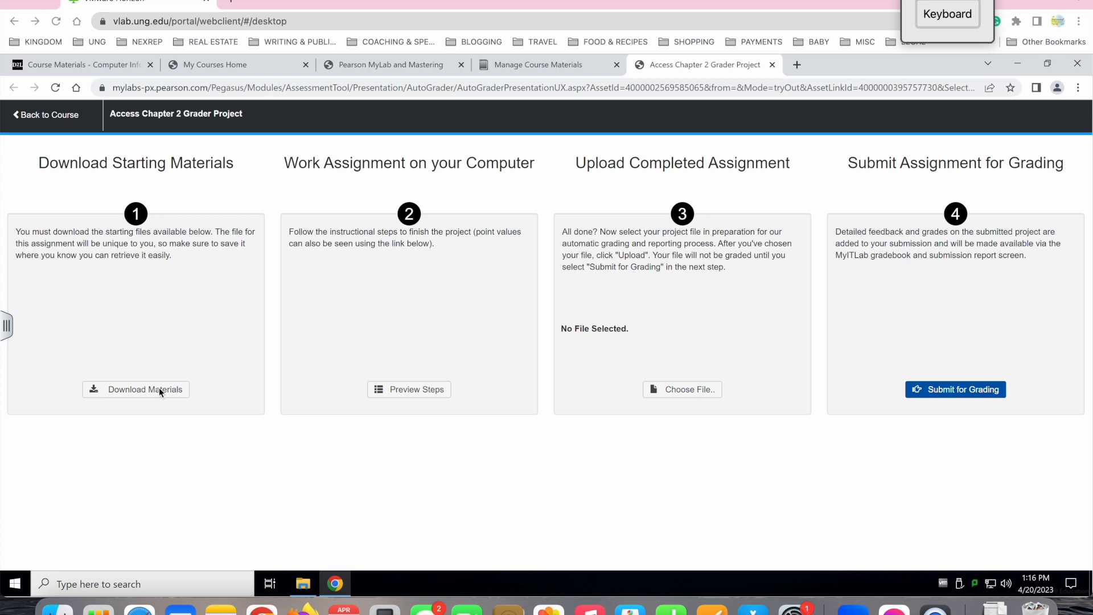
- Download the starting files EX16_AC_CH02_GRADER_CAP_AS_Instructions.docx and the exploring_a02_grader_a1 Access database from the Chapter 2 Grader Project page
click(134, 388)
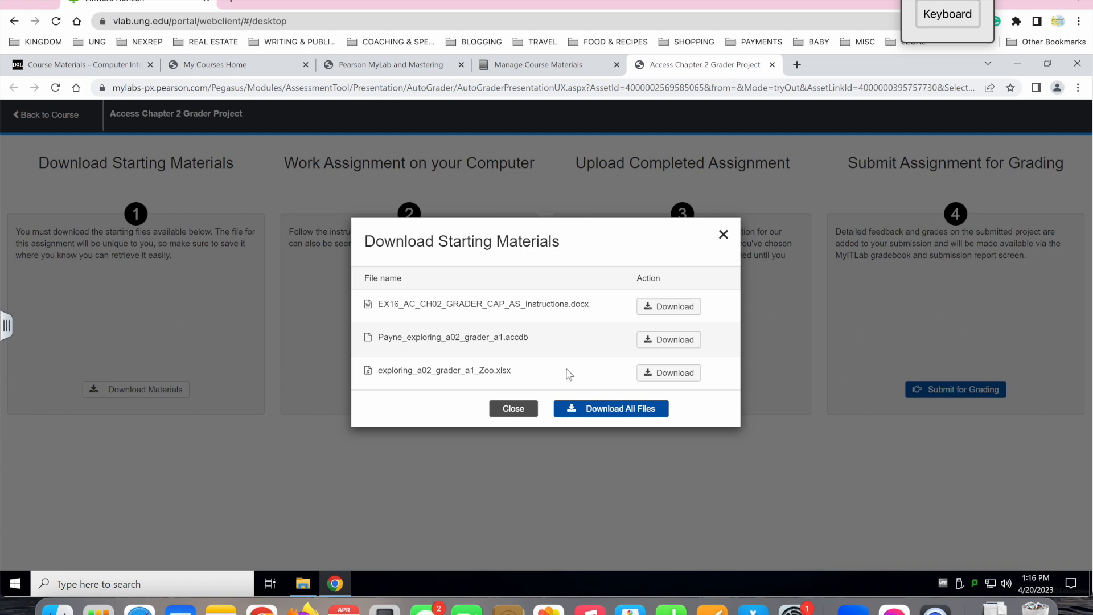
click(649, 311)
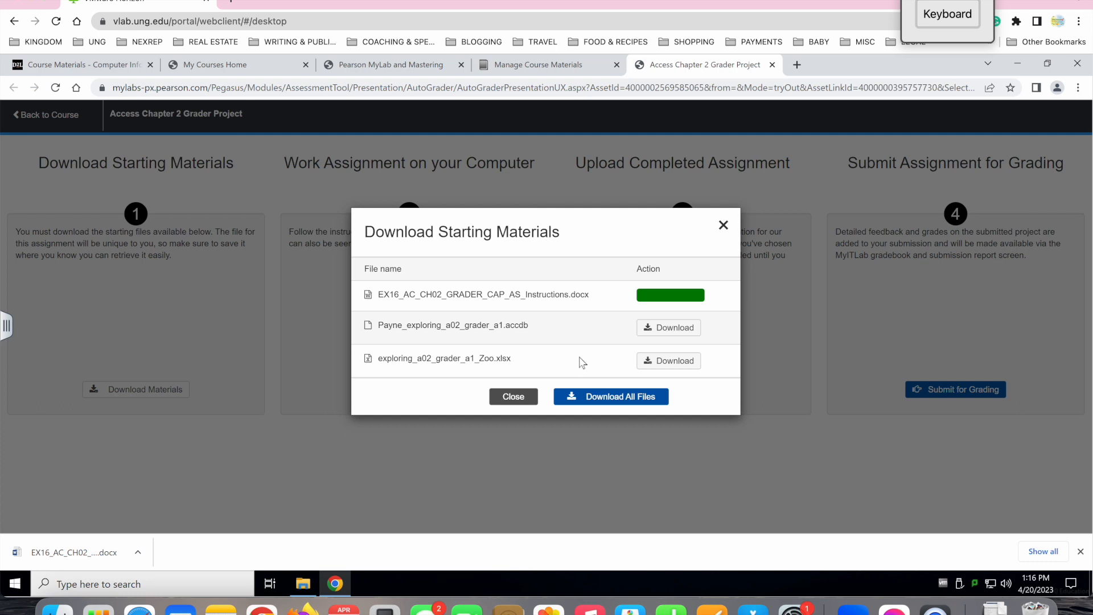
click(661, 328)
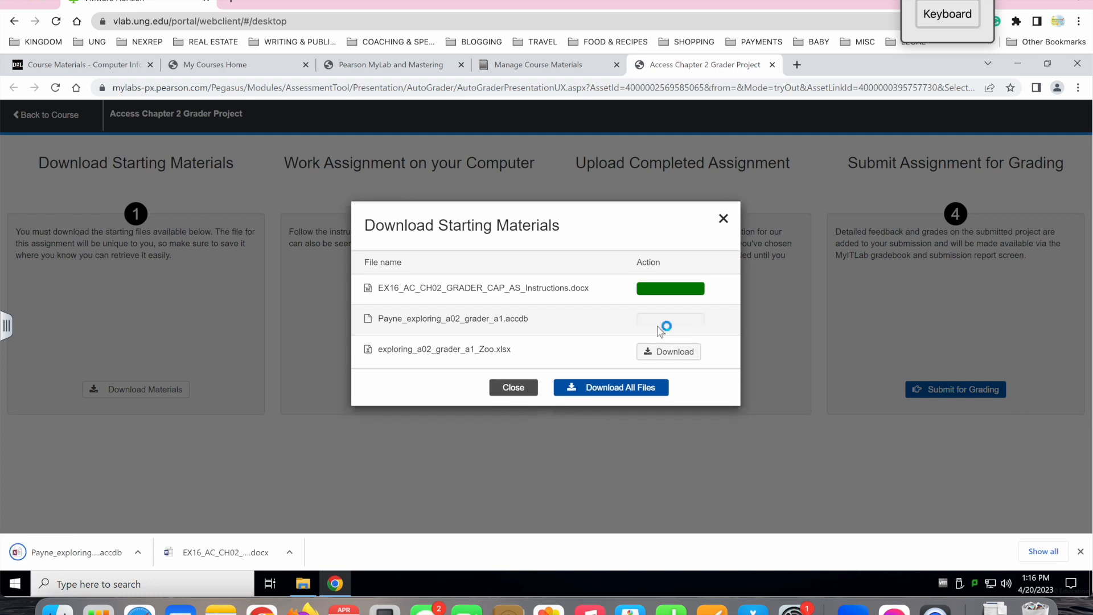
- Show the downloaded exploring_a02_grader_a1 database in File Explorer, copy it to the P: home drive and open that drive
click(138, 552)
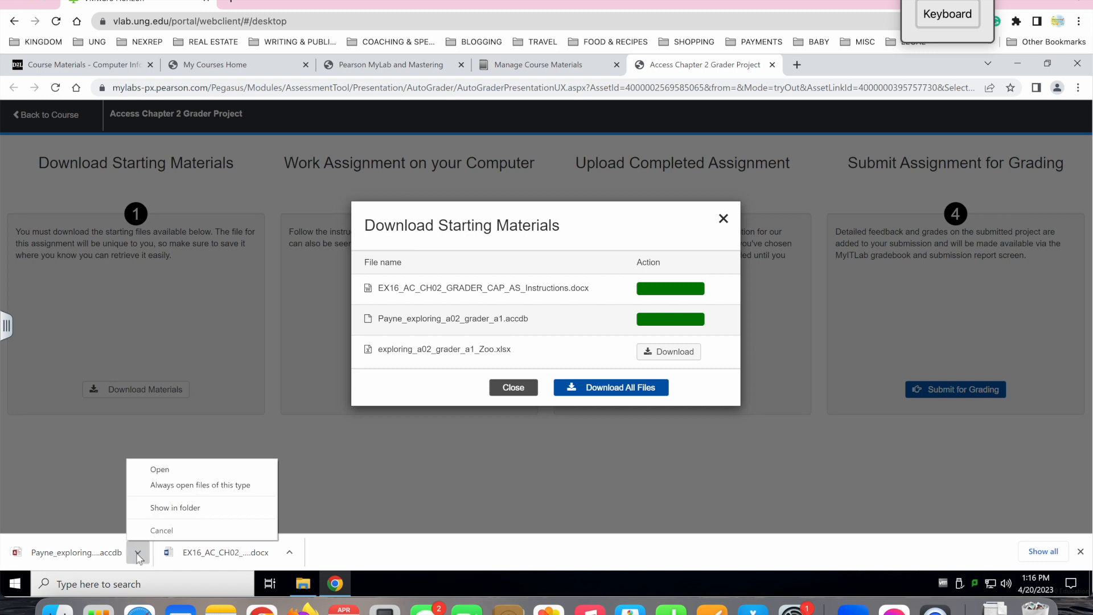
click(180, 508)
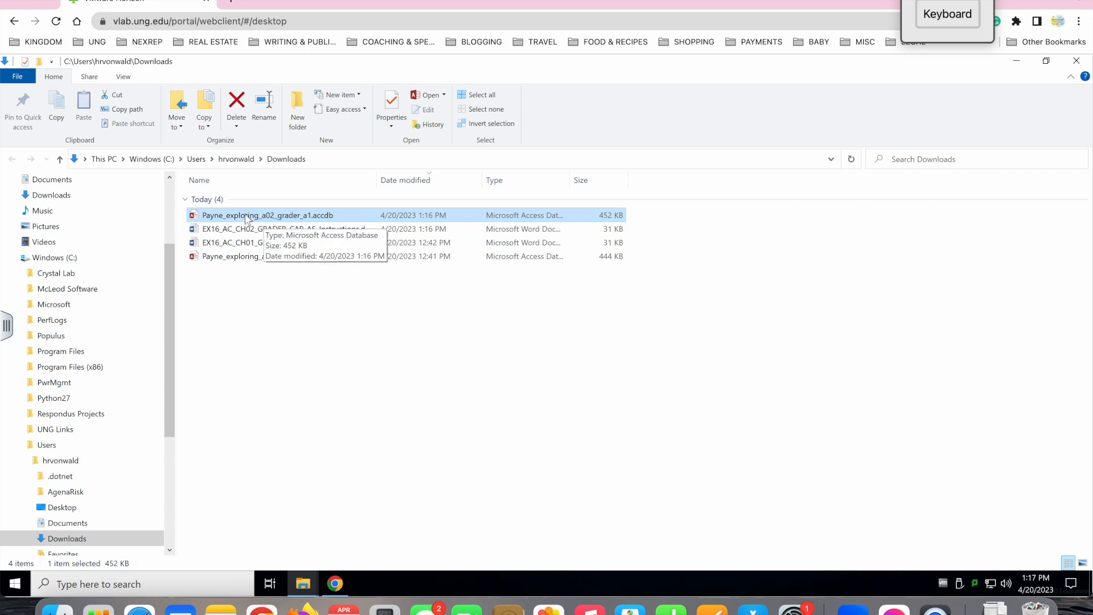
drag(168, 352, 159, 489)
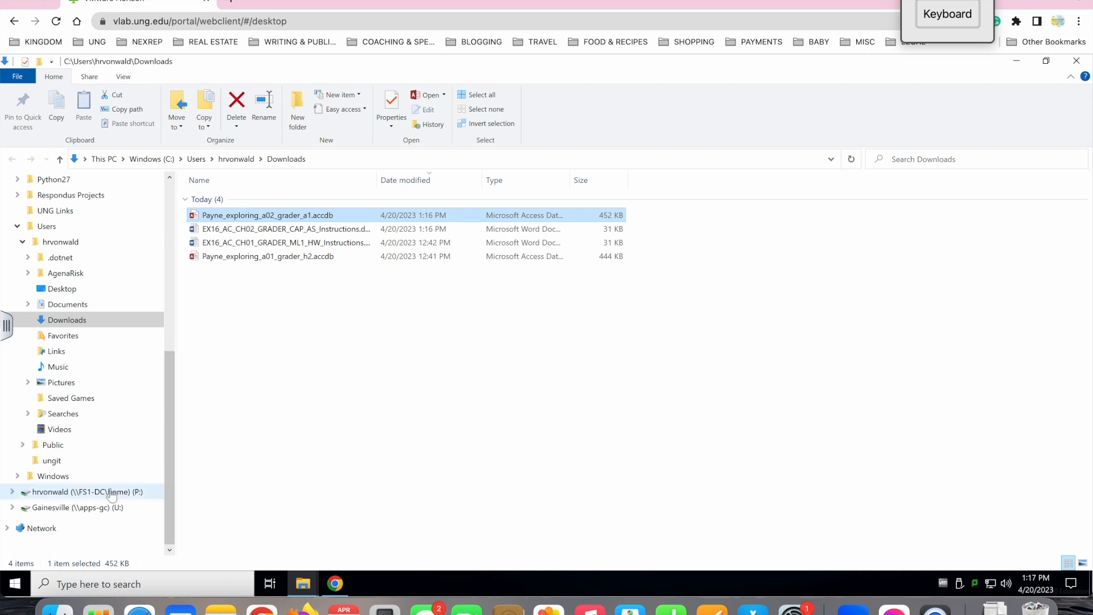
drag(235, 218, 100, 502)
click(110, 495)
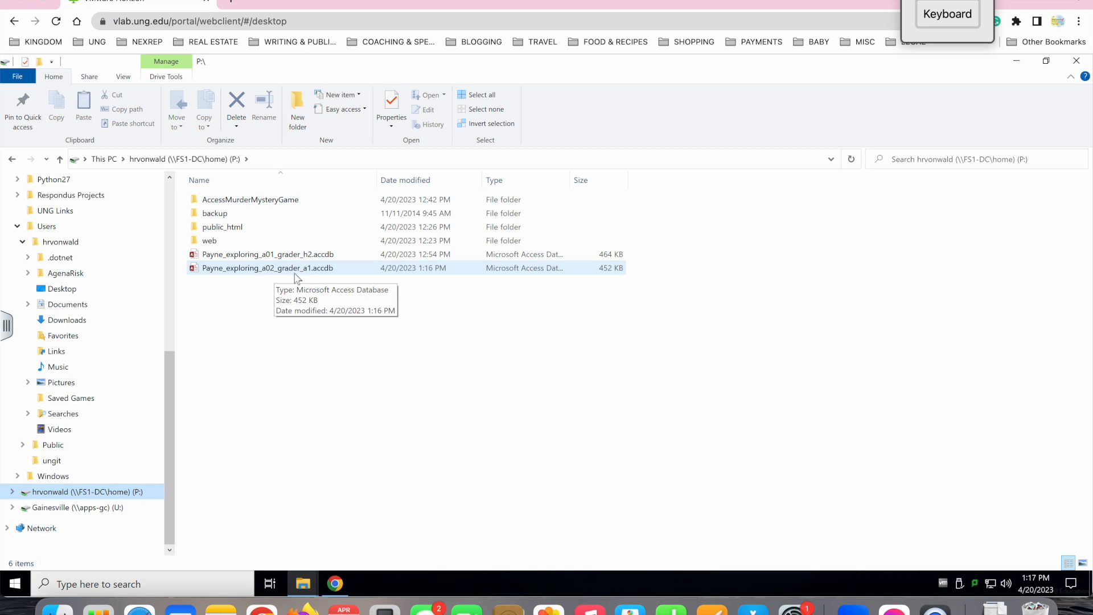
- Back in Chrome, download exploring_a02_grader_a1_Zoo.xlsx, and in File Explorer copy it from Downloads to the P: home drive
click(336, 584)
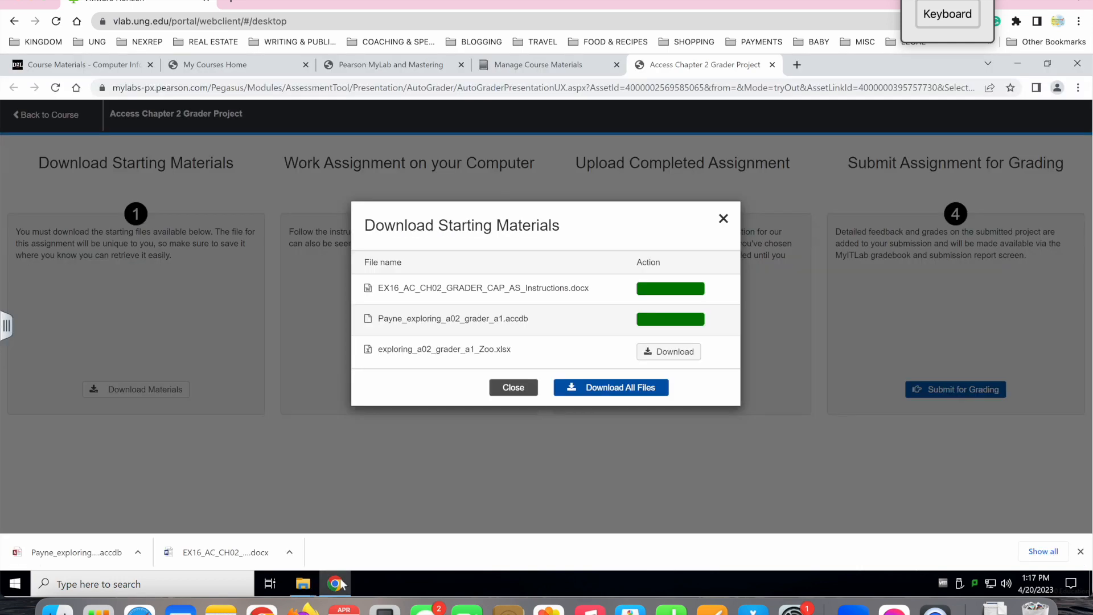
click(658, 350)
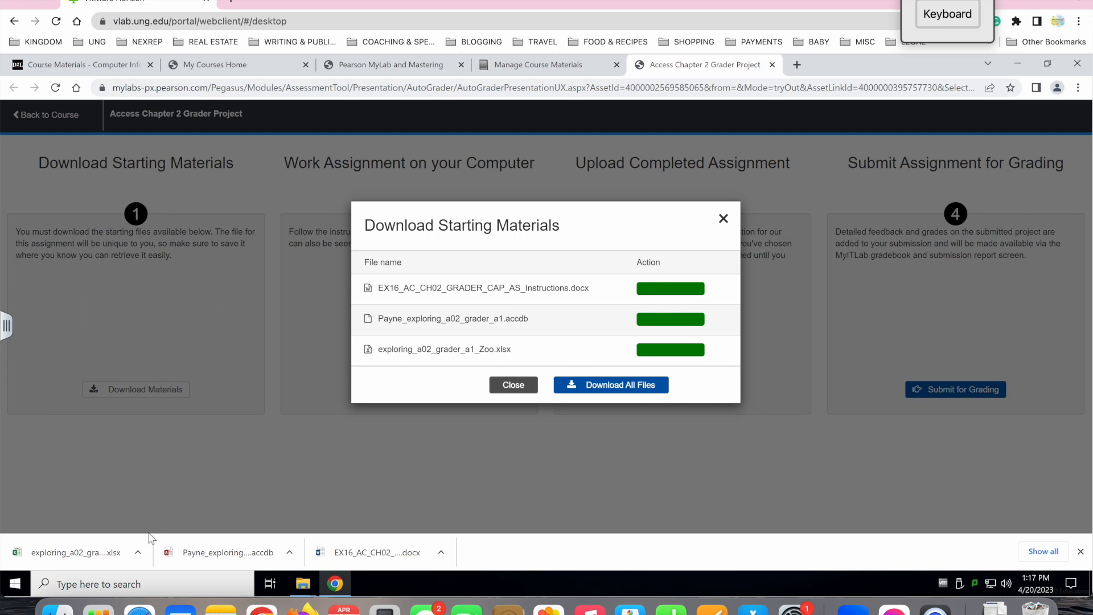
click(138, 552)
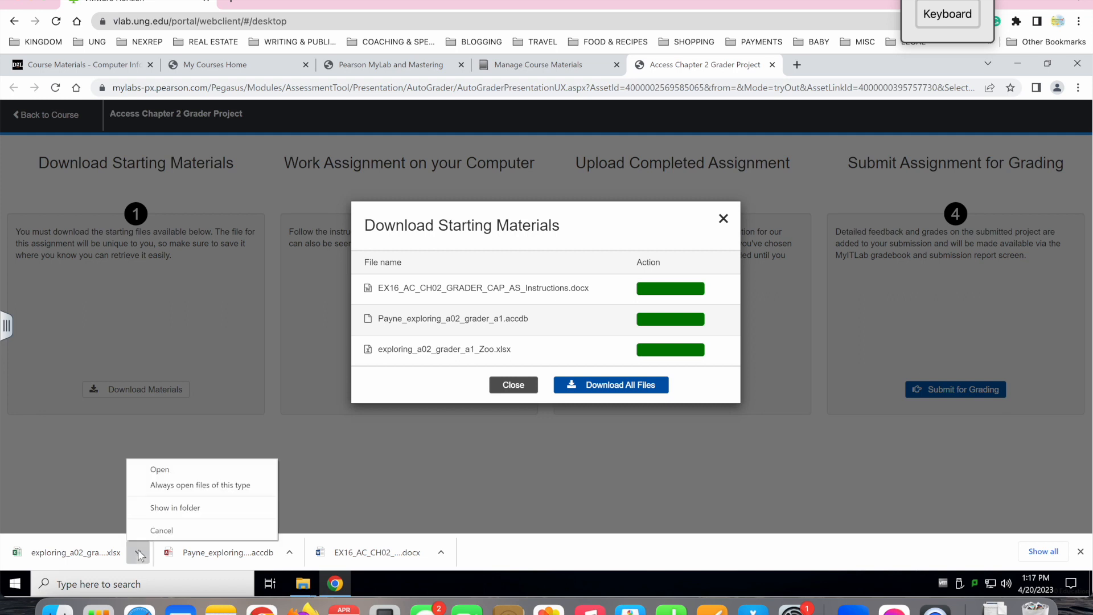
click(175, 507)
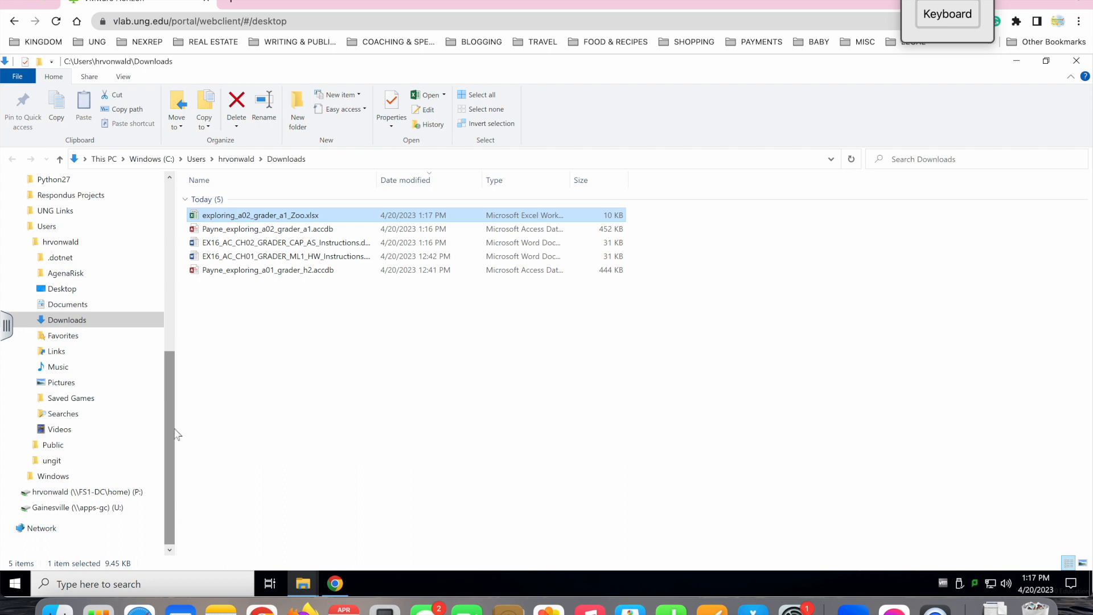
drag(258, 216, 102, 490)
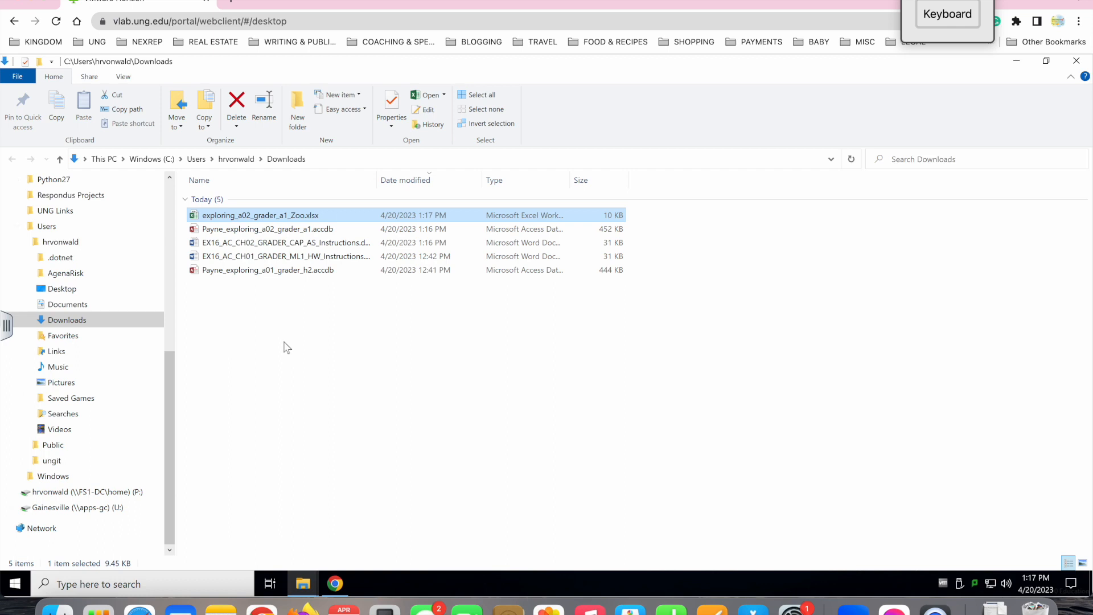
click(108, 492)
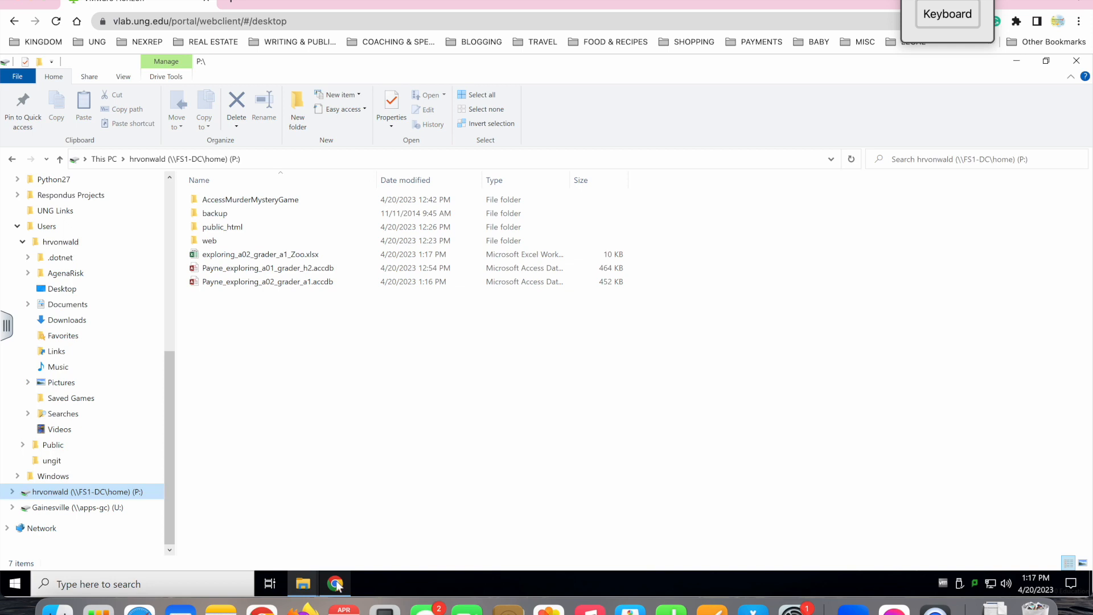
click(303, 583)
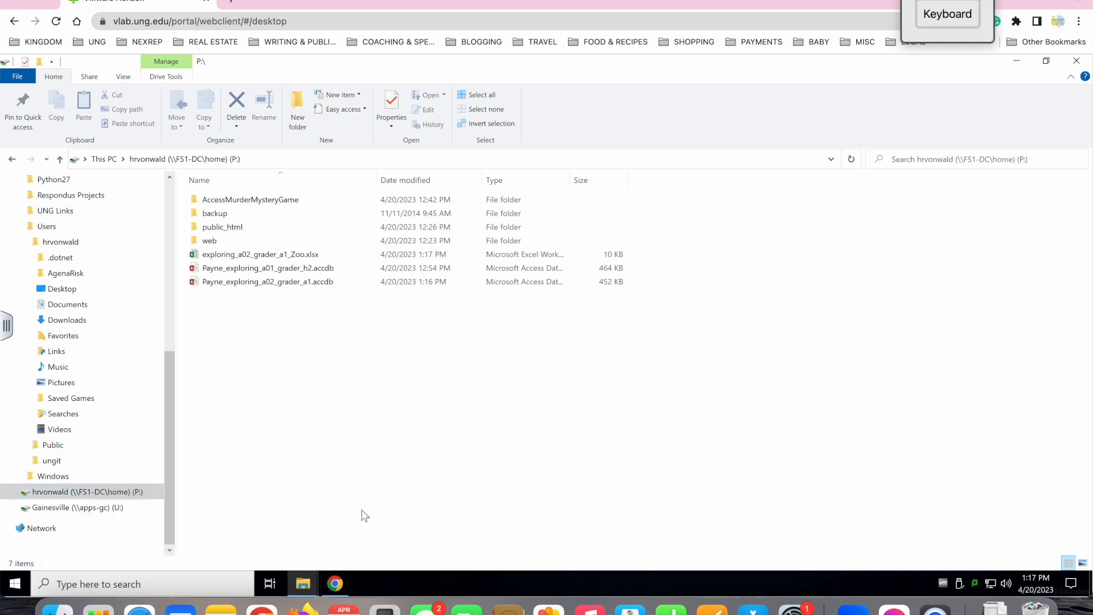
- Return to Chrome, close the starting materials dialog, and open the downloaded instructions document in Word with editing enabled
click(336, 583)
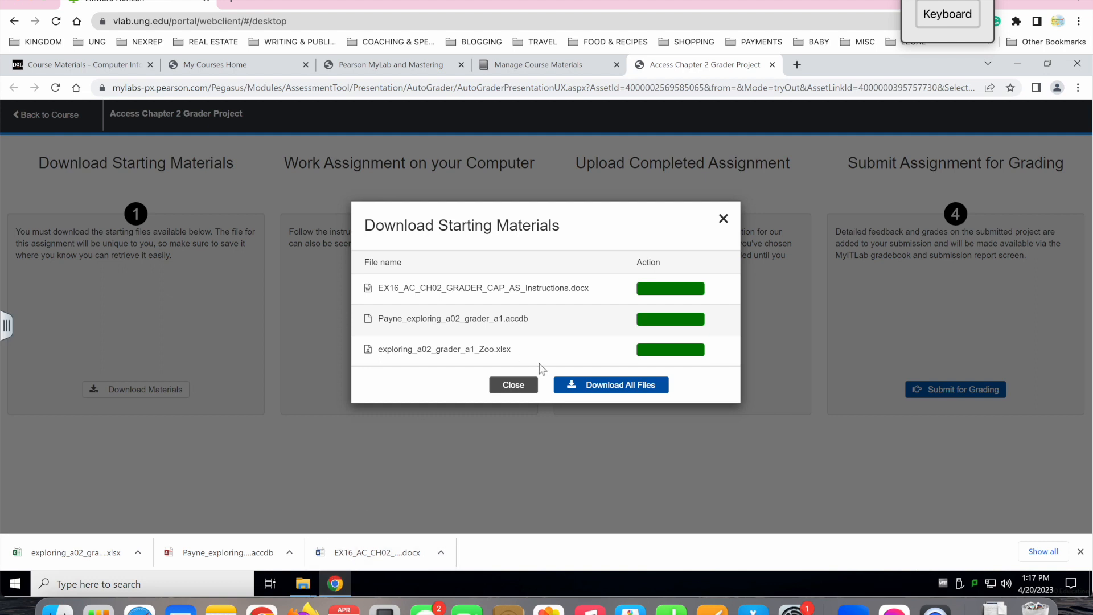
click(520, 388)
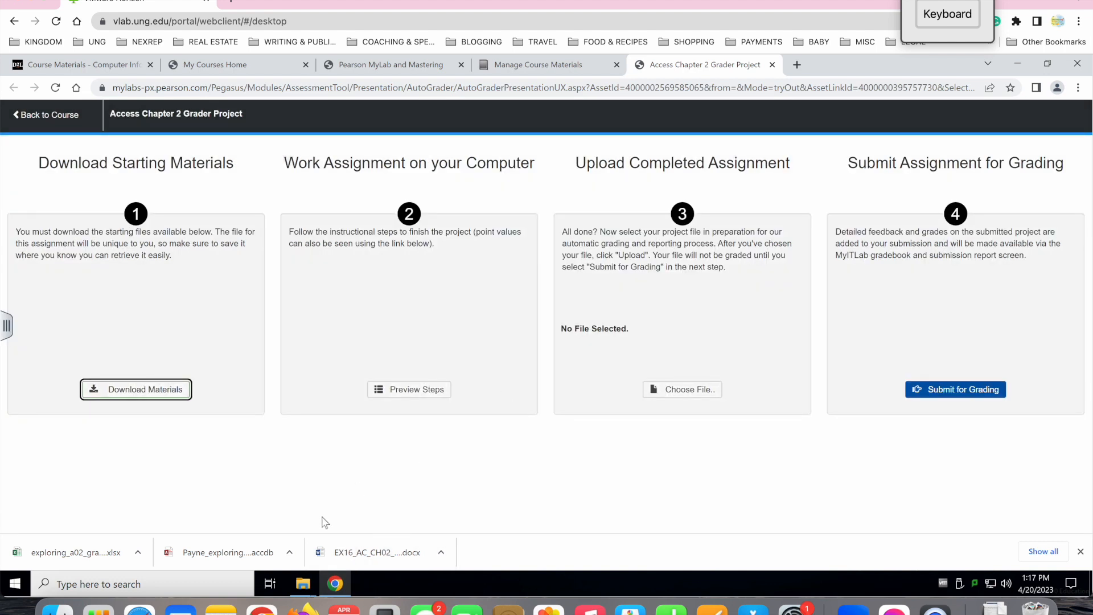
click(373, 553)
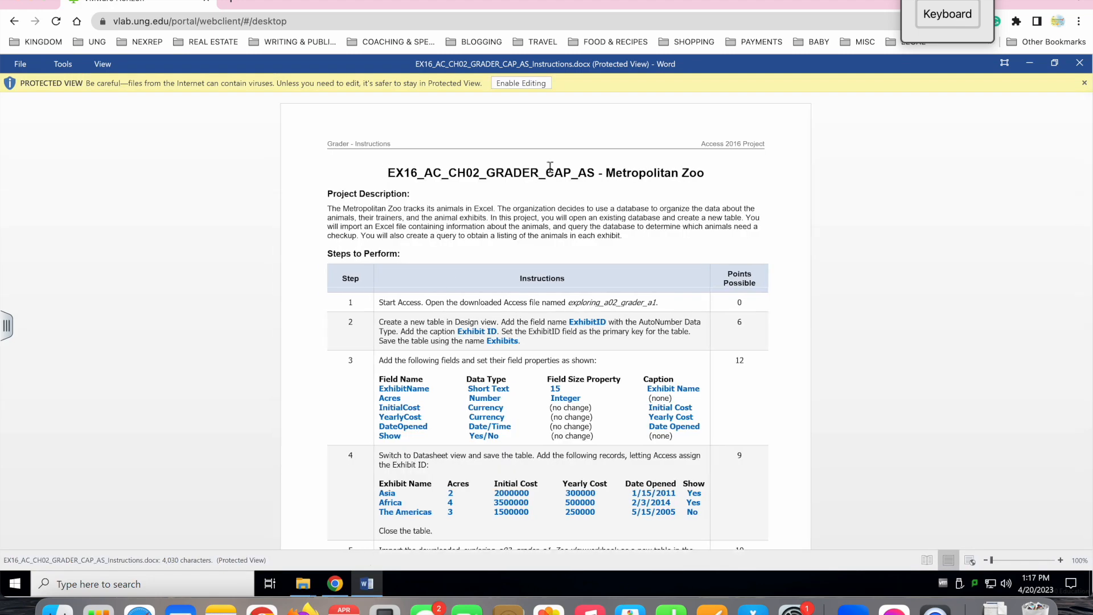
click(521, 83)
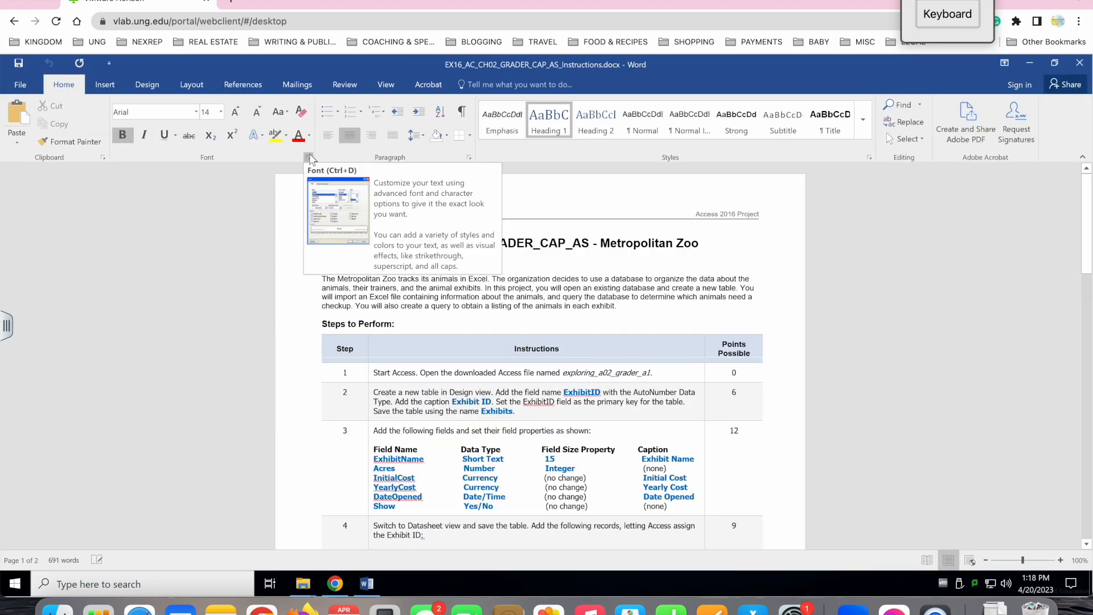
- Zoom the instructions document to page width and read steps 1 to 3 of the project table
click(386, 84)
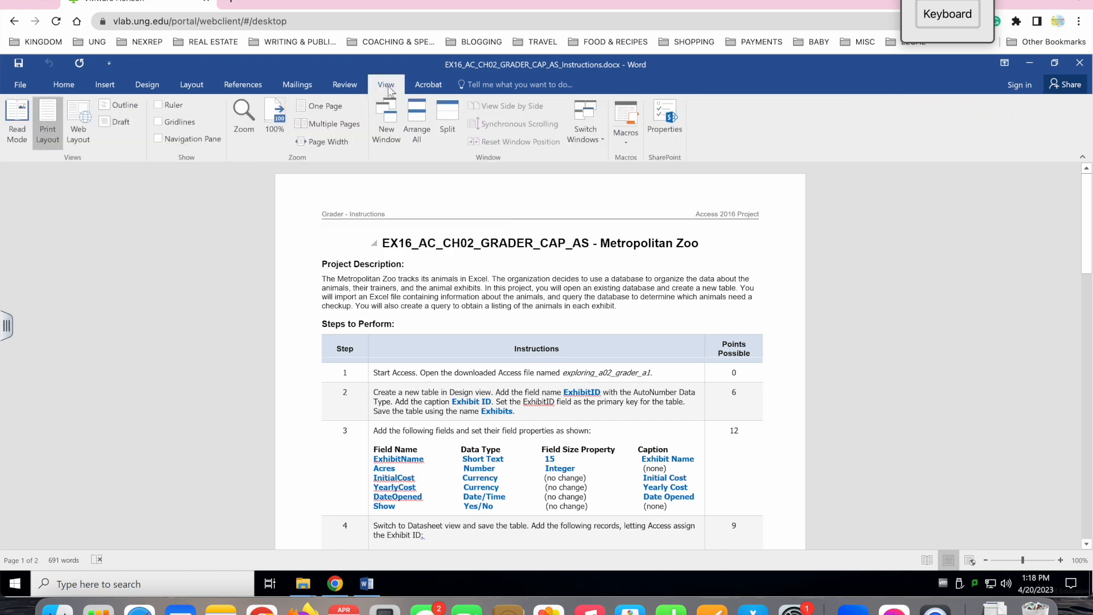
click(324, 143)
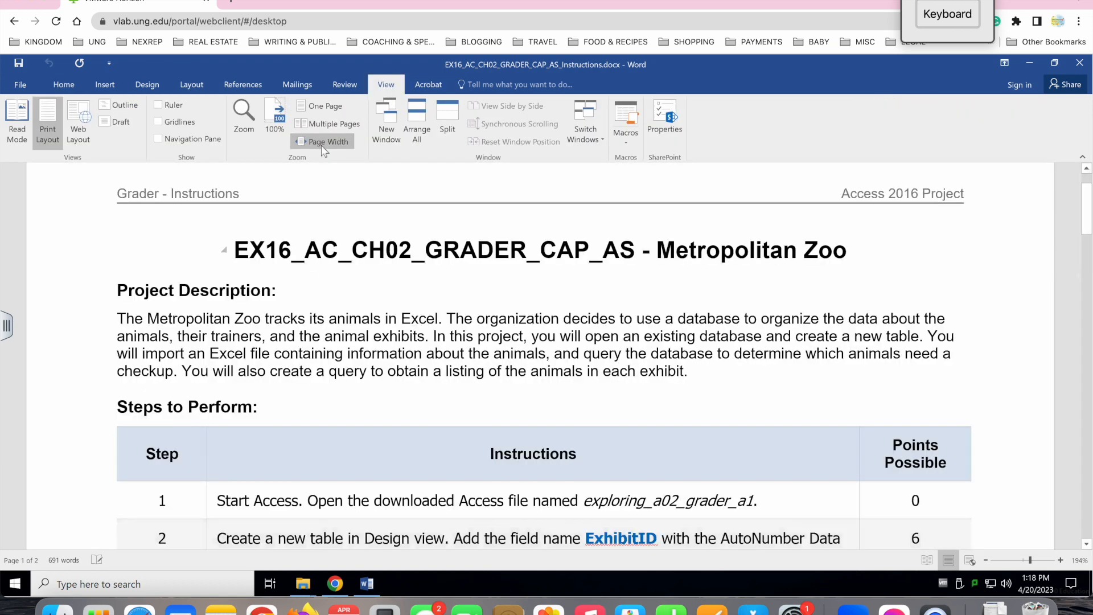
scroll(286, 335, down, 5)
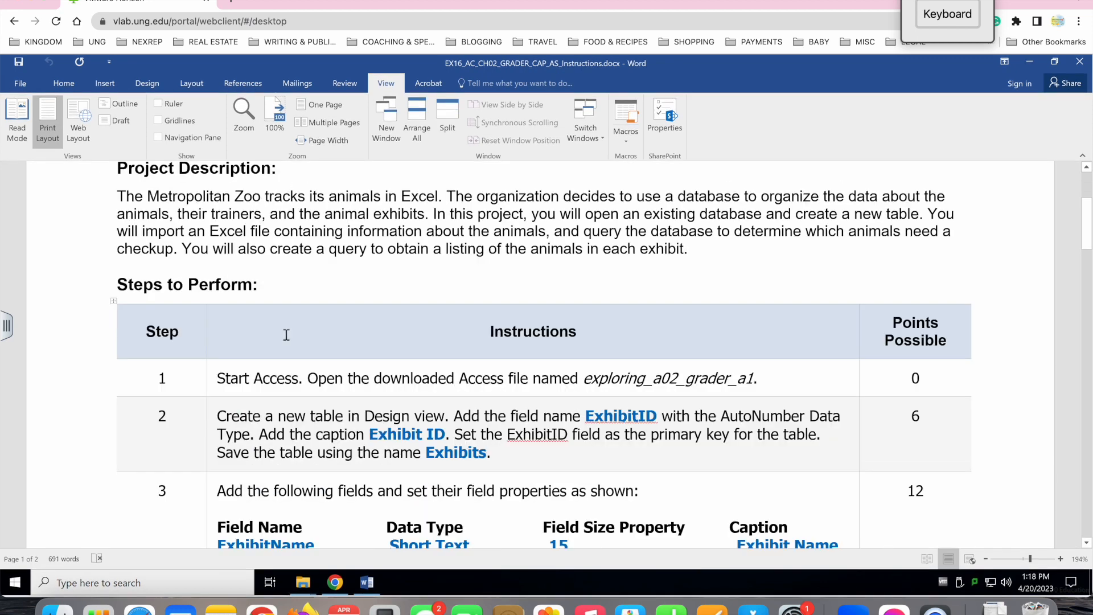
scroll(286, 335, up, 1)
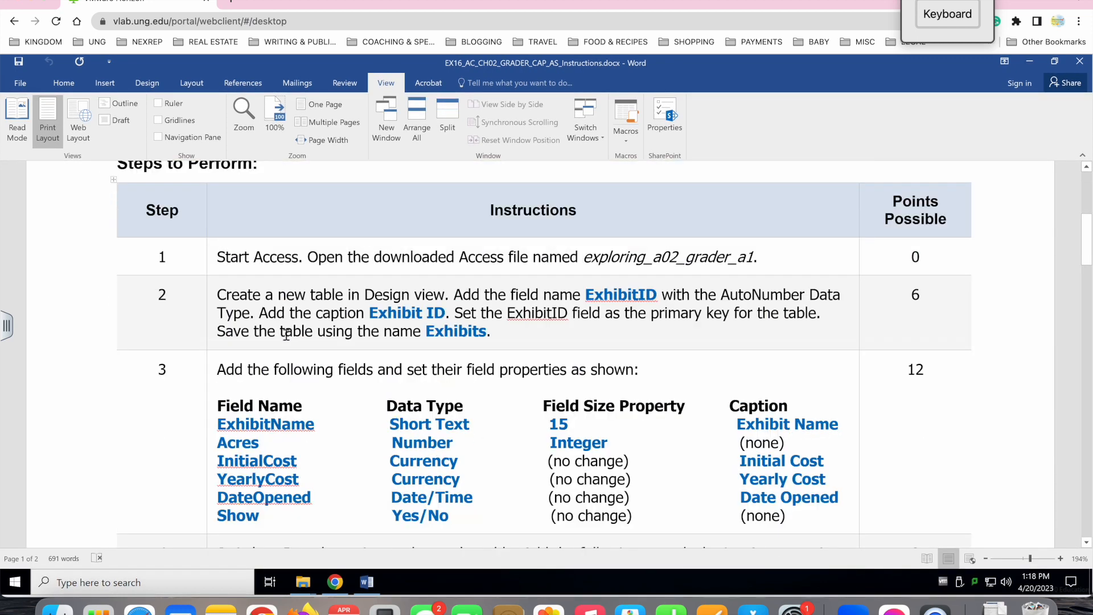
scroll(287, 335, down, 1)
scroll(286, 335, up, 1)
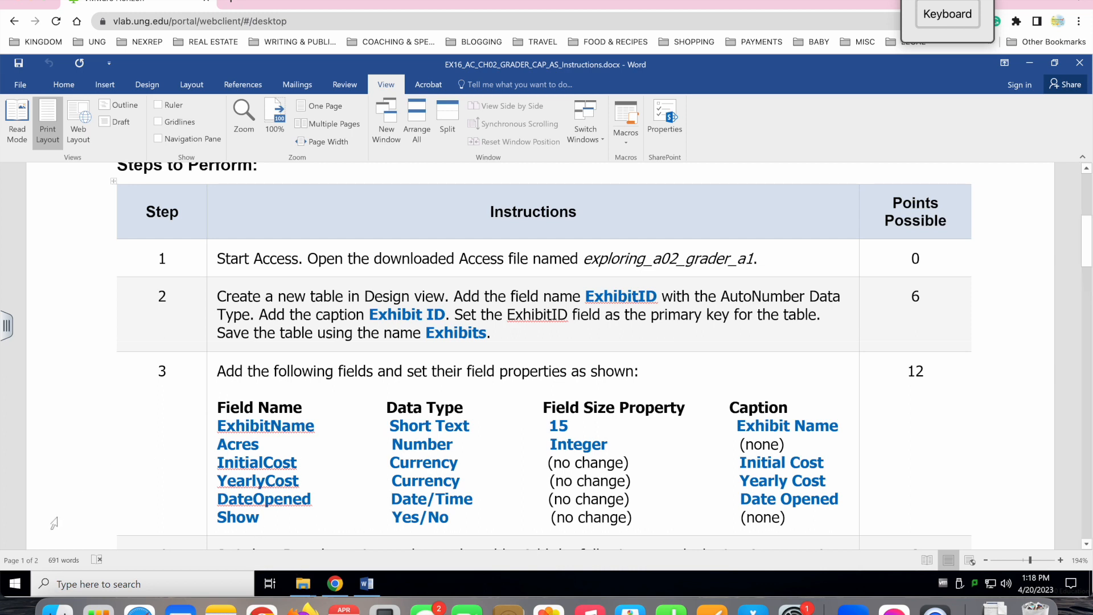
- Start Access 2016 from the Windows list of installed programs
click(20, 583)
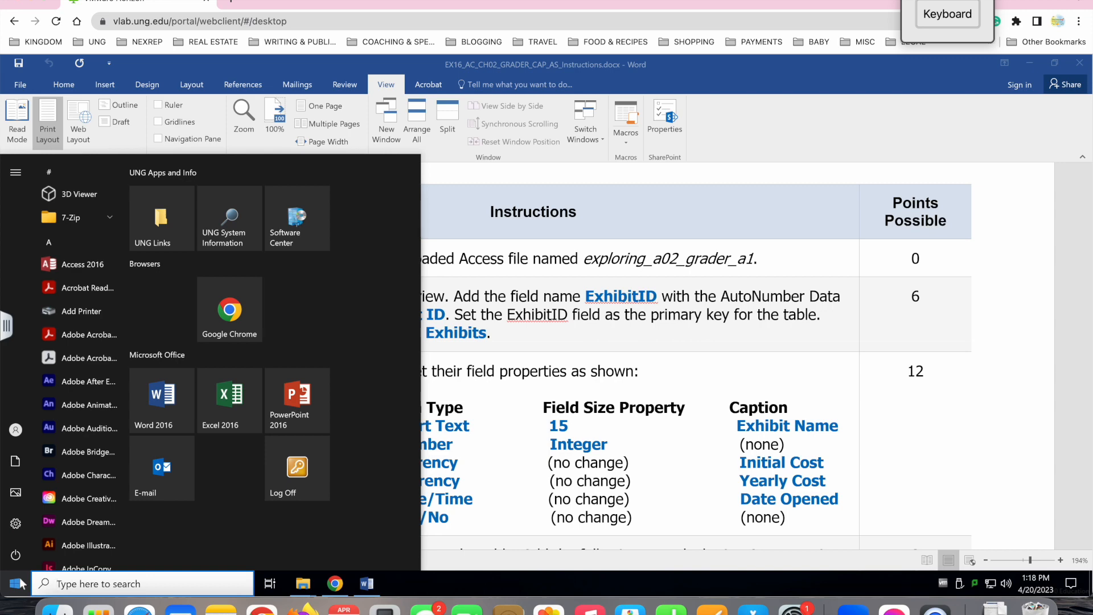
scroll(79, 398, down, 2)
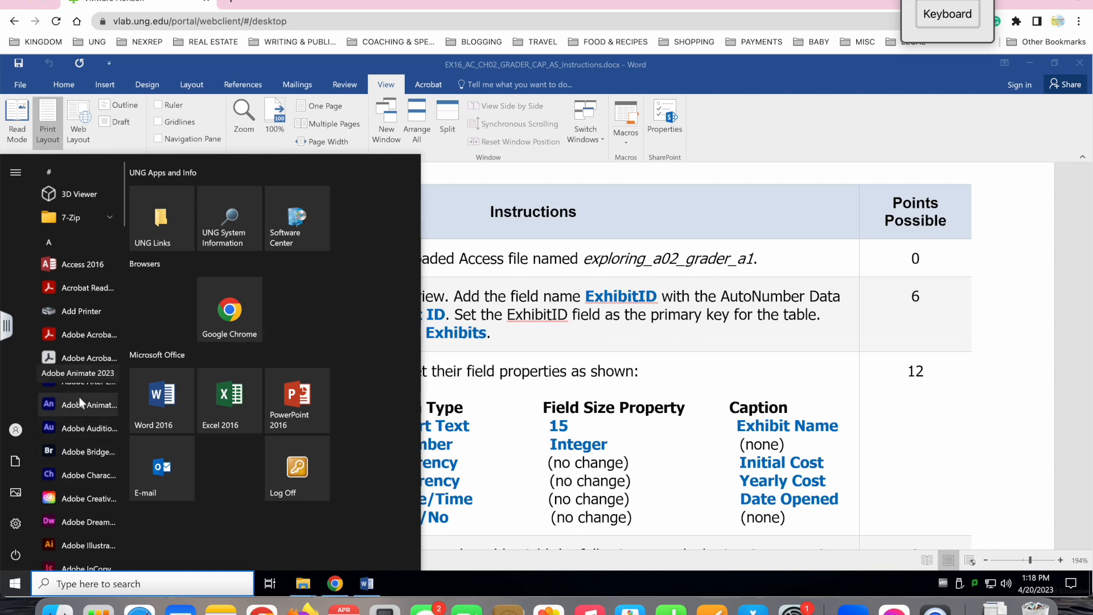
scroll(79, 397, down, 5)
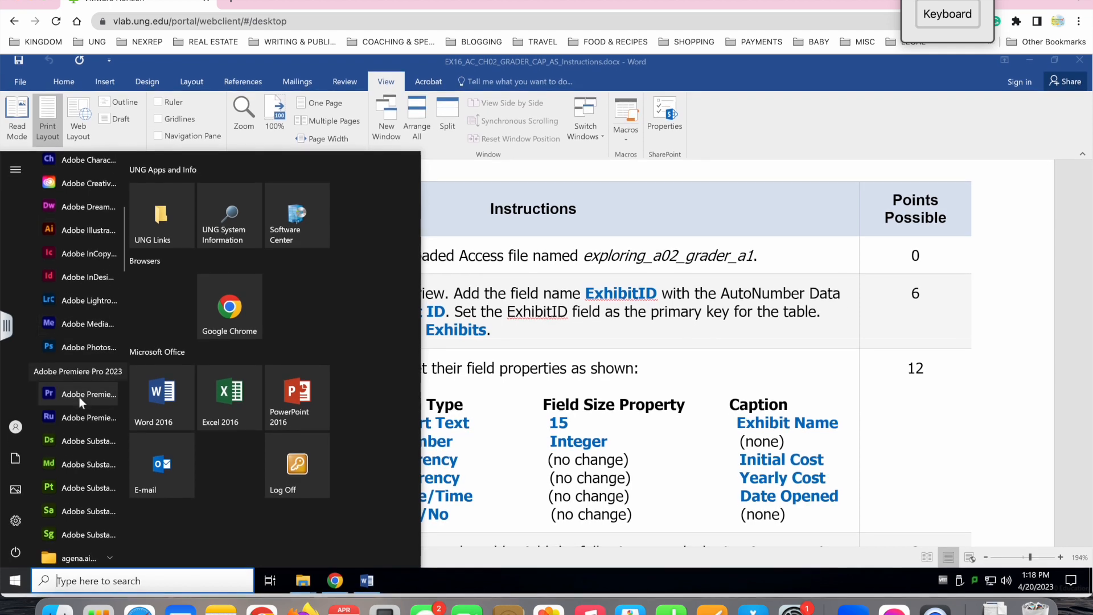
scroll(77, 407, up, 4)
scroll(77, 407, up, 3)
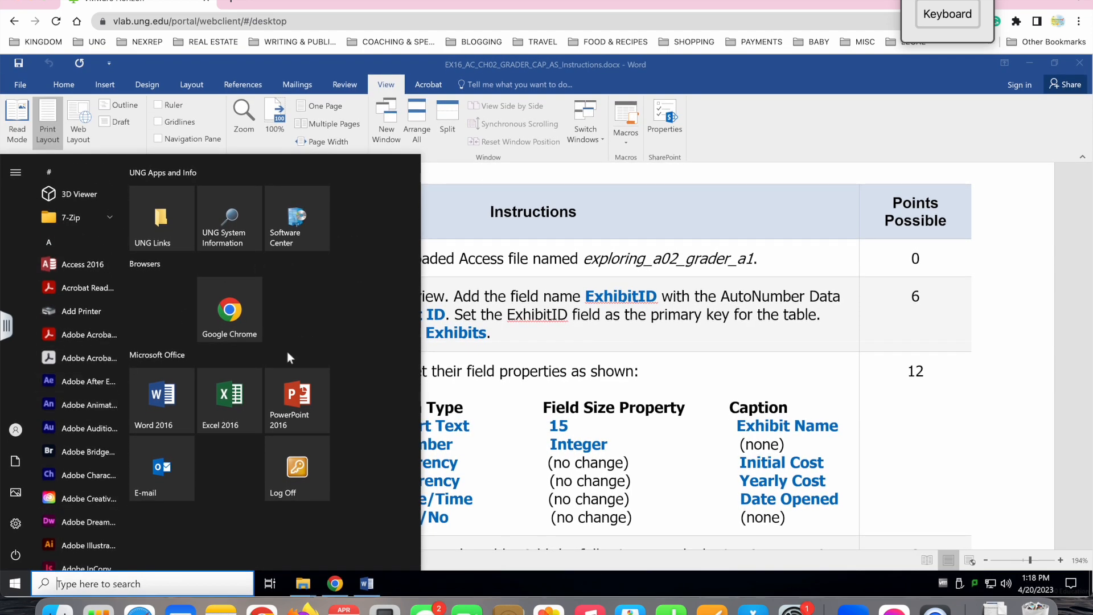
click(320, 355)
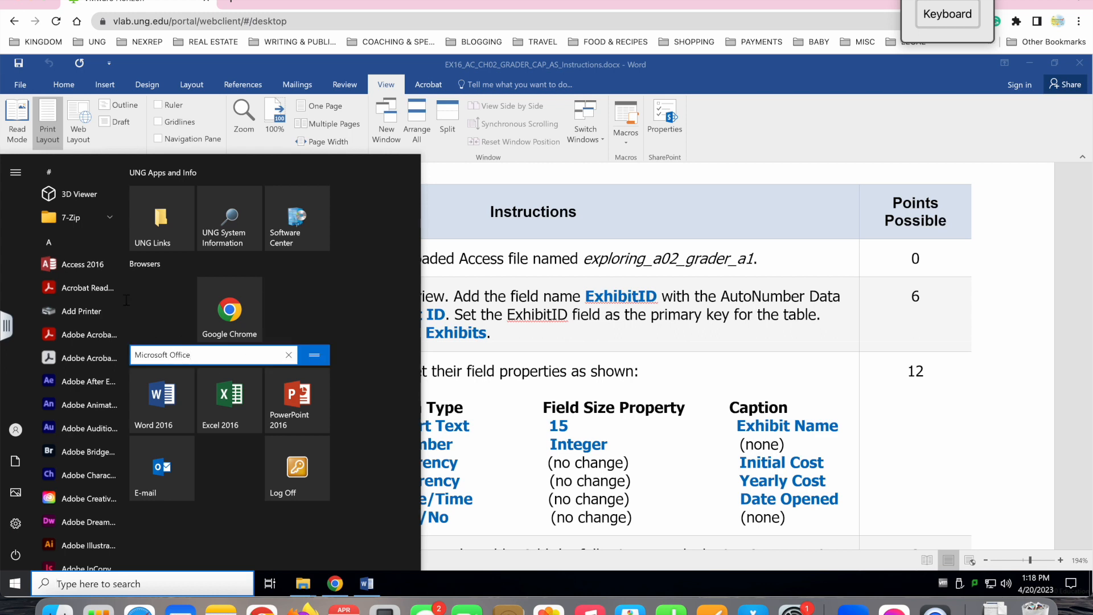
click(70, 262)
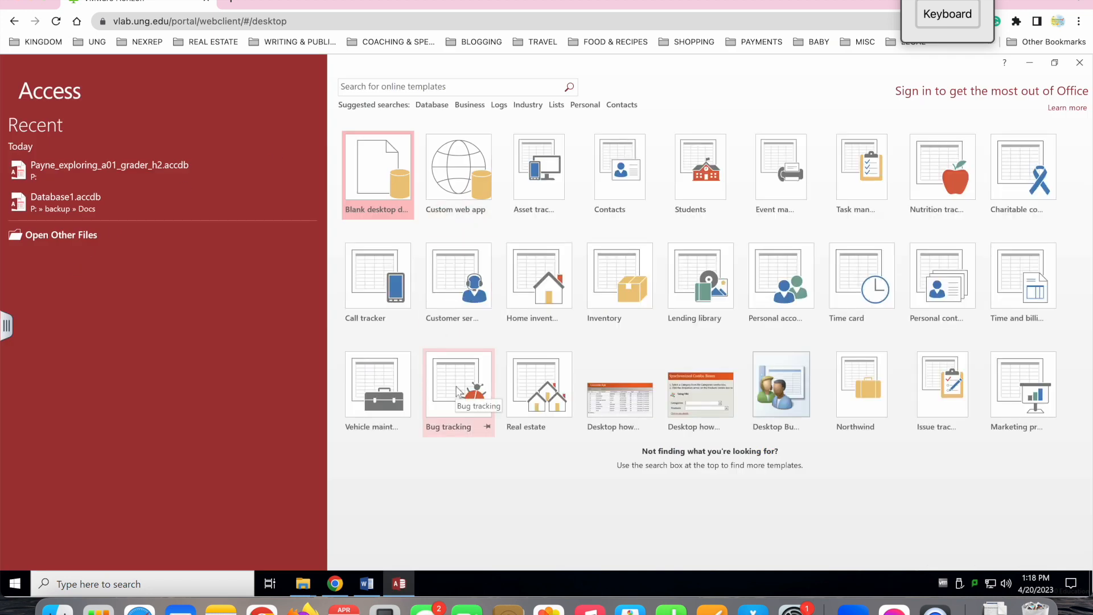
- Browse to the P: home drive and open the exploring_a02_grader_a1 database
click(64, 235)
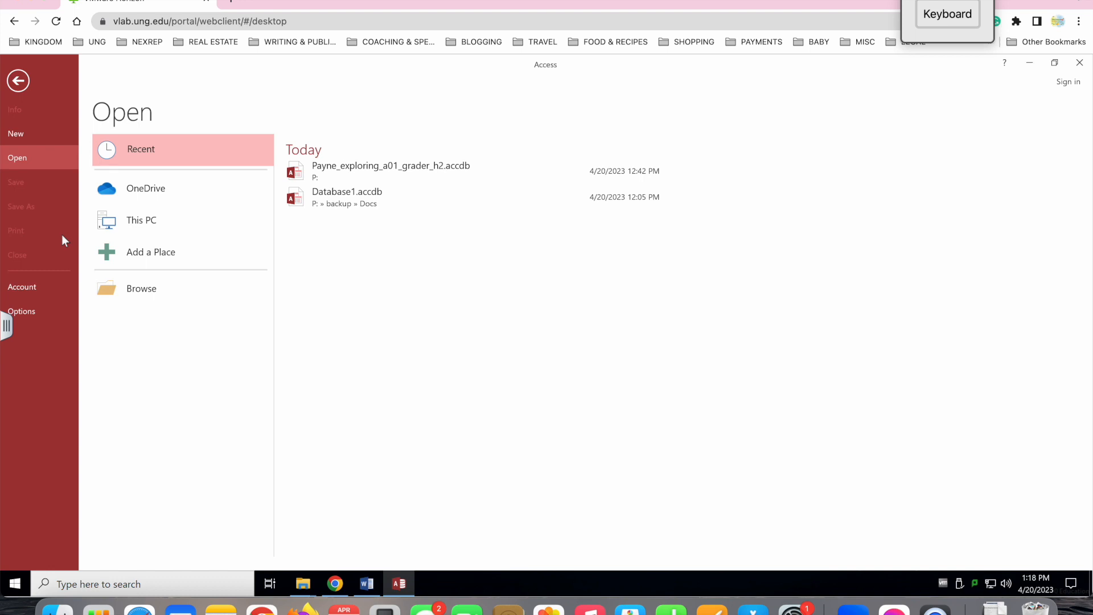
click(152, 288)
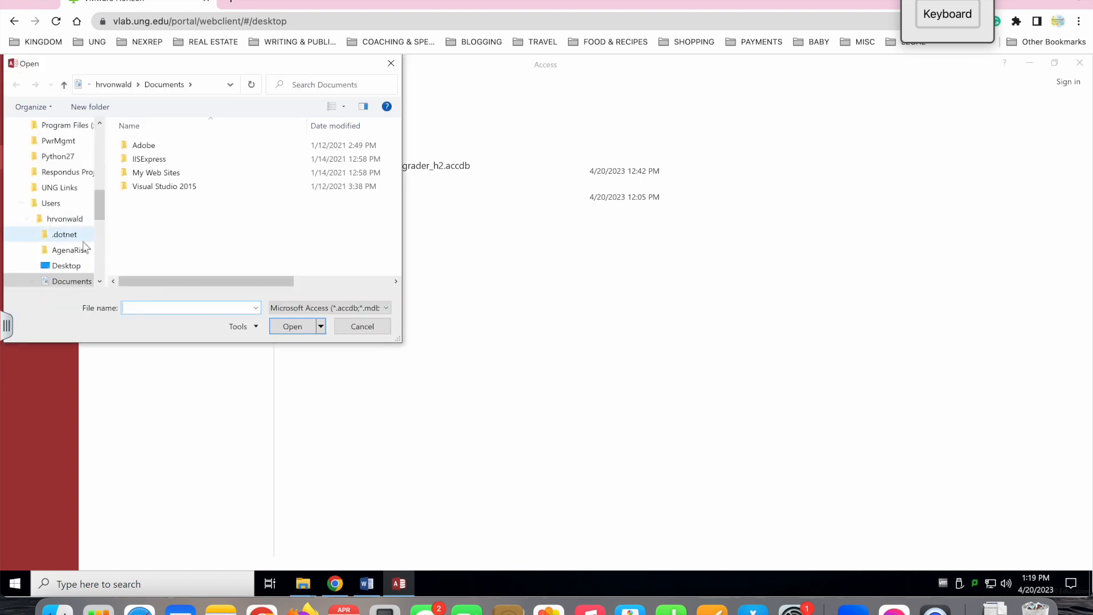
click(100, 249)
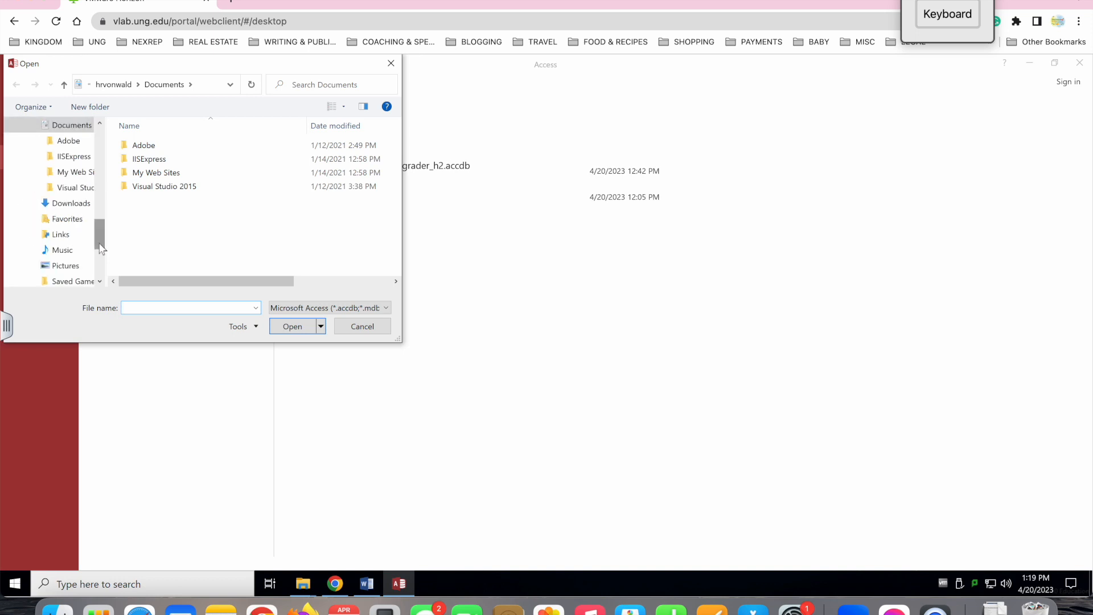
click(102, 264)
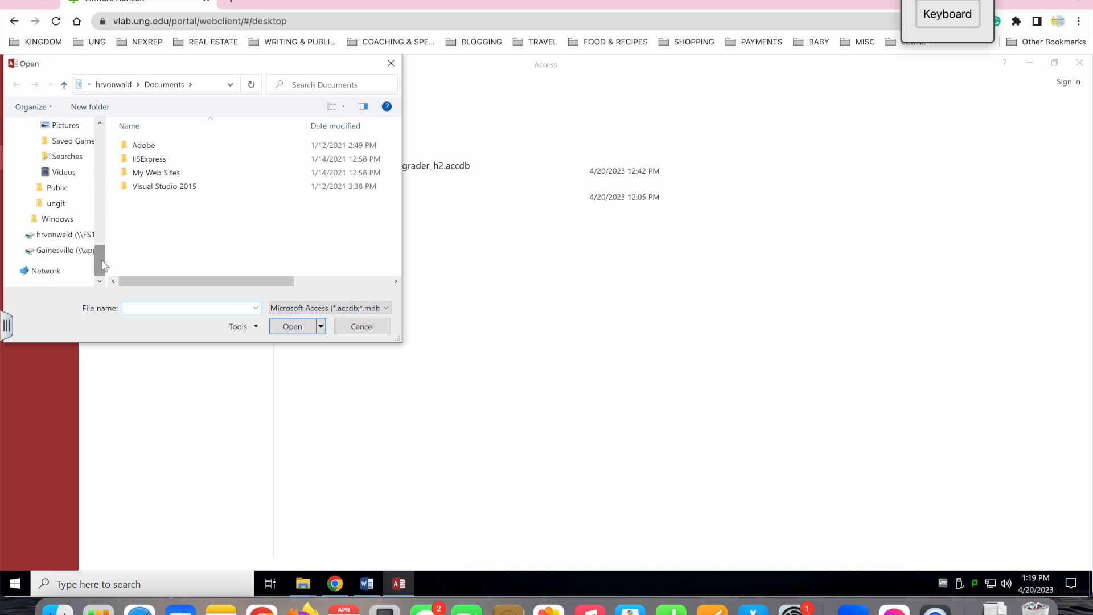
click(55, 236)
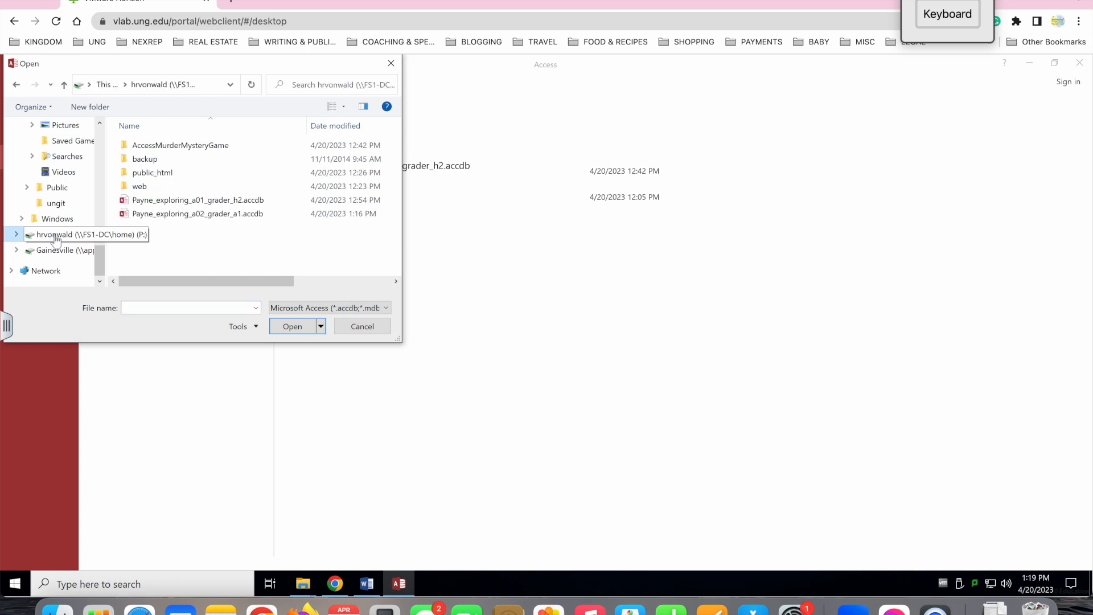
click(197, 214)
double_click(198, 215)
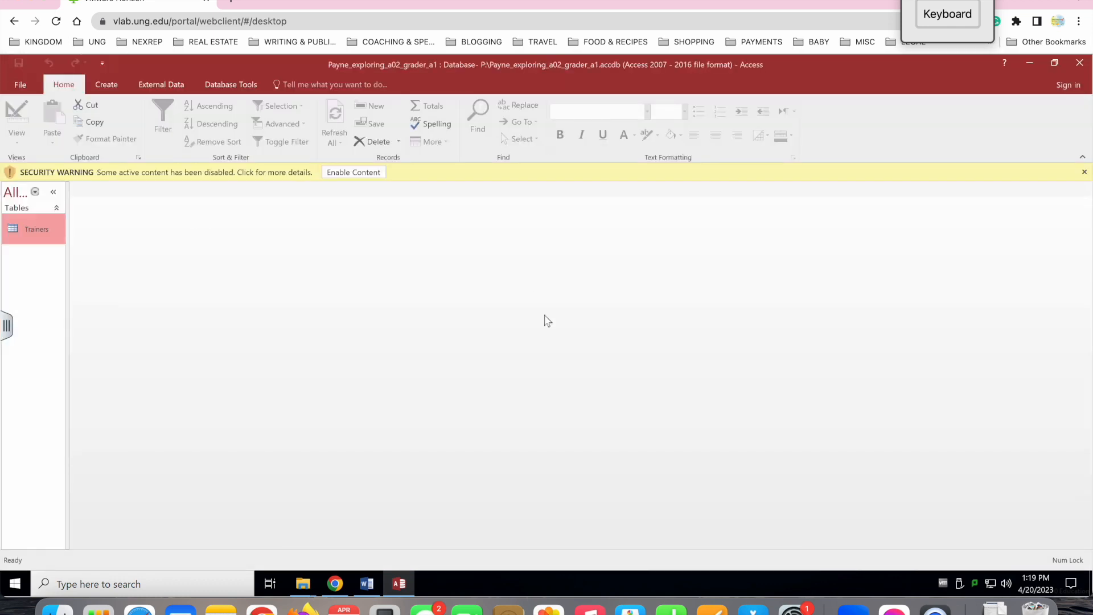
- Enable the database's disabled content, make the file a trusted document, and switch to Word to check step 2 of the instructions
click(351, 172)
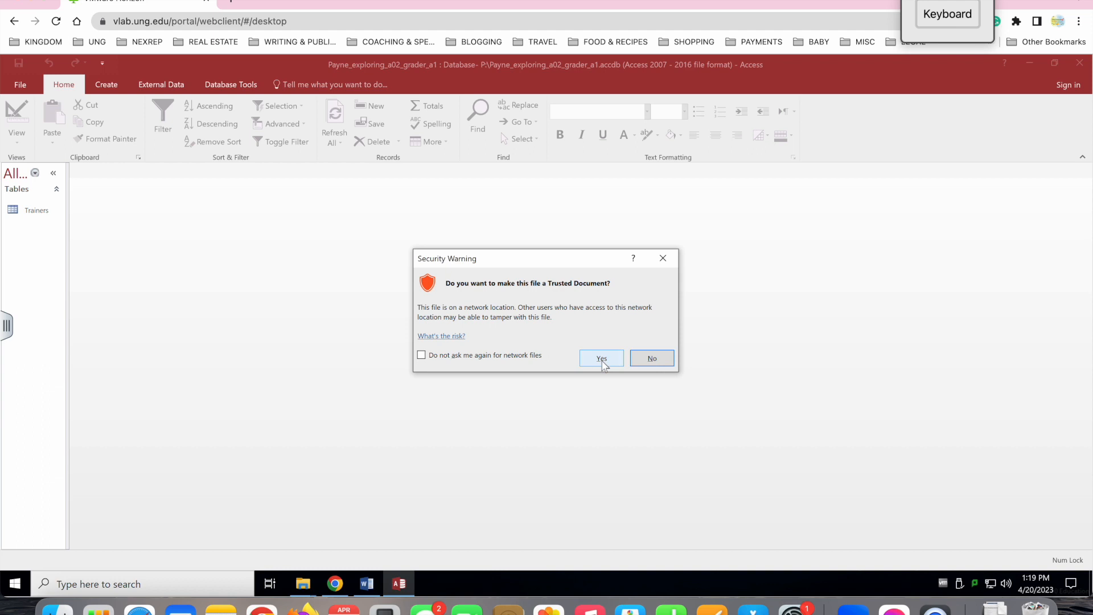
click(602, 359)
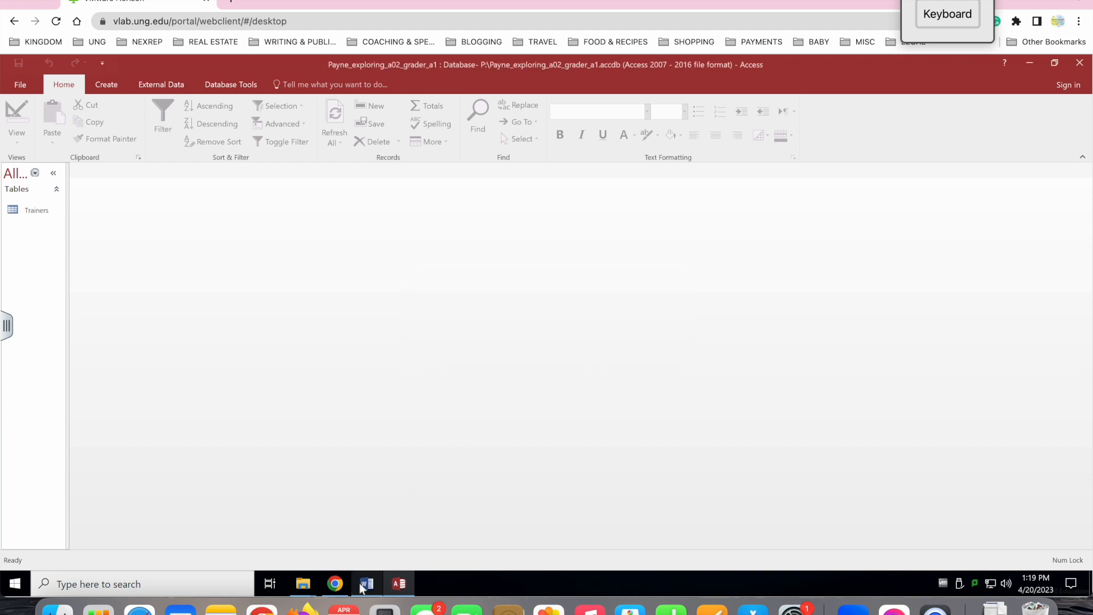
mouse_move(372, 588)
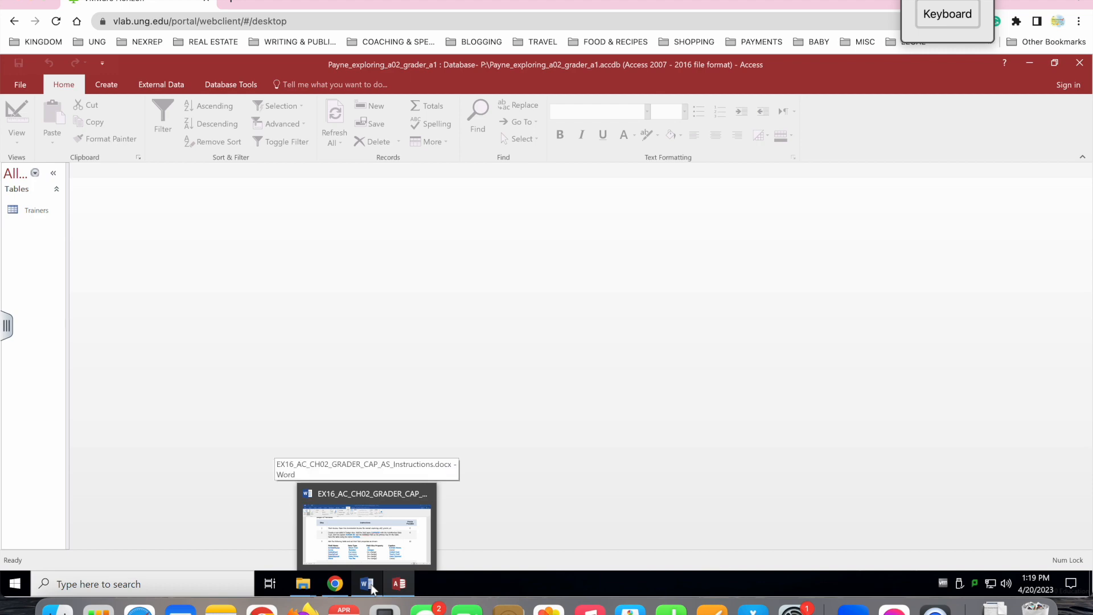
click(372, 588)
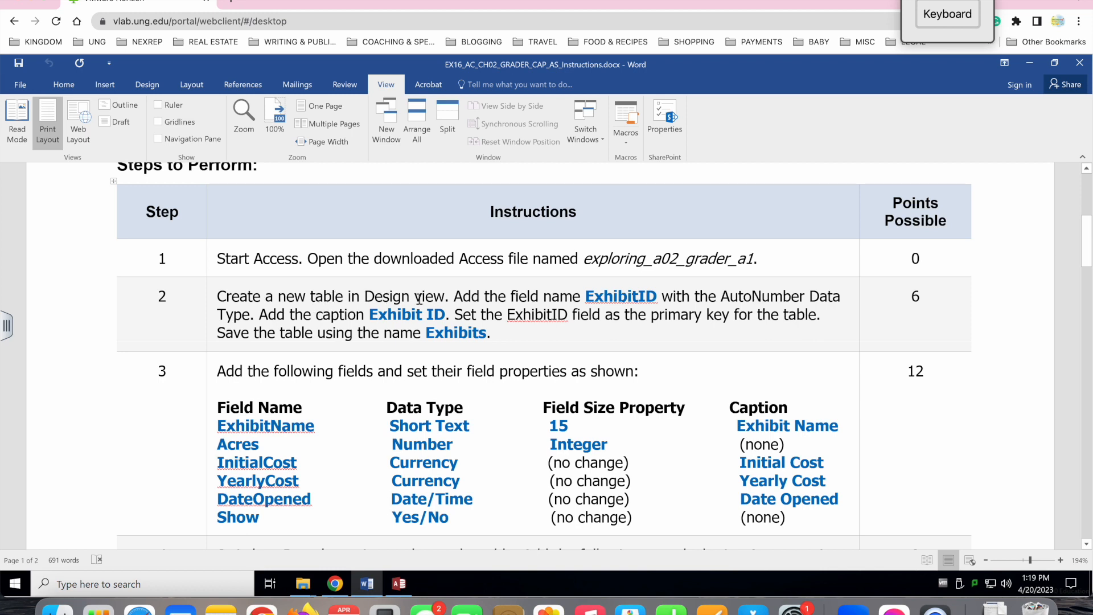
- Return to Access and create a new blank table in Design view
click(399, 584)
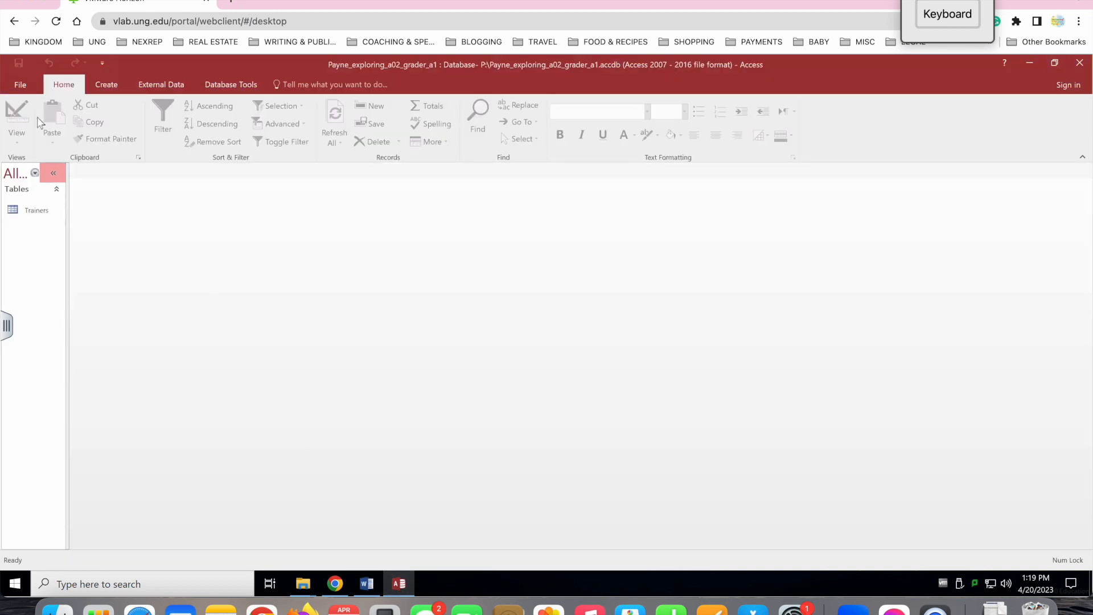
click(107, 84)
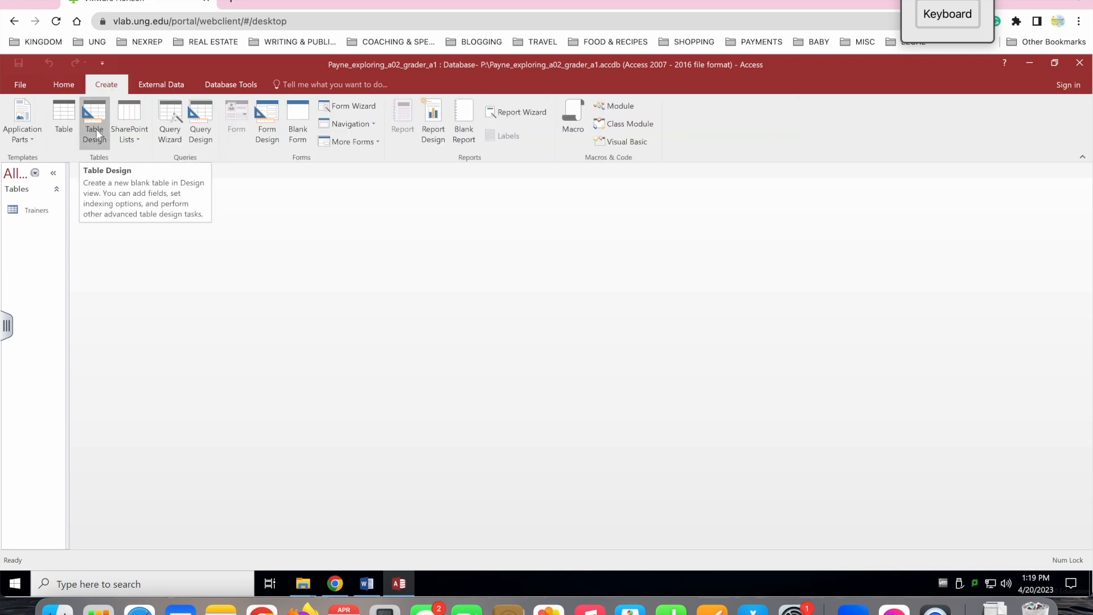
click(96, 128)
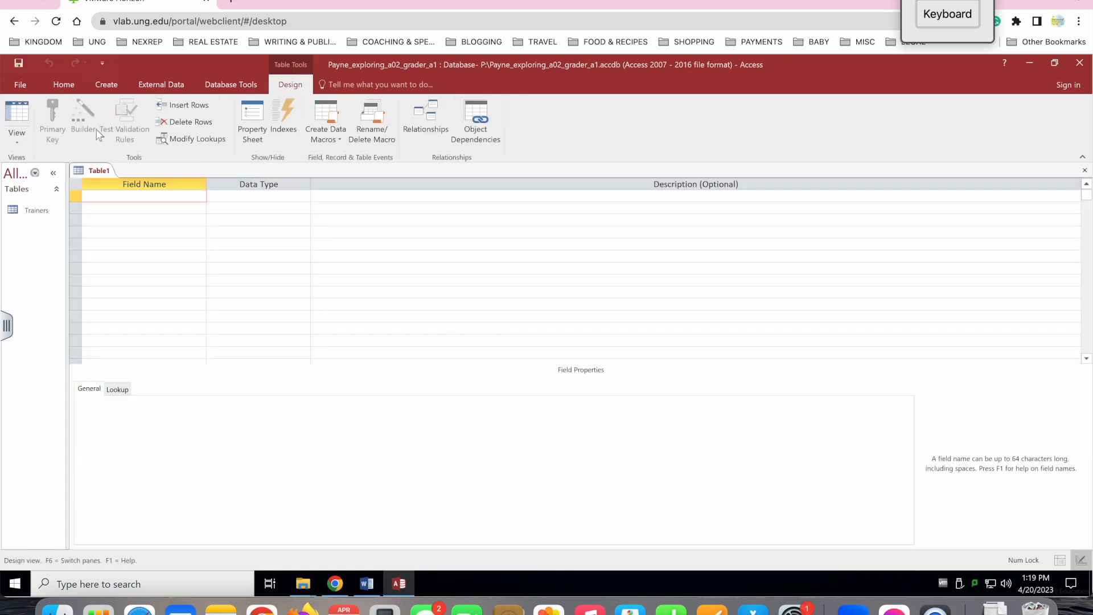
- Copy the field name ExhibitID from step 2 of the Word instructions and paste it as the Access table's first field name
click(366, 584)
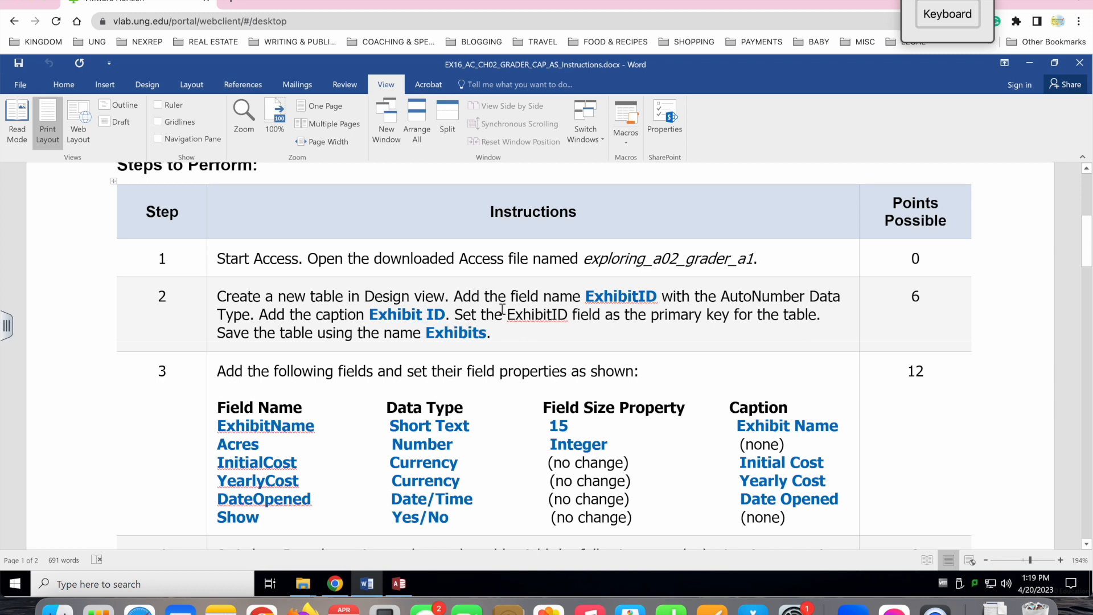
click(586, 294)
drag(586, 295, 654, 295)
key(ctrl+c)
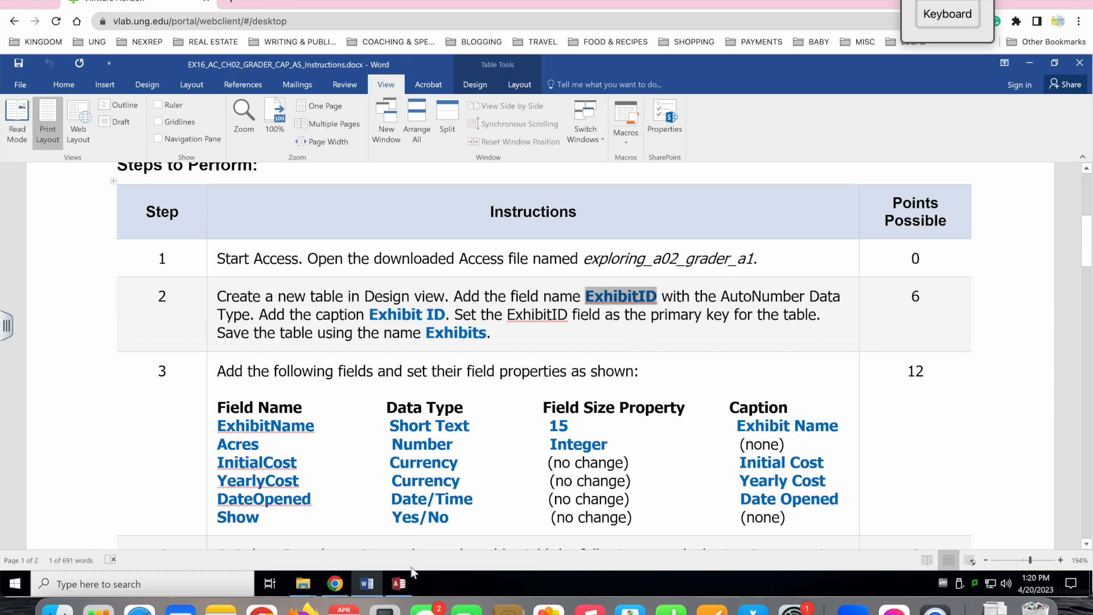
click(400, 585)
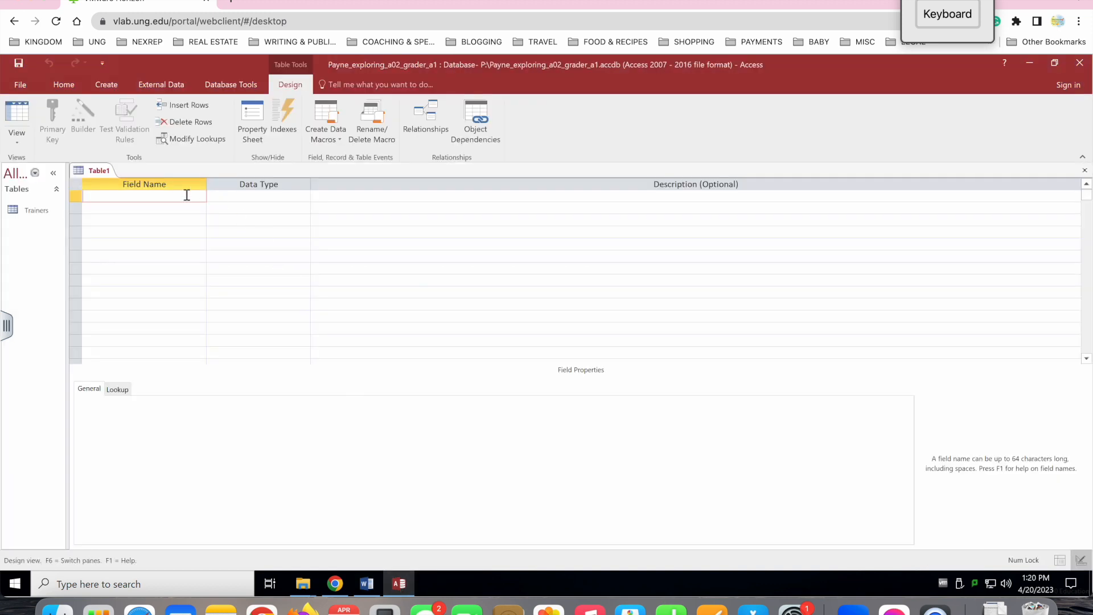
key(ctrl+v)
- Check the required data type in the Word instructions and set the ExhibitID field in Access to AutoNumber
click(368, 587)
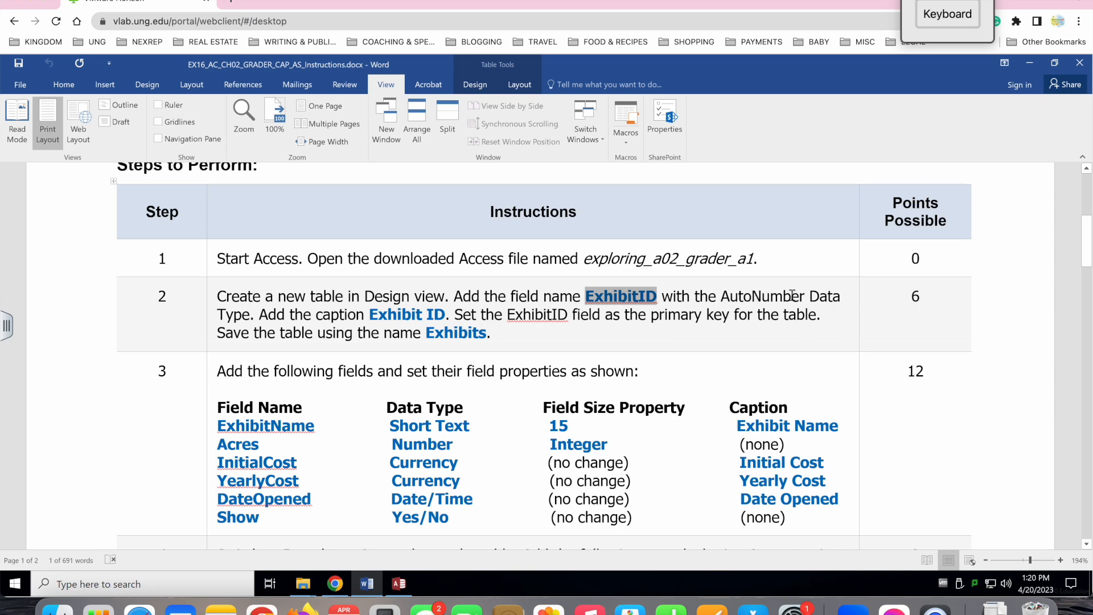
click(399, 585)
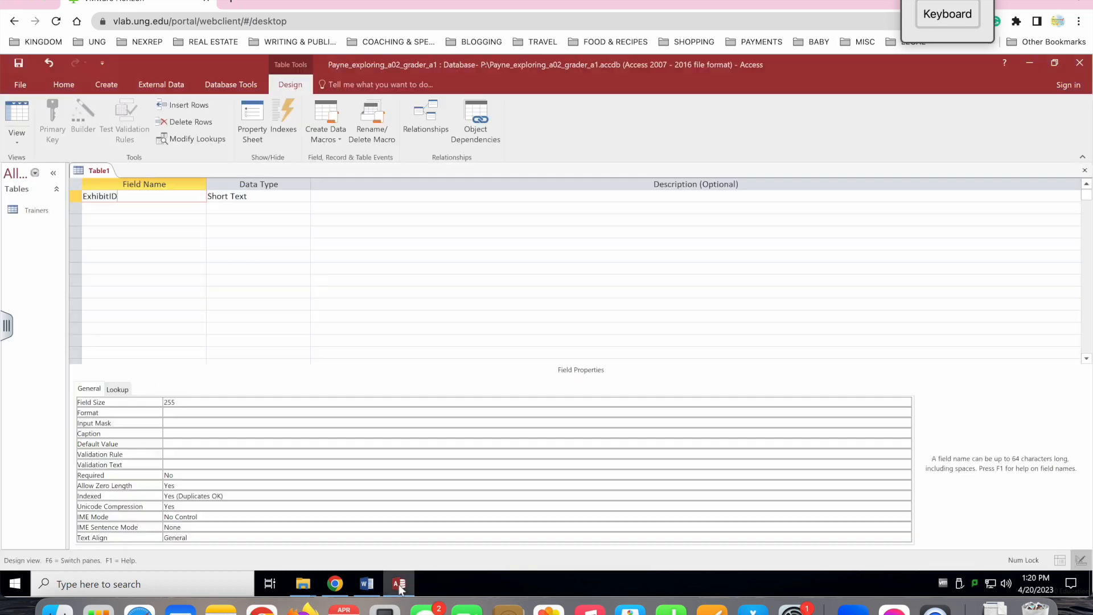
click(304, 196)
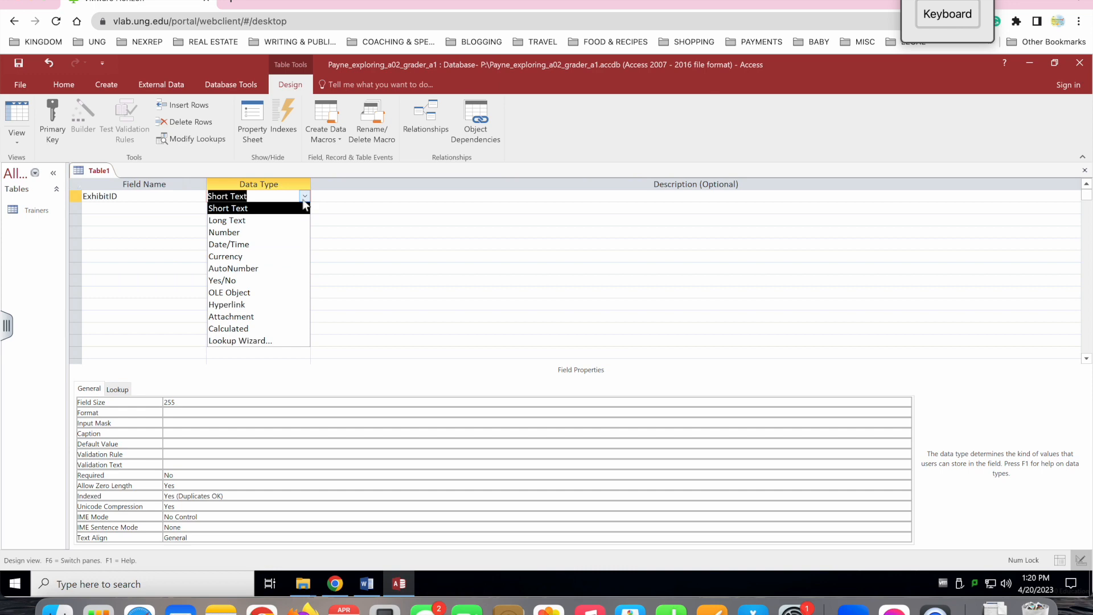
click(272, 270)
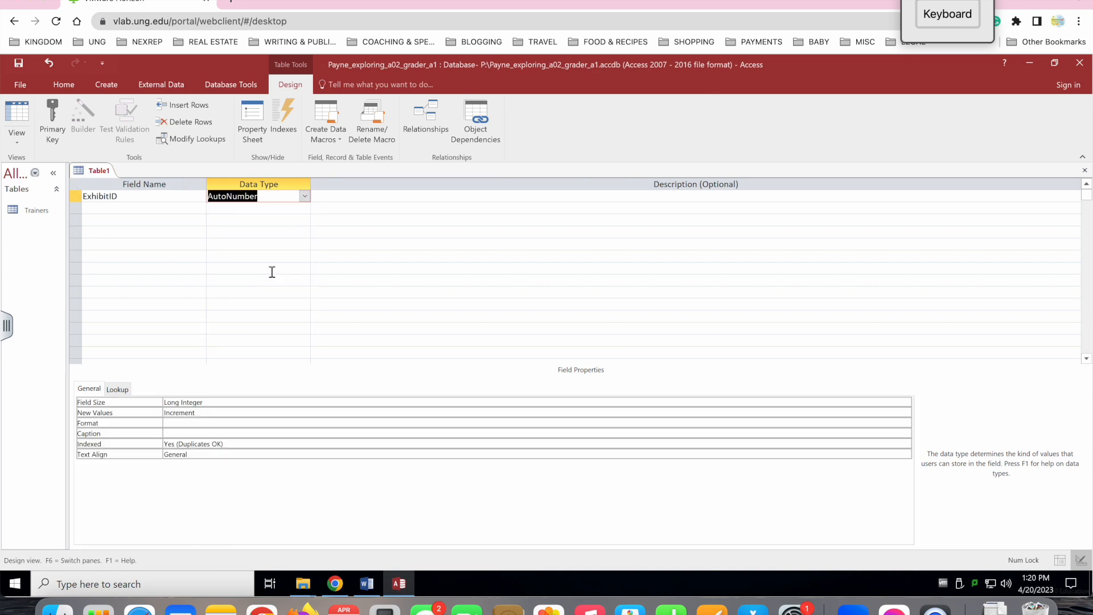
- Look up the caption in step 2 of the Word instructions and set the ExhibitID field's caption in Access to Exhibit ID
click(369, 585)
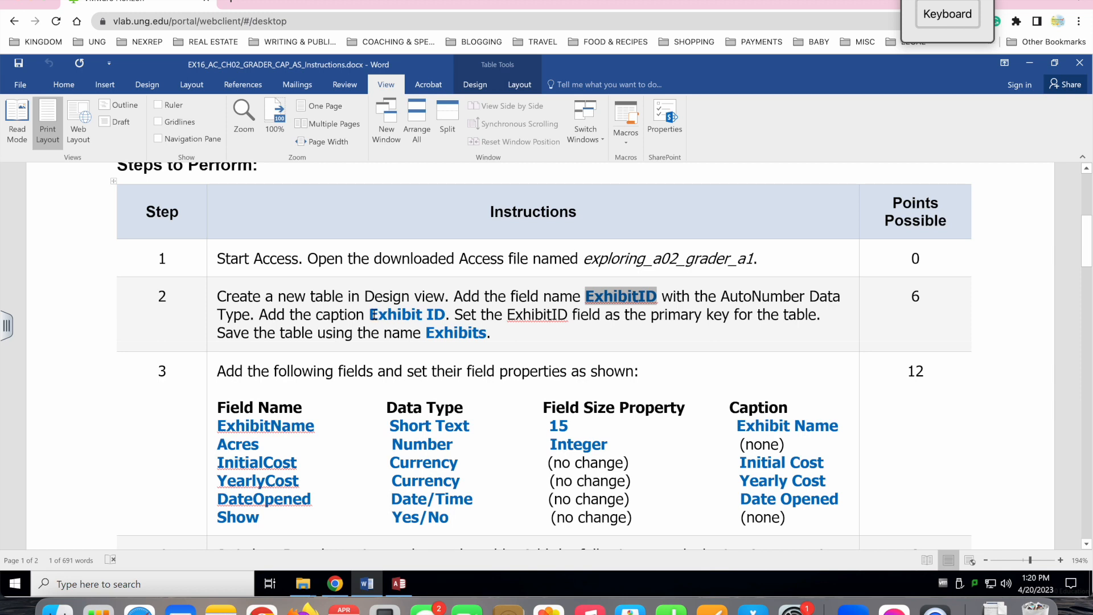
drag(373, 315, 448, 319)
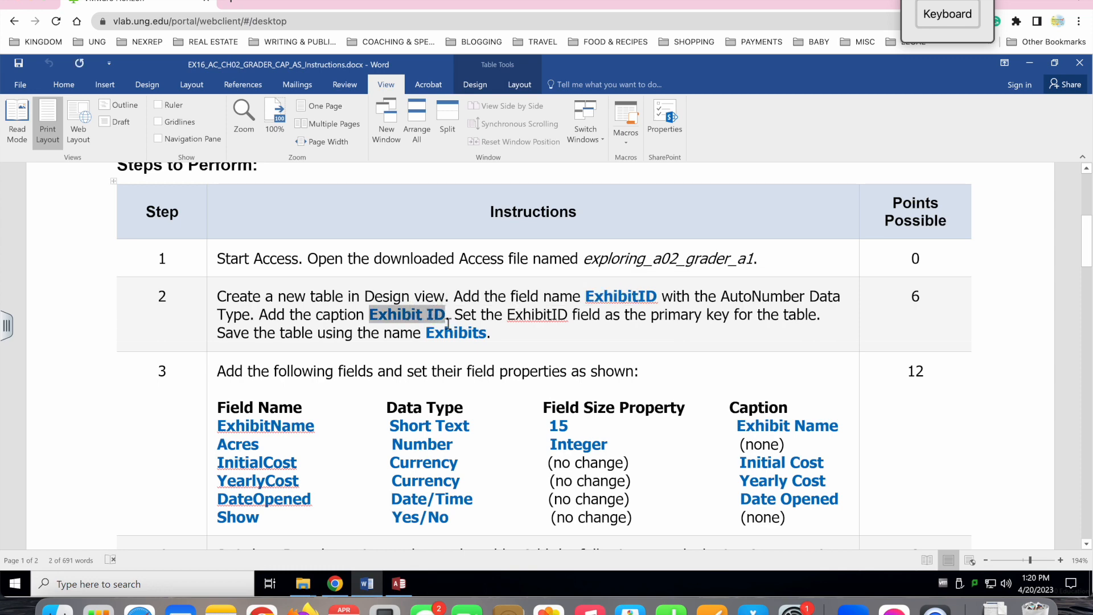
click(401, 587)
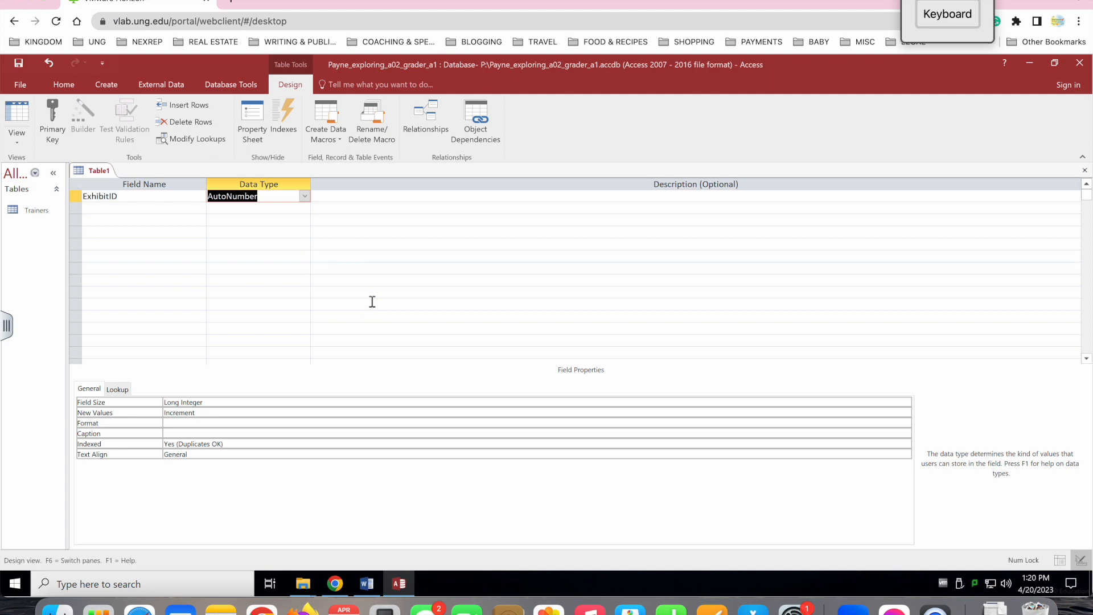
click(177, 433)
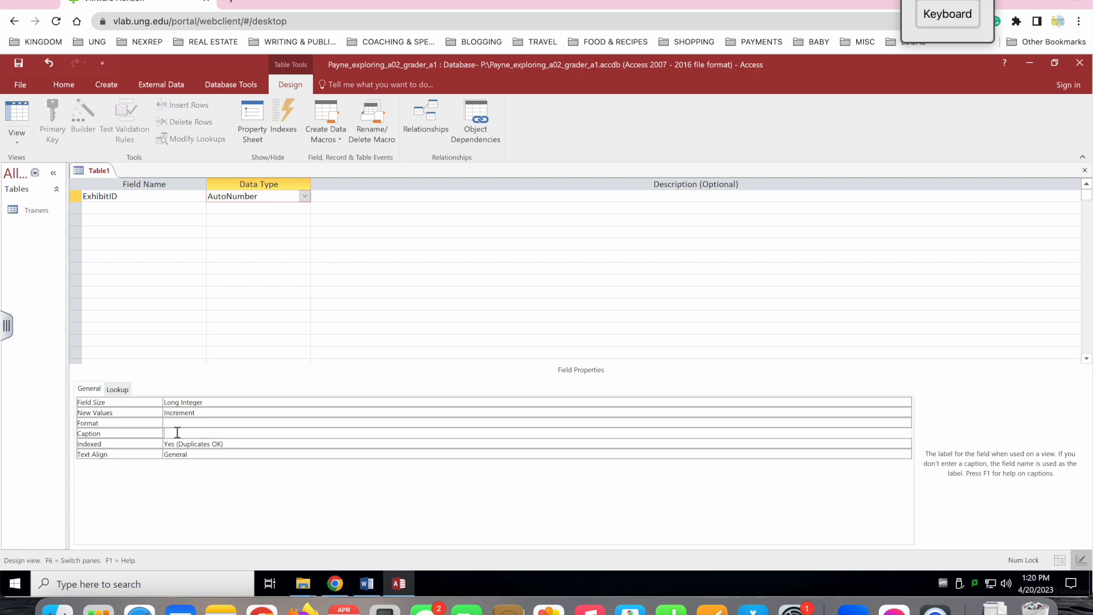
text(Exhibit ID)
- Check the instructions in Word, then return to Access and set the ExhibitID field as the table's primary key
click(369, 584)
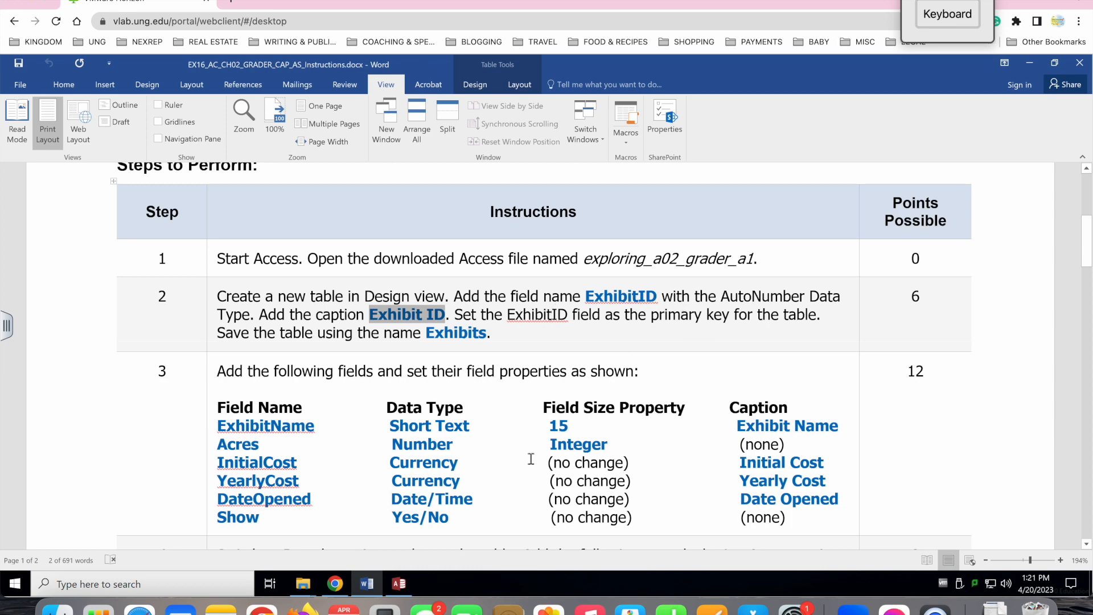
click(399, 584)
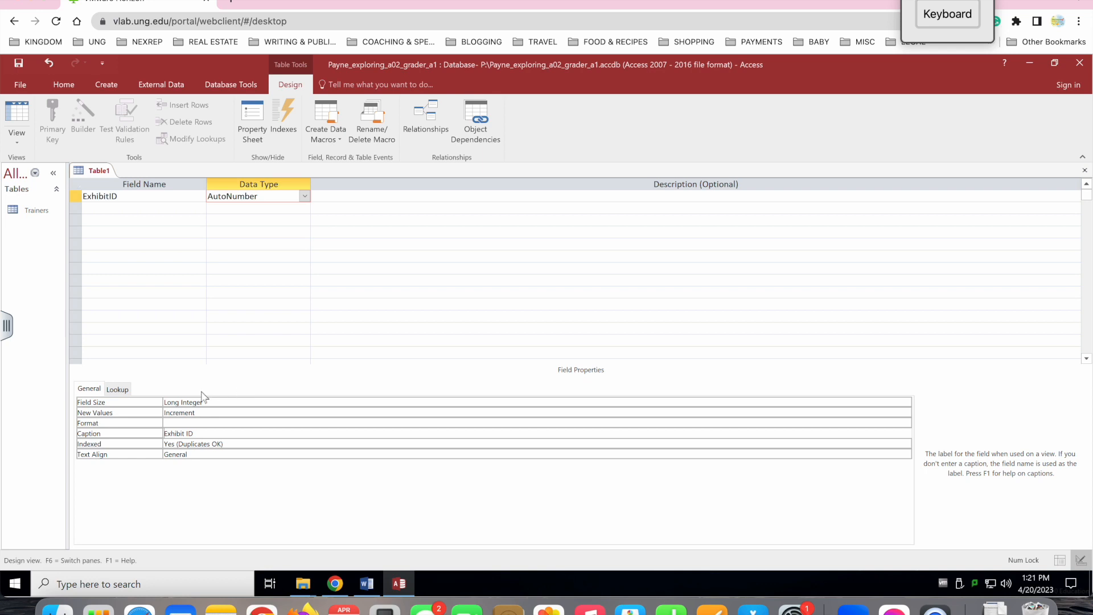
click(321, 198)
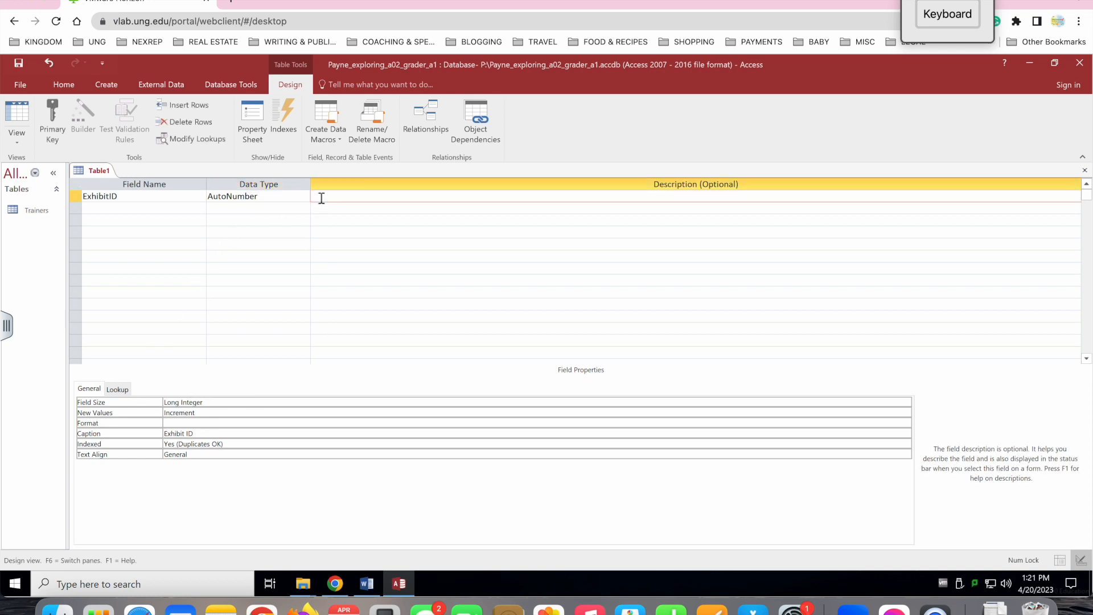
click(46, 118)
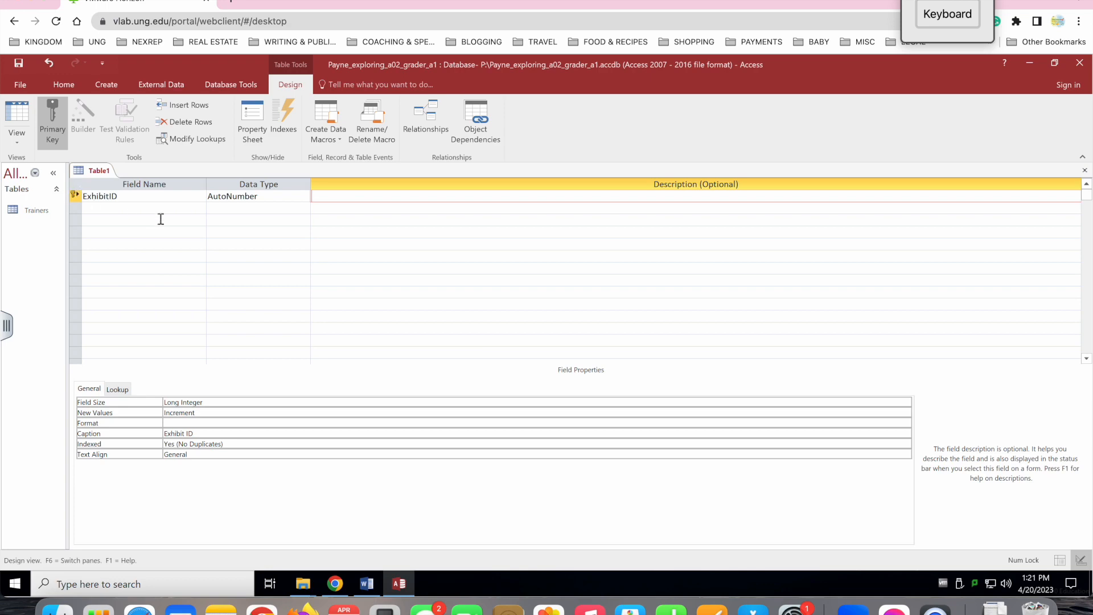
- Check the required table name in the Word instructions and save the new table in Access as Exhibits
click(400, 585)
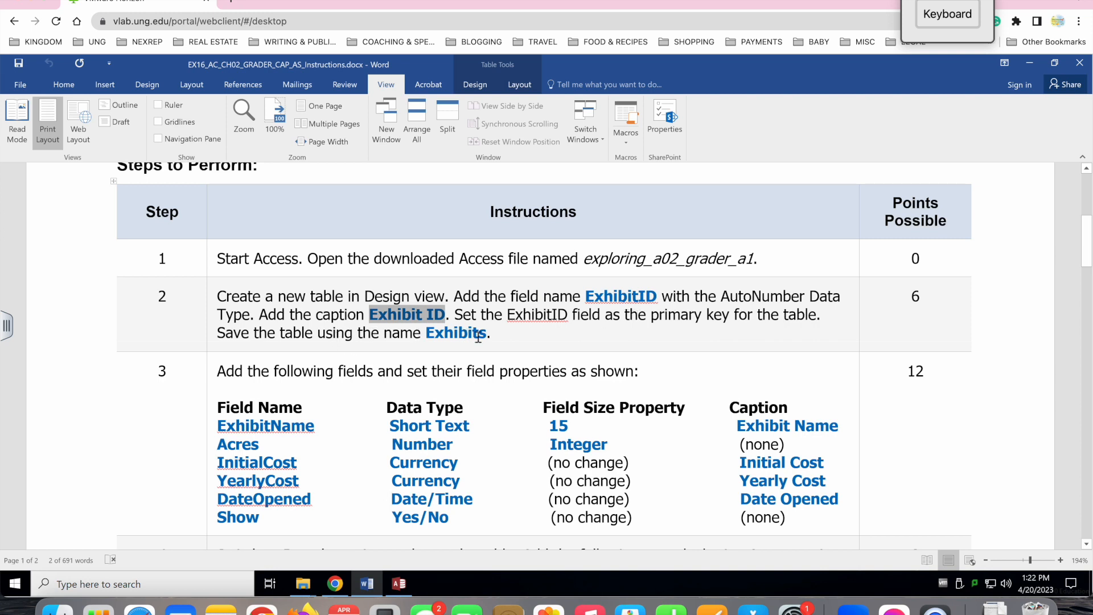
click(405, 581)
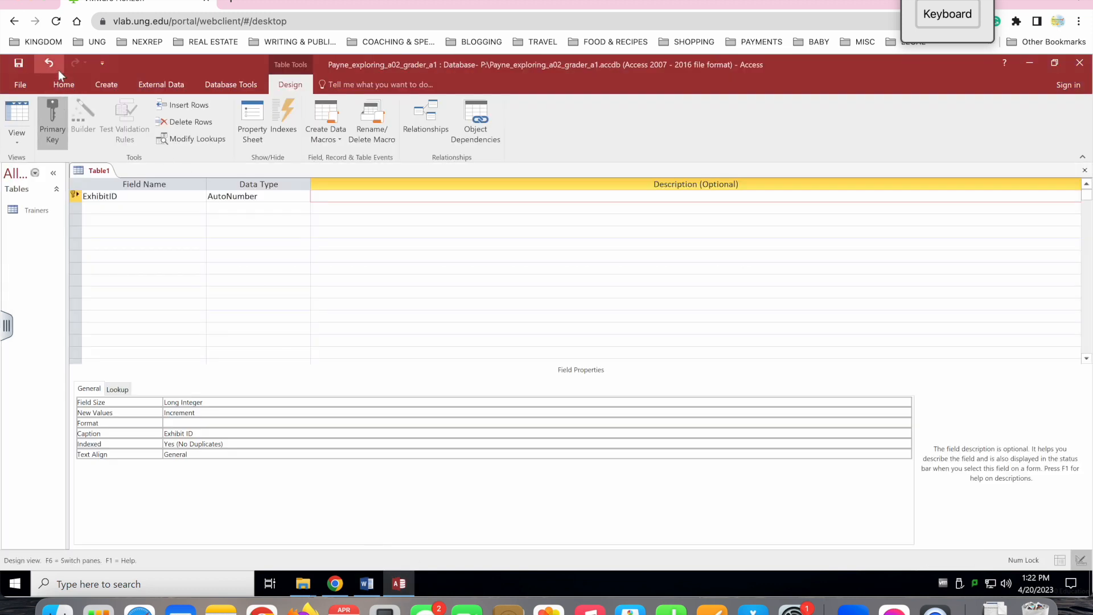
click(20, 64)
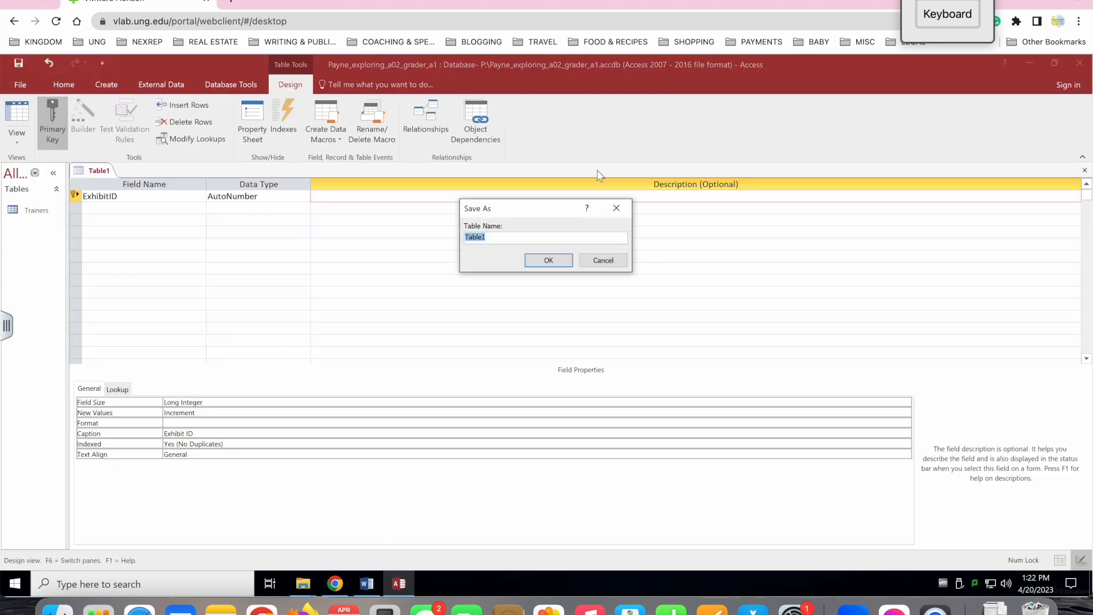
click(947, 14)
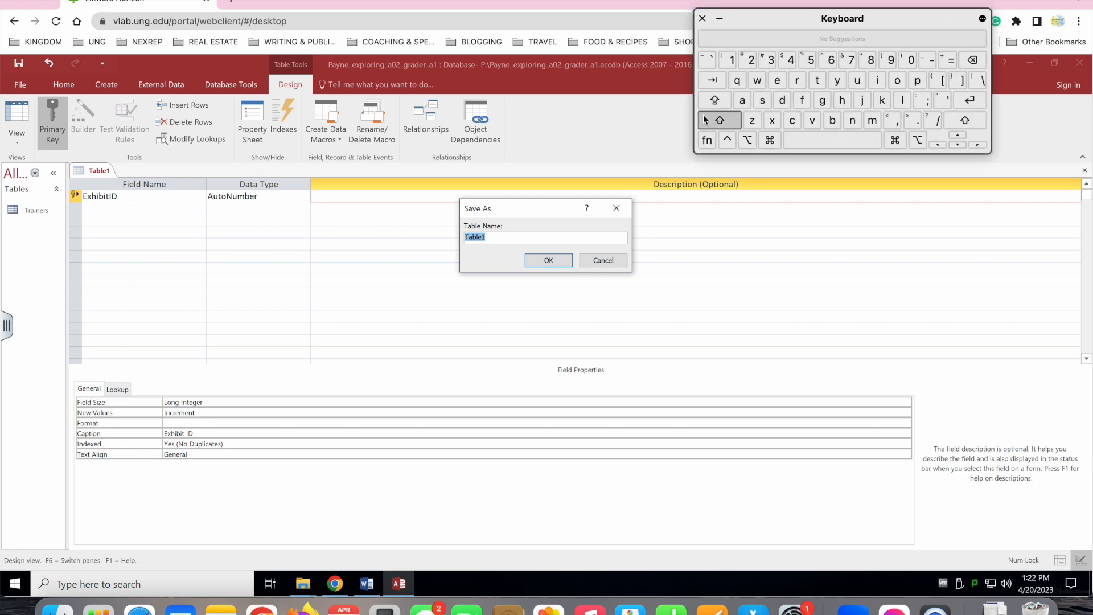
click(778, 83)
click(772, 120)
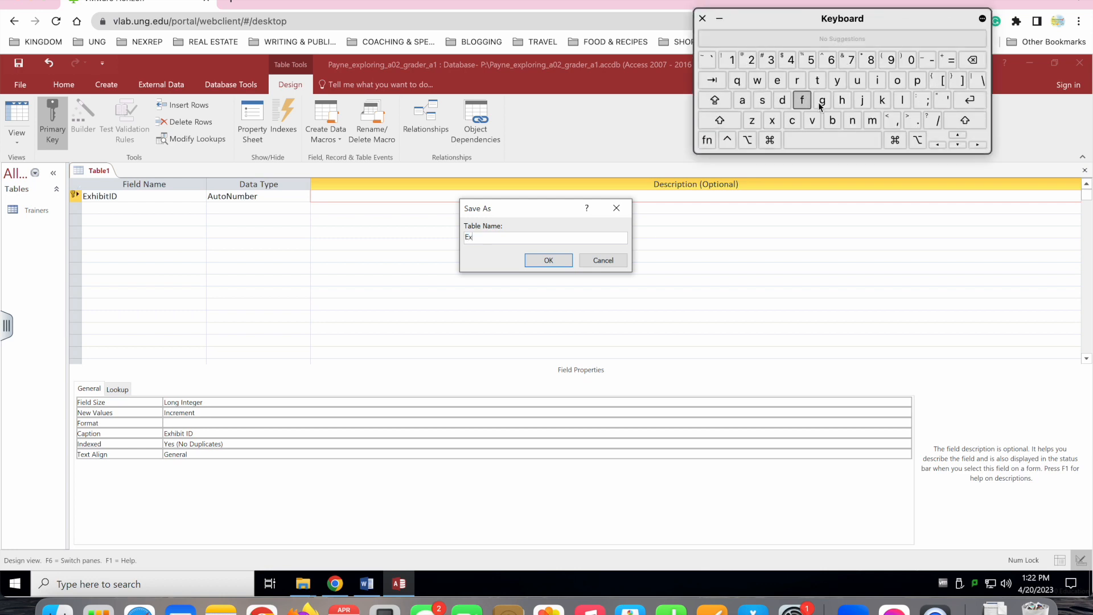
click(842, 100)
click(878, 81)
click(833, 120)
click(876, 80)
click(818, 81)
click(764, 101)
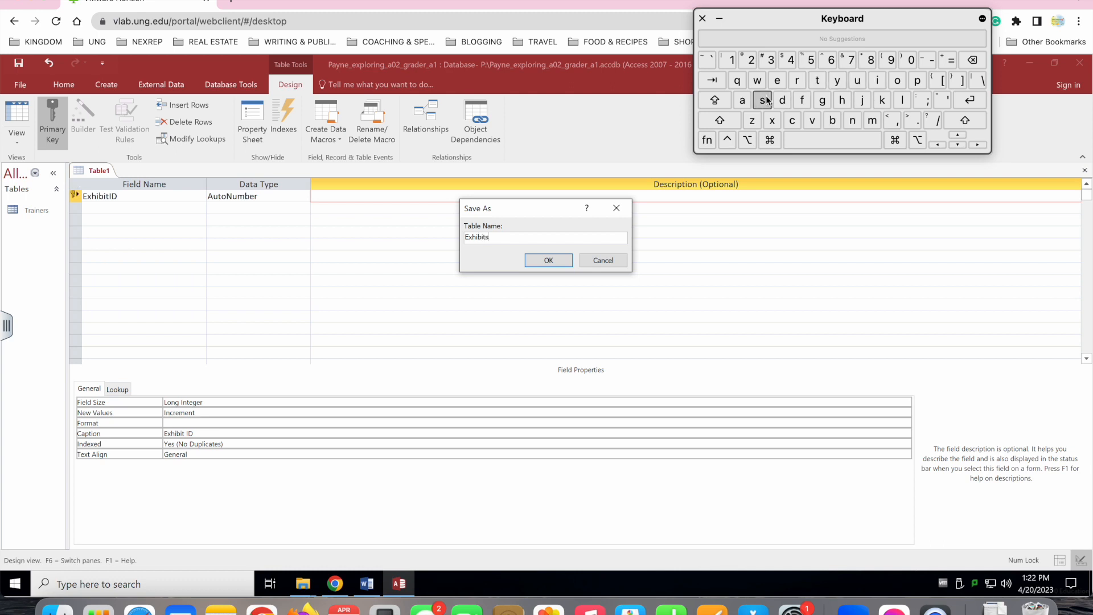
click(561, 263)
click(720, 18)
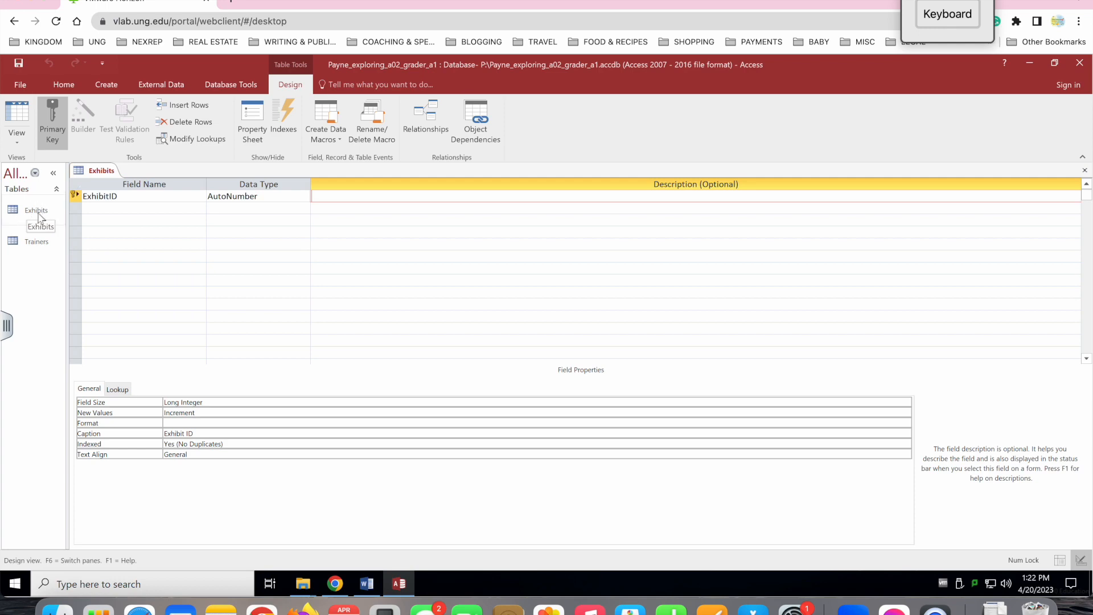
- Copy the field name ExhibitName from step 3 of the Word instructions and add it as the second field of the Exhibits table in Access
click(367, 583)
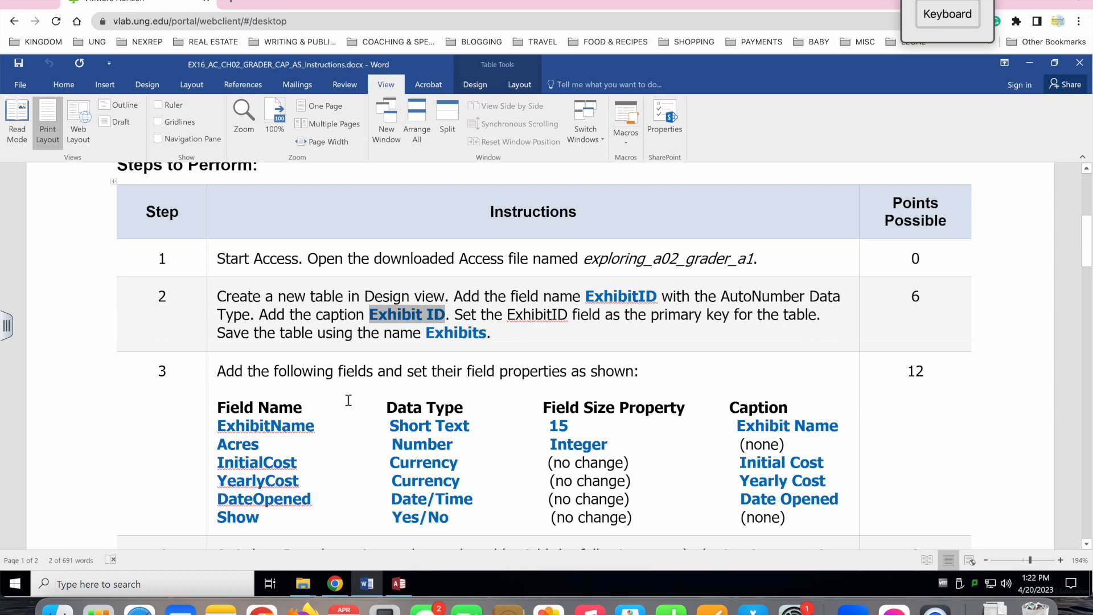
scroll(349, 400, down, 2)
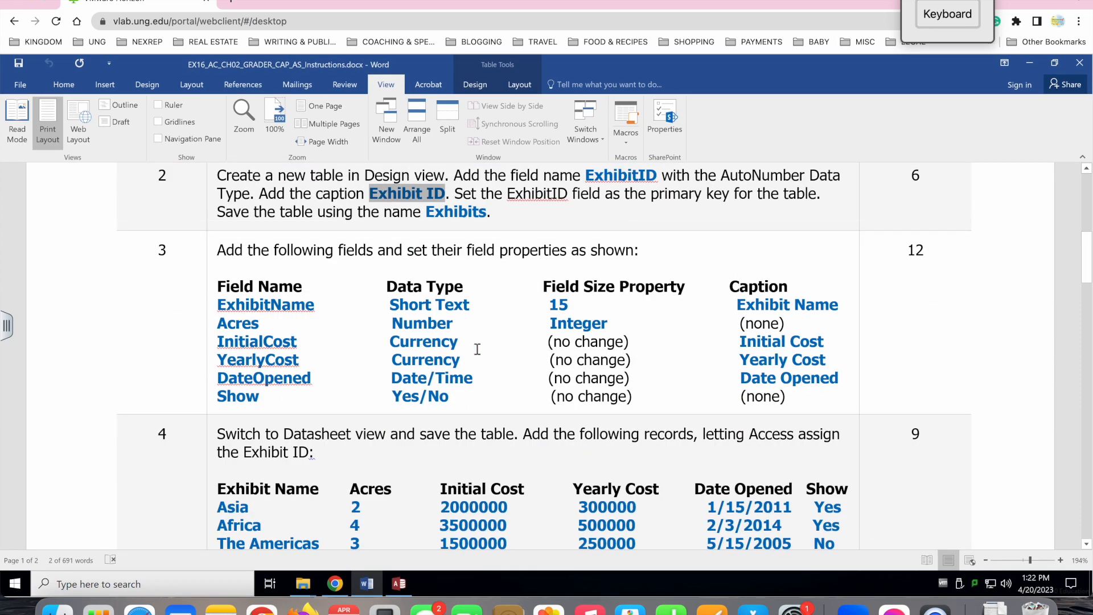
triple_click(247, 305)
key(ctrl+c)
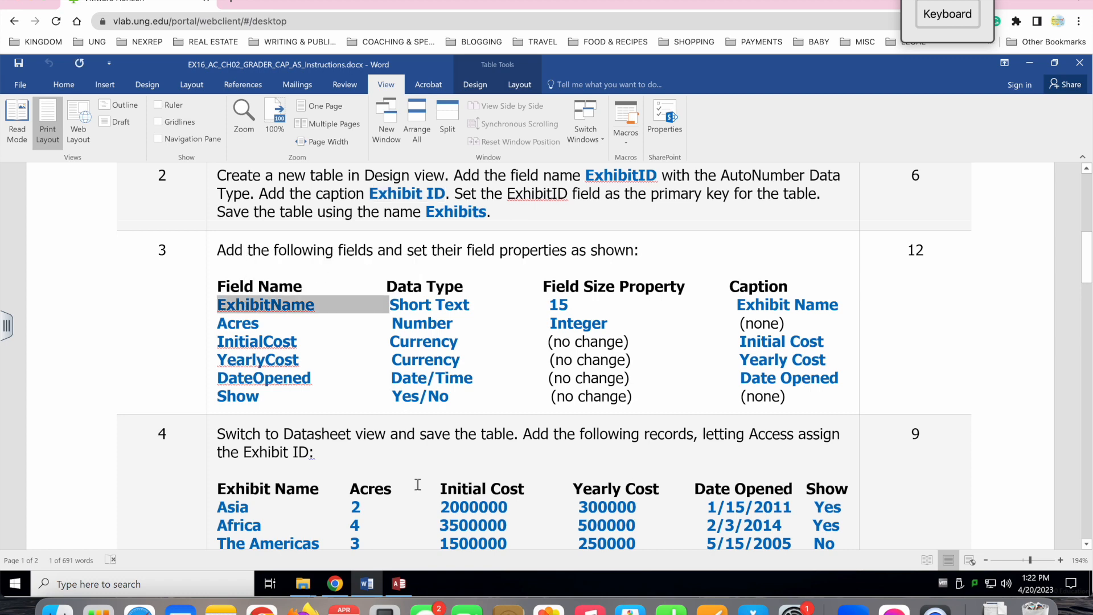
click(399, 585)
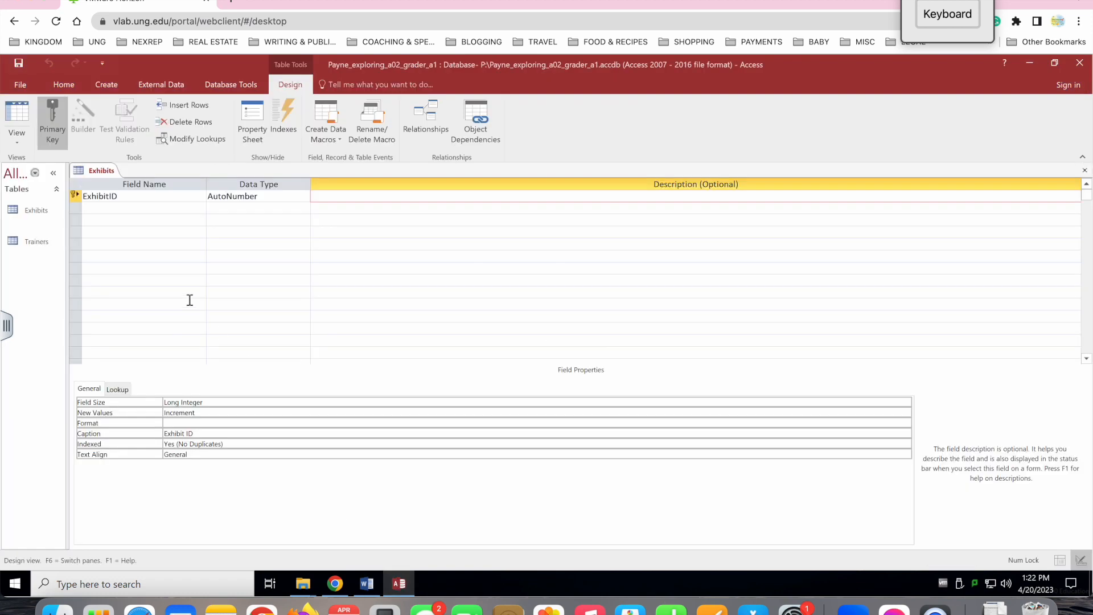
click(131, 211)
key(ctrl+v)
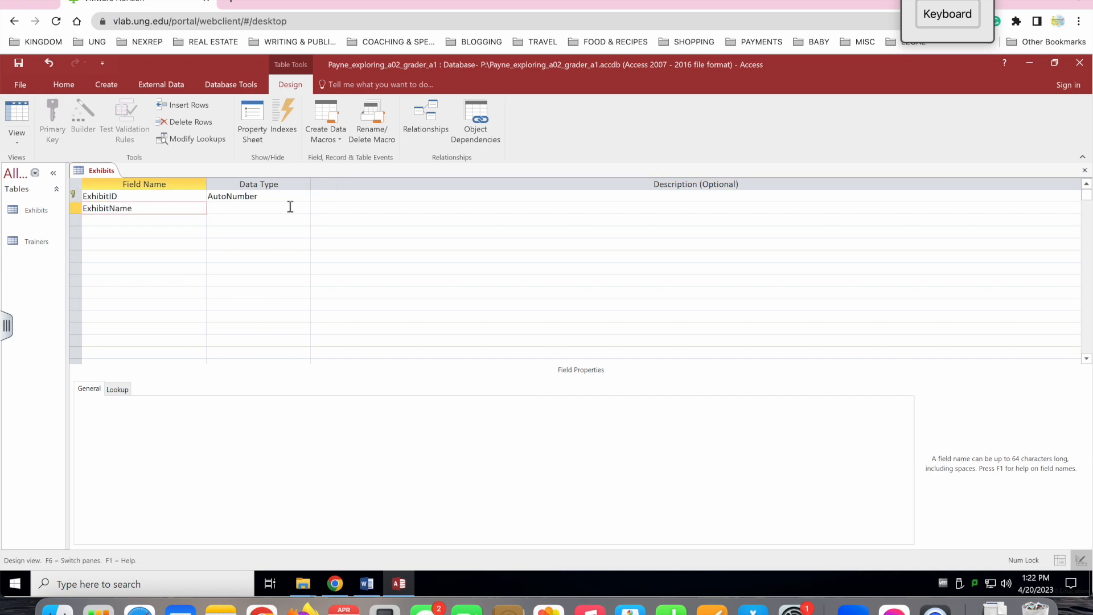
- Give the ExhibitName field the Short Text data type and check it against the Word instructions before returning to Access
click(948, 13)
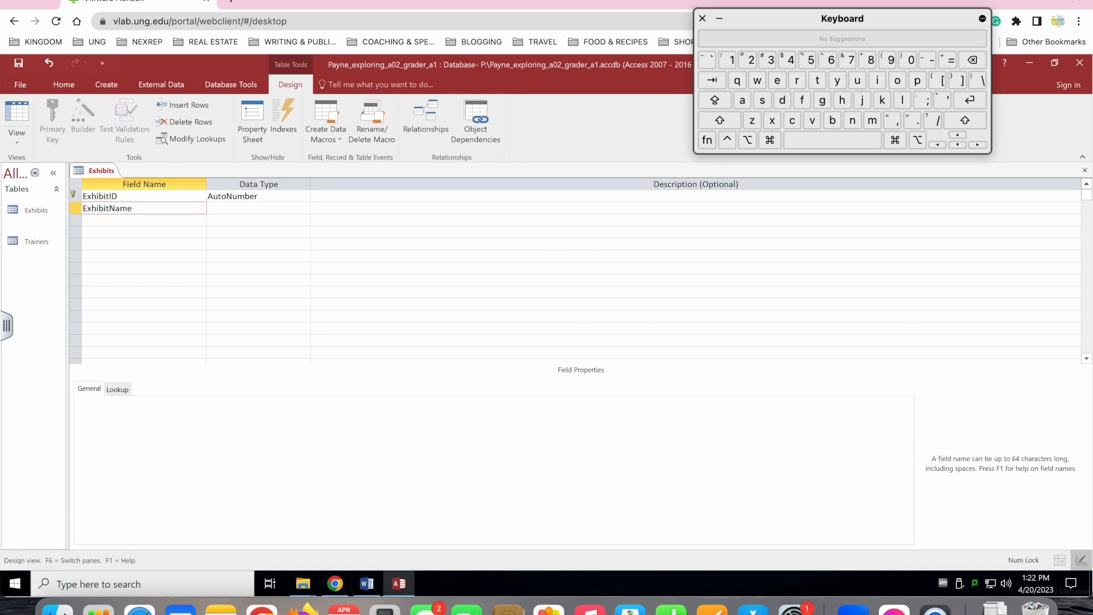
click(976, 64)
click(976, 62)
click(976, 63)
key(Tab)
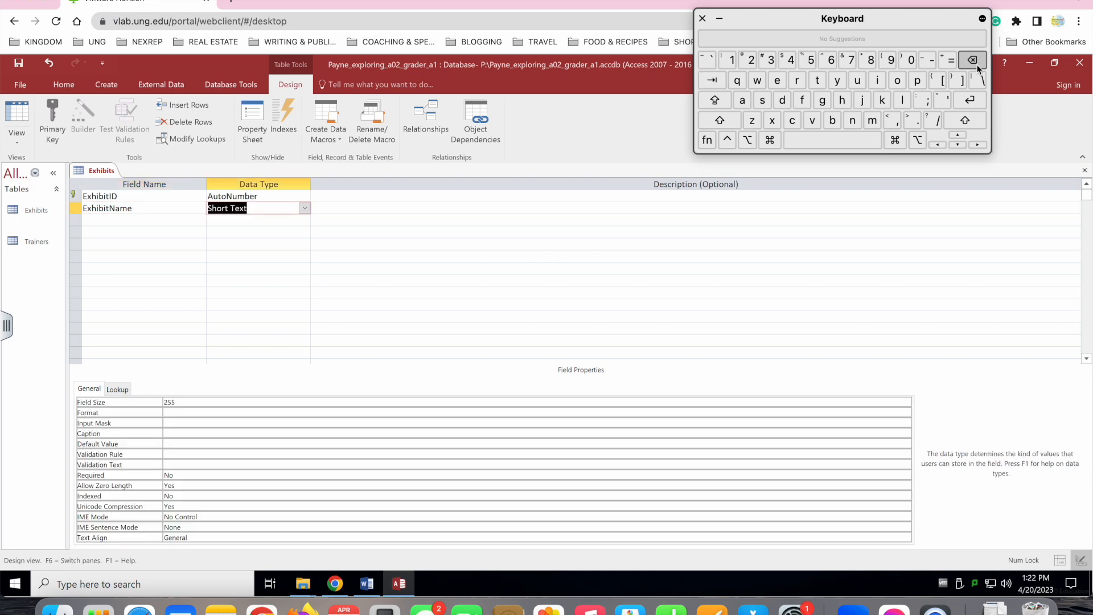
click(400, 584)
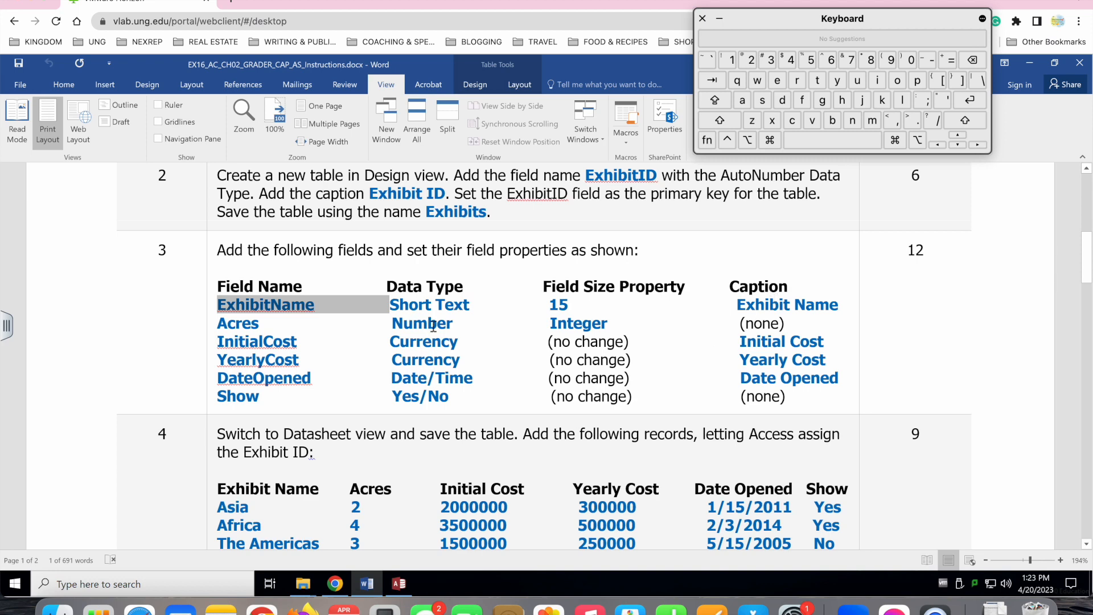
click(399, 583)
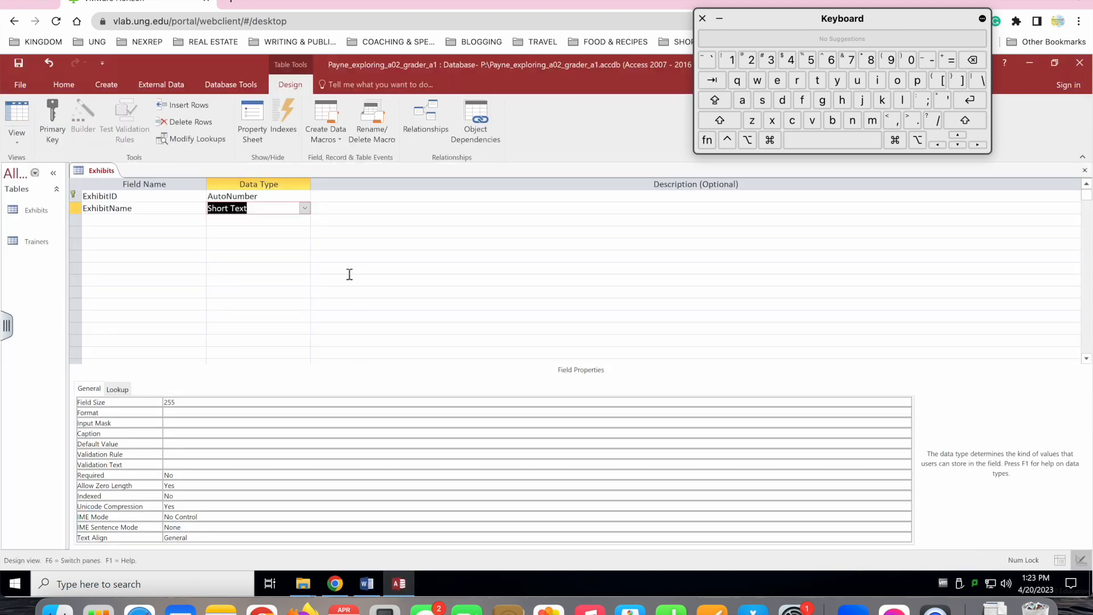
- Look up the required field size in the Word instructions and set the ExhibitName field's size in Access to 15
click(362, 584)
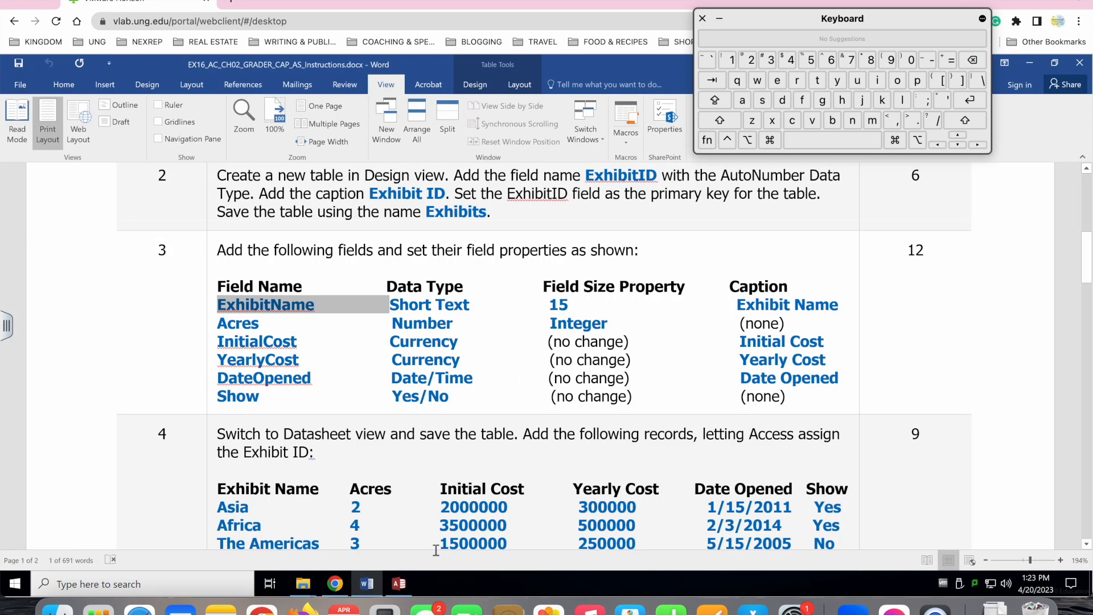
click(399, 584)
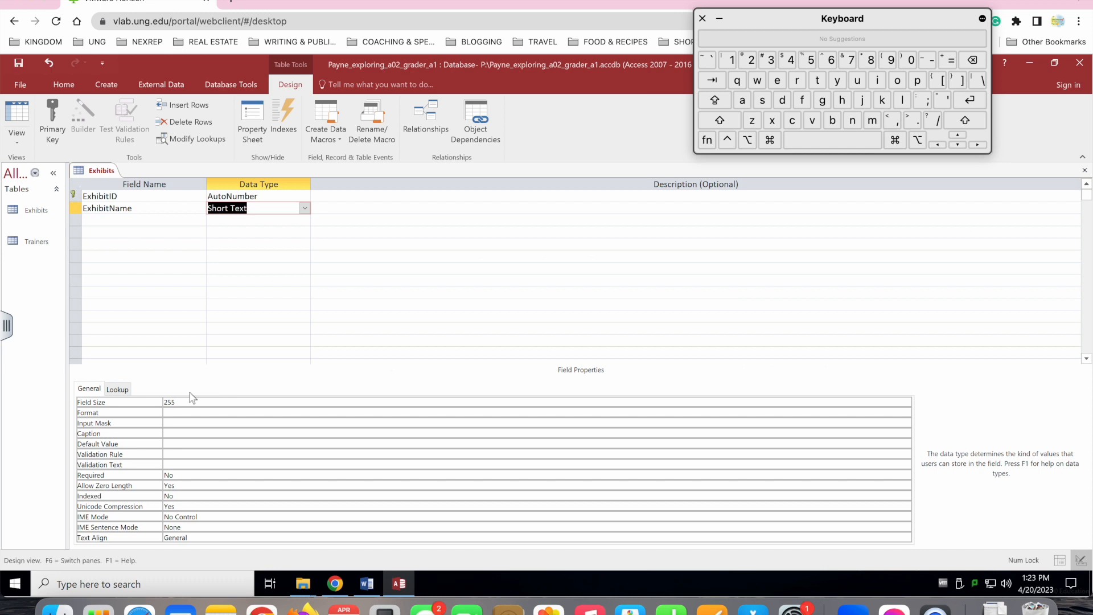
double_click(169, 402)
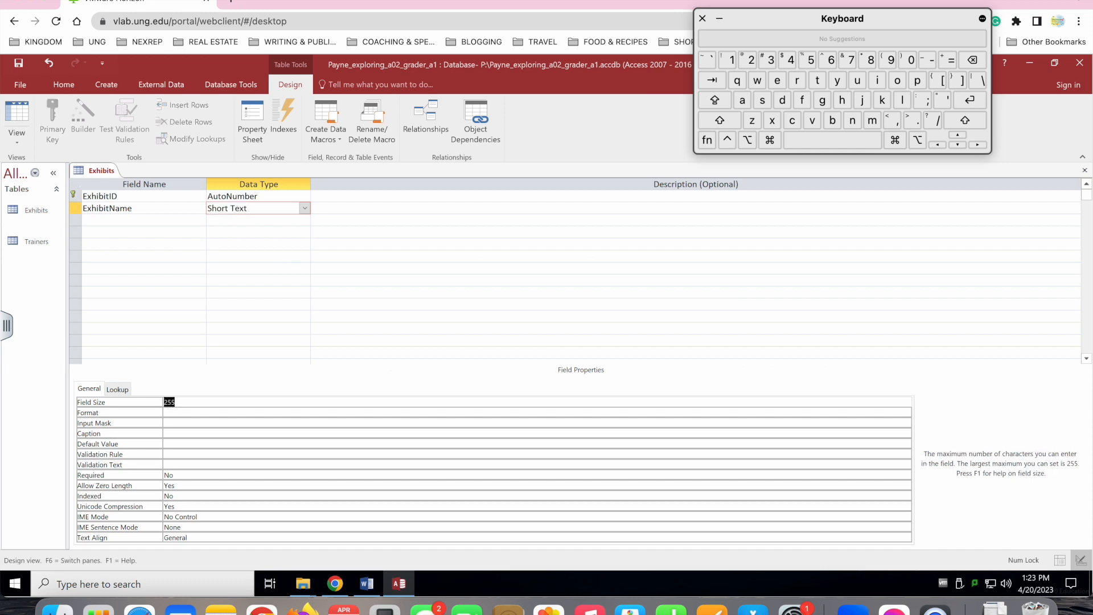
click(731, 55)
- Copy the caption Exhibit Name from the Word instructions and enter it as the ExhibitName field's caption in Access
click(367, 584)
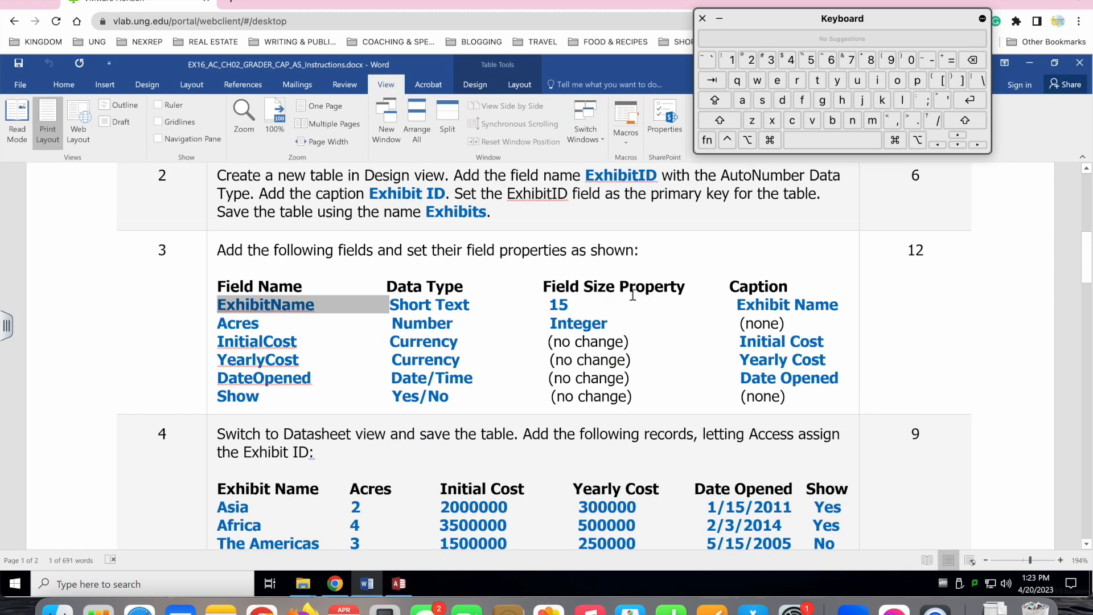
double_click(764, 305)
shift+click(837, 305)
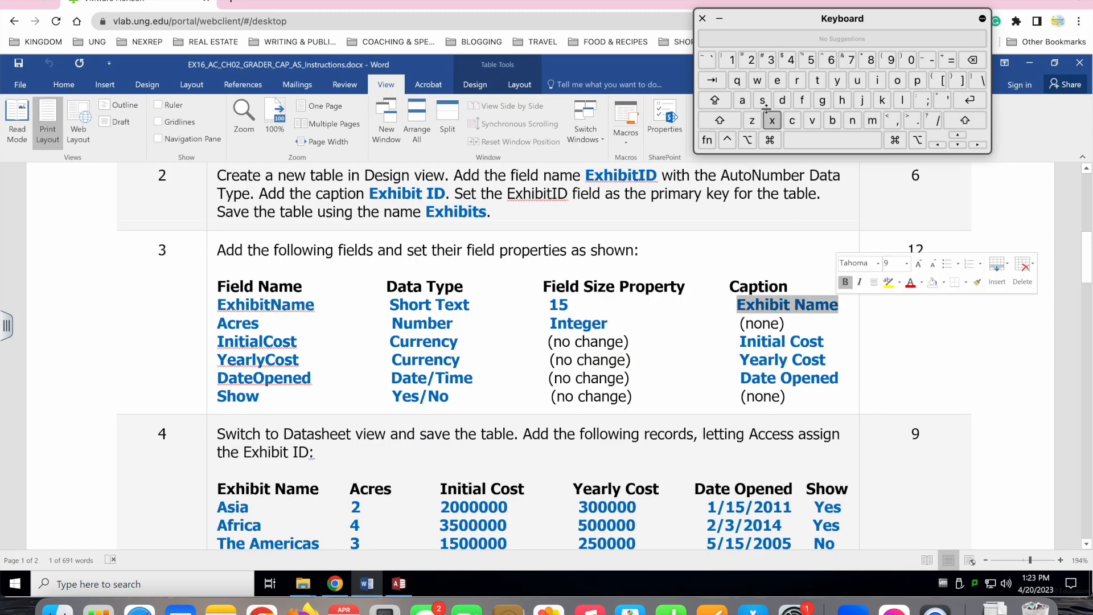
key(super+c)
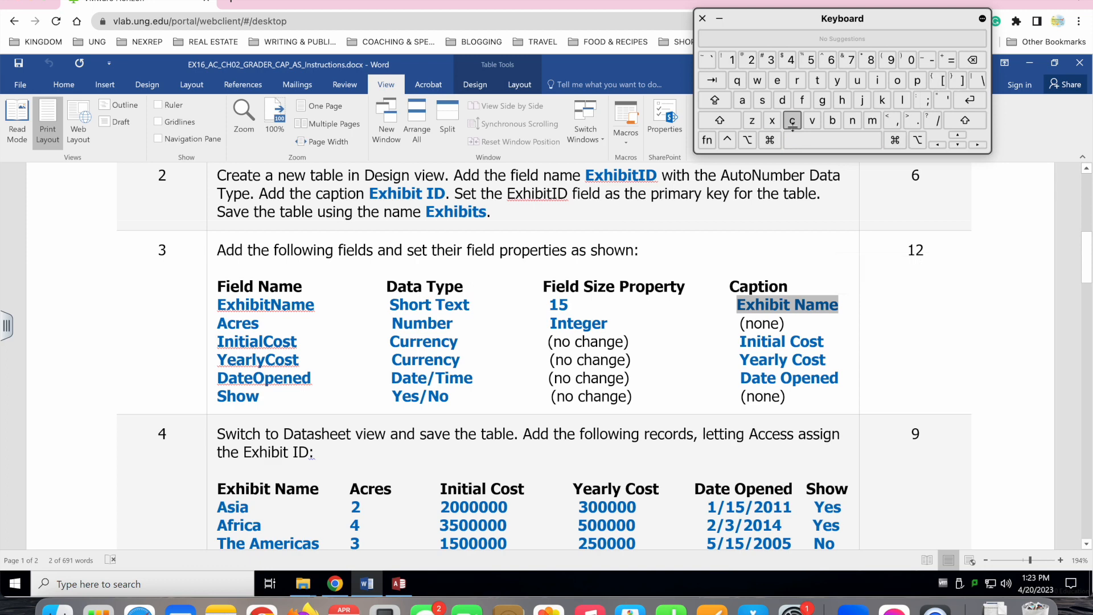
click(370, 583)
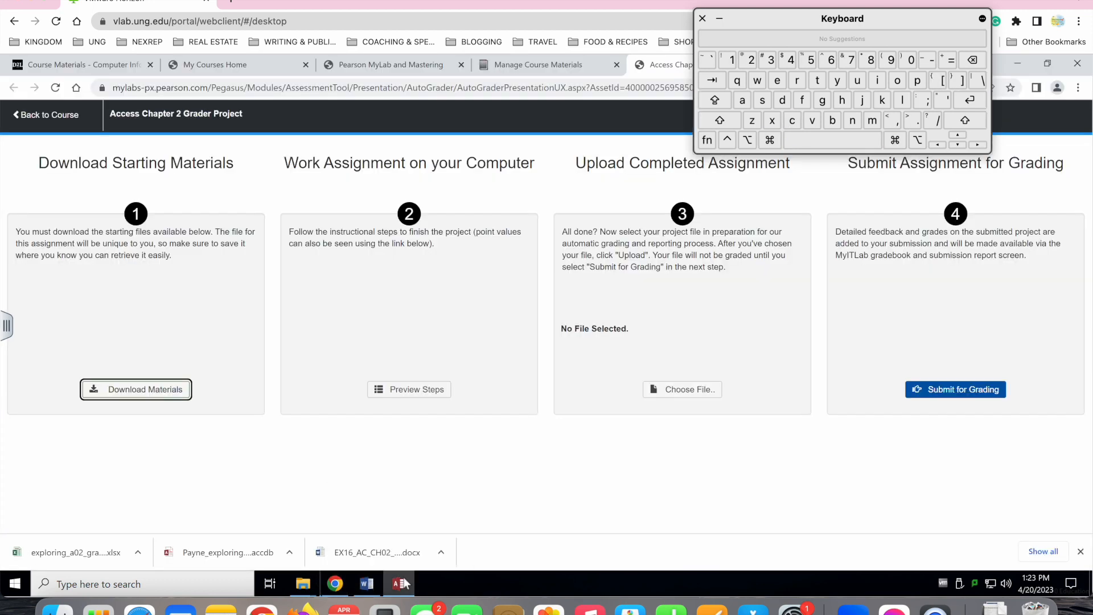
click(401, 583)
click(186, 433)
key(super+v)
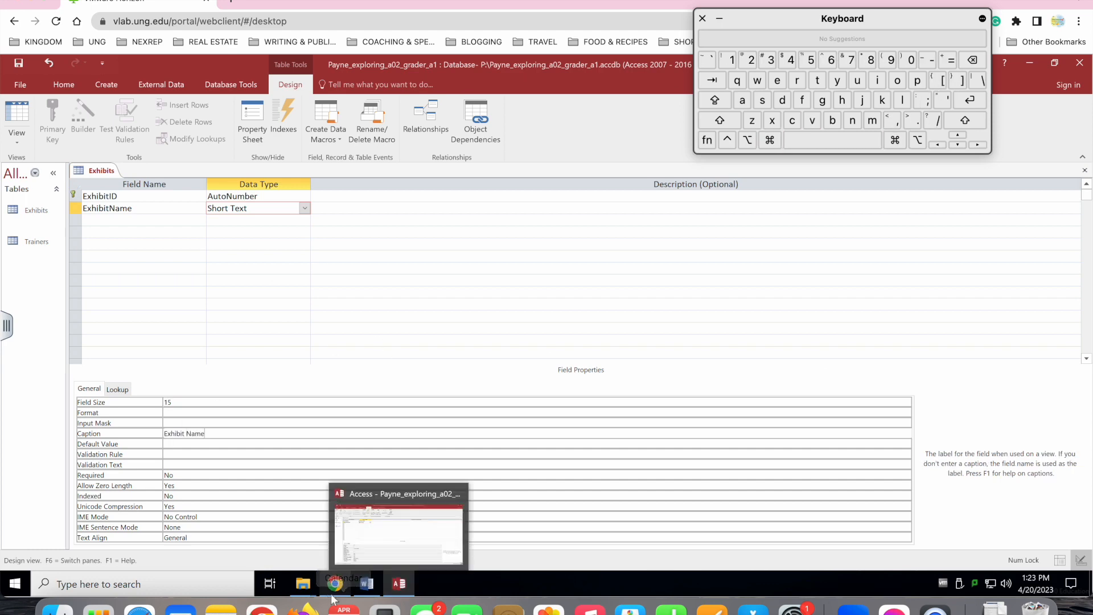
- Copy the field name Acres from the Word instructions and add it in Access as the field below ExhibitName
click(368, 584)
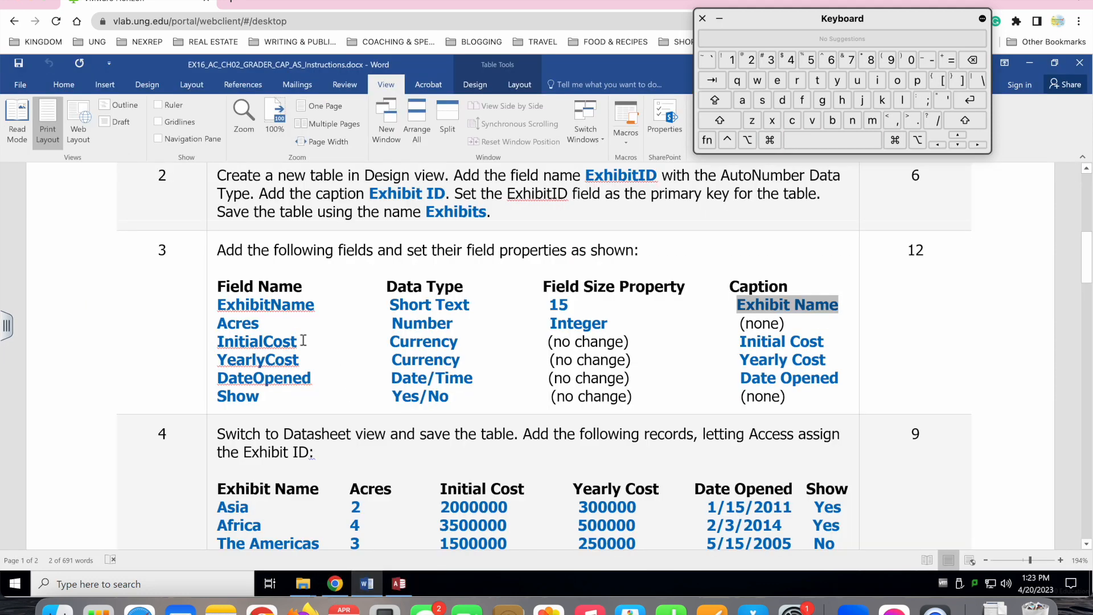
click(238, 325)
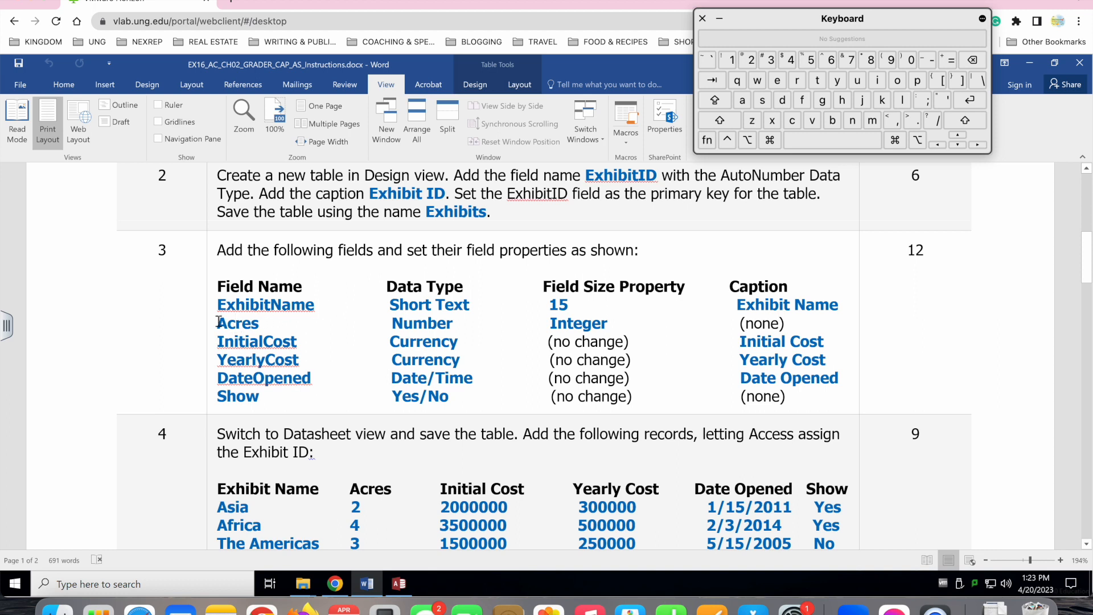
drag(219, 321, 274, 322)
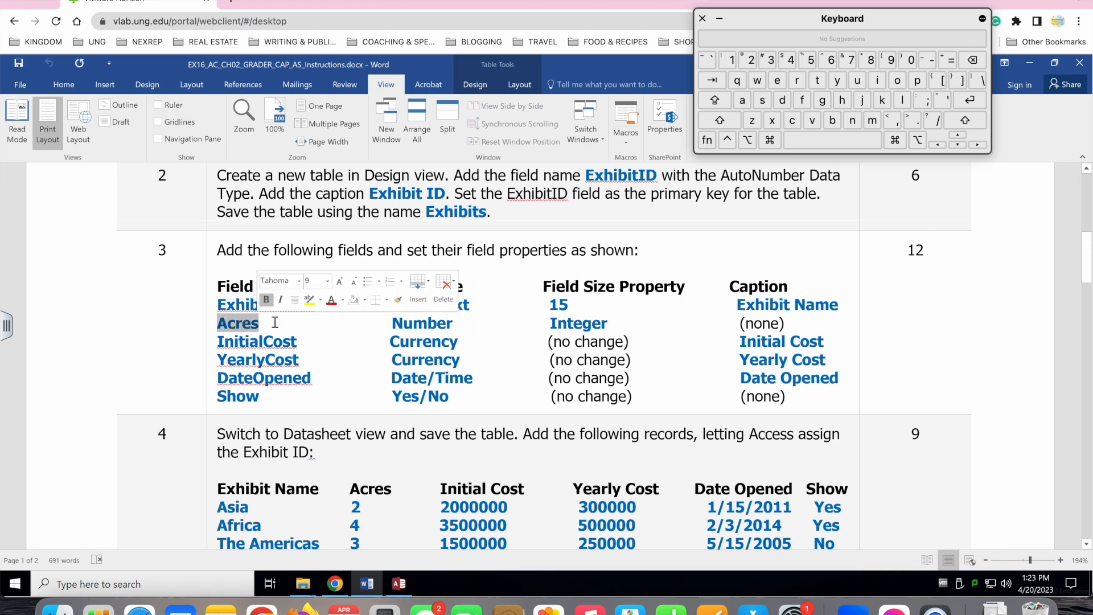
key(ctrl+c)
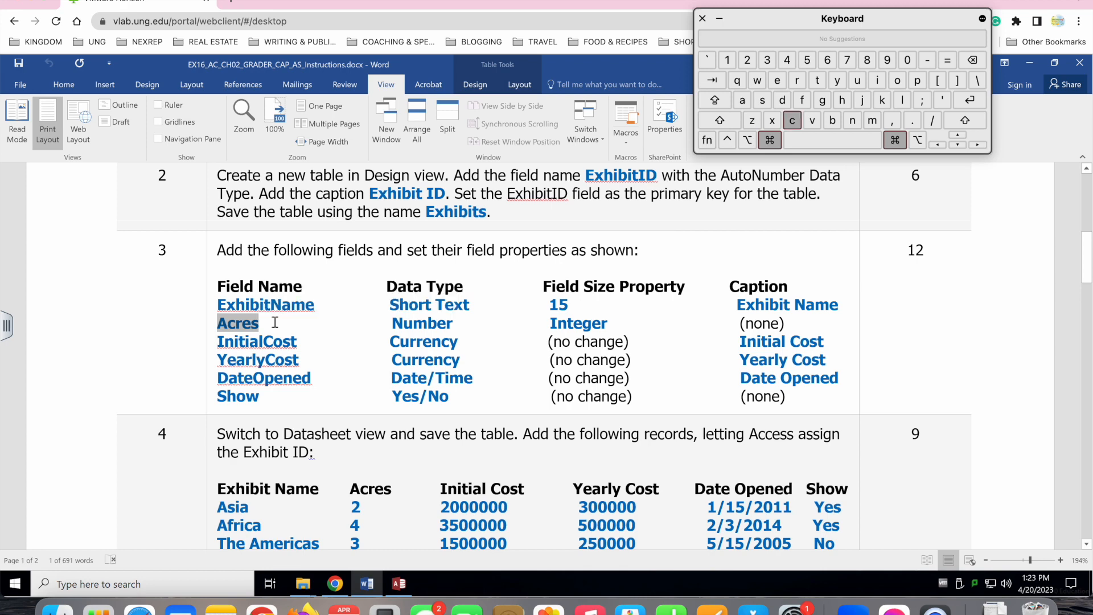
click(398, 584)
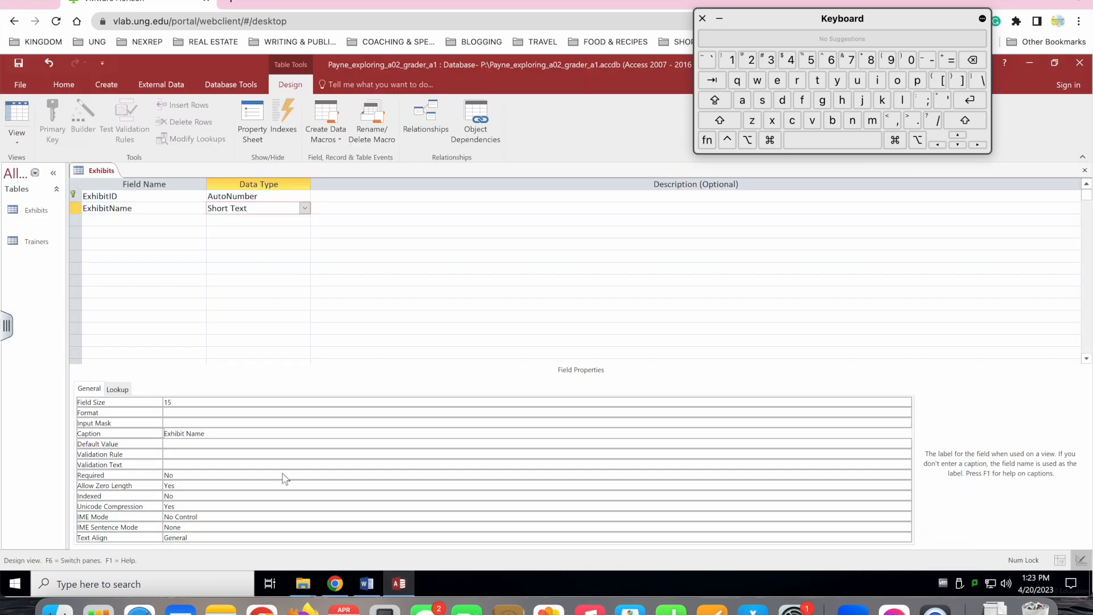
click(125, 224)
key(ctrl+v)
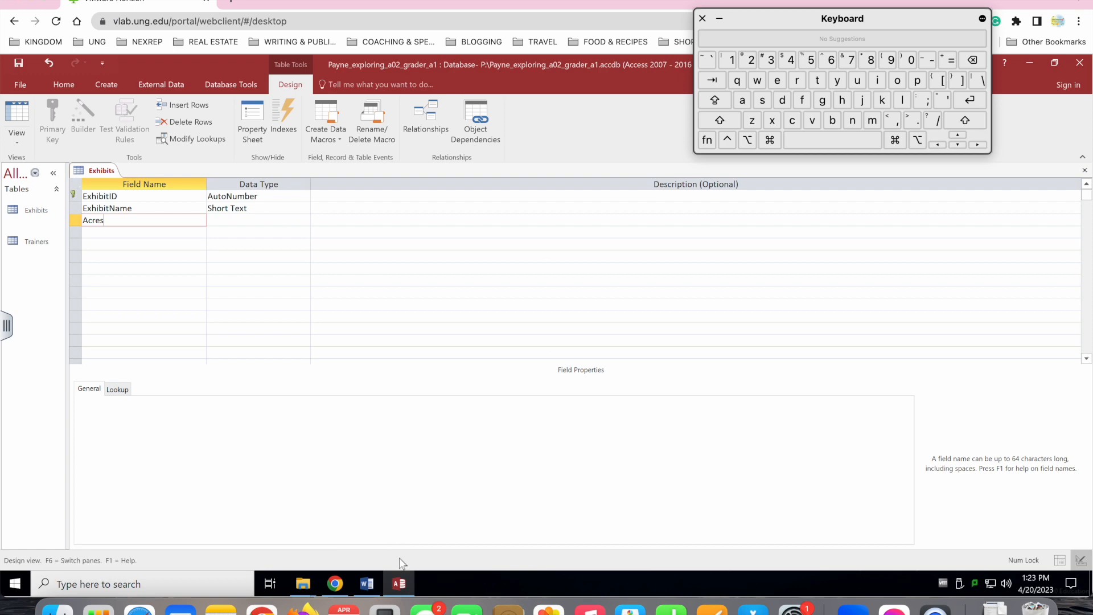
- Check the required data type in the Word instructions and set the Acres field in Access to Number
click(401, 585)
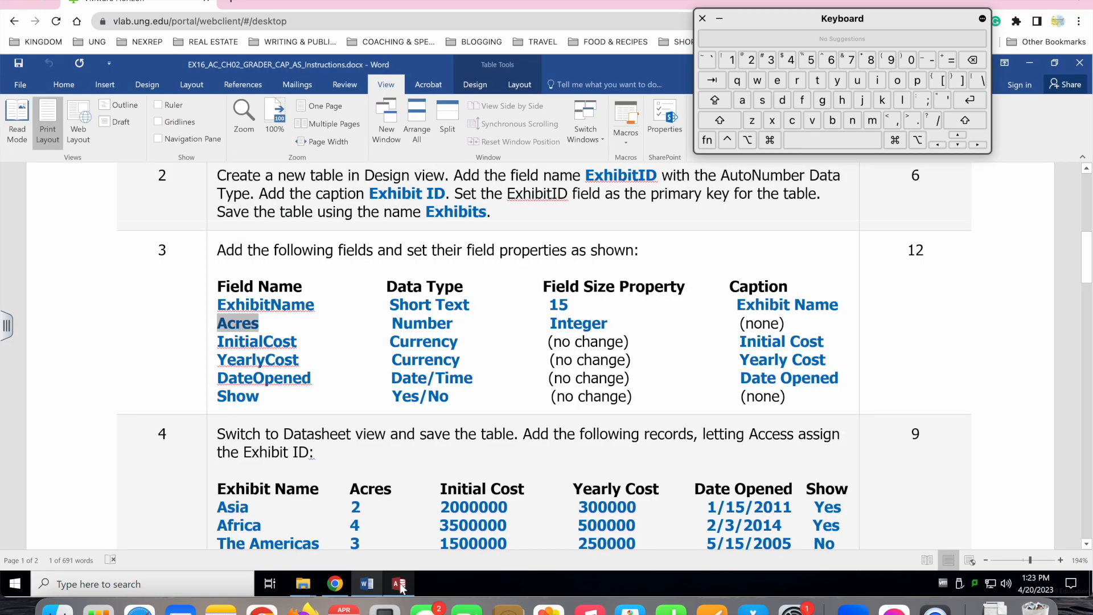
click(403, 323)
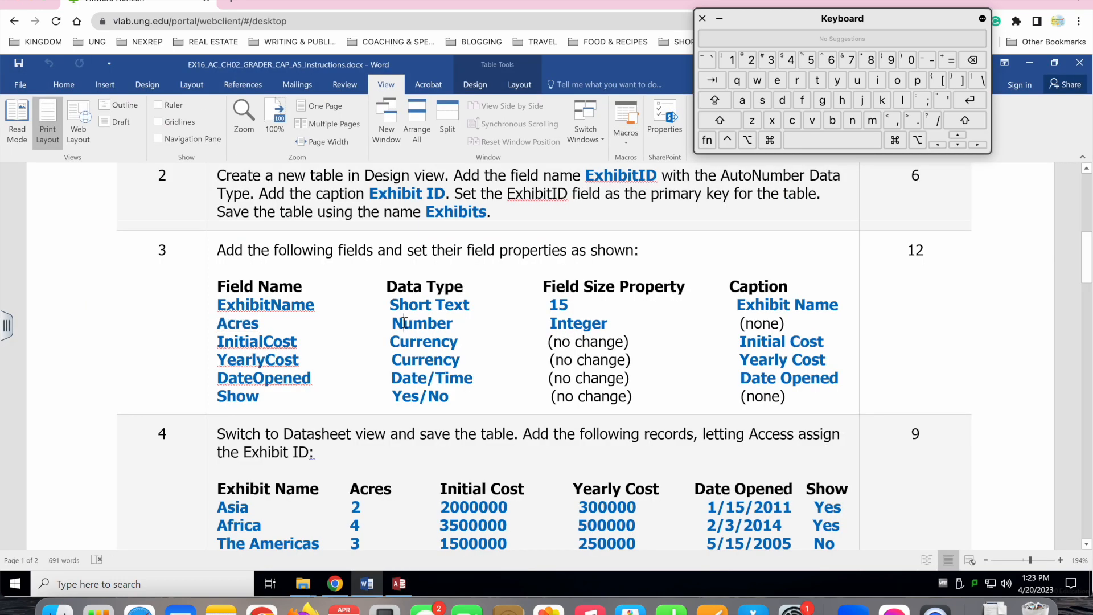
click(399, 583)
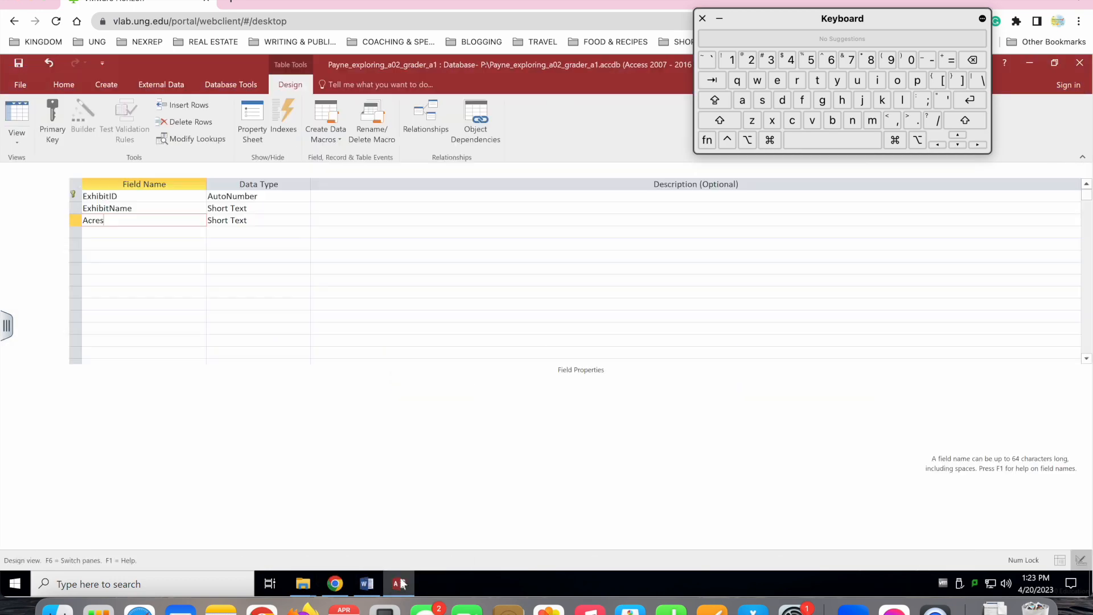
click(302, 221)
click(289, 257)
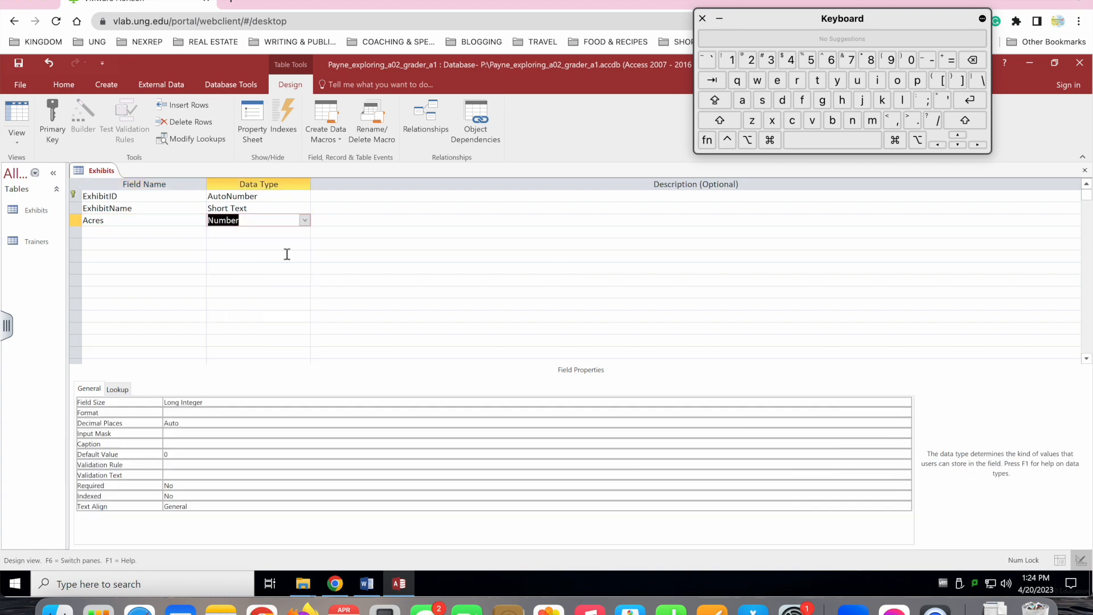
- Check the required field size in the Word instructions and set the Acres field's size in Access to Integer
click(367, 582)
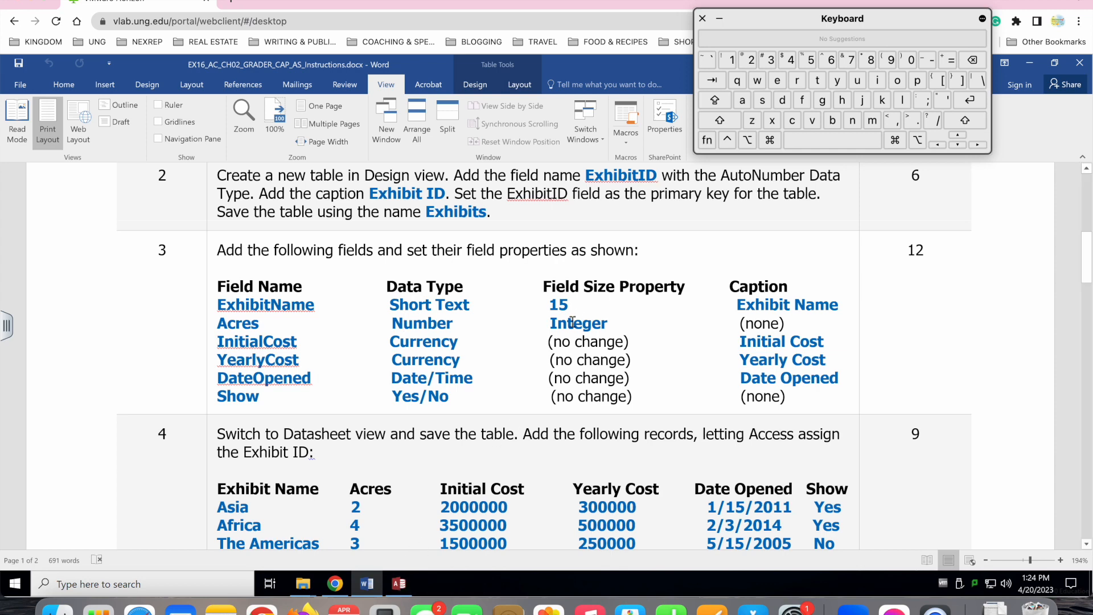
click(399, 583)
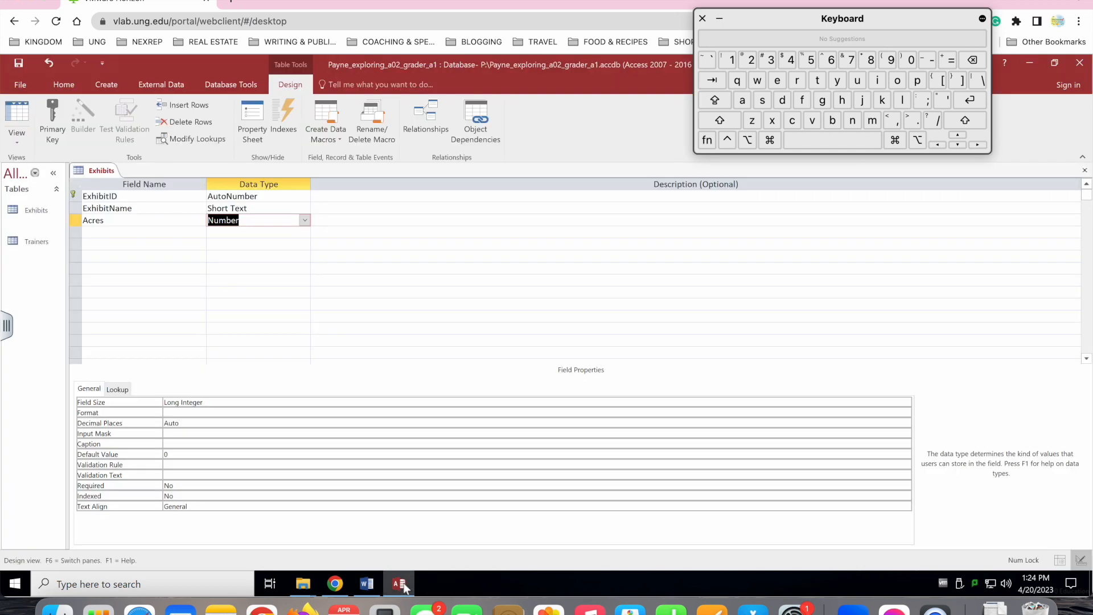
click(251, 402)
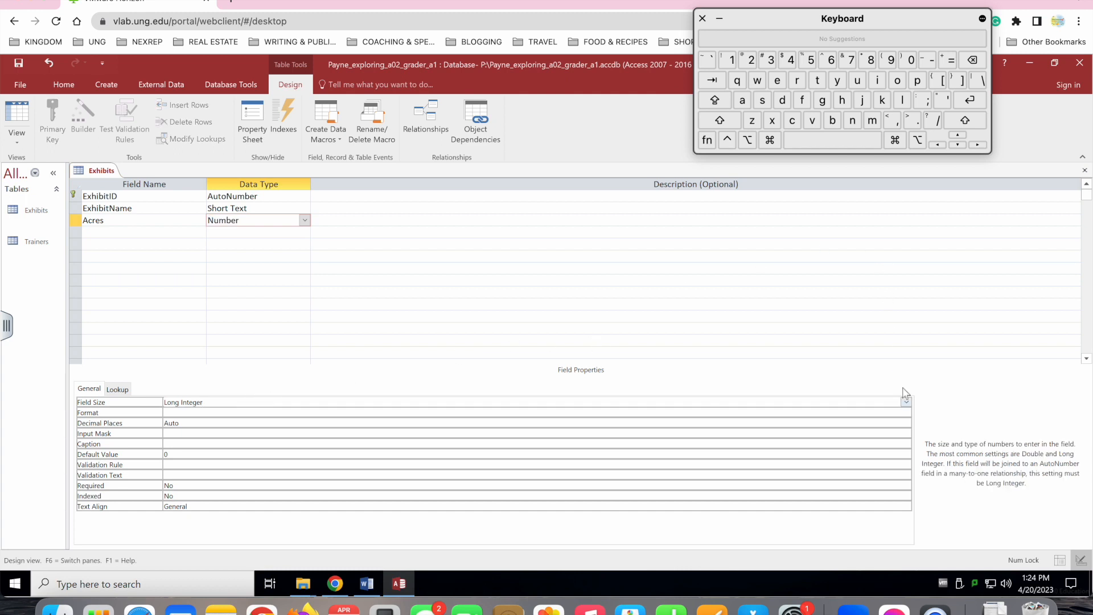
click(906, 402)
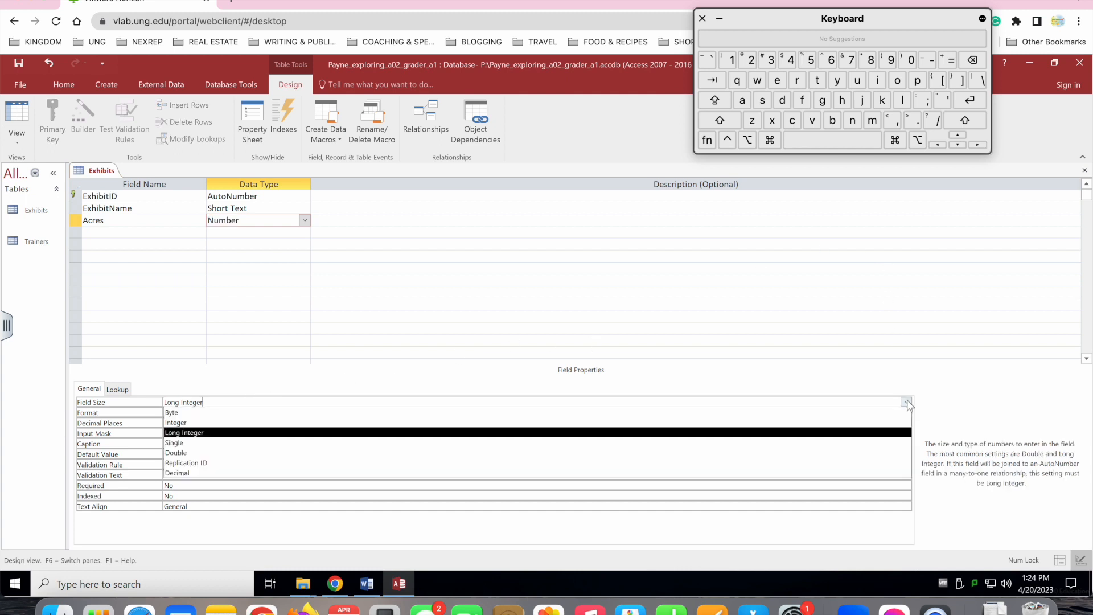
click(779, 424)
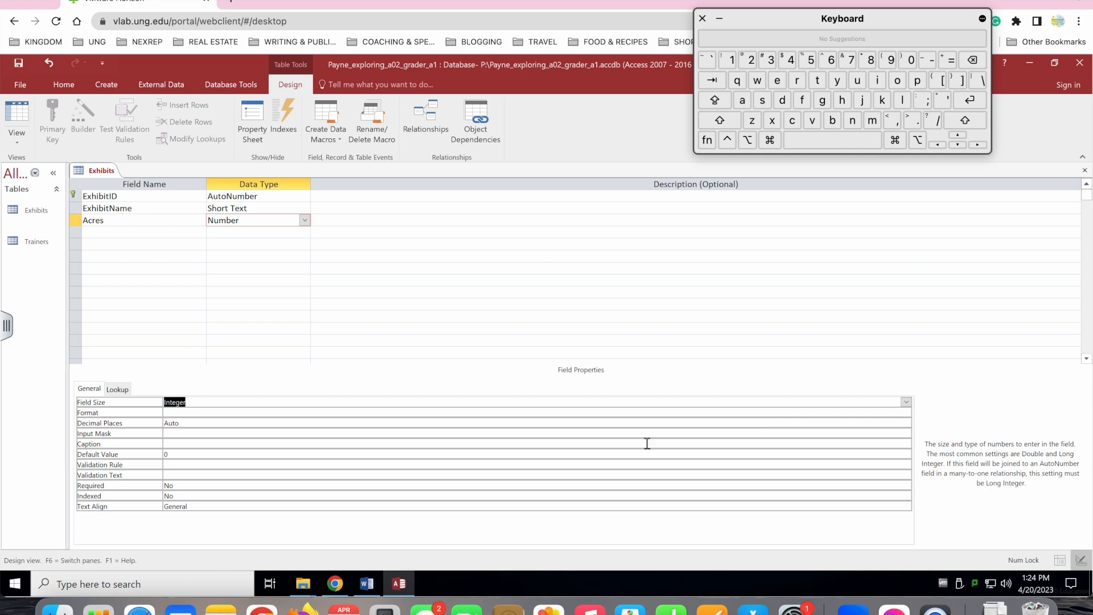
- Copy the field name InitialCost from the Word instructions and add it in Access as the field below Acres
click(401, 584)
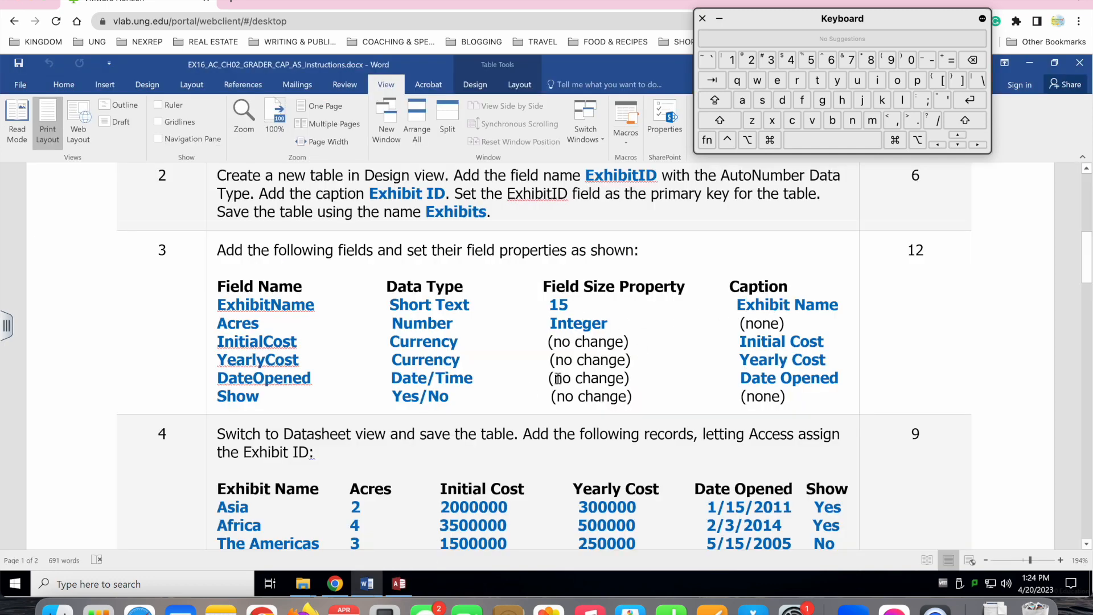
drag(219, 340, 298, 342)
key(super+c)
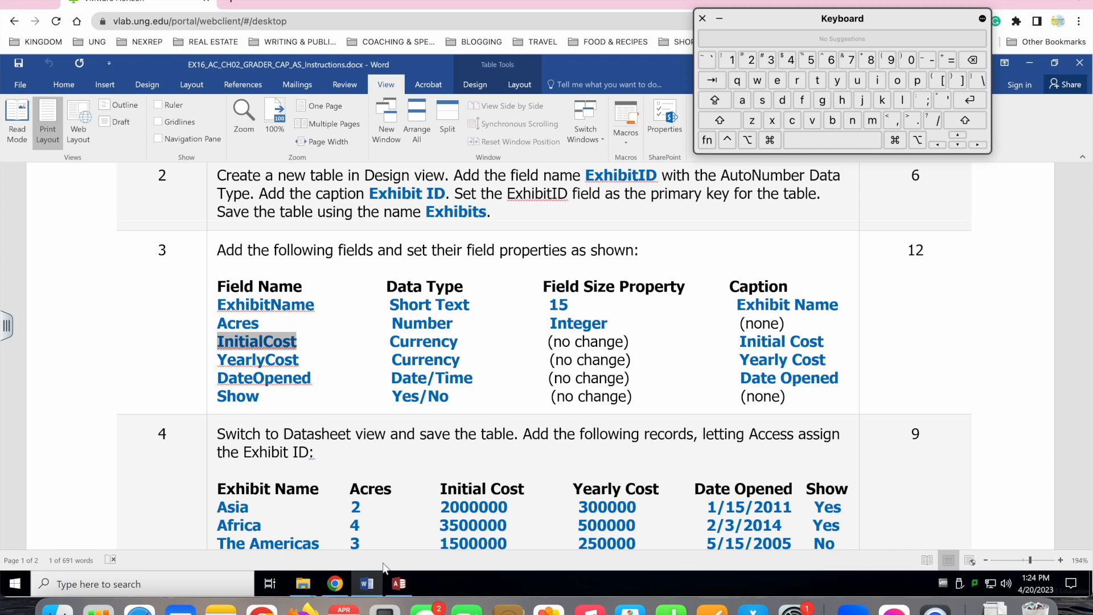
click(399, 584)
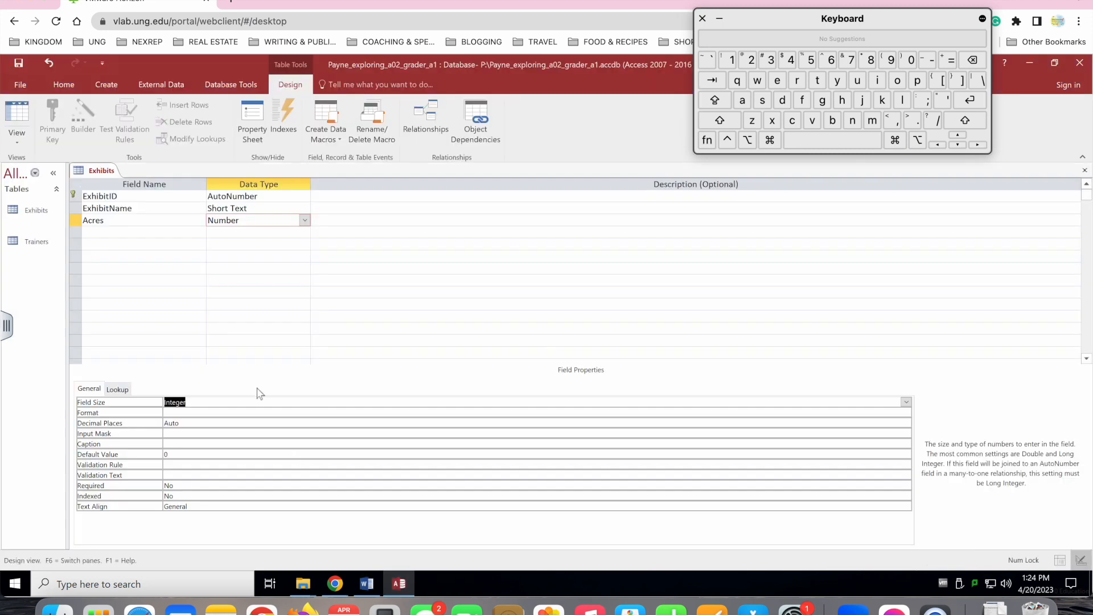
click(147, 233)
key(super+v)
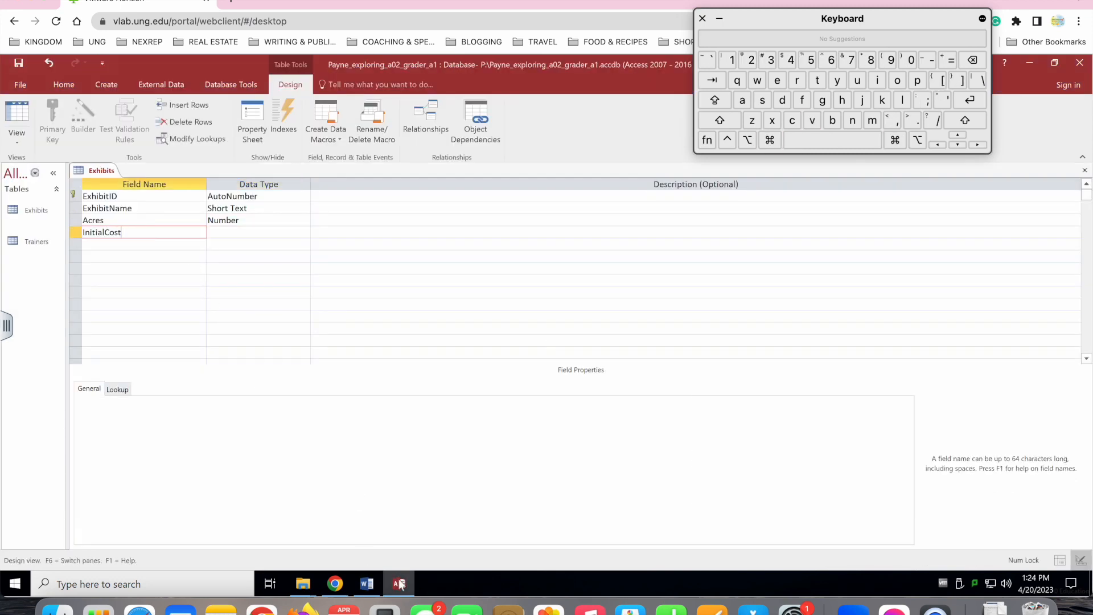
- Check the required data type in the Word instructions and set the InitialCost field in Access to Currency
click(368, 584)
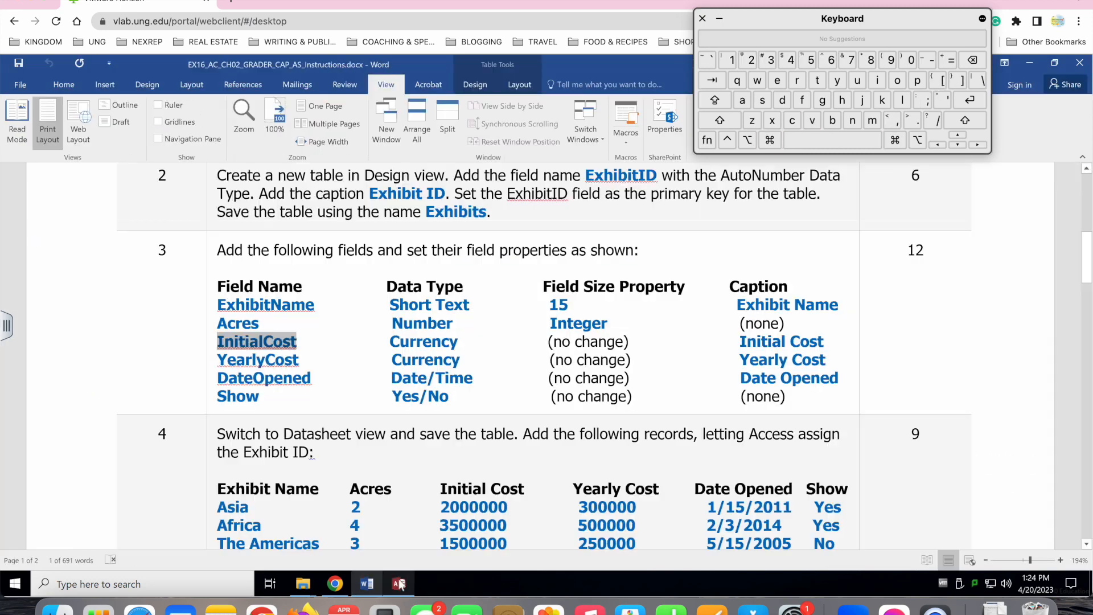
click(369, 585)
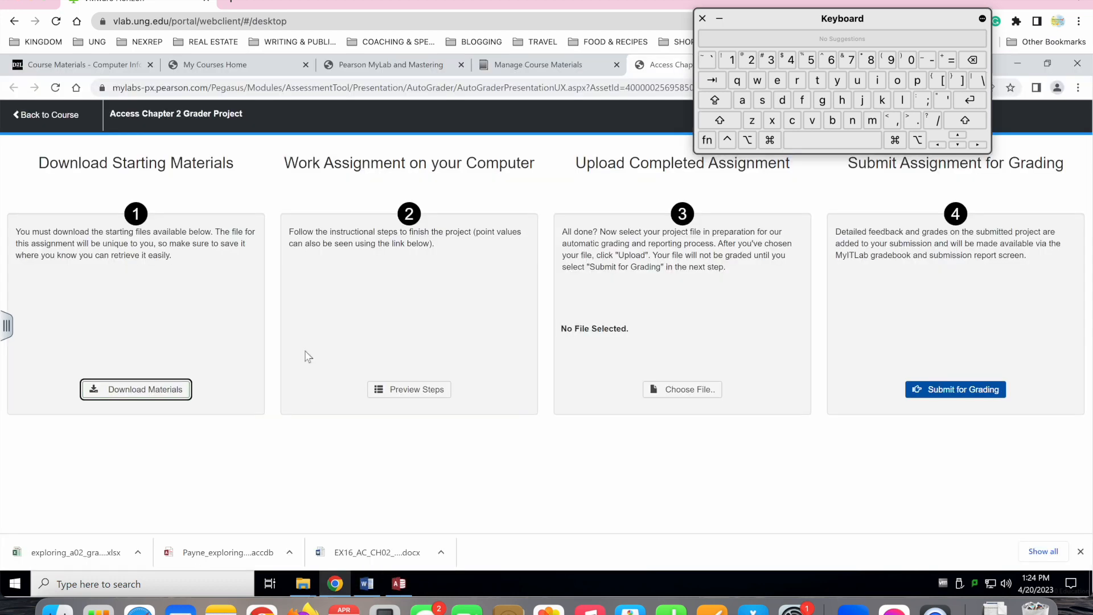
click(398, 584)
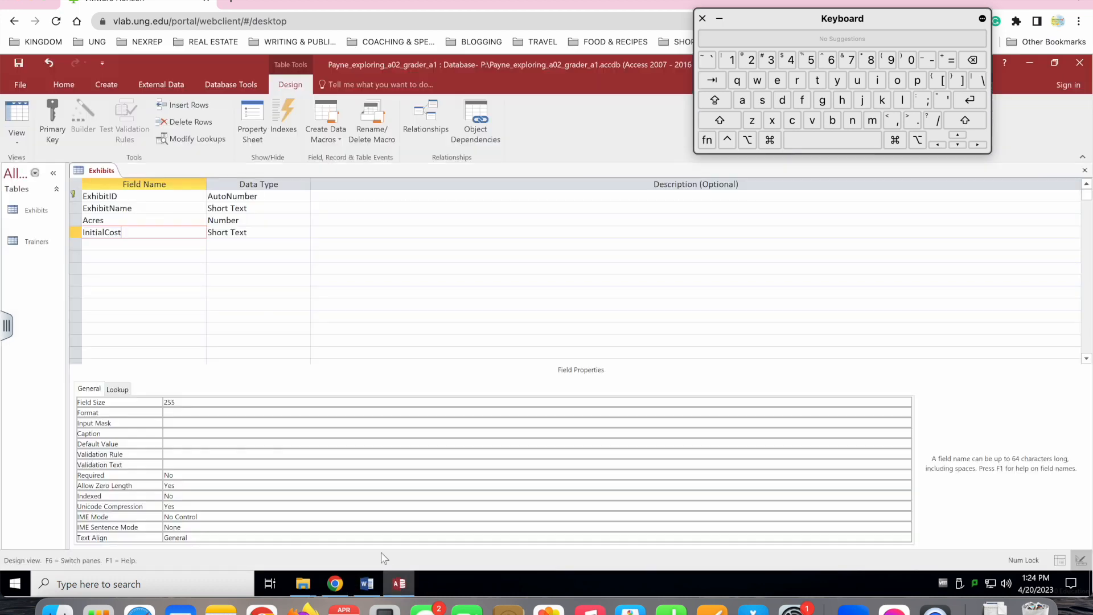
click(278, 233)
click(306, 233)
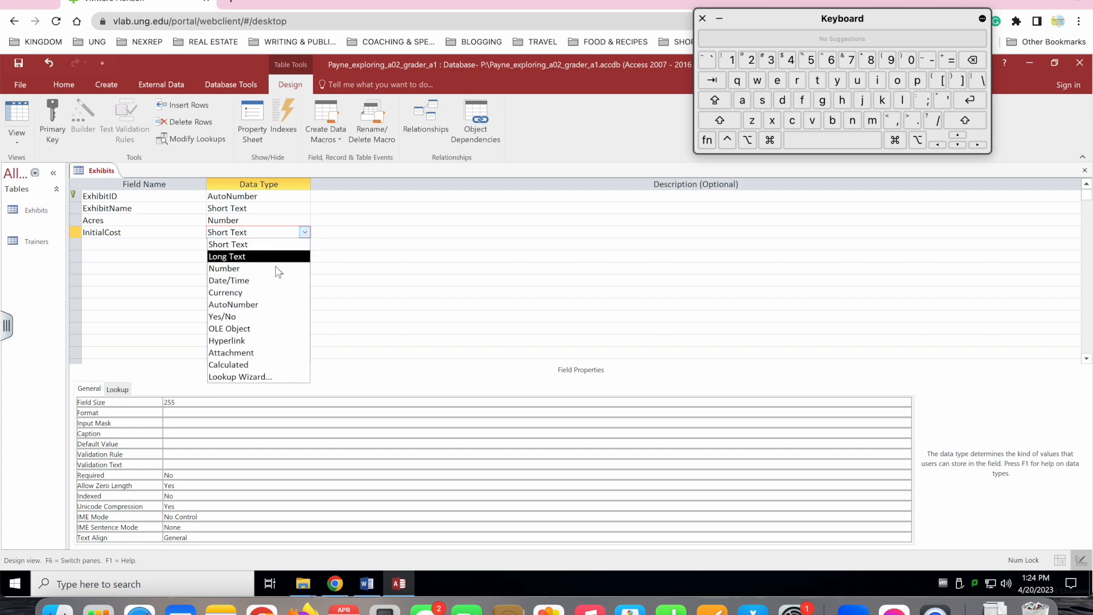
click(271, 289)
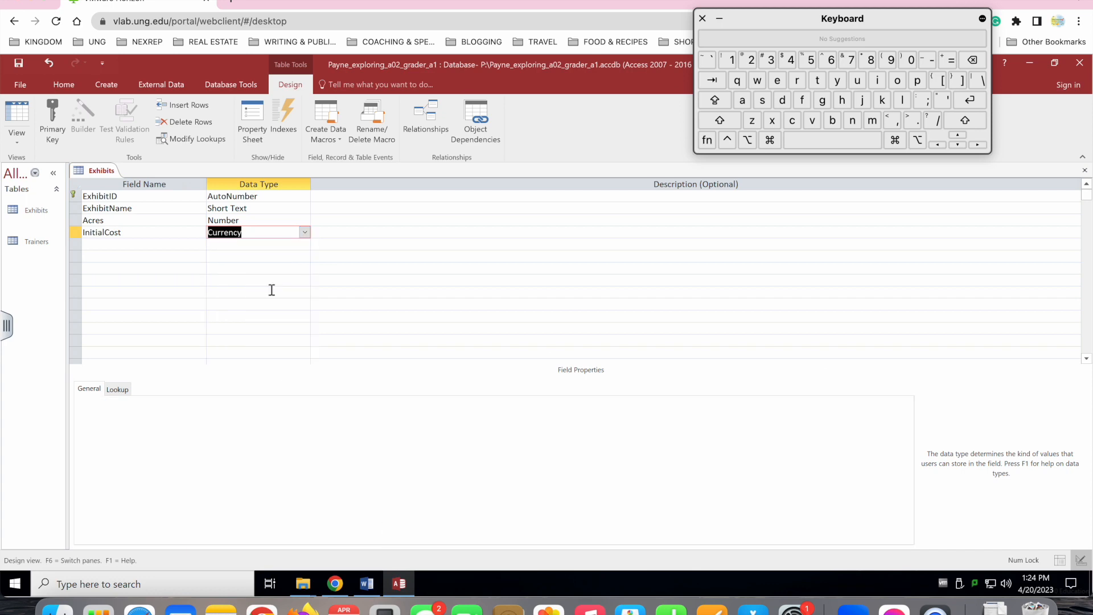
- Copy the caption Initial Cost from the Word instructions and enter it as the InitialCost field's caption in Access
click(367, 583)
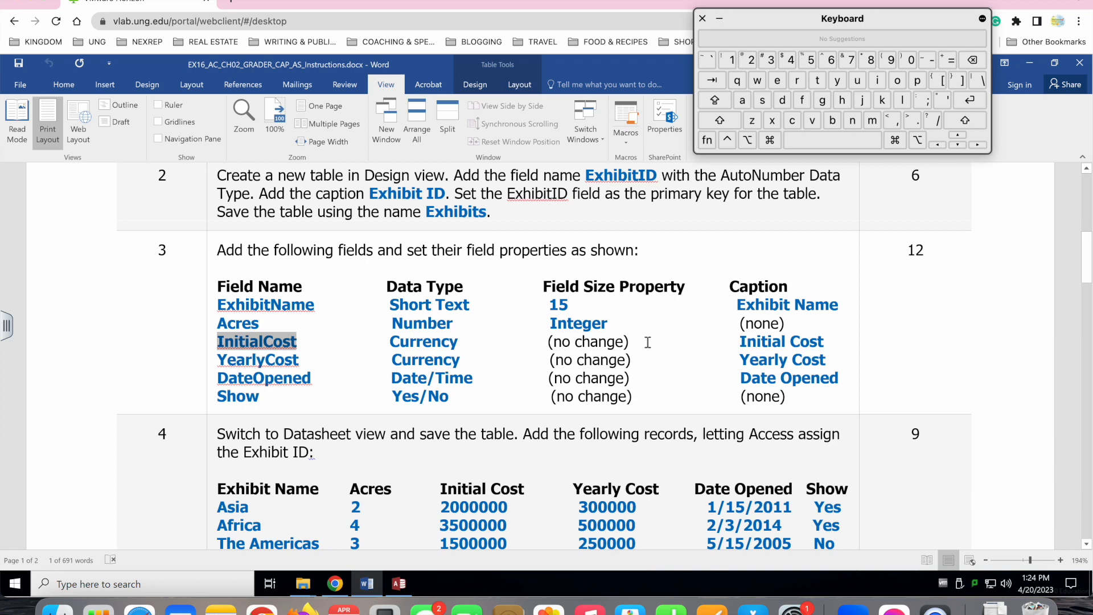
click(743, 341)
drag(743, 340, 825, 341)
key(ctrl+c)
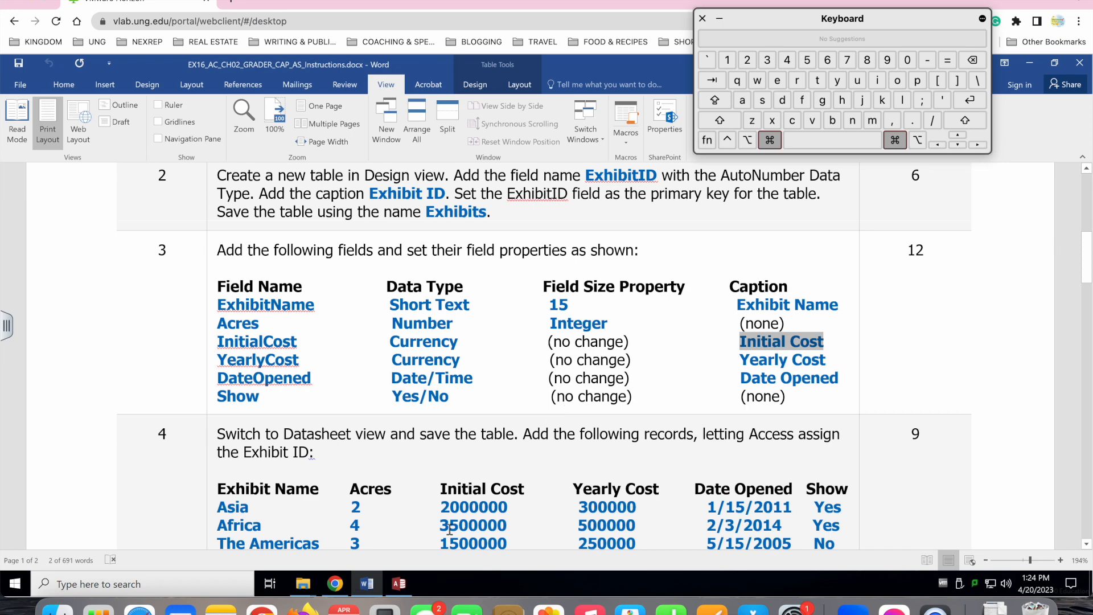
click(400, 583)
click(213, 434)
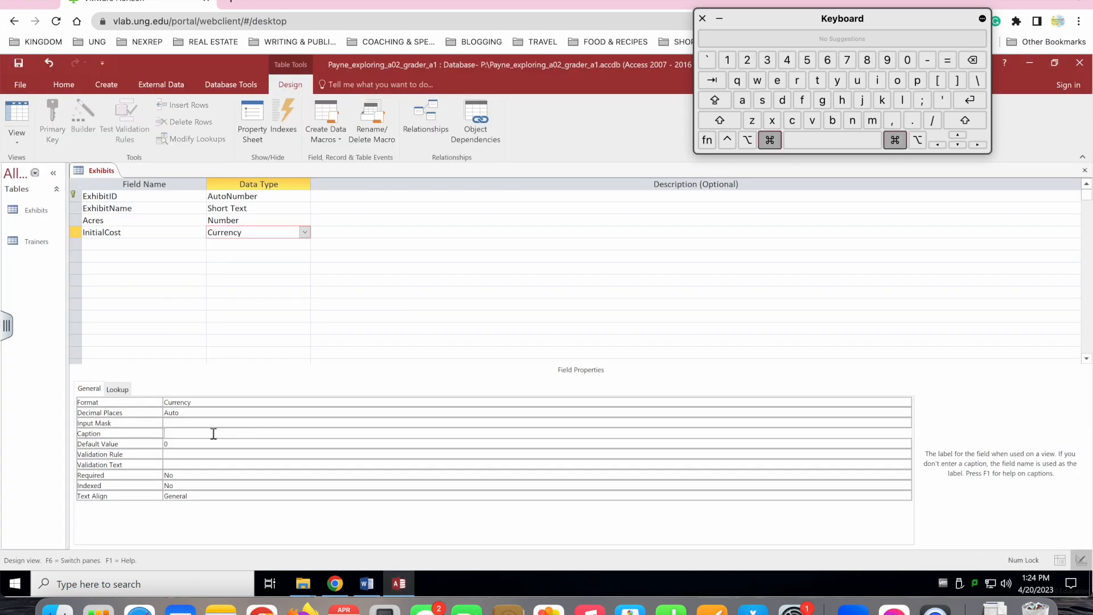
key(ctrl+v)
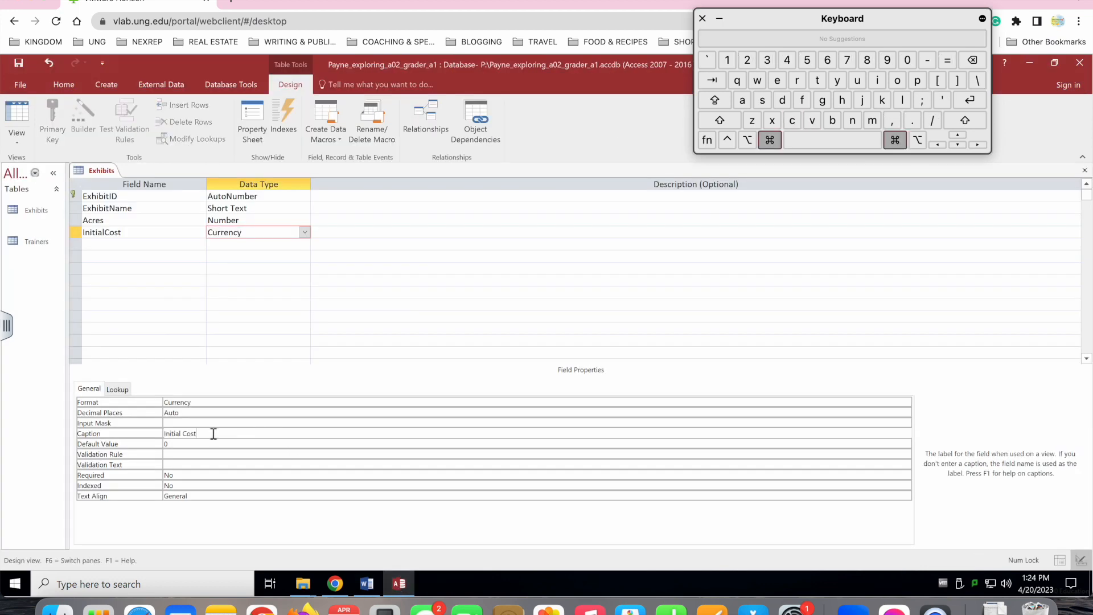
- Copy the field name YearlyCost from the Word instructions and add it in Access as the field below InitialCost
click(155, 242)
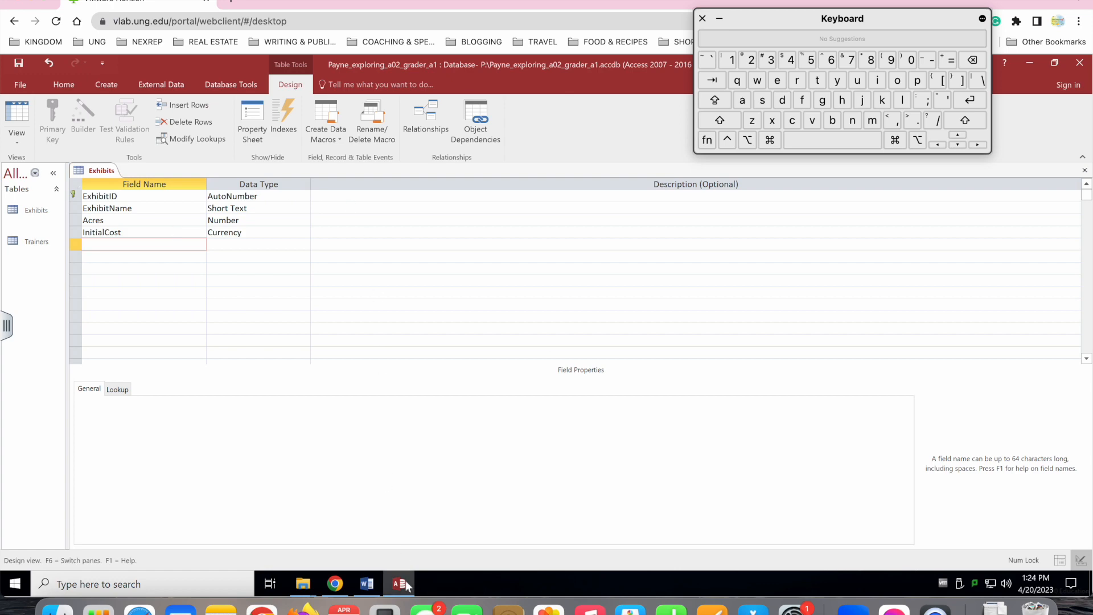
click(370, 582)
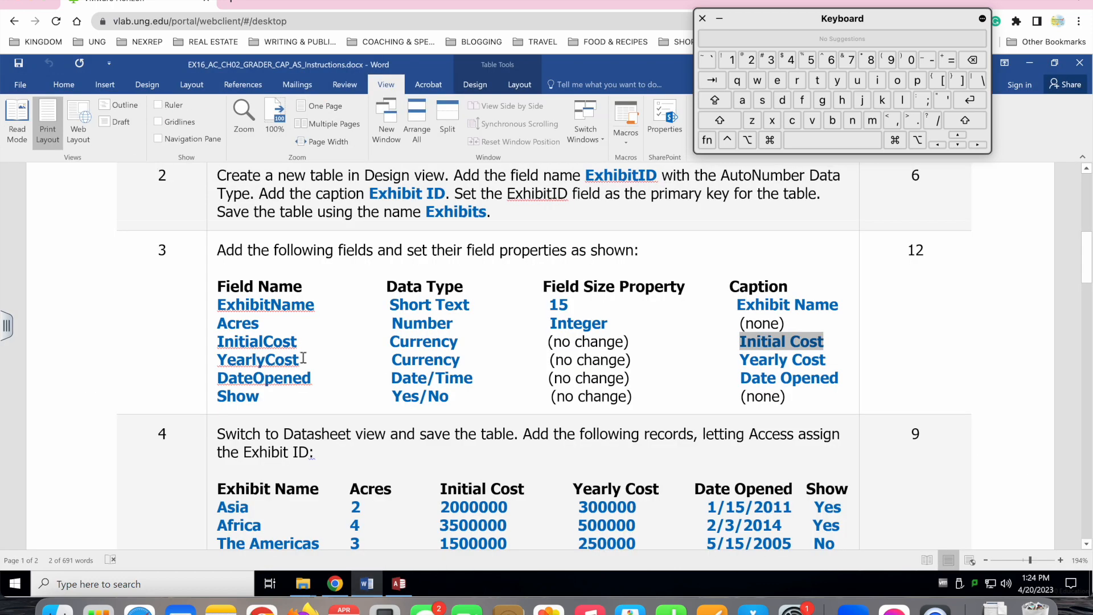
drag(218, 359, 297, 360)
key(super+c)
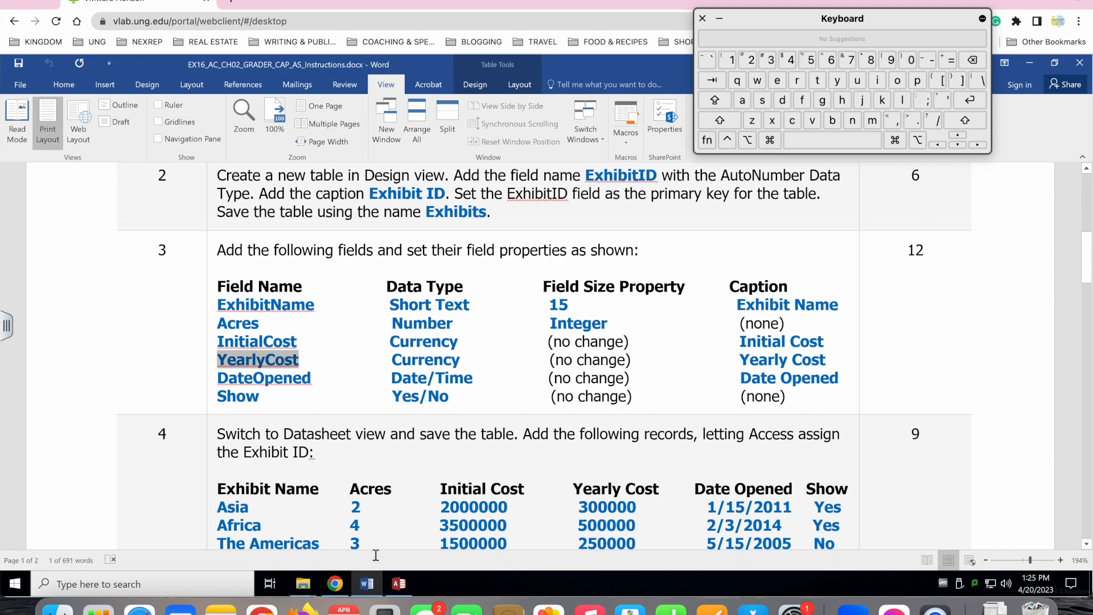
click(394, 582)
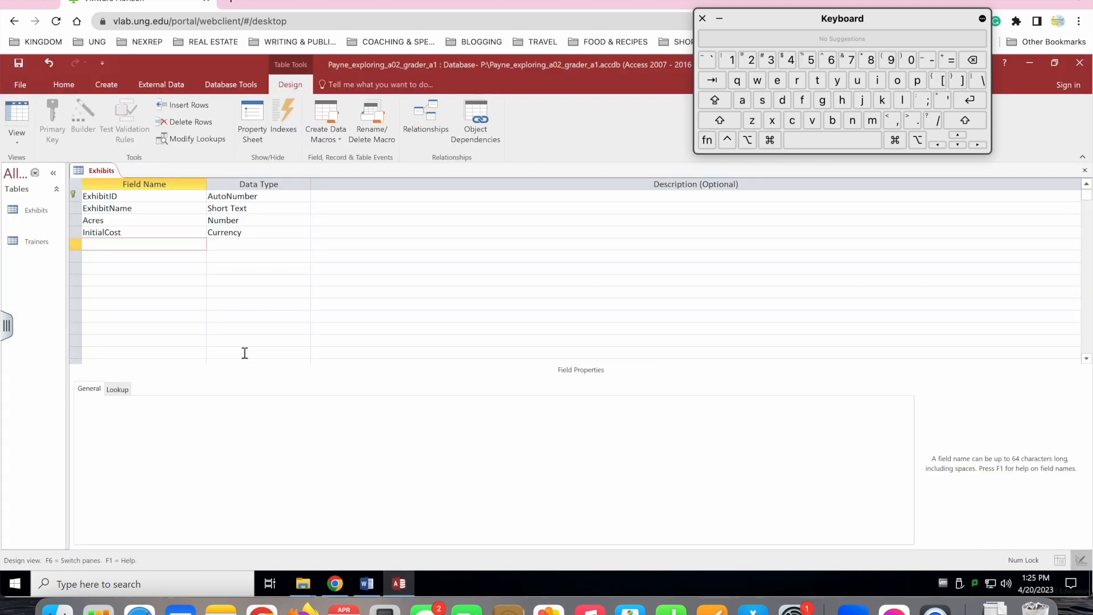
key(super+v)
- Check the required data type in the Word instructions and set the YearlyCost field in Access to Currency
click(367, 582)
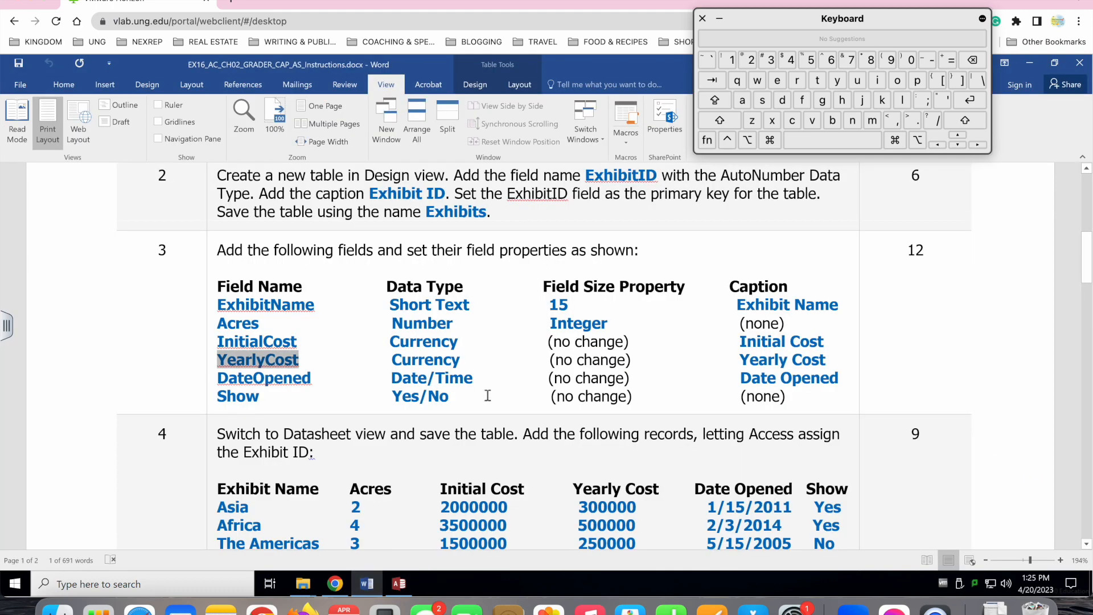
click(400, 582)
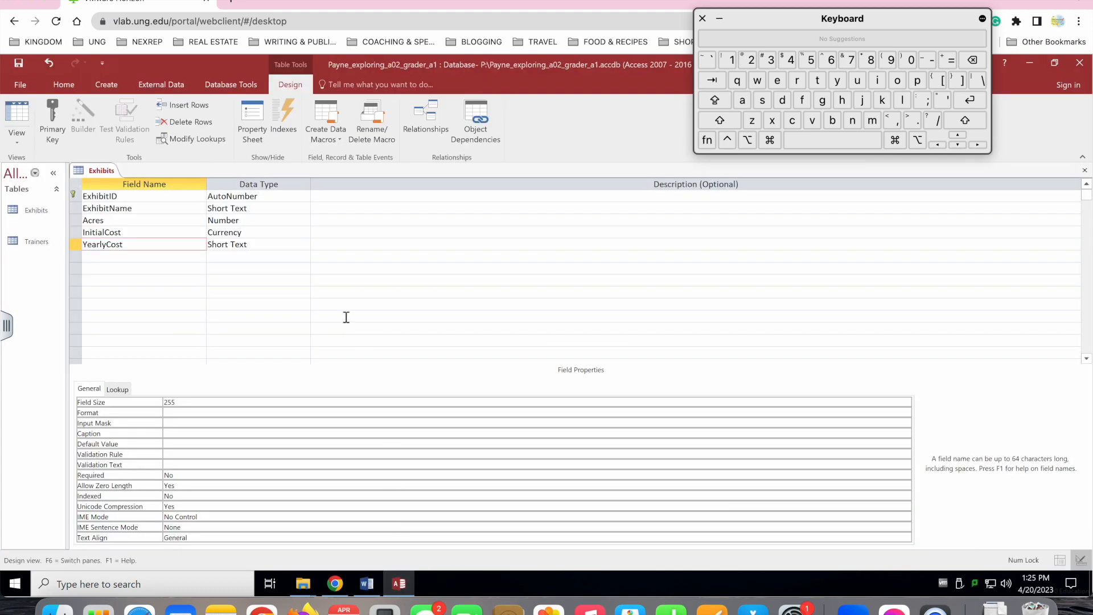
click(306, 244)
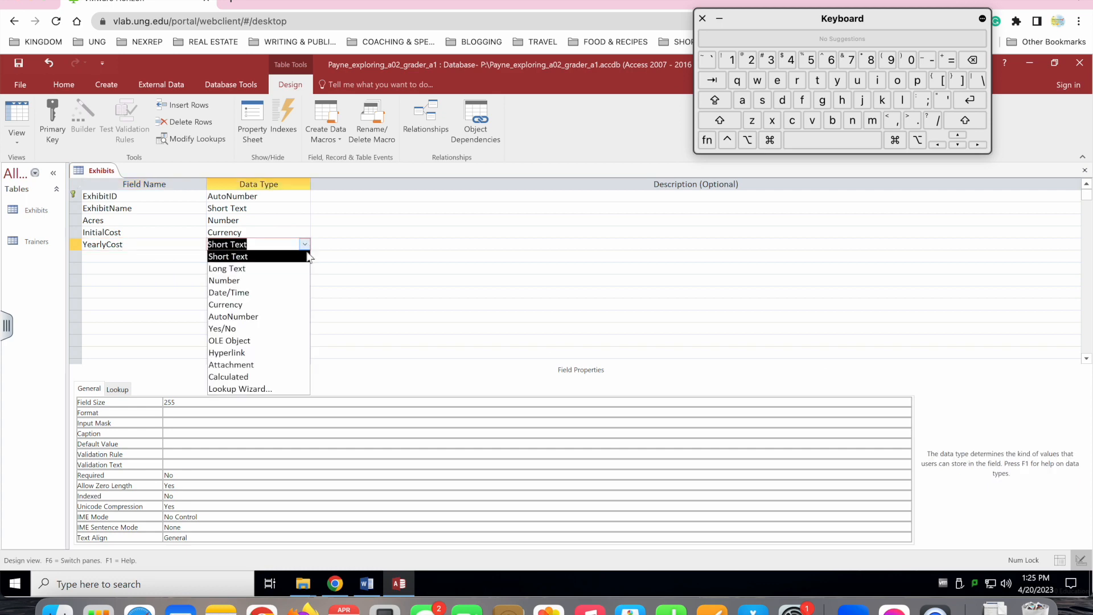
click(289, 305)
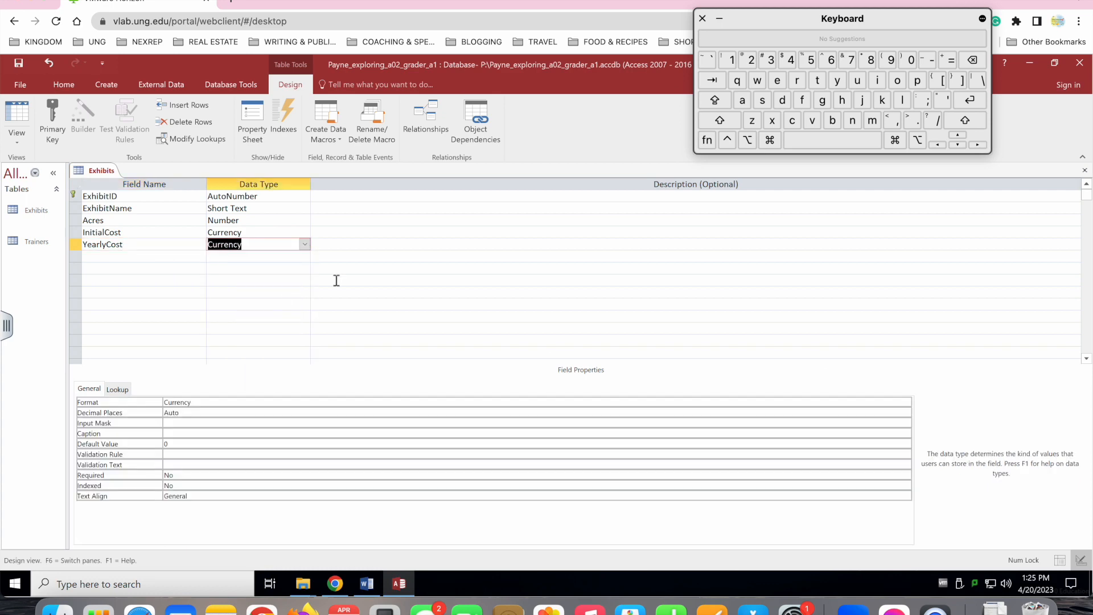
- Check the required caption in the Word instructions and set the YearlyCost field's caption in Access to Yearly Cost
click(409, 578)
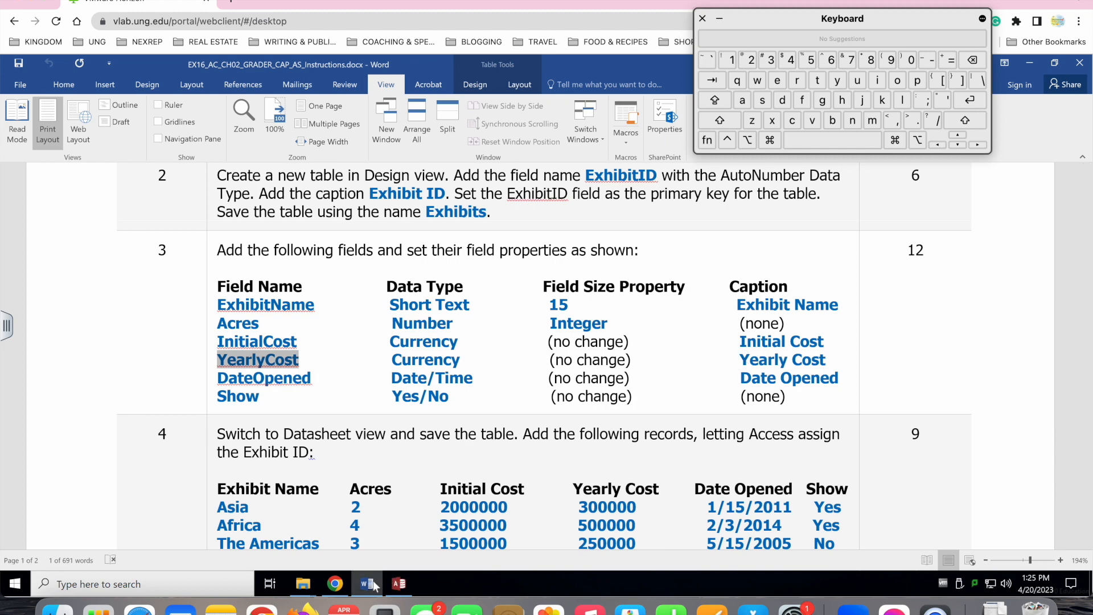
click(399, 582)
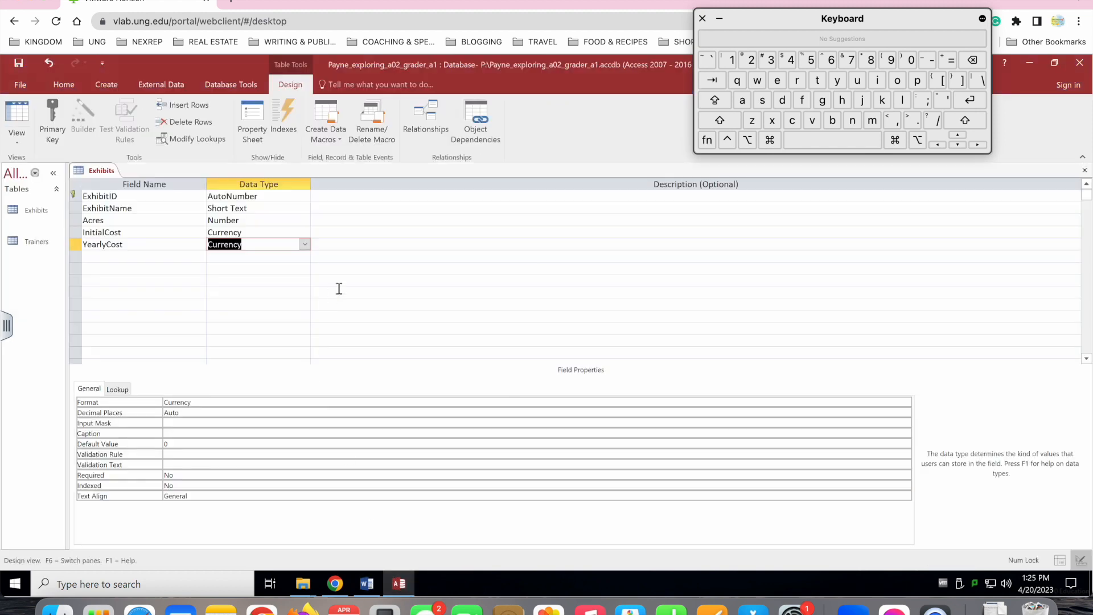
click(186, 433)
key(ctrl+v)
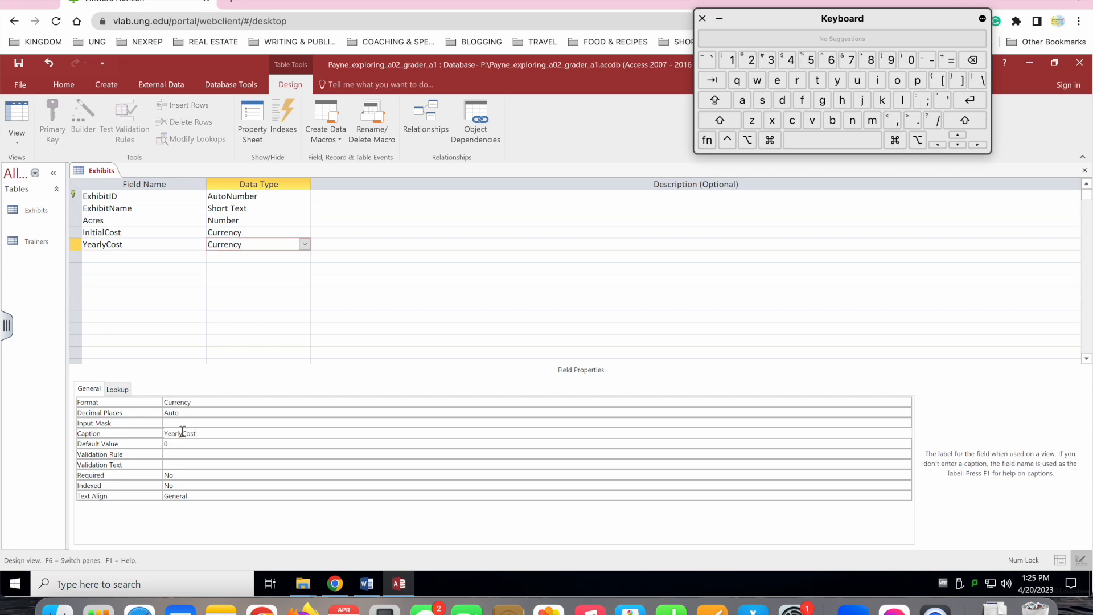
- Copy the field name DateOpened from the Word instructions and add it in Access as the field below YearlyCost
click(367, 583)
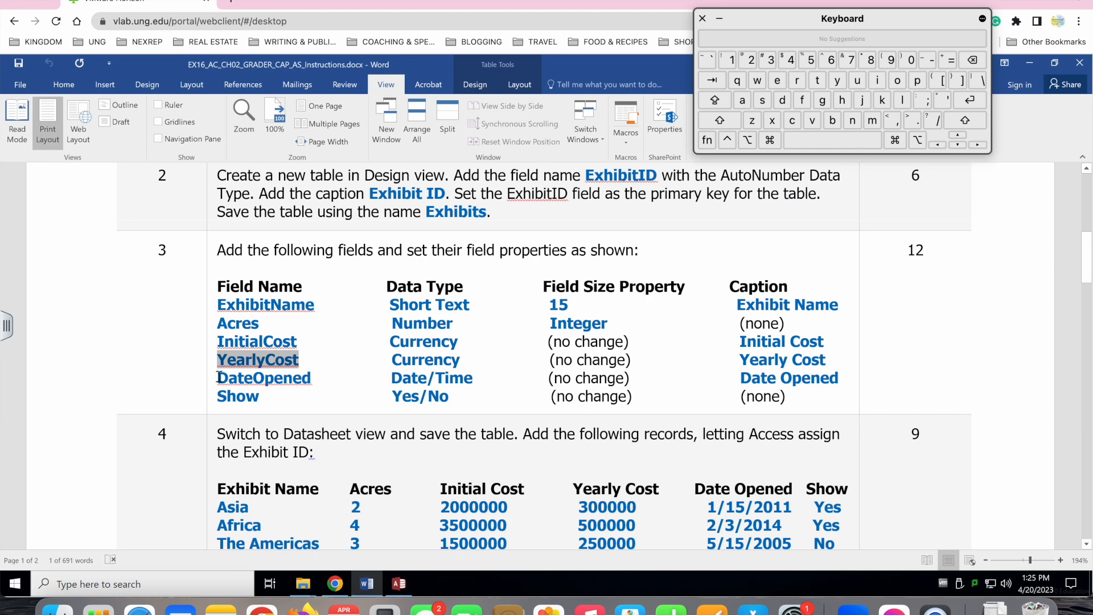
drag(219, 378, 311, 376)
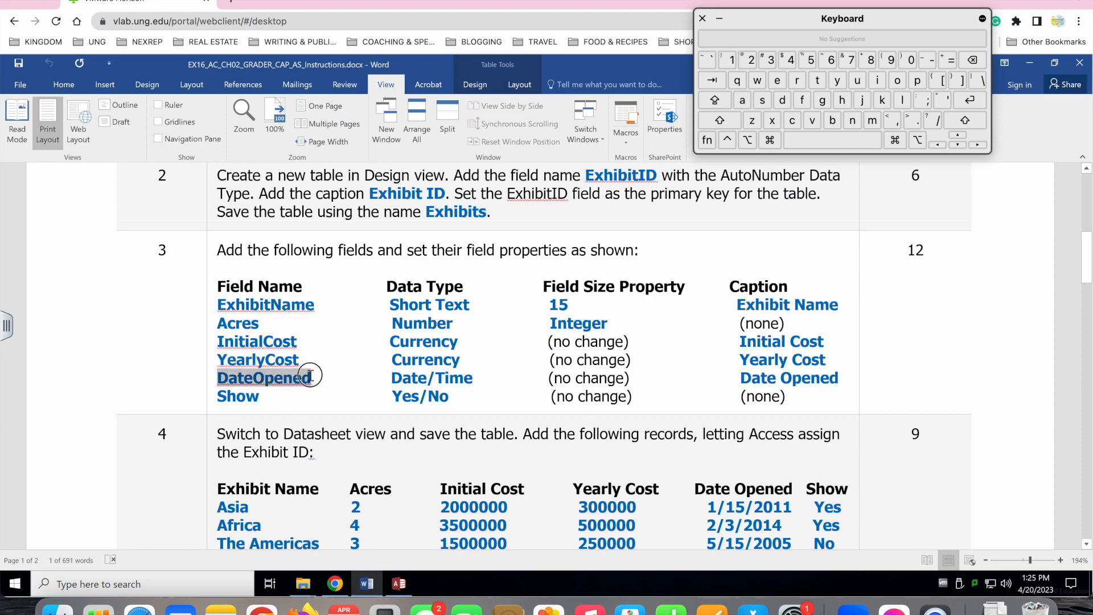
key(super+c)
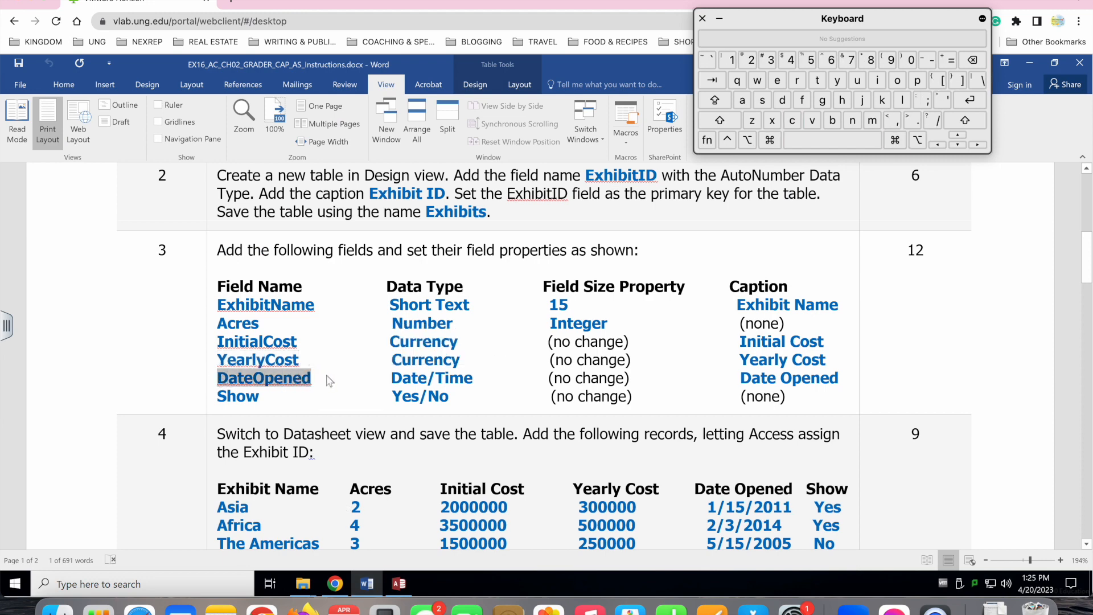
click(401, 583)
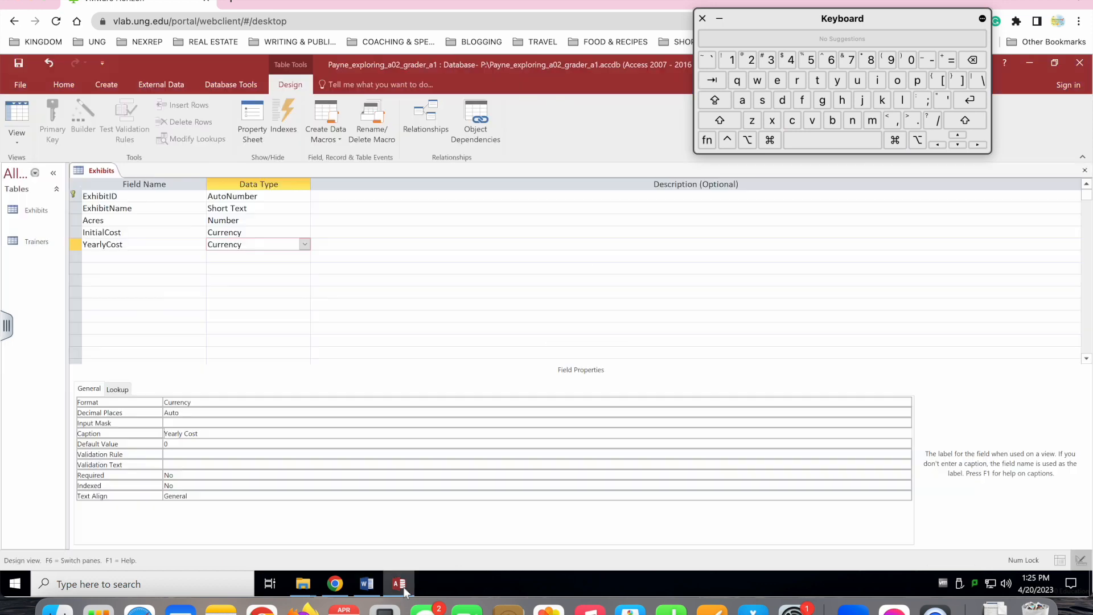
click(146, 257)
key(super+v)
- Set the data type of the DateOpened field to Date/Time
click(275, 259)
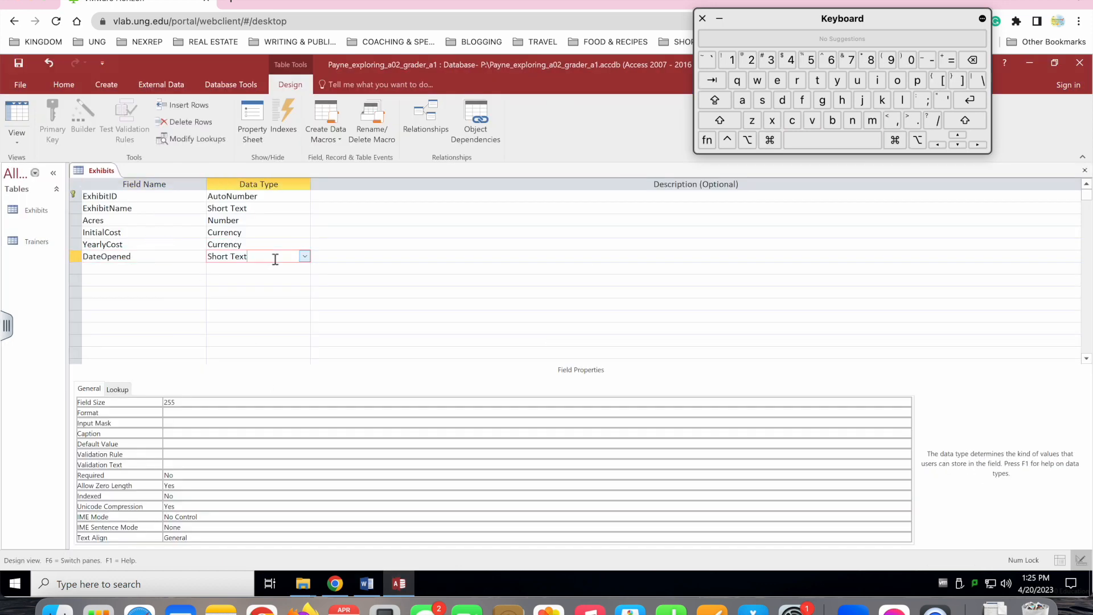
click(304, 256)
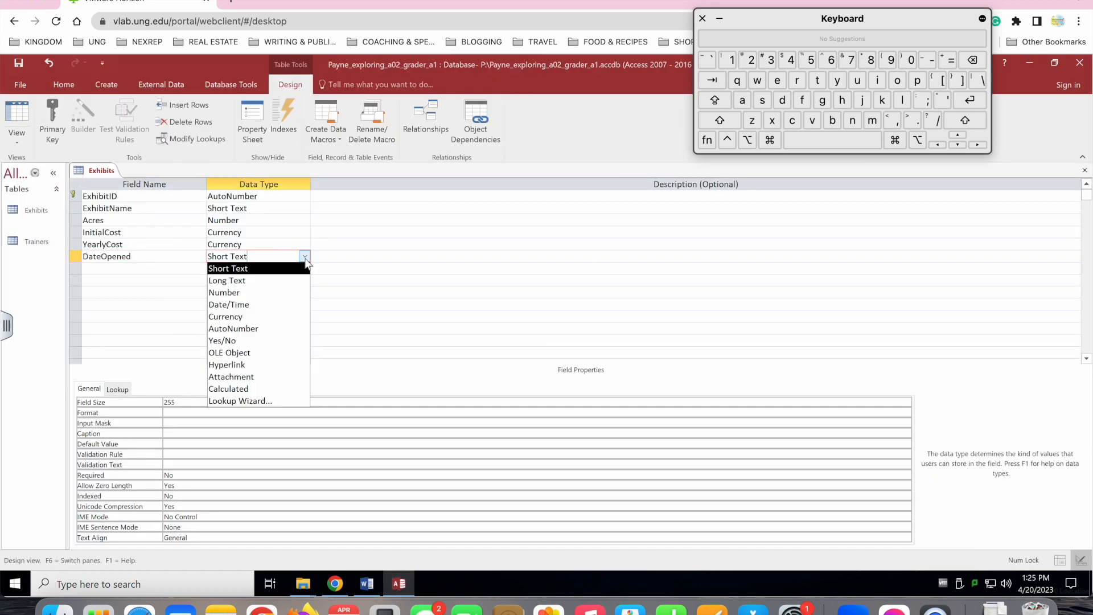
click(279, 305)
- Check the required caption in the Word instructions and set the DateOpened field's caption in Access to Date Opened
click(369, 582)
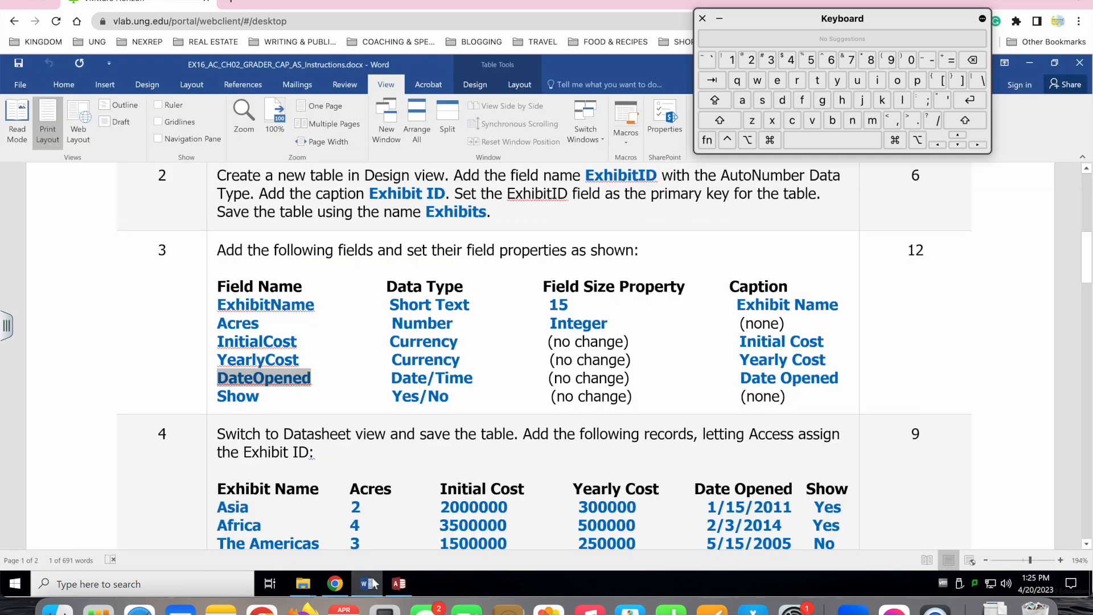
click(399, 584)
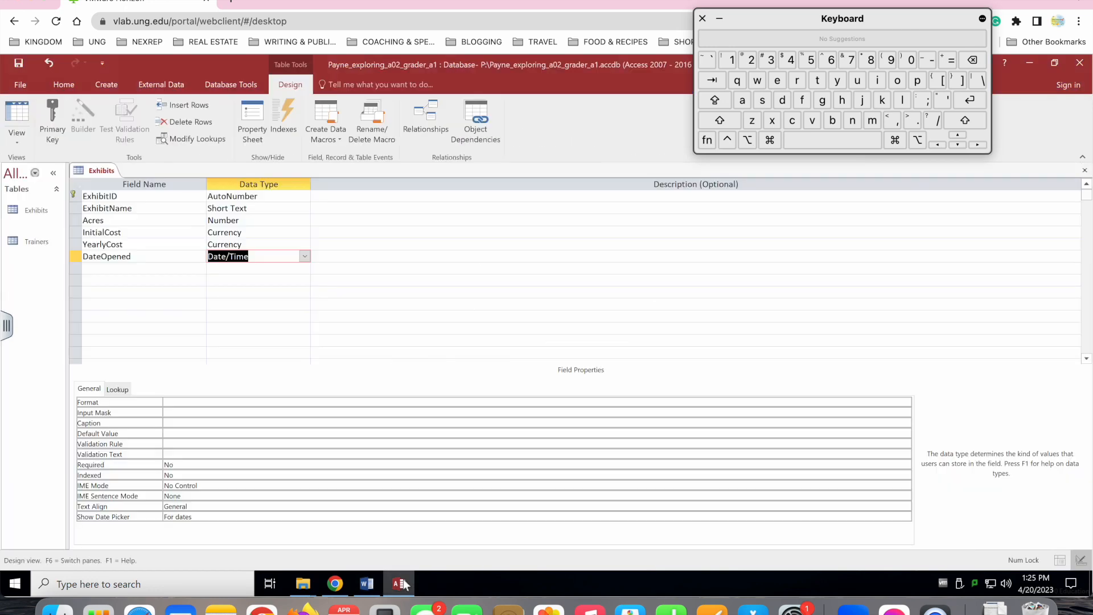
click(199, 421)
key(ctrl+v)
click(180, 422)
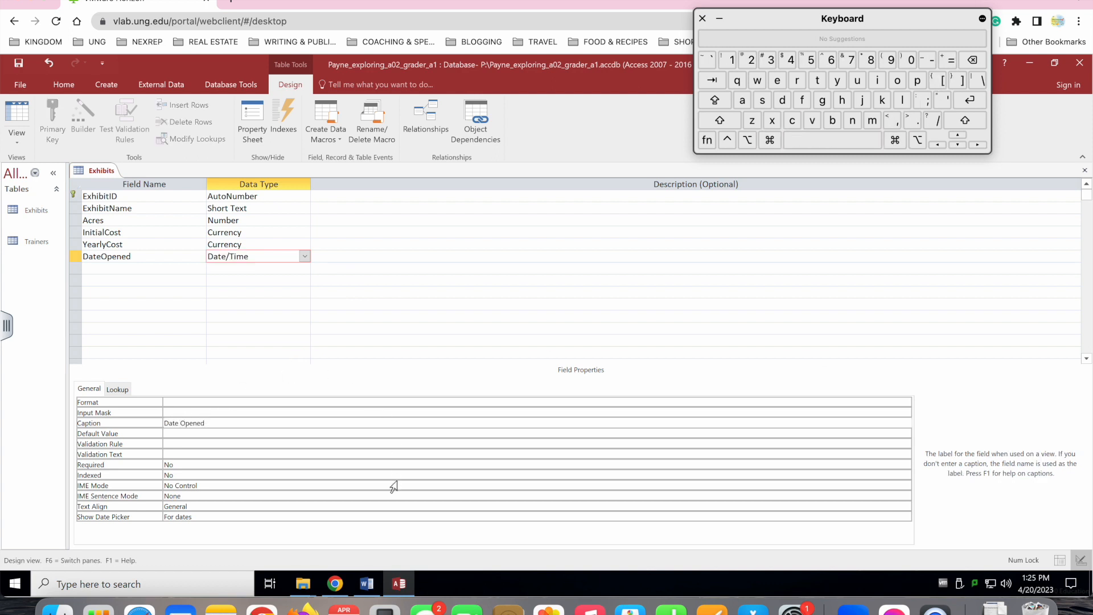
- Check the next required field in the Word instructions and add a field named Show below DateOpened in Access
click(367, 583)
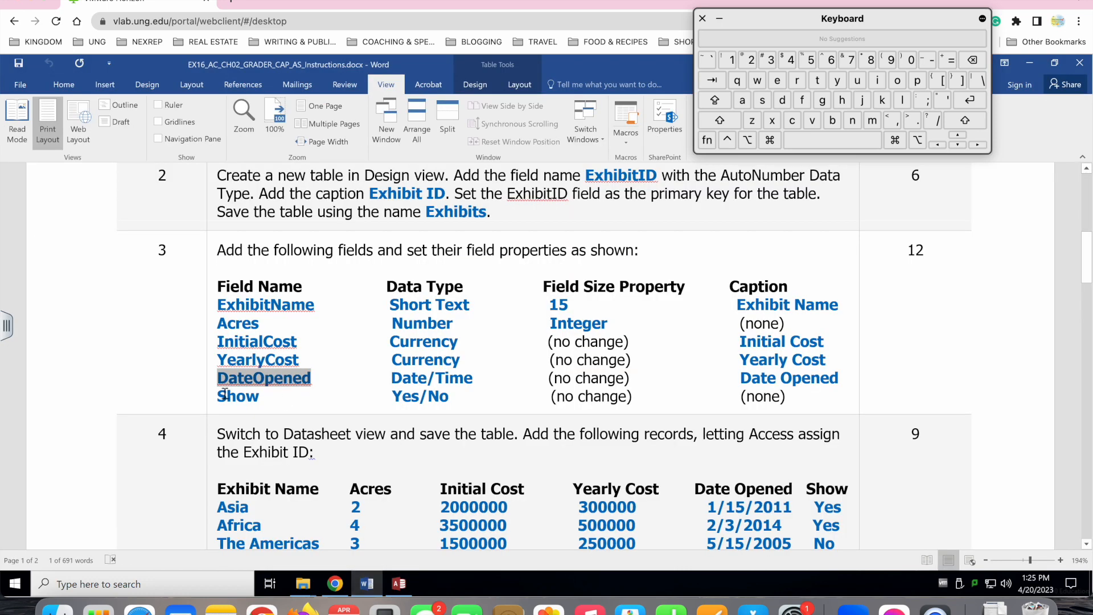
click(365, 581)
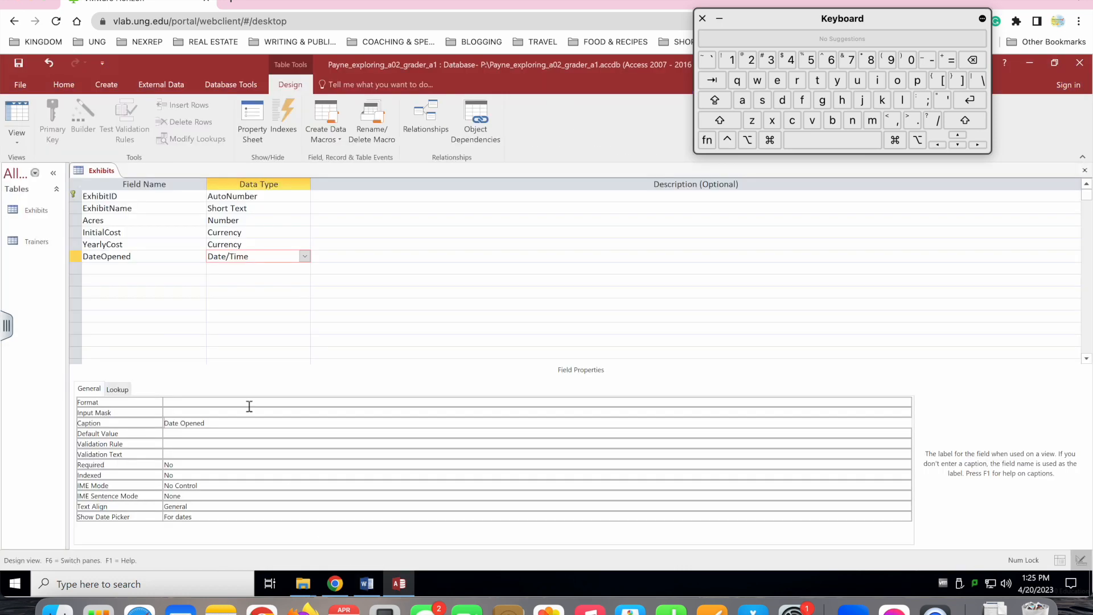
click(158, 269)
click(719, 120)
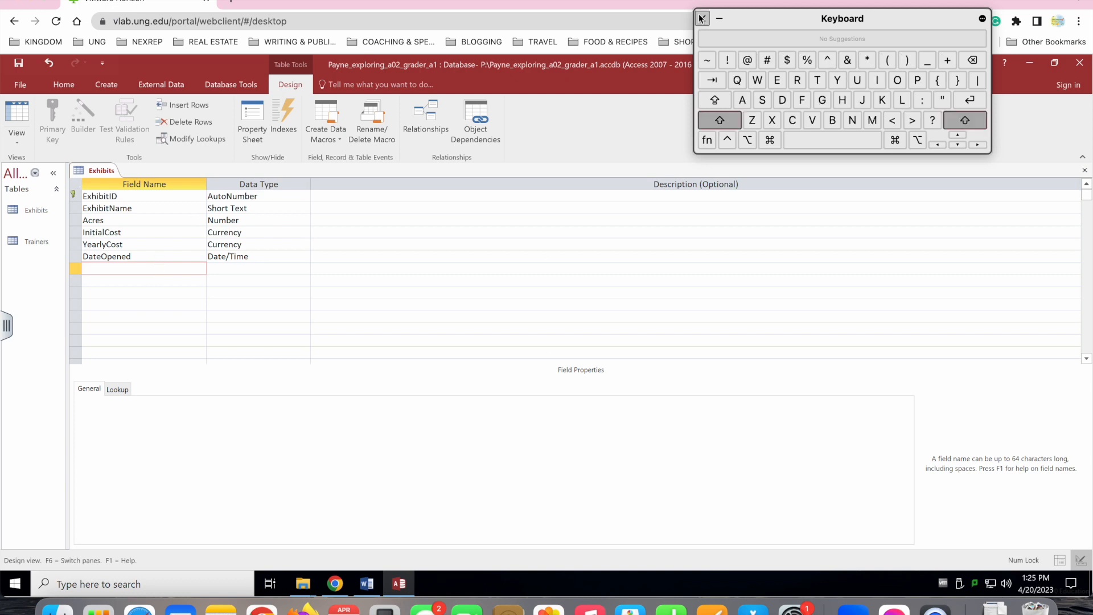
click(761, 102)
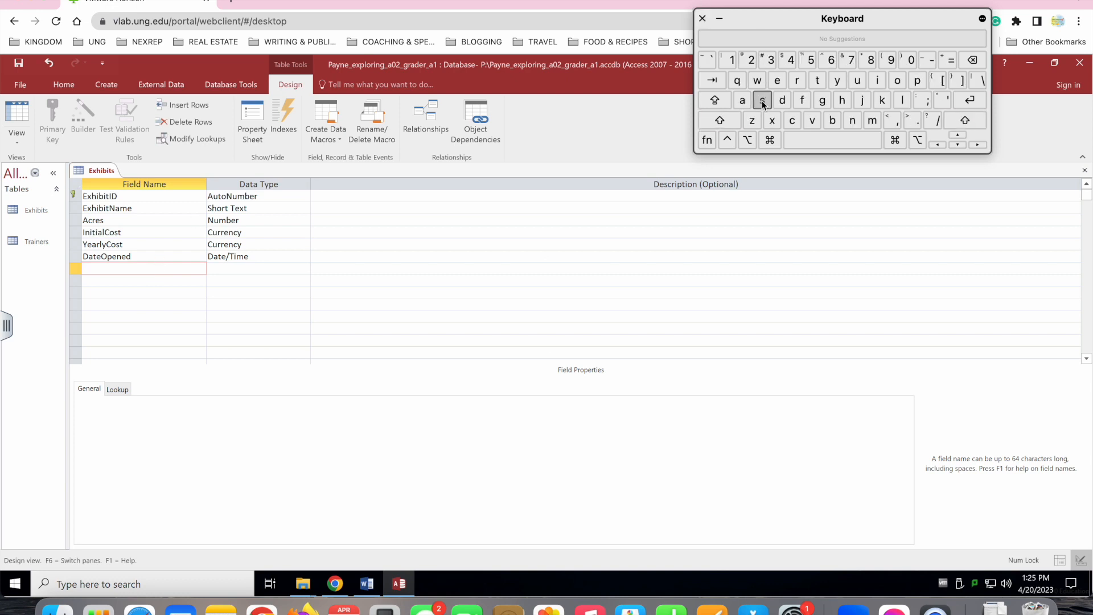
click(843, 101)
click(898, 81)
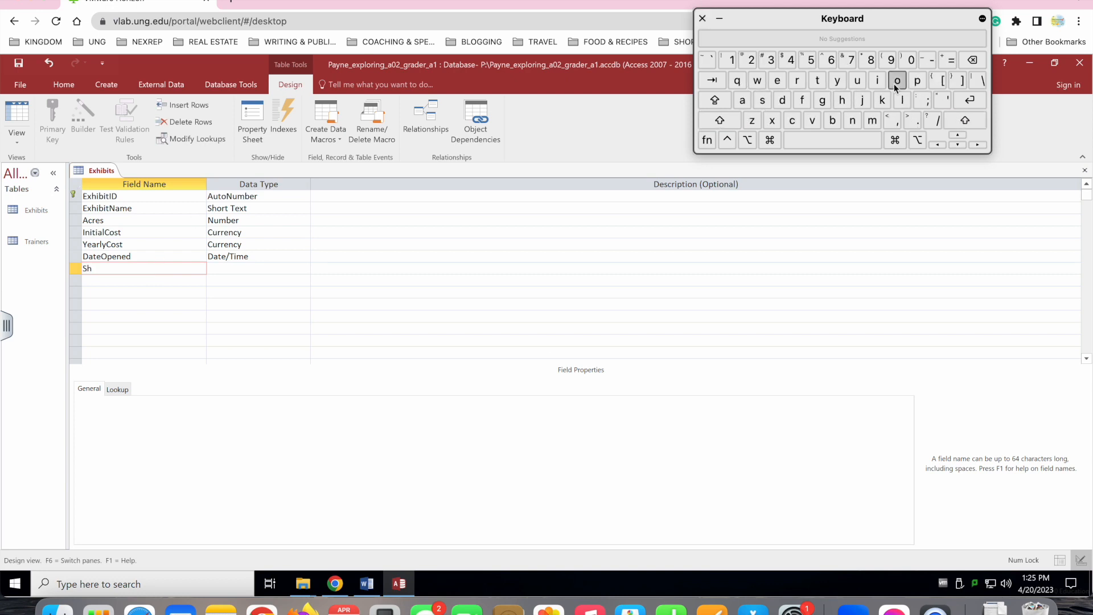
click(757, 80)
key(Tab)
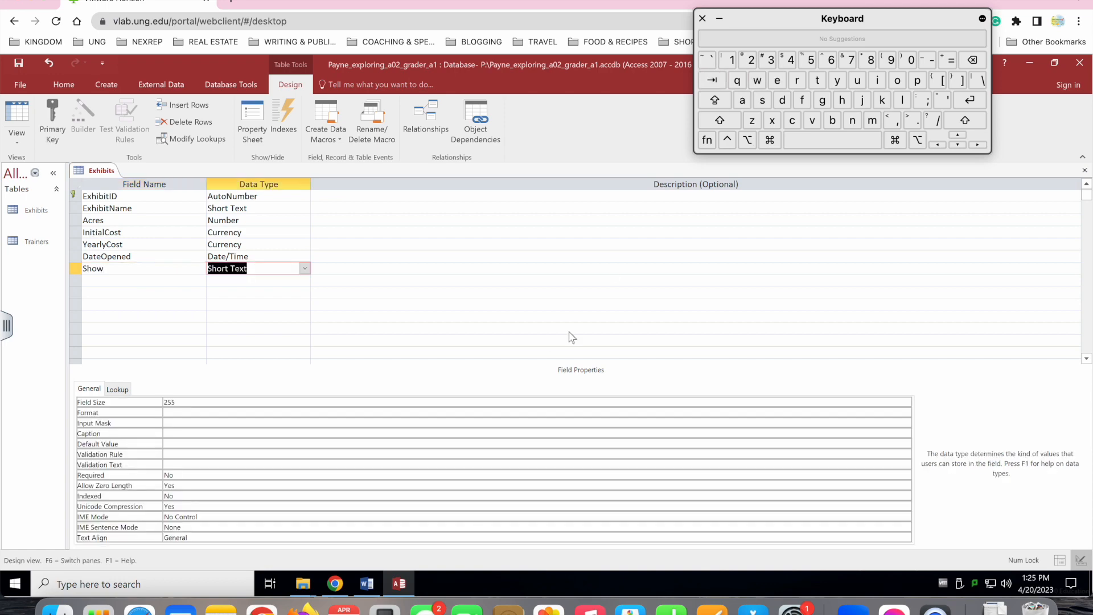
- Check the required data type in the Word instructions and set the Show field's data type in Access to Yes/No
click(401, 582)
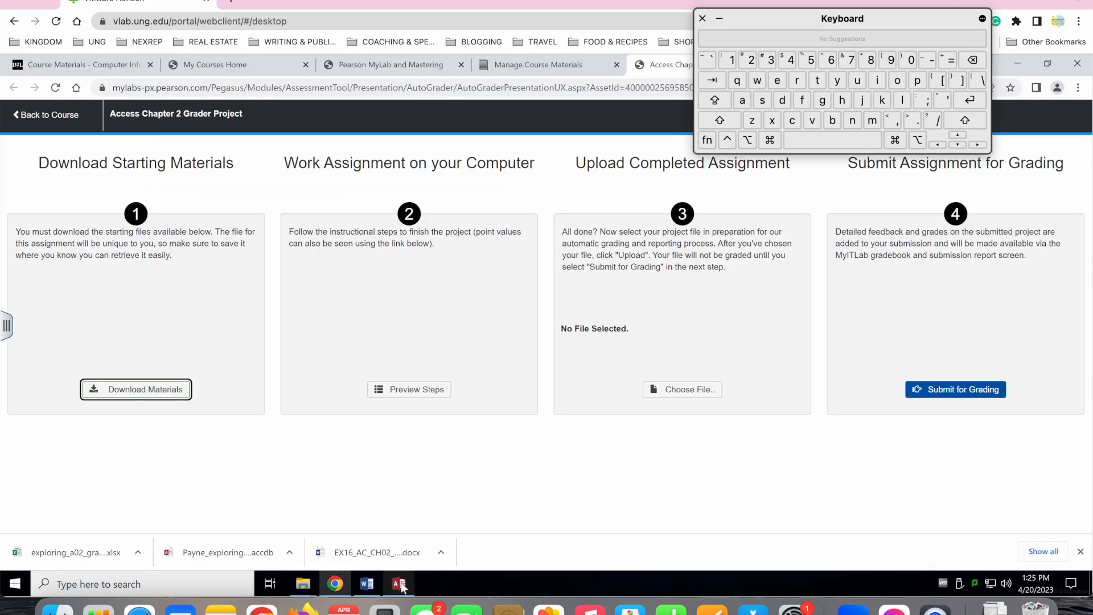
click(366, 589)
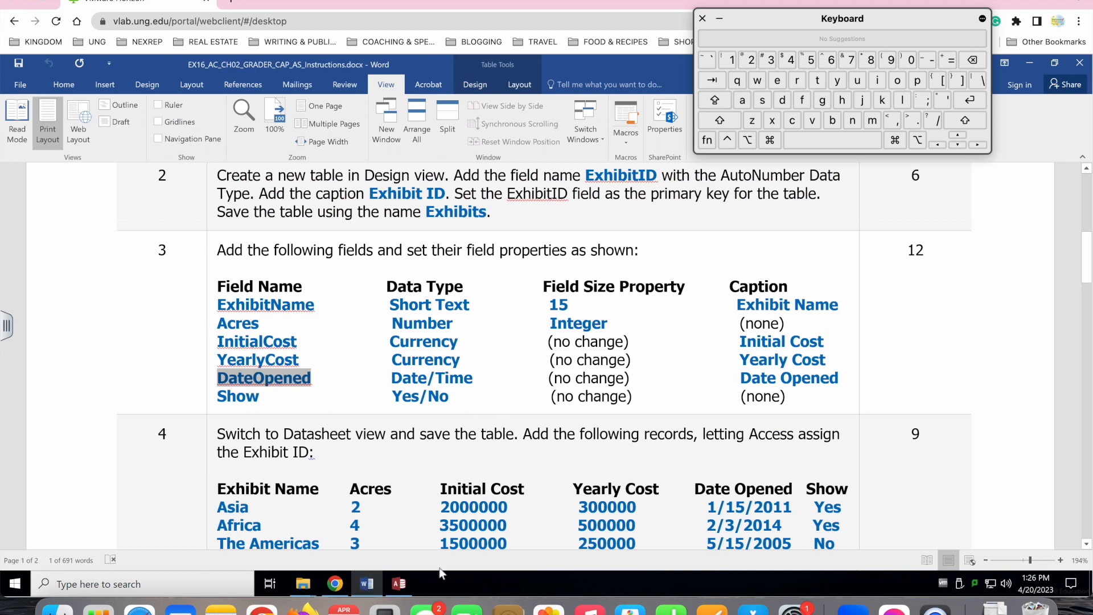
mouse_move(401, 584)
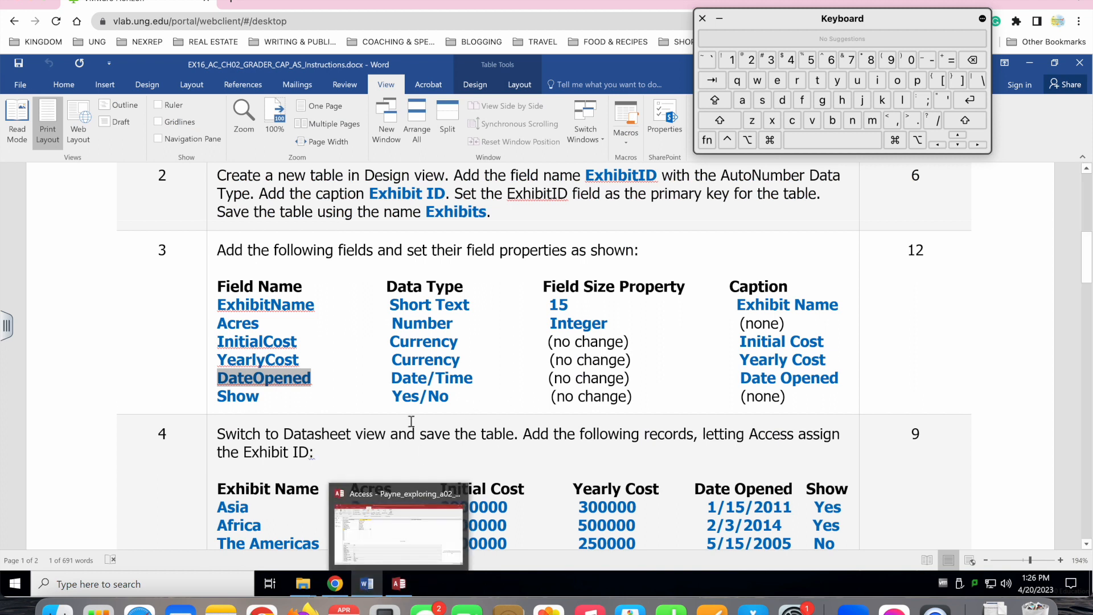
click(398, 584)
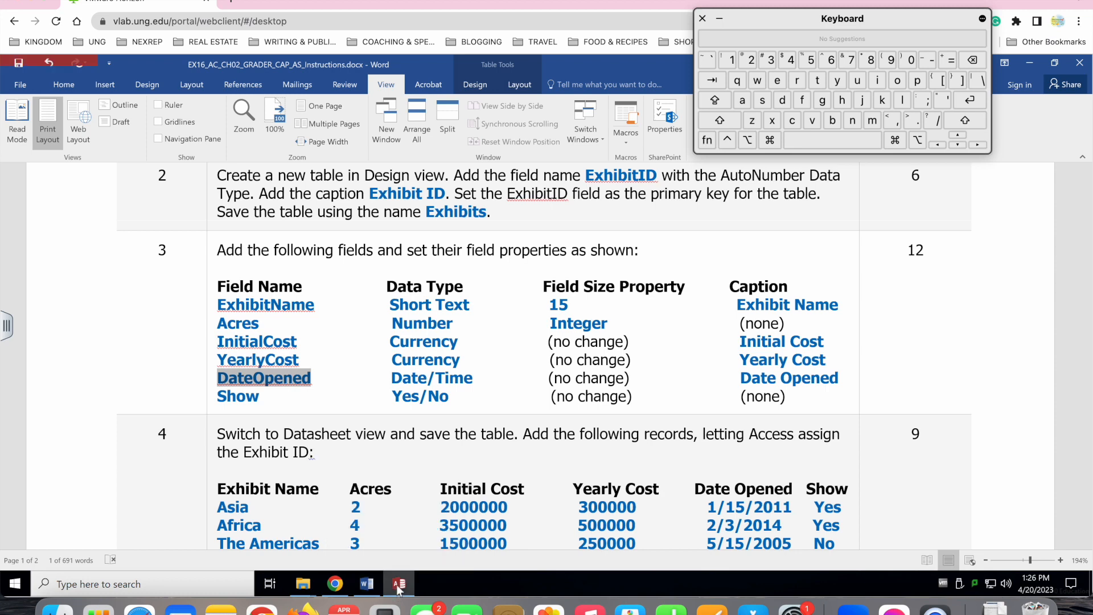
click(305, 270)
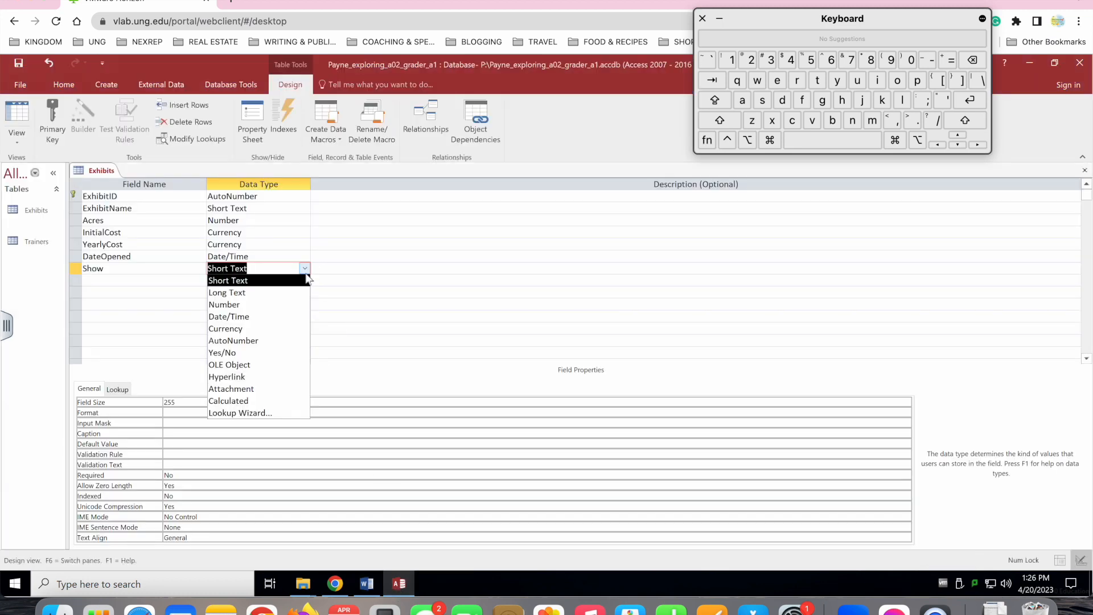
click(270, 356)
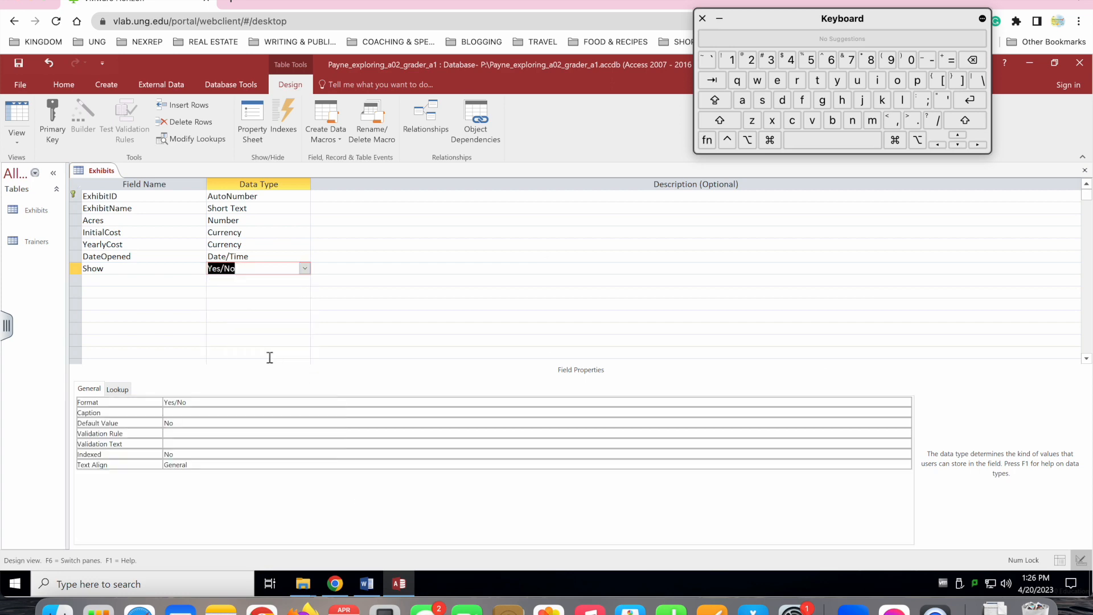
- Read step 4 of the Word instructions, then switch the Exhibits table in Access to Datasheet view, saving the table
click(401, 584)
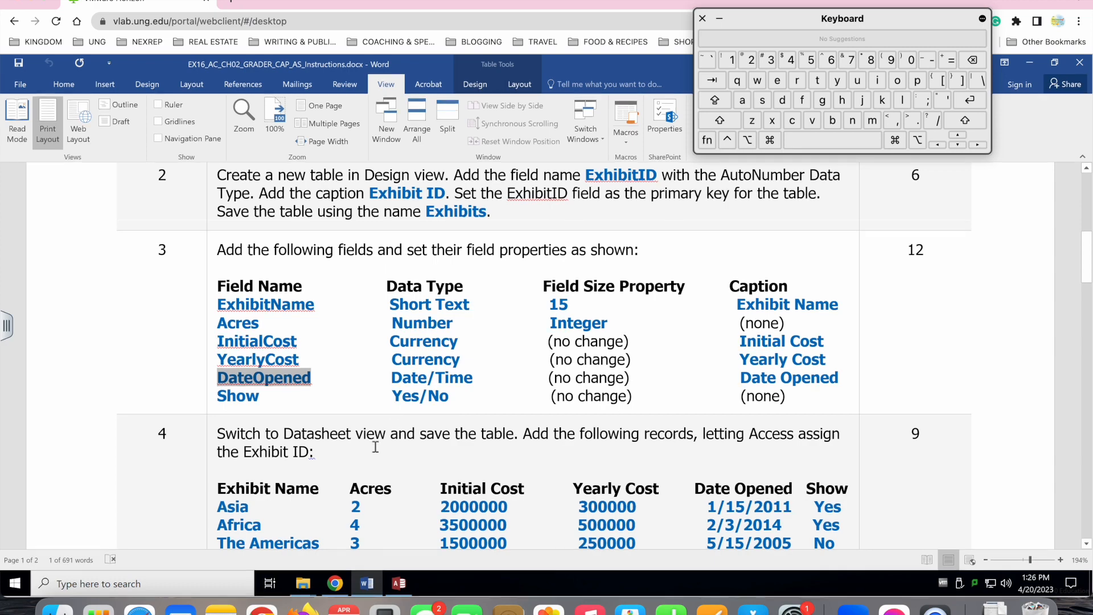
scroll(376, 447, down, 4)
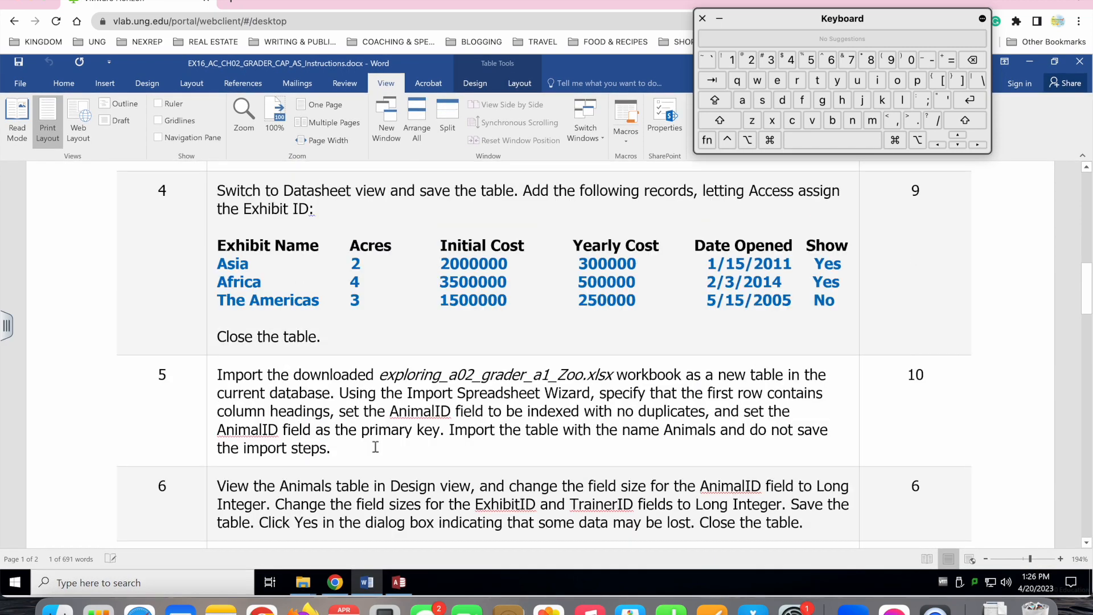
scroll(375, 447, up, 1)
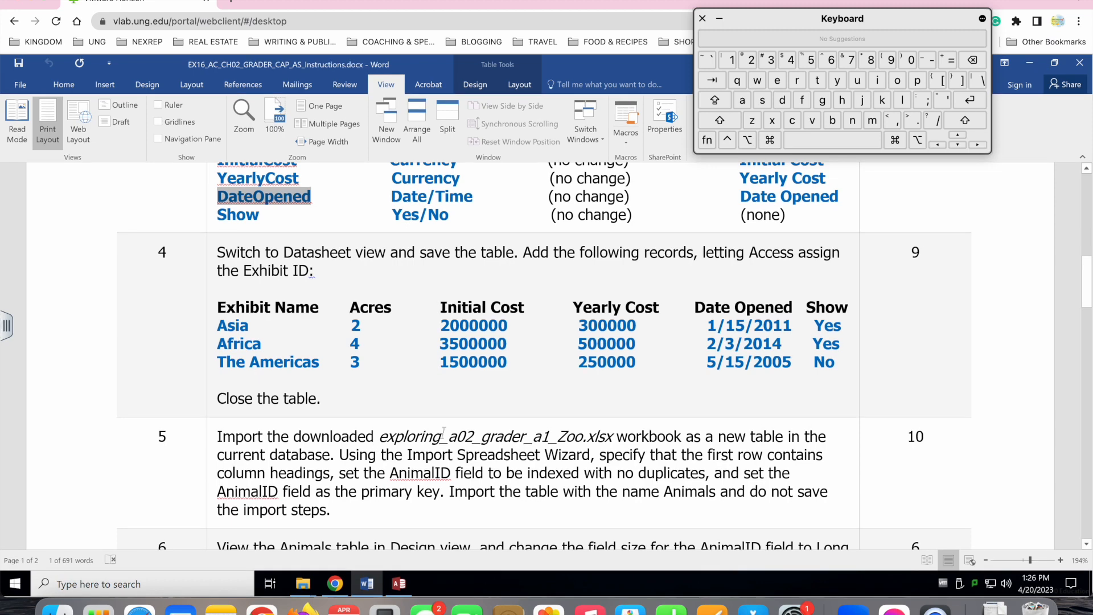
click(399, 584)
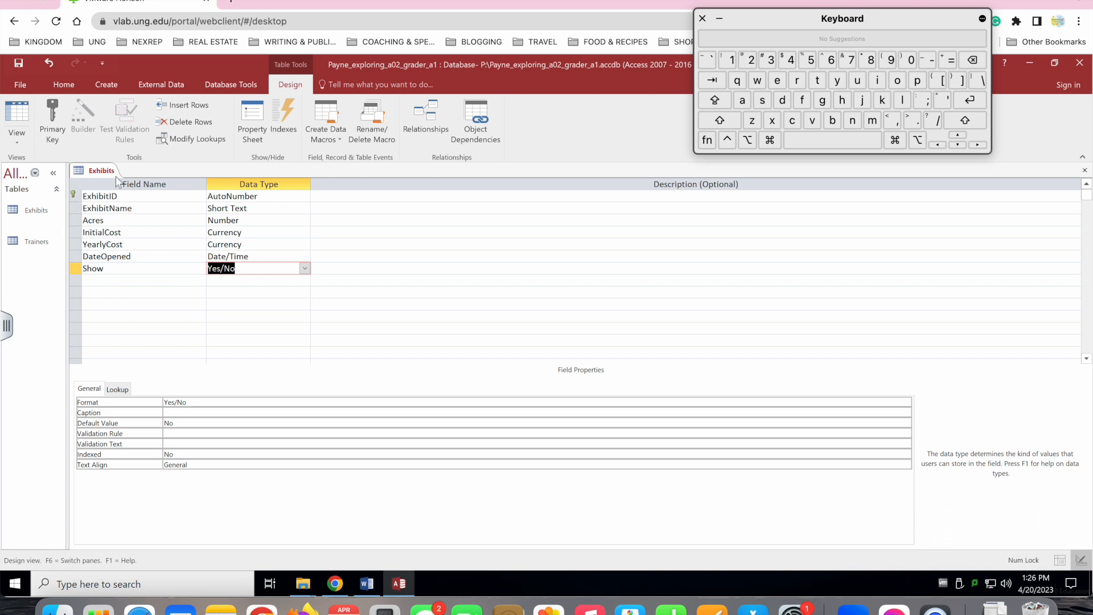
click(19, 142)
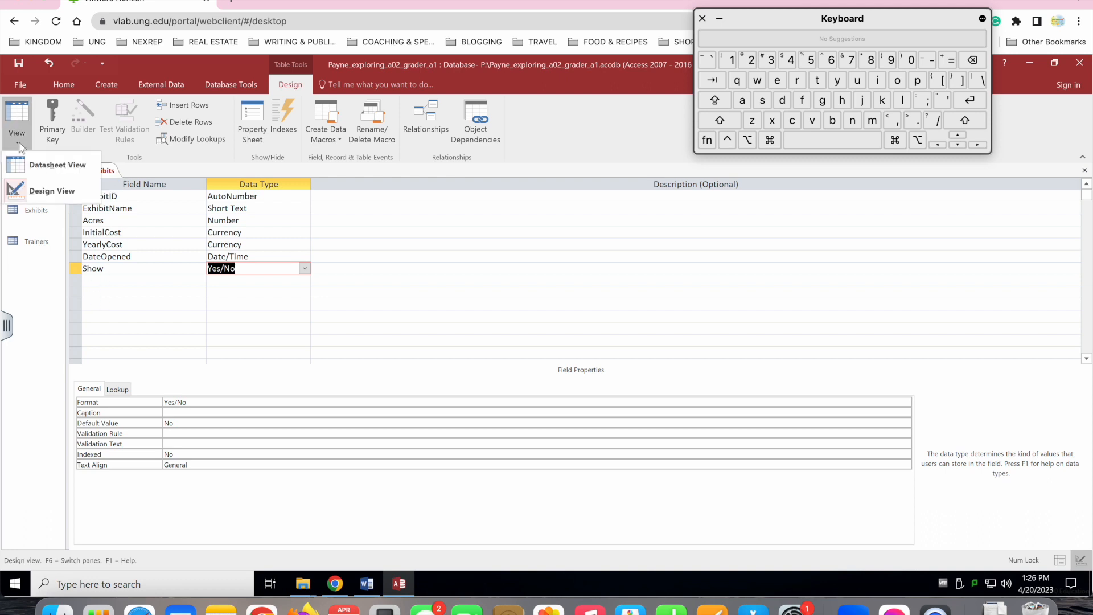
click(45, 169)
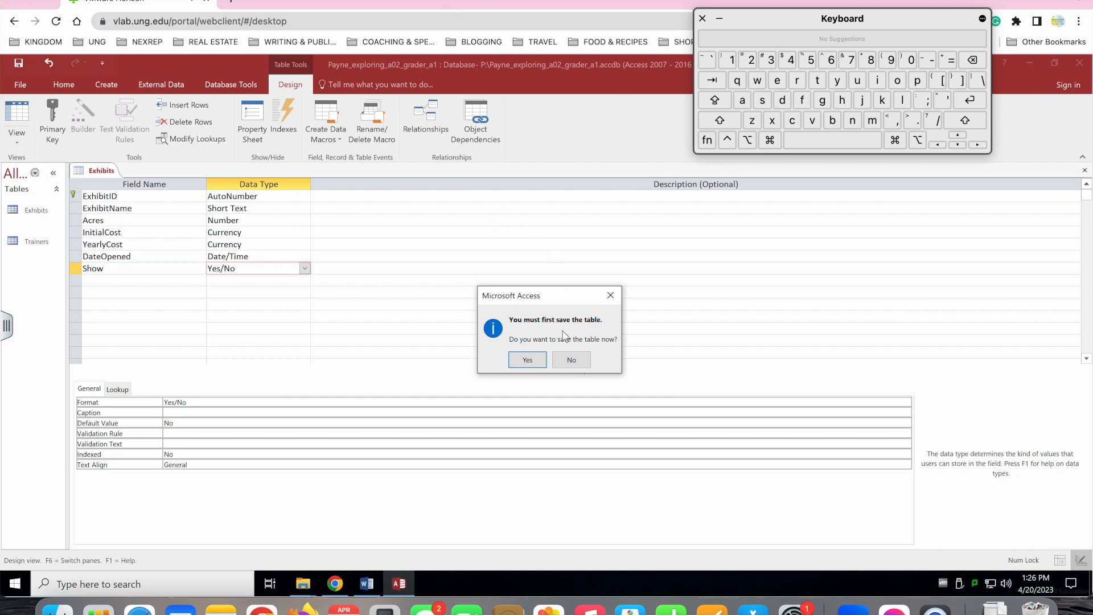
click(527, 360)
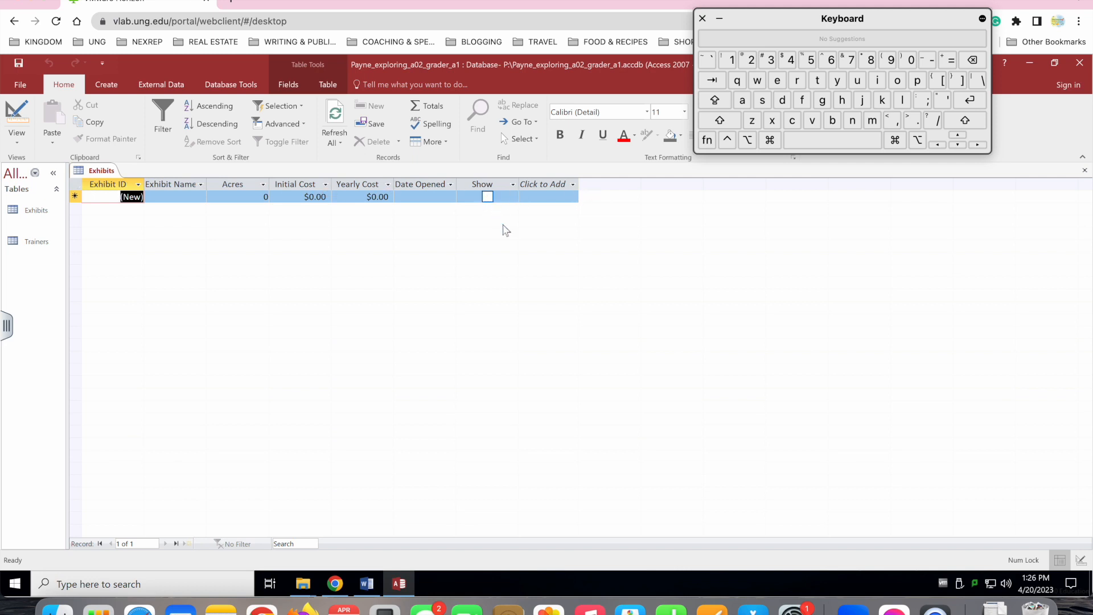
- Copy the exhibit name Asia from the Word instructions and enter it as the first record's Exhibit Name in Access
key(super)
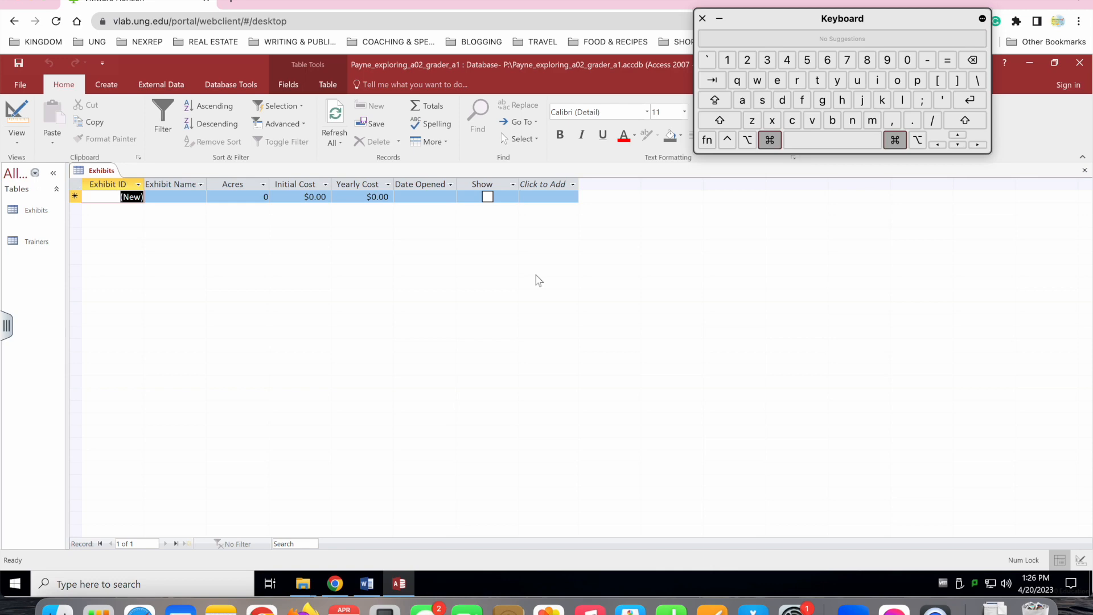
click(369, 587)
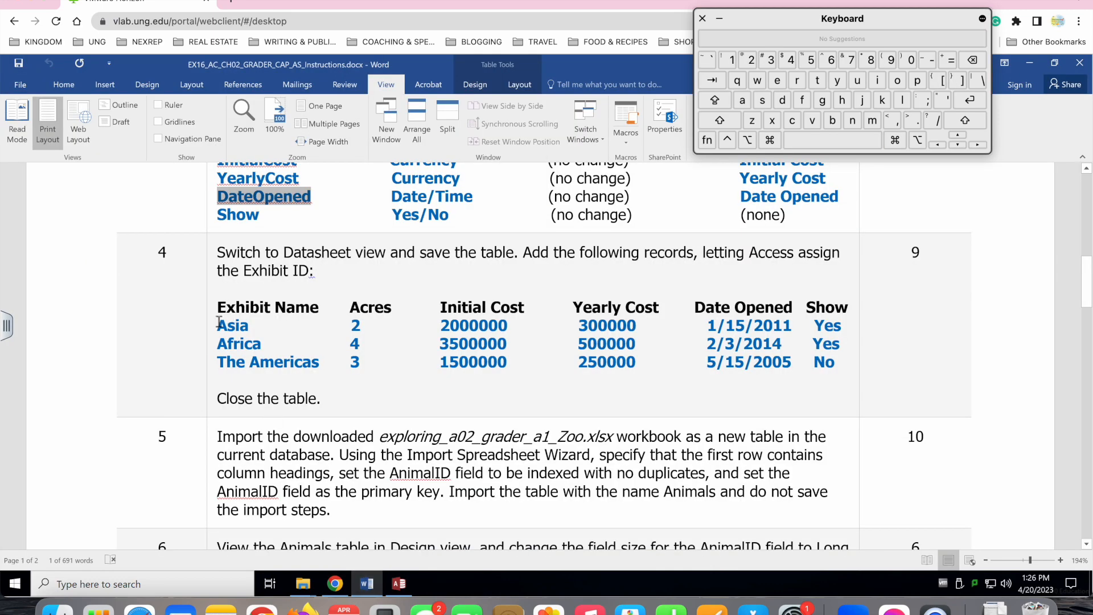
drag(218, 323, 278, 331)
key(super)
key(super+c)
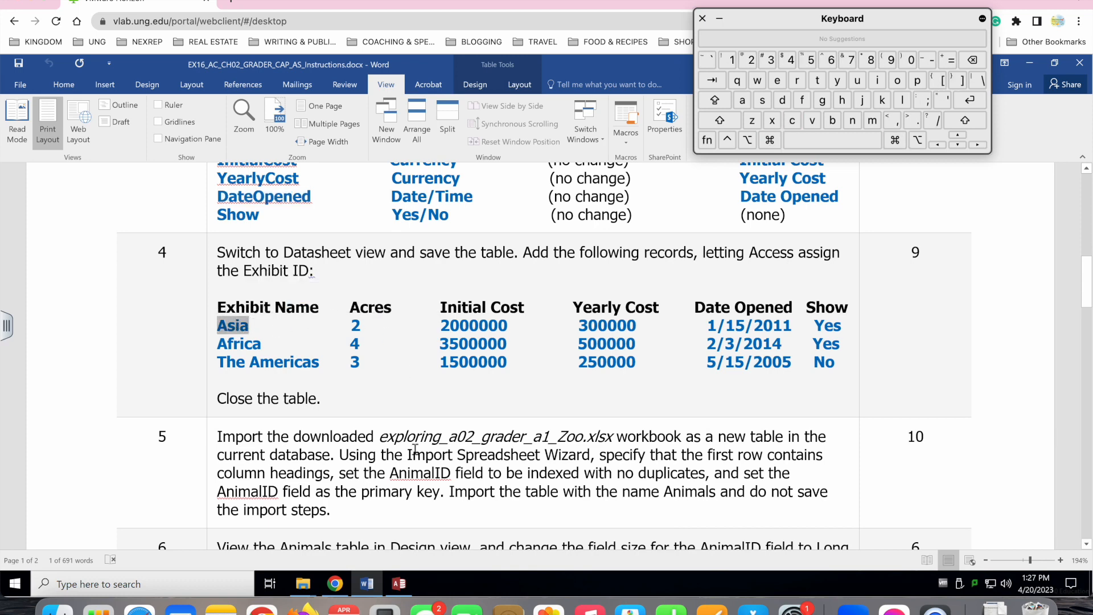
click(400, 584)
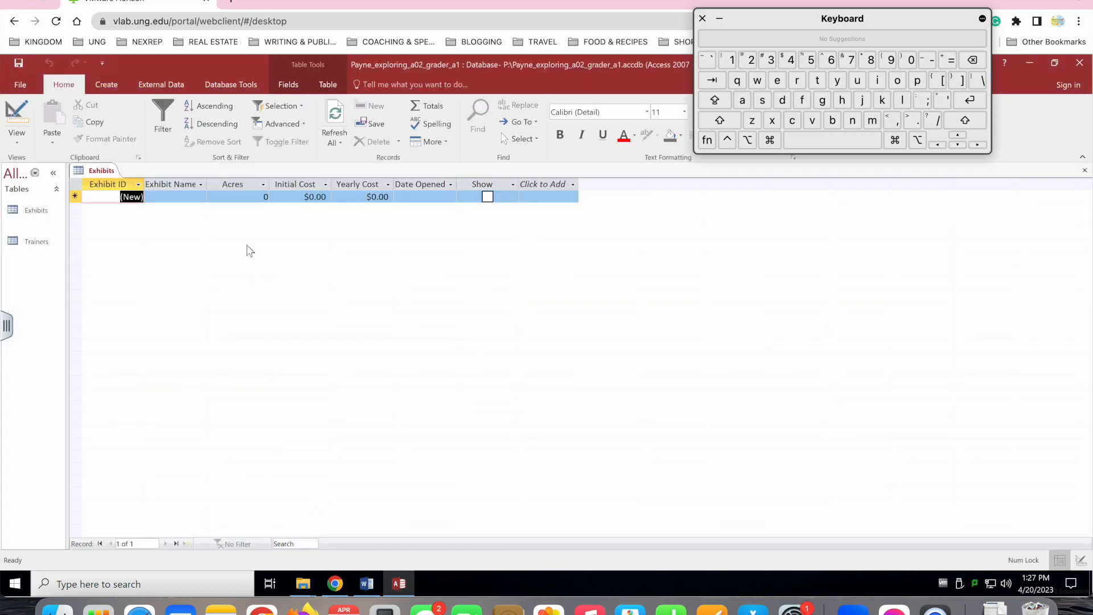
click(181, 192)
key(super+v)
- Set the Acres value of the Asia record to 2
click(265, 196)
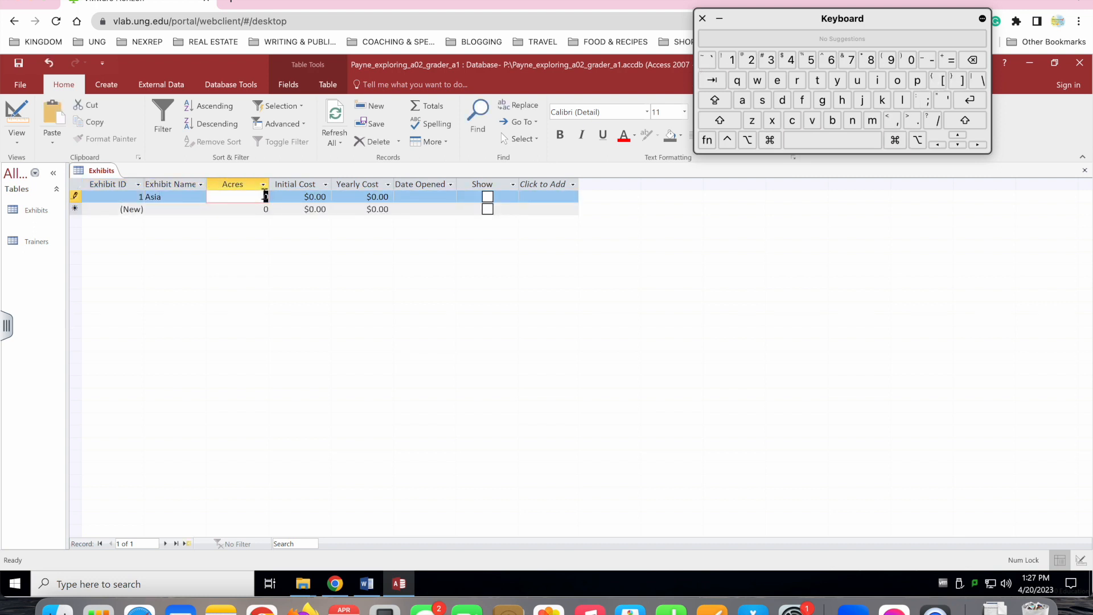
text(2)
key(Tab)
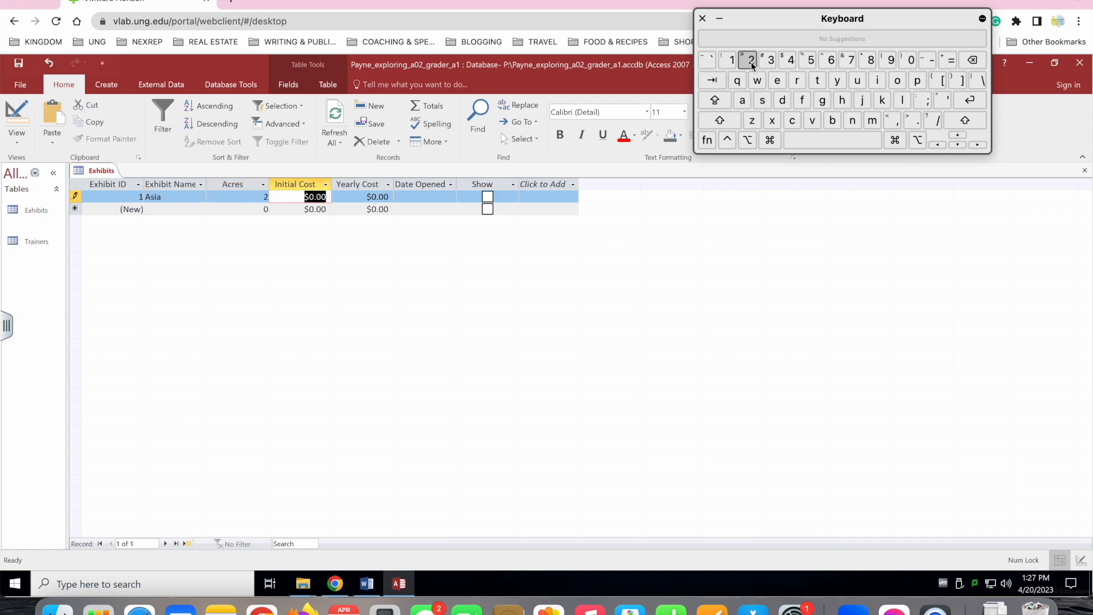
- Copy the initial cost 2000000 from the Word instructions and enter it as the Asia record's Initial Cost in Access
click(368, 585)
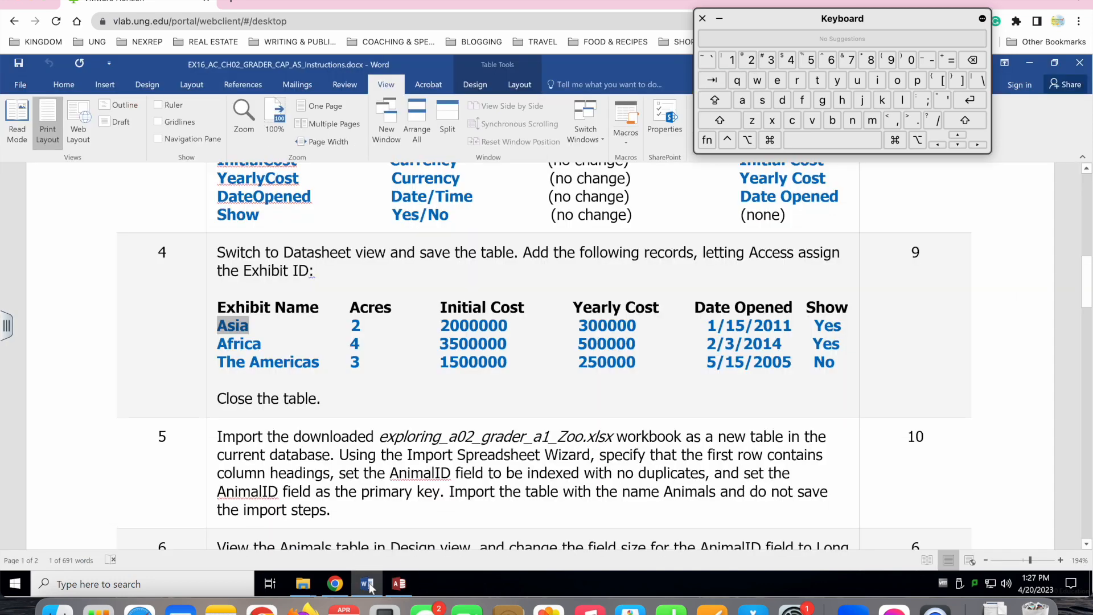
double_click(479, 325)
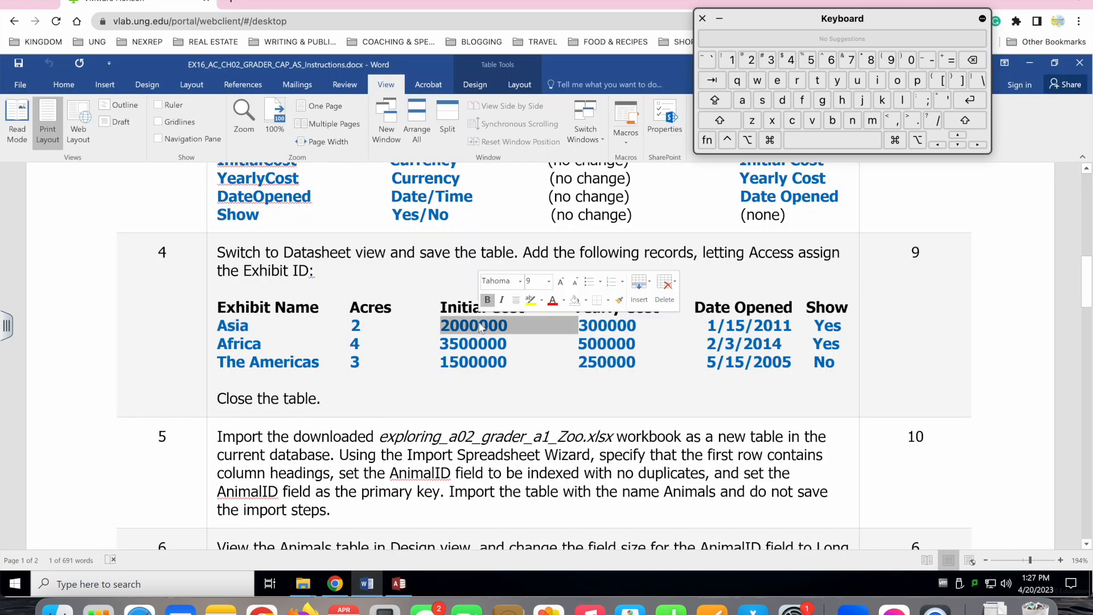
click(484, 326)
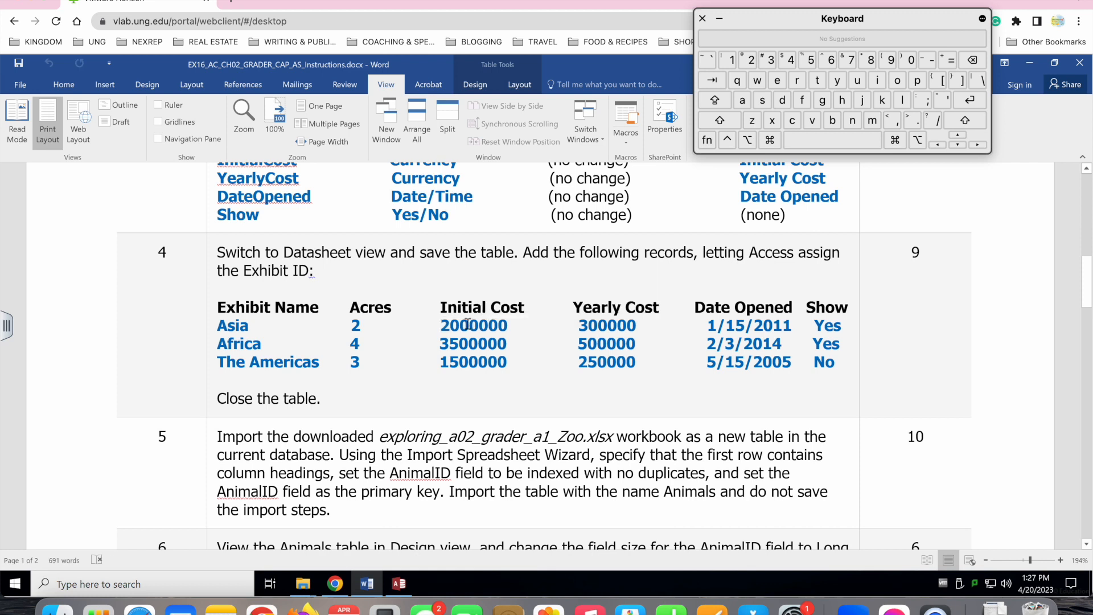
drag(445, 325, 506, 324)
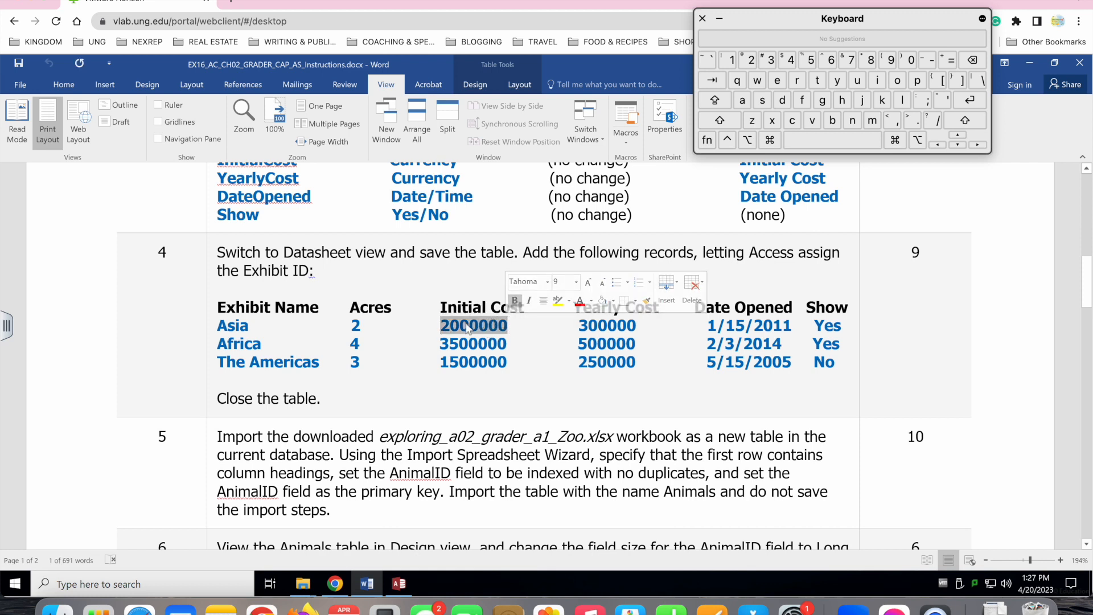
key(super+c)
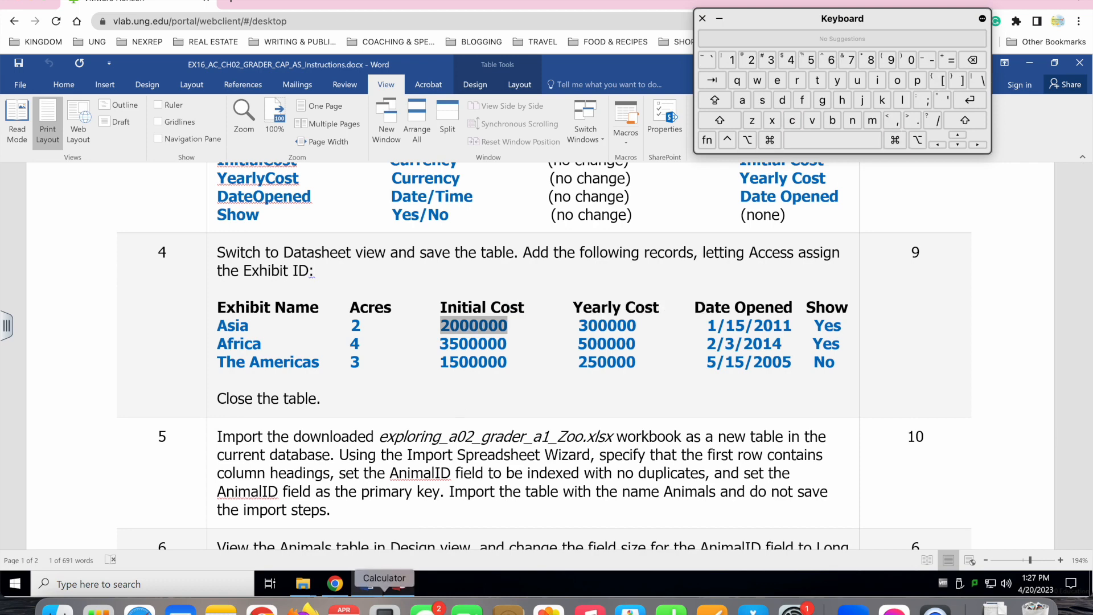
click(399, 584)
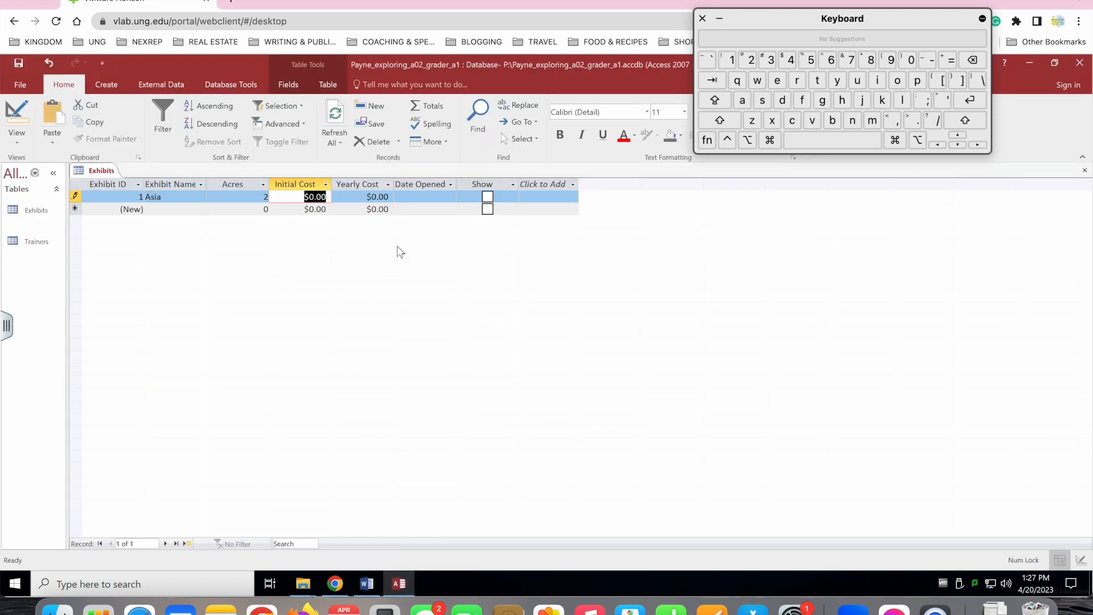
key(super+v)
key(Tab)
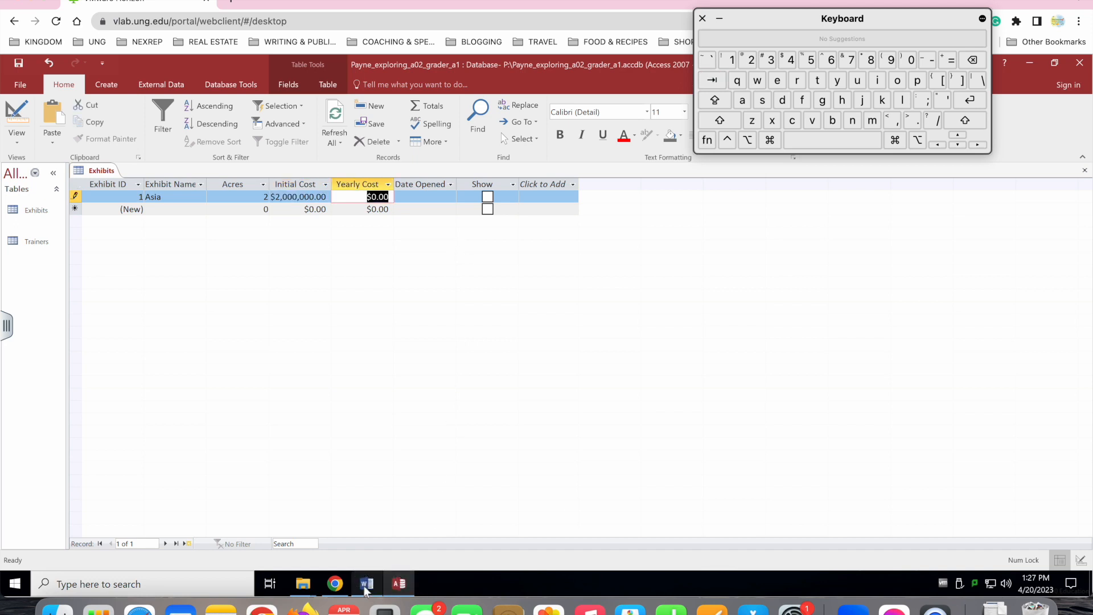
- Copy the yearly cost 300000 from the Word instructions and enter it as the Asia record's Yearly Cost in Access
mouse_move(366, 590)
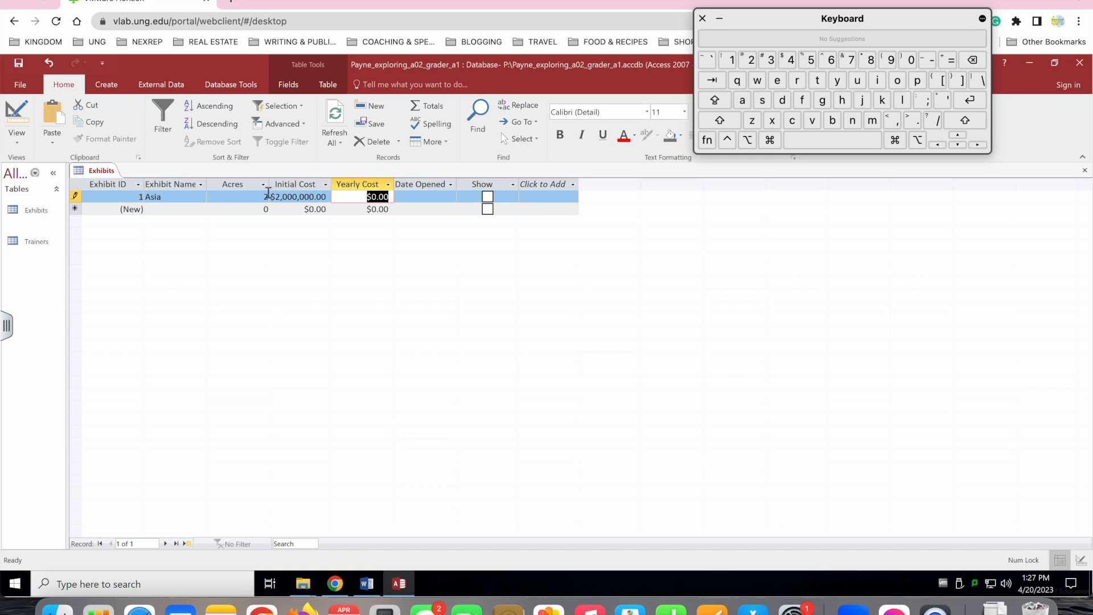
click(367, 584)
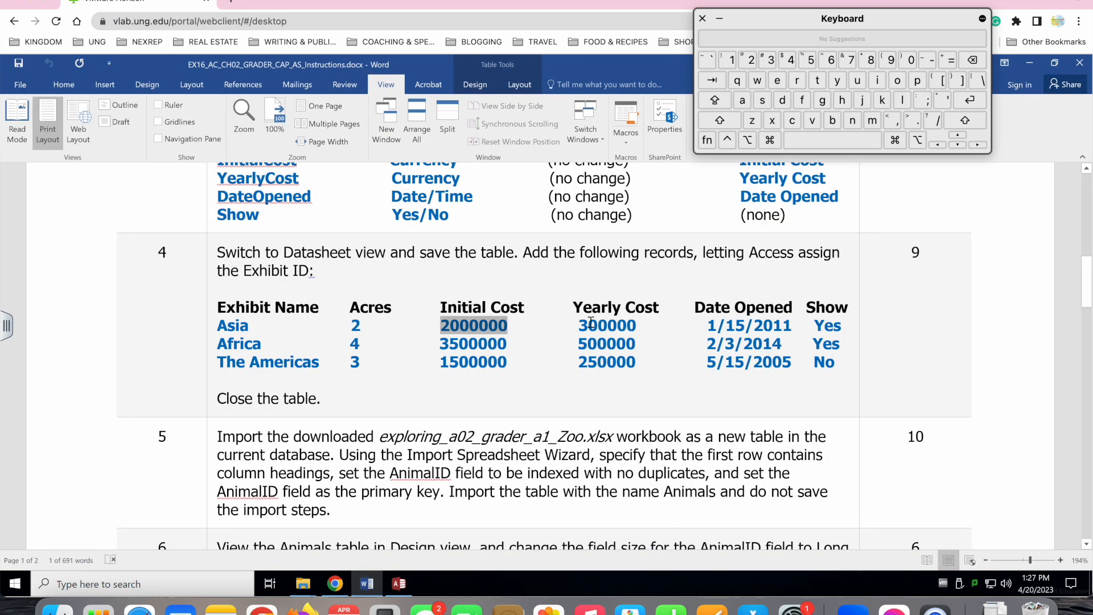
drag(581, 323, 637, 324)
key(super+c)
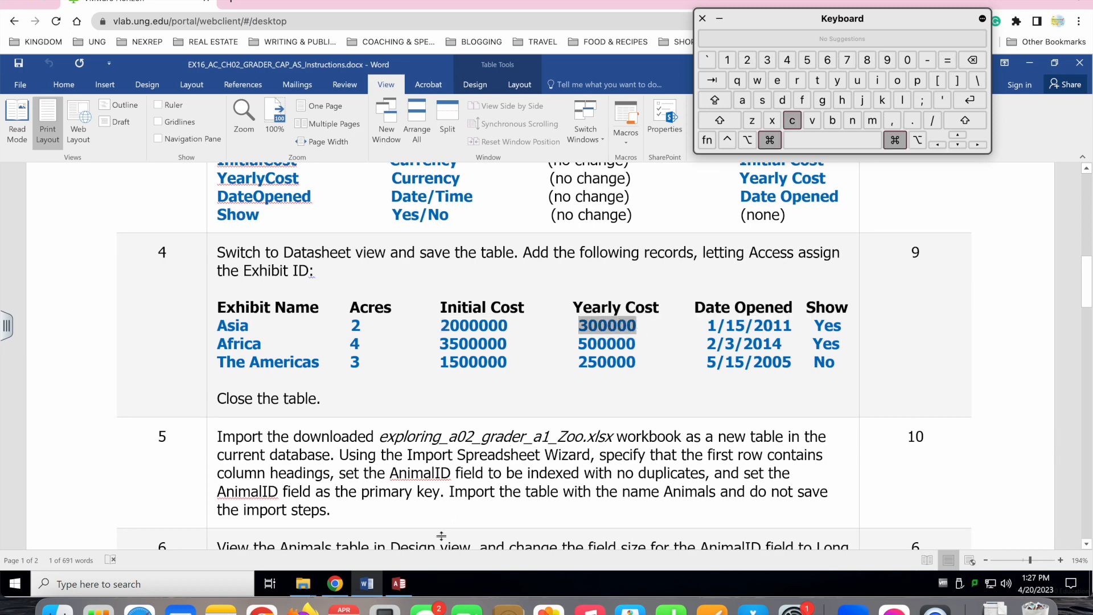
click(399, 584)
key(super+v)
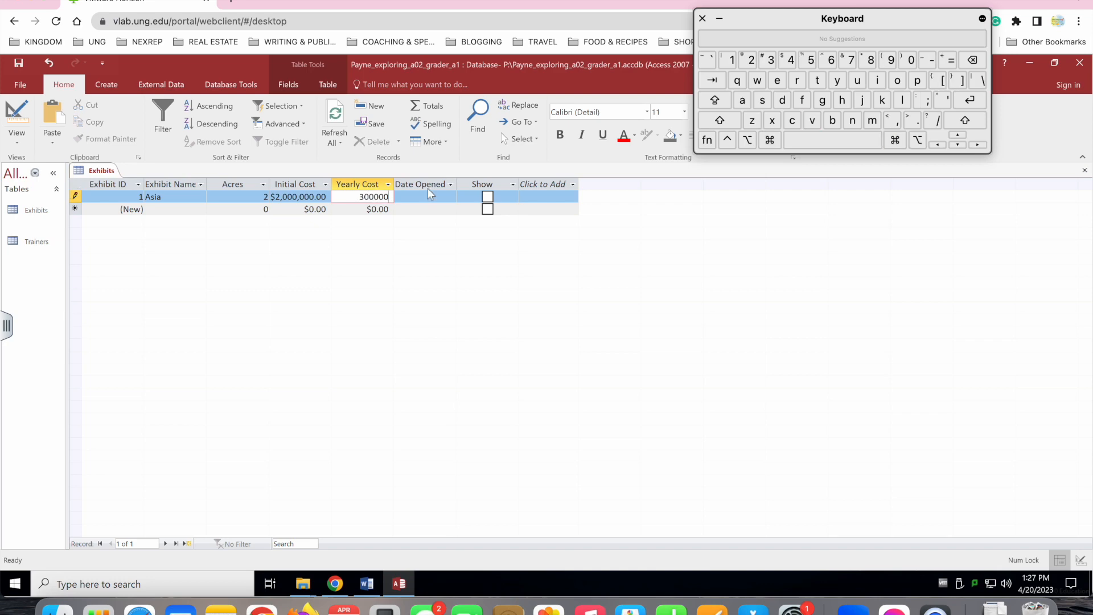
key(Tab)
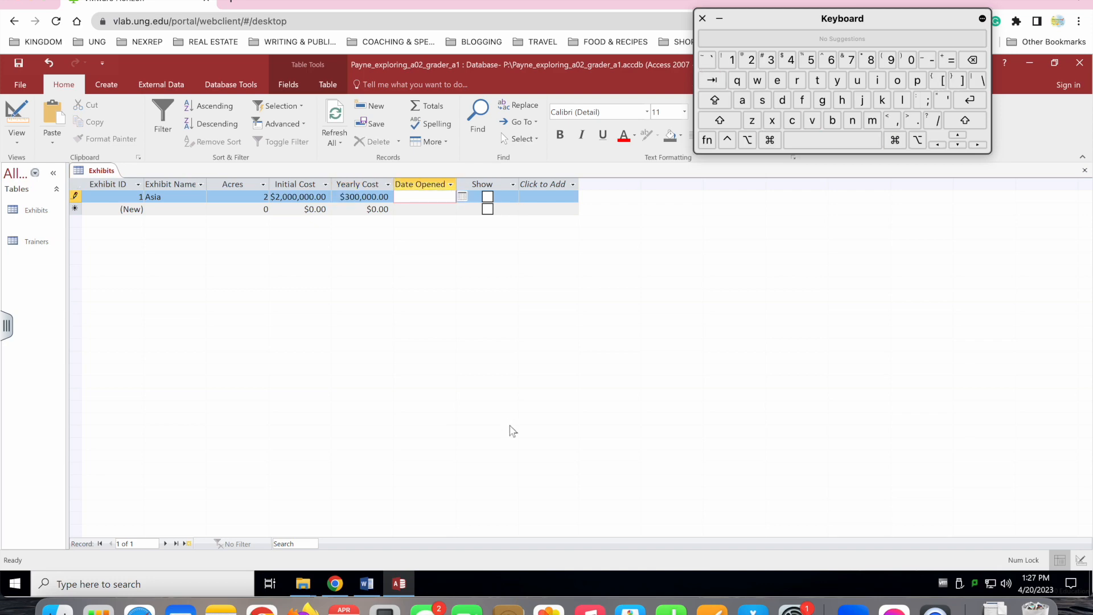
- Check the Asia exhibit's opening date in the Word instructions, then return to the Exhibits table in Access
click(399, 583)
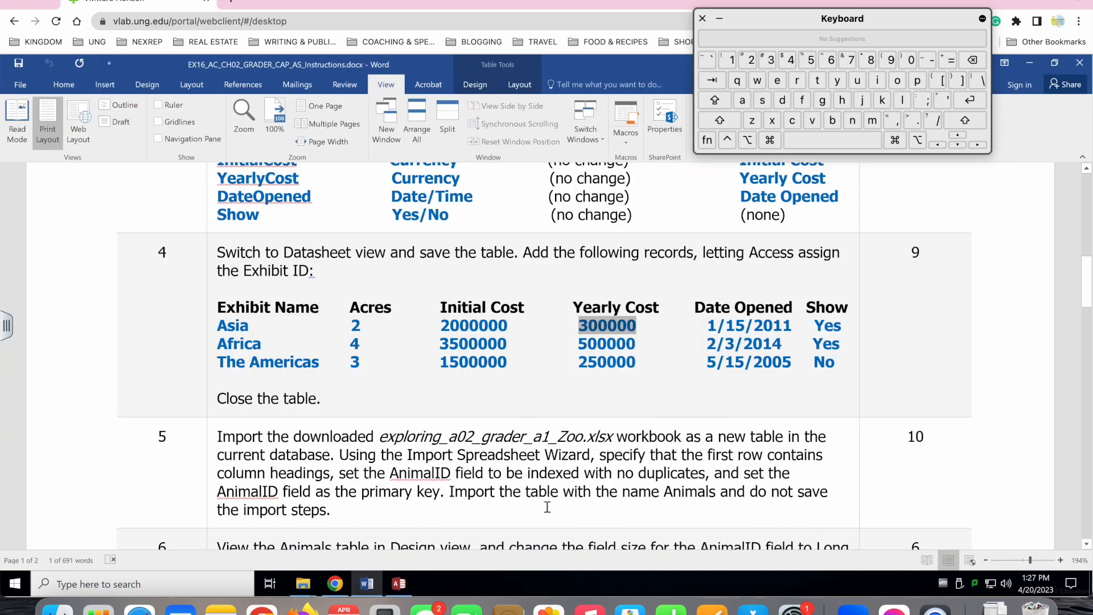
click(373, 582)
click(399, 584)
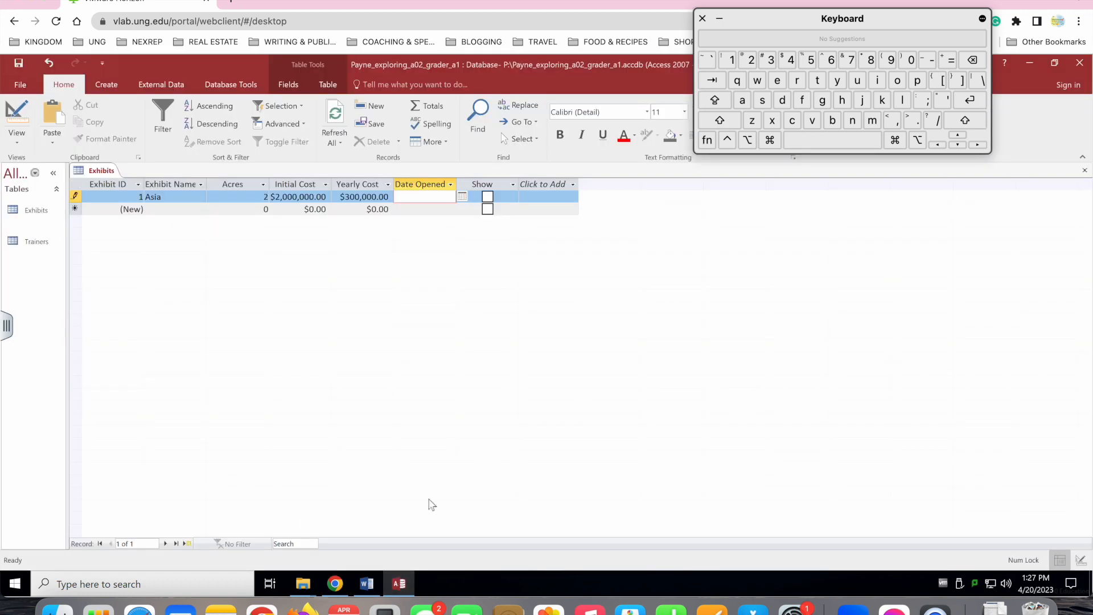
click(463, 196)
click(368, 208)
click(368, 208)
click(368, 208)
click(368, 208)
click(367, 208)
click(368, 208)
click(368, 209)
double_click(368, 208)
double_click(367, 208)
double_click(368, 208)
triple_click(368, 208)
triple_click(368, 208)
double_click(368, 209)
double_click(368, 208)
triple_click(368, 208)
triple_click(368, 209)
double_click(368, 208)
double_click(368, 208)
double_click(368, 208)
click(368, 209)
- Set the Asia record's Date Opened to 1/15/2011, check its Show value in Word, and mark Show as Yes in Access
click(432, 192)
click(937, 120)
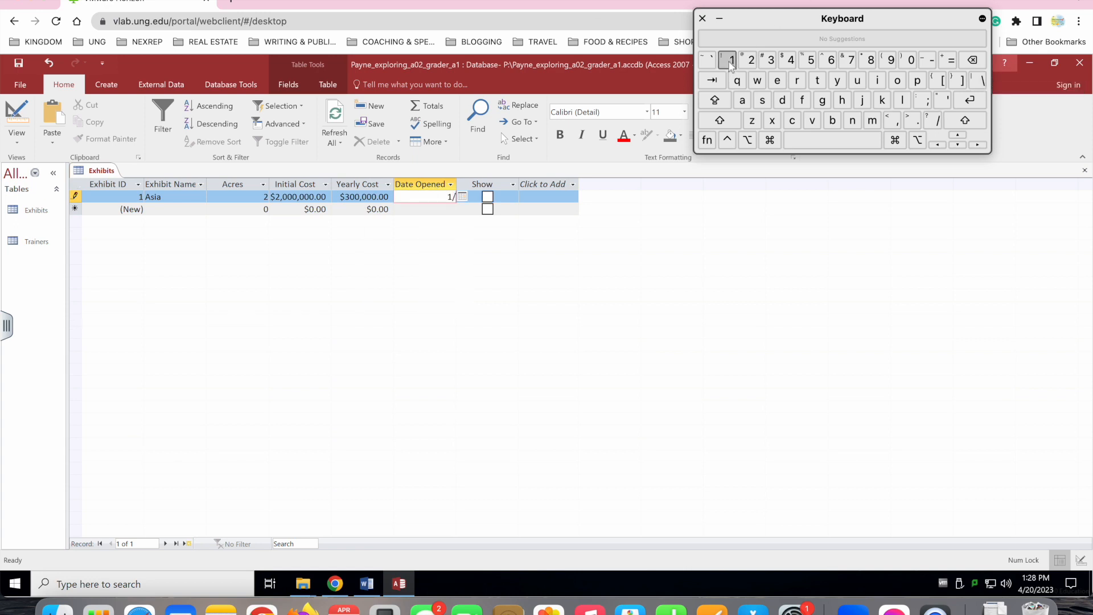
click(811, 60)
click(931, 121)
click(750, 60)
click(907, 61)
click(727, 60)
click(727, 60)
key(Tab)
key(super+Tab)
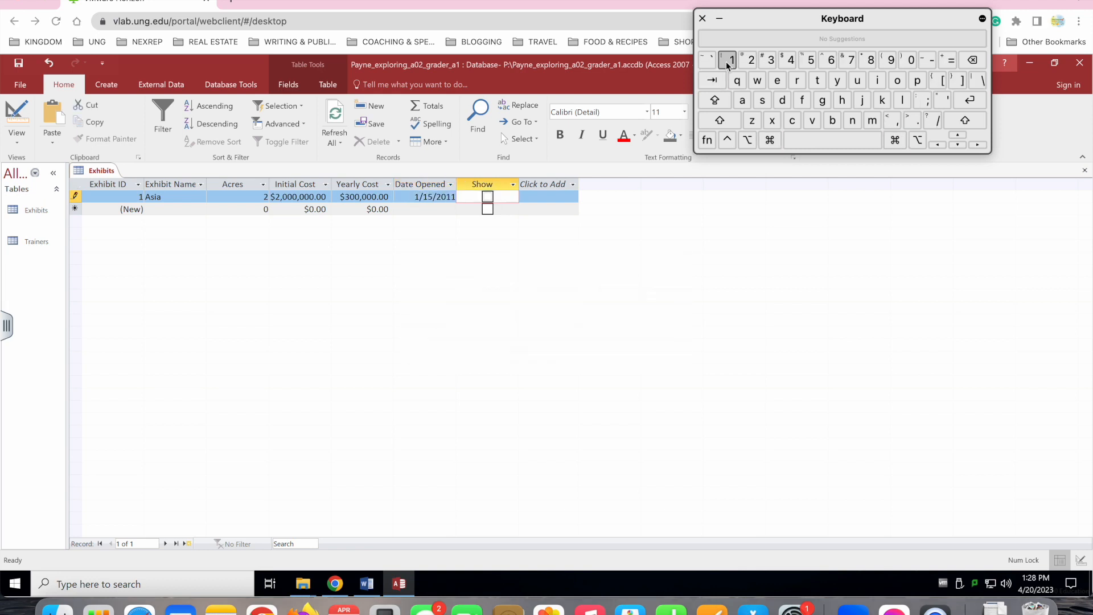
click(367, 585)
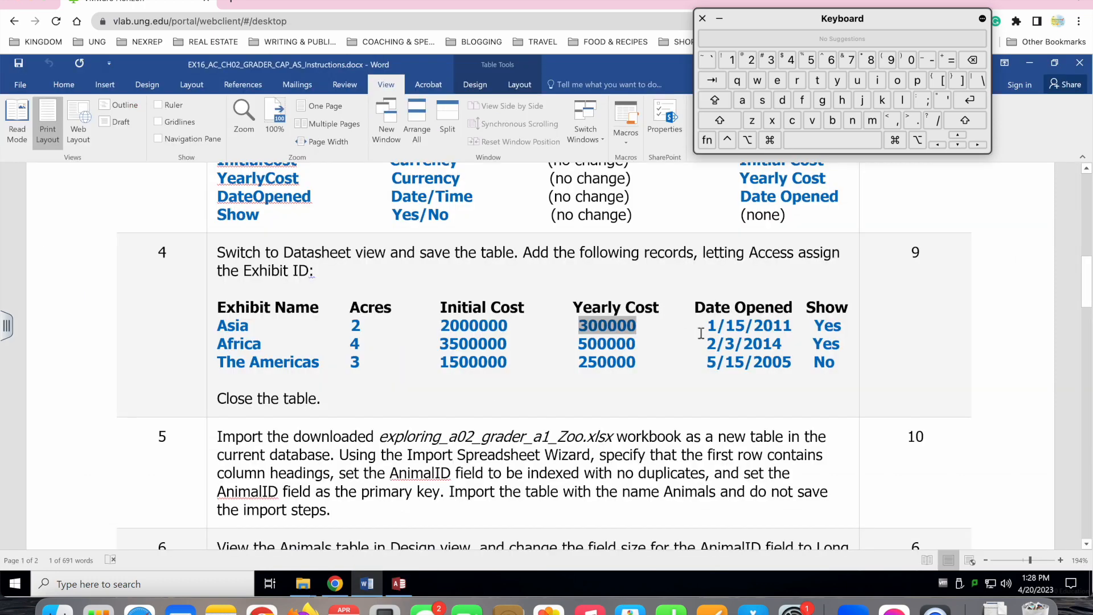
click(399, 584)
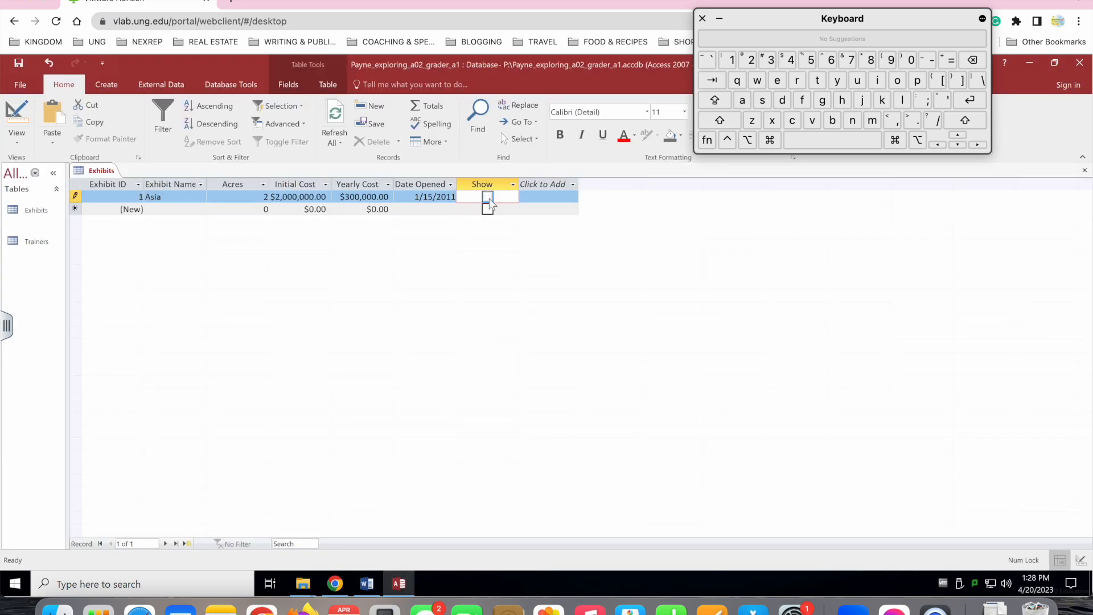
- Copy the exhibit name Africa from the Word instructions and enter it as the second record's Exhibit Name in Access
click(368, 585)
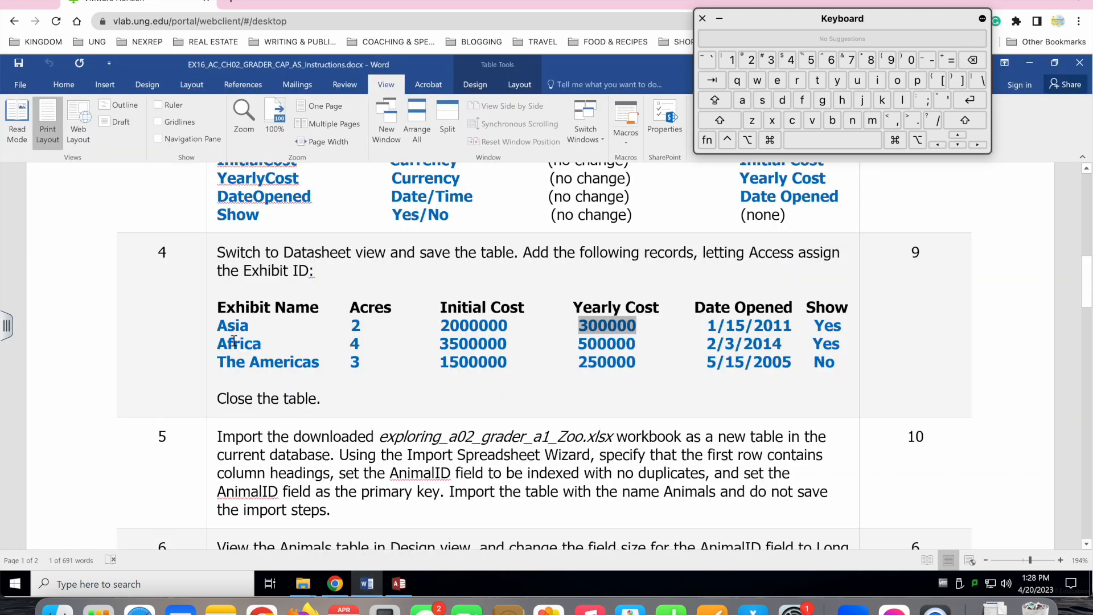
drag(220, 344, 273, 345)
key(super+c)
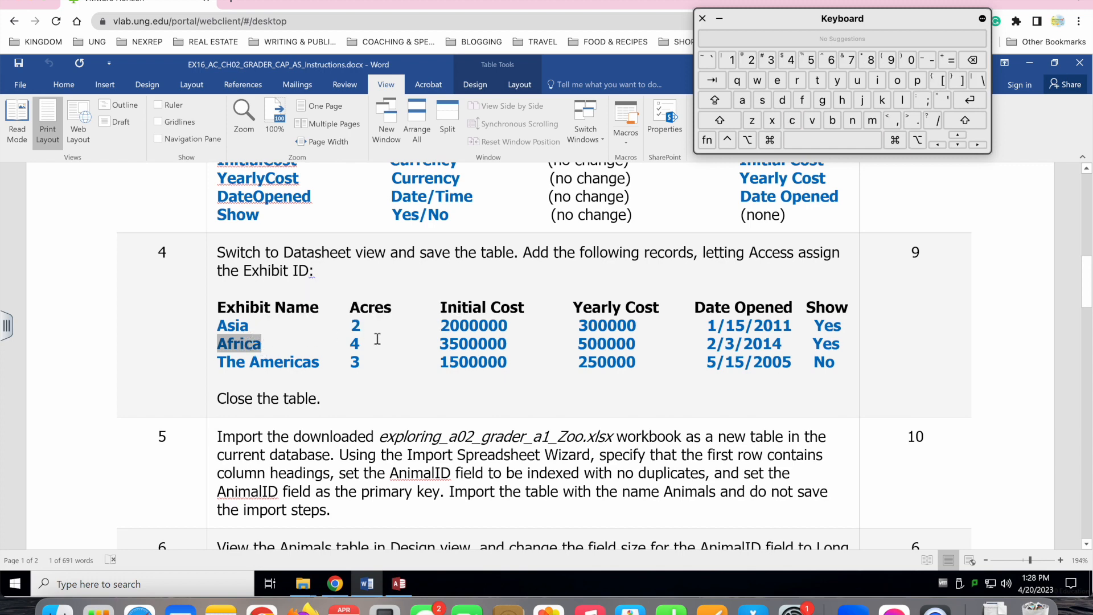
click(405, 585)
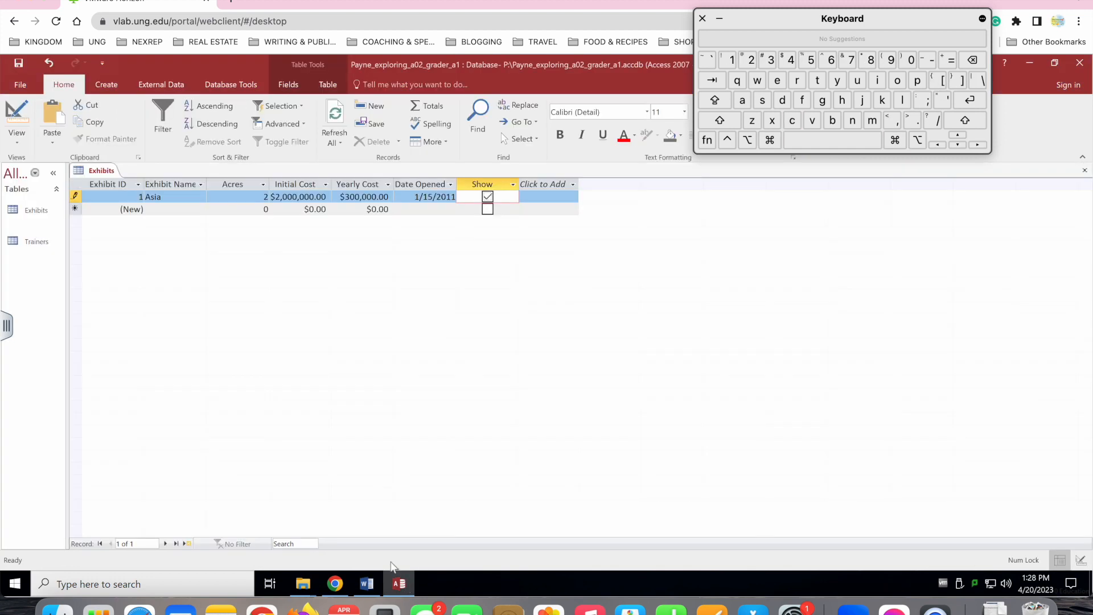
click(200, 210)
key(super+v)
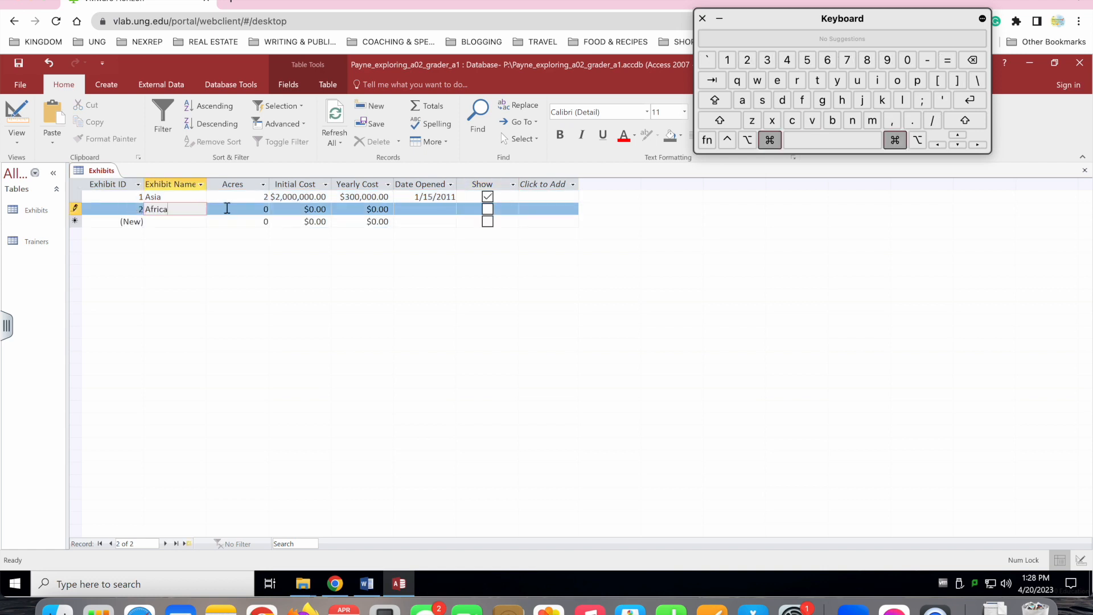
- Set the Acres value of the Africa record to 4
click(240, 208)
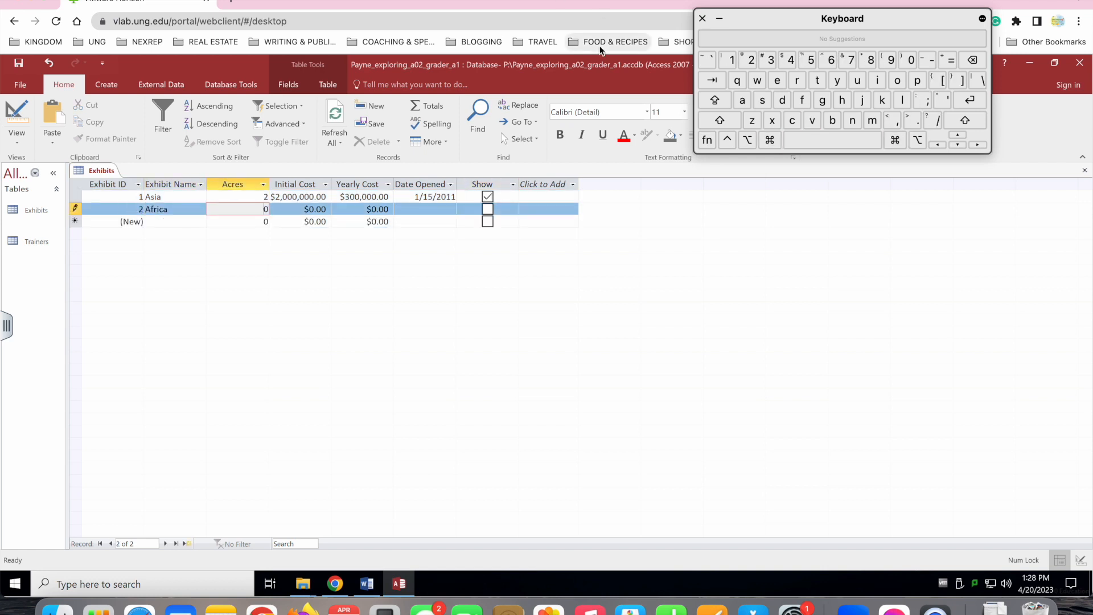
click(790, 60)
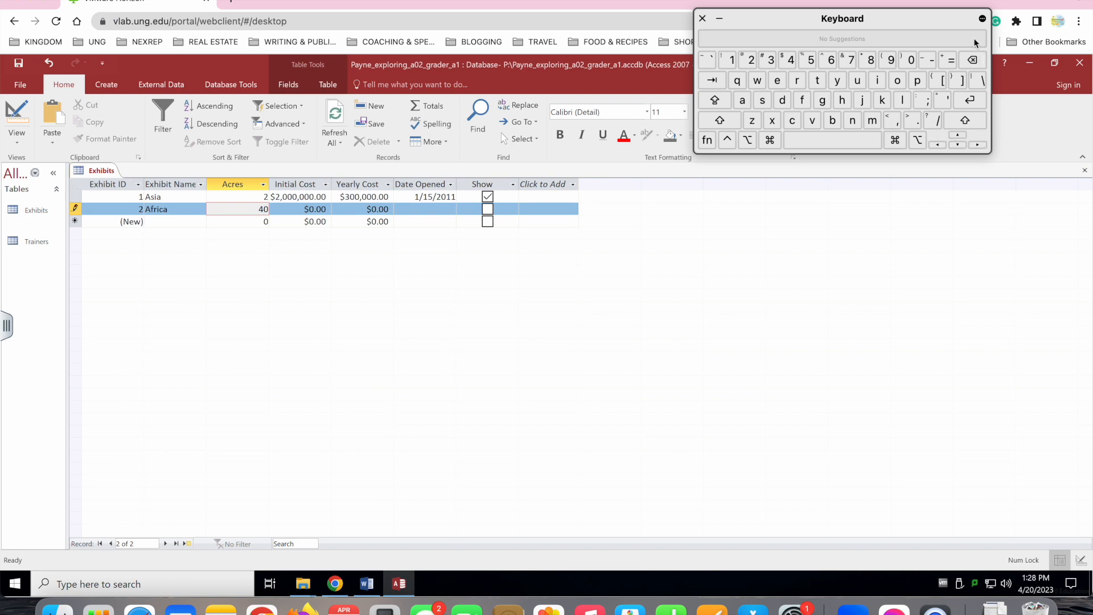
key(Tab)
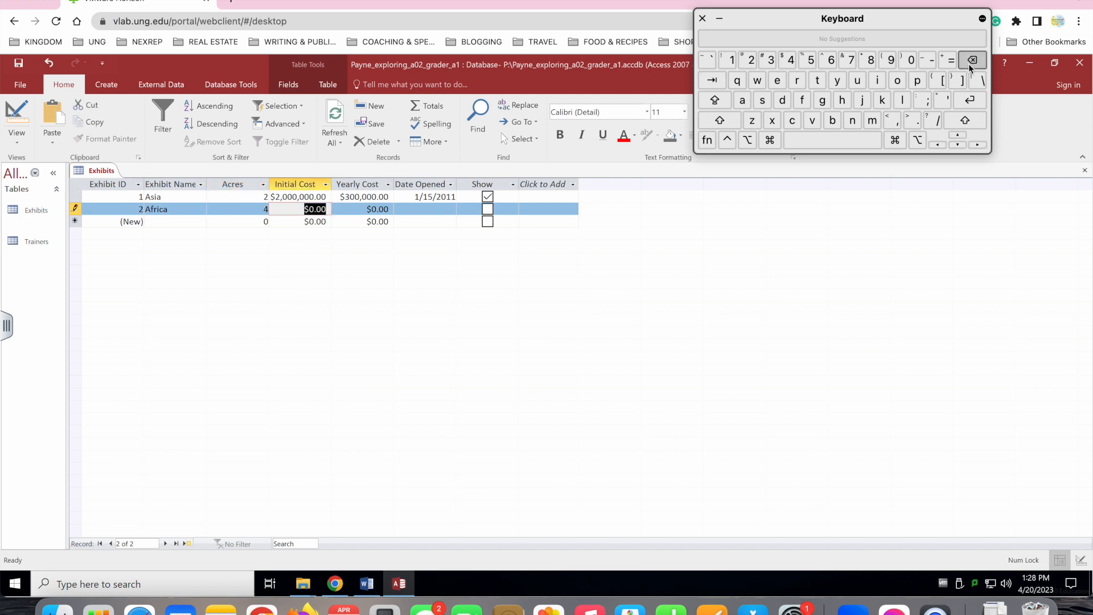
- Copy the initial cost 3500000 from the Word instructions and enter it as the Africa record's Initial Cost in Access
click(367, 585)
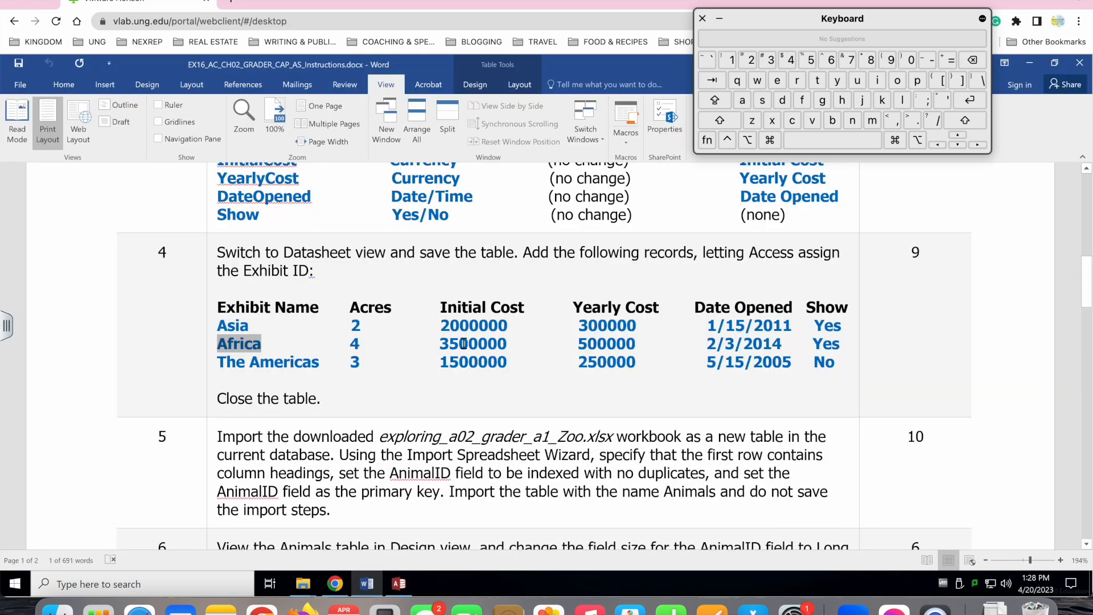
drag(443, 343, 513, 344)
key(ctrl+c)
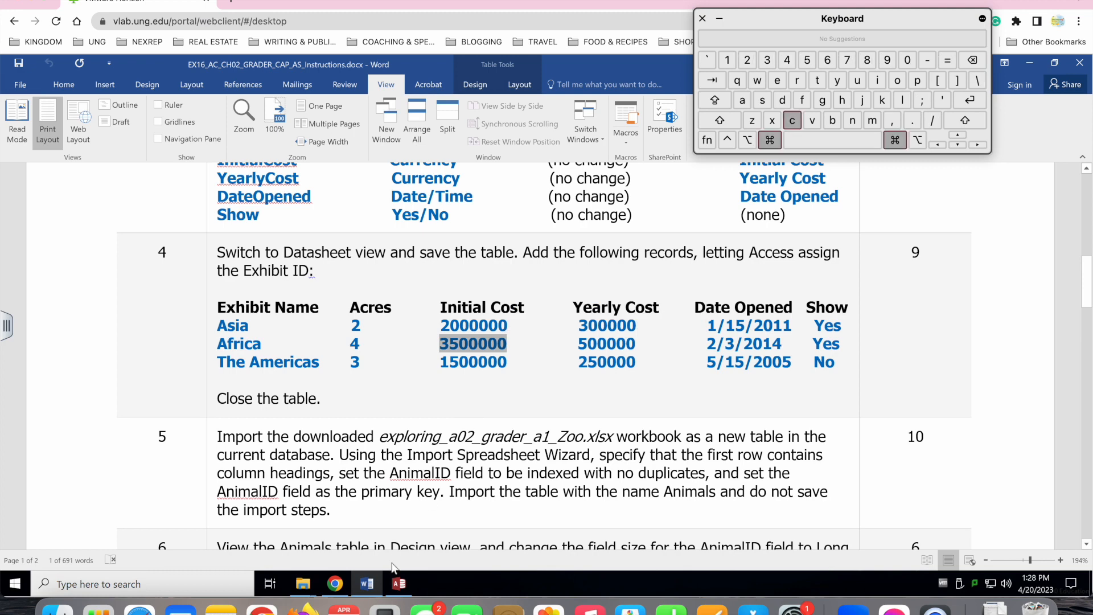
click(399, 583)
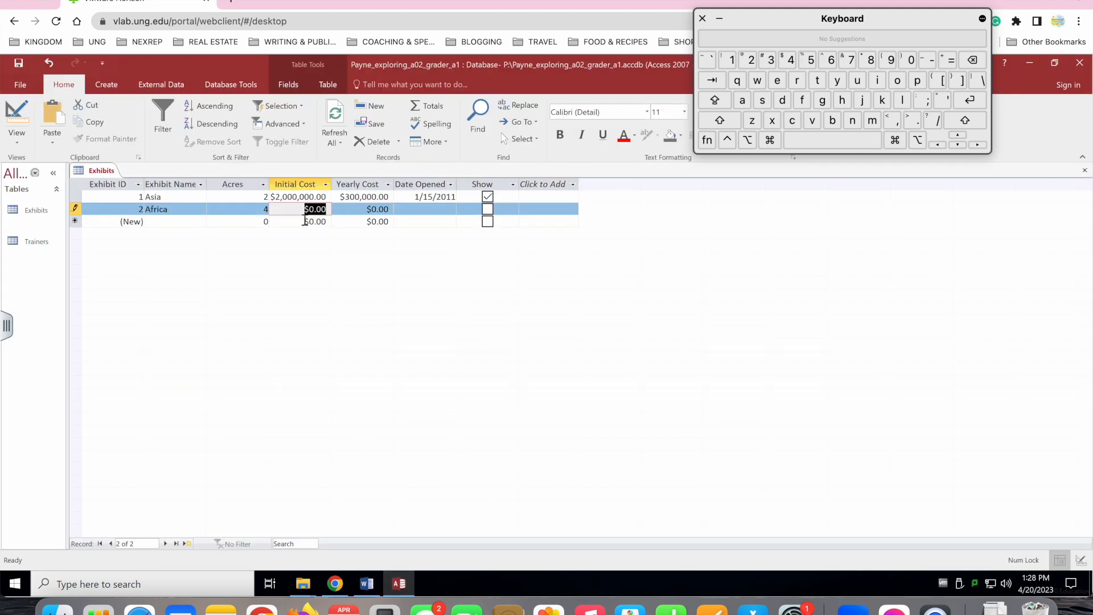
key(ctrl+v)
key(Tab)
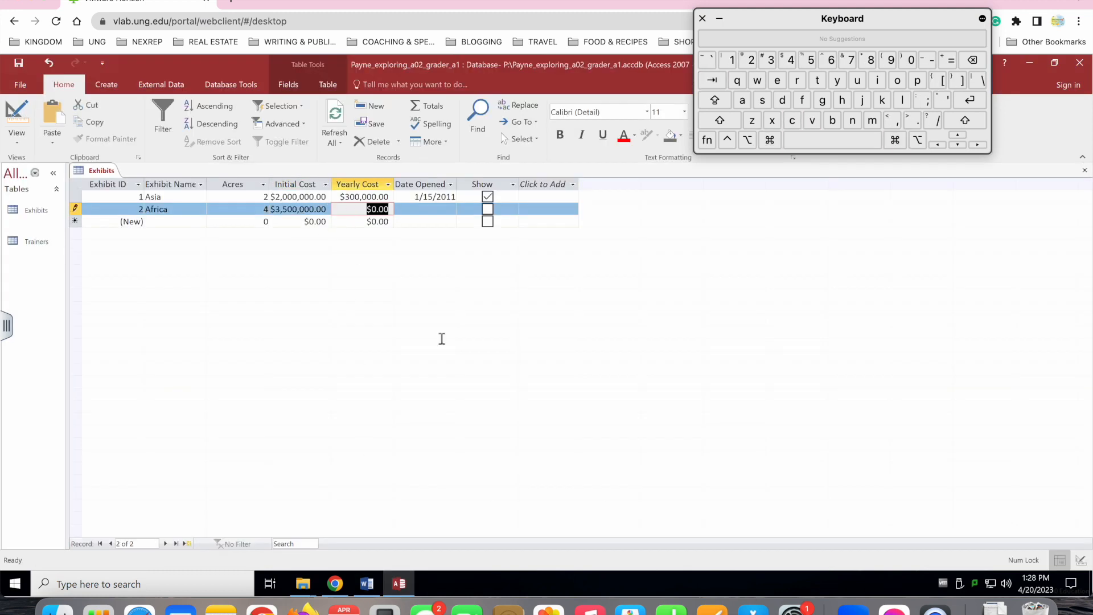
- Copy the yearly cost 500000 from the Word instructions and enter it as the Africa record's Yearly Cost in Access
click(366, 583)
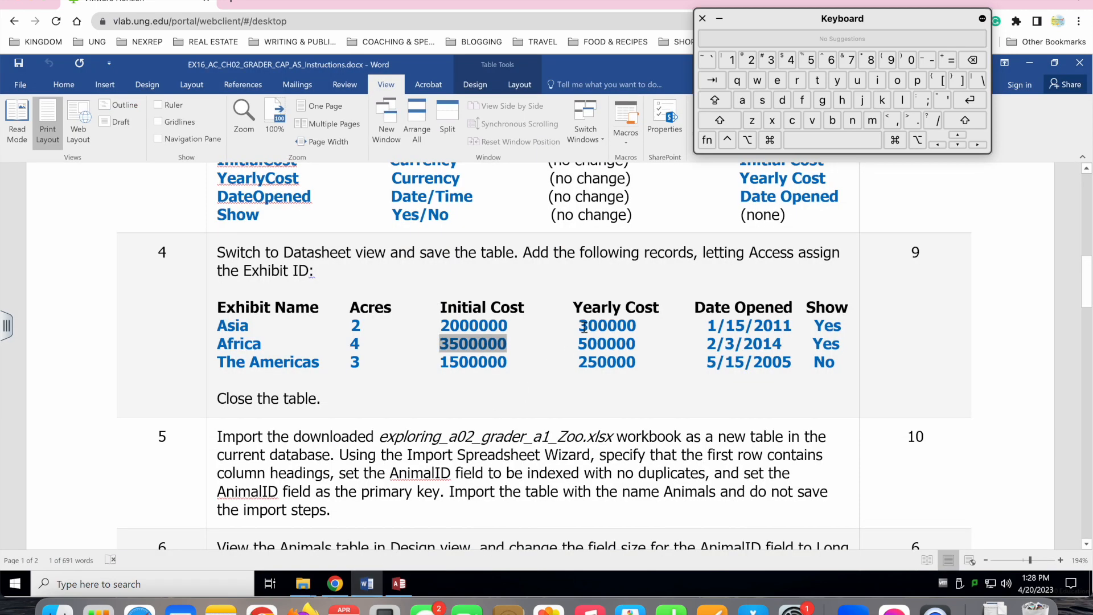
drag(579, 343, 636, 344)
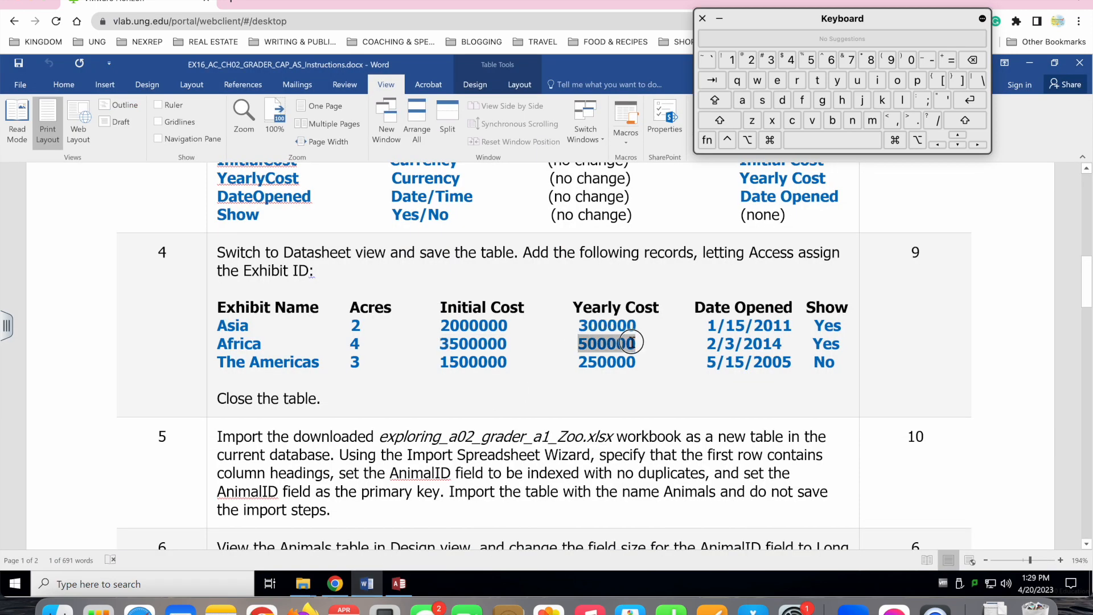
key(super+c)
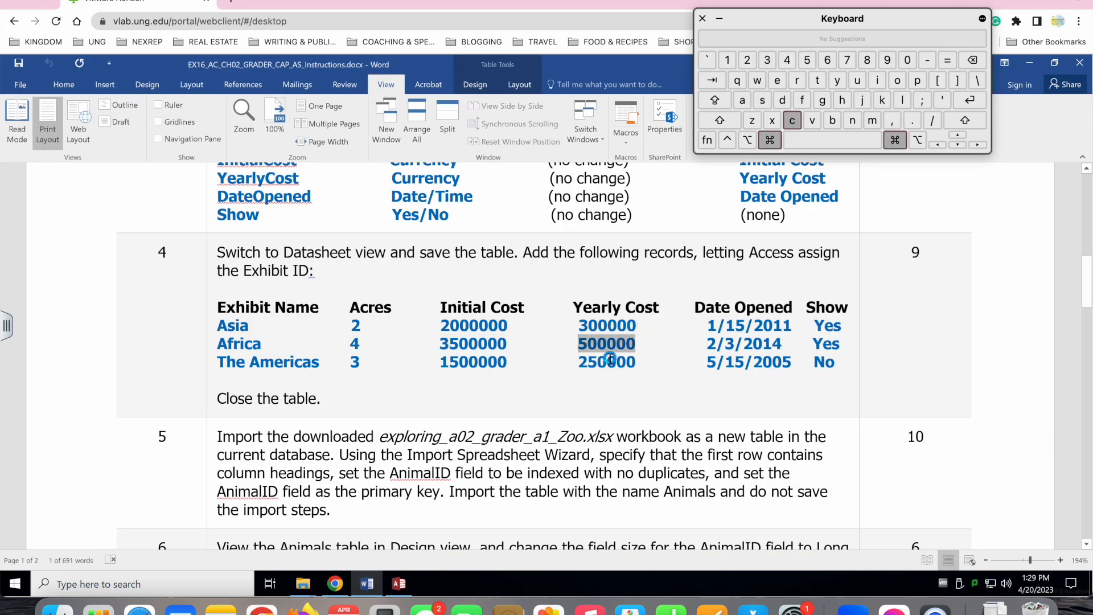
click(398, 583)
key(super+v)
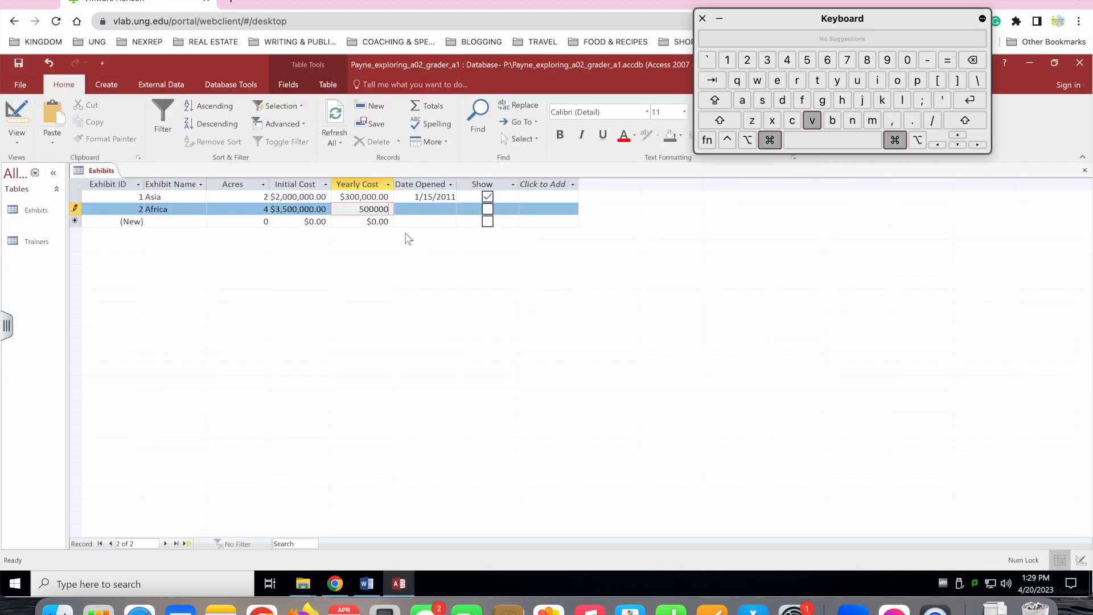
key(Tab)
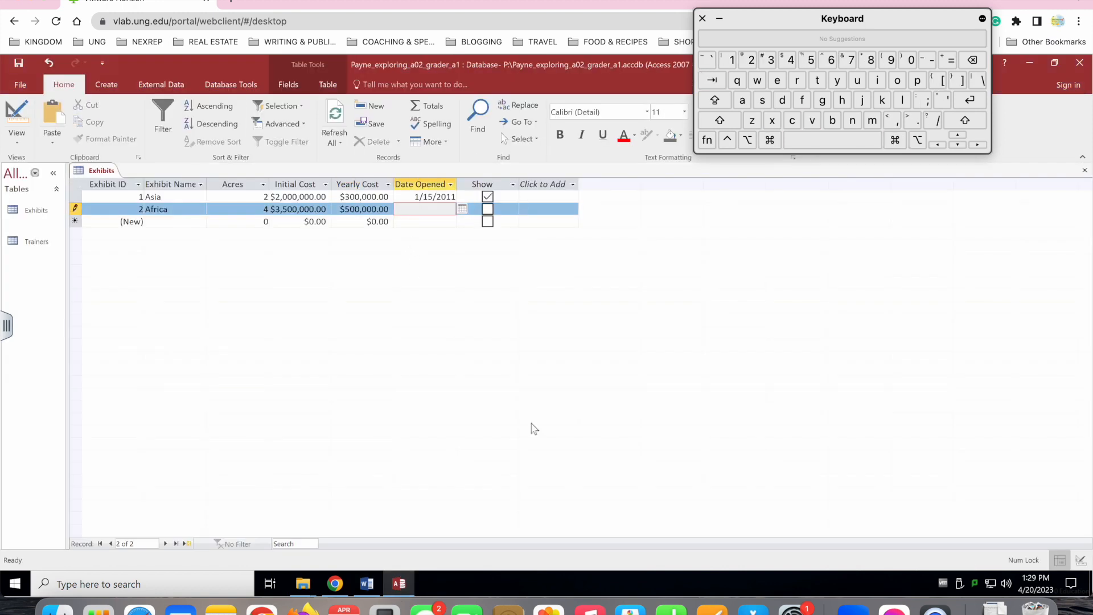
- Check the Africa exhibit's opening date in Word and enter 2/3/2014 as its Date Opened in Access
click(367, 583)
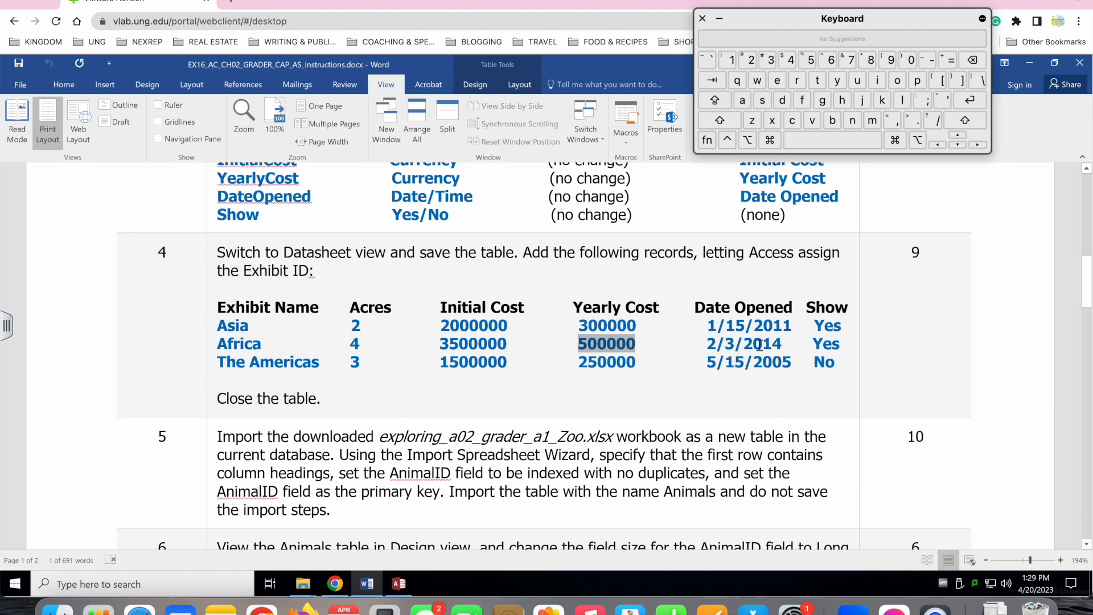
click(399, 583)
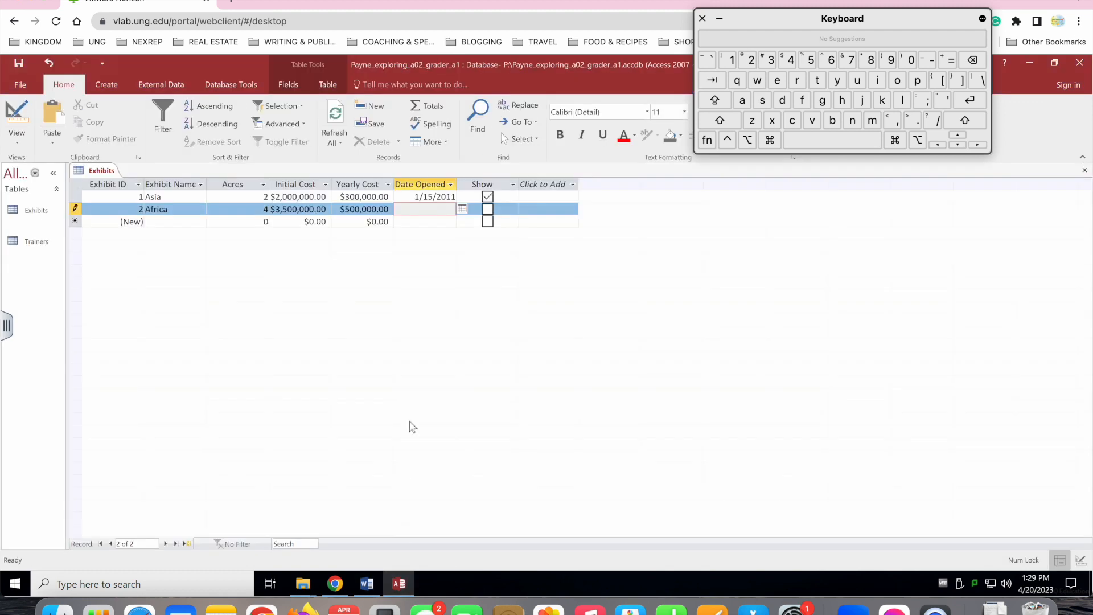
click(752, 57)
click(932, 121)
click(764, 63)
click(938, 124)
click(750, 61)
click(913, 61)
click(732, 60)
click(786, 60)
- Check the Africa exhibit's Show value in Word and mark its Show field as Yes in Access
click(389, 587)
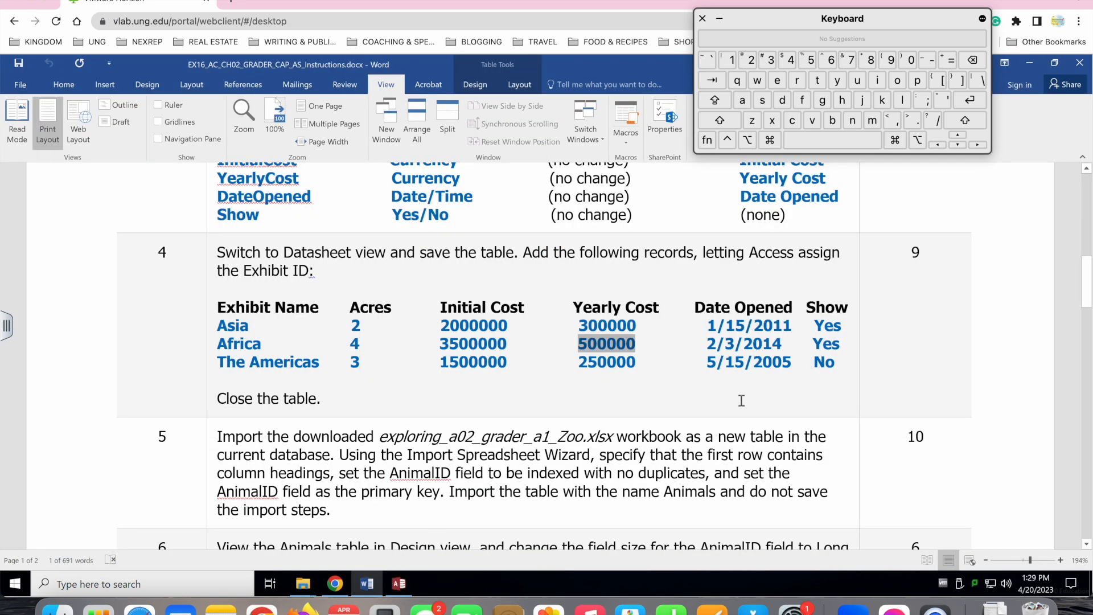
click(398, 584)
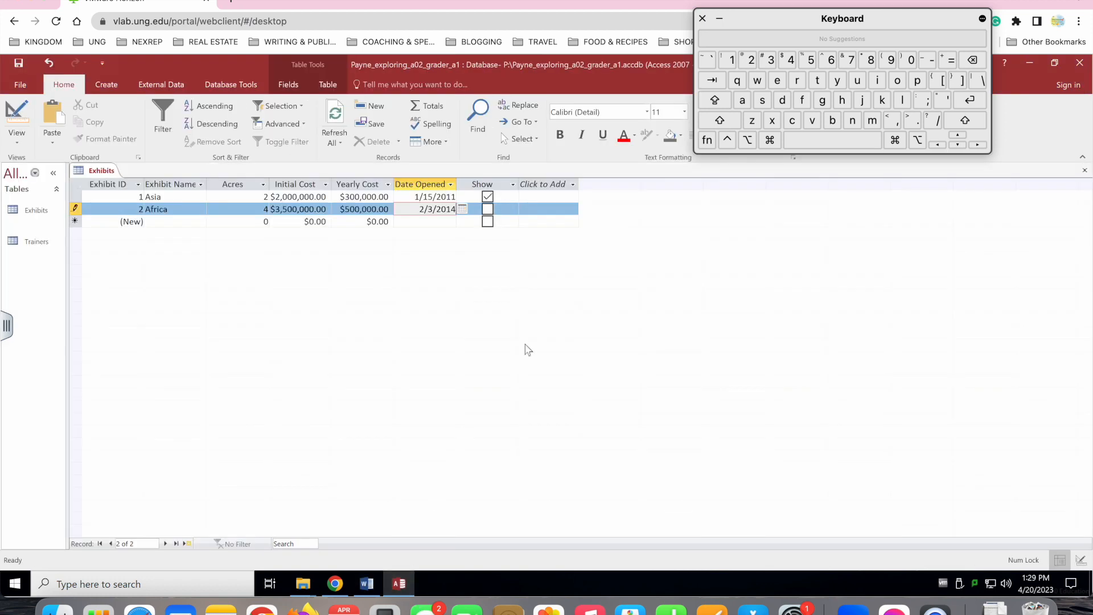
click(488, 209)
- Copy the exhibit name The Americas from the Word instructions and enter it as the third record's Exhibit Name in Access
click(367, 583)
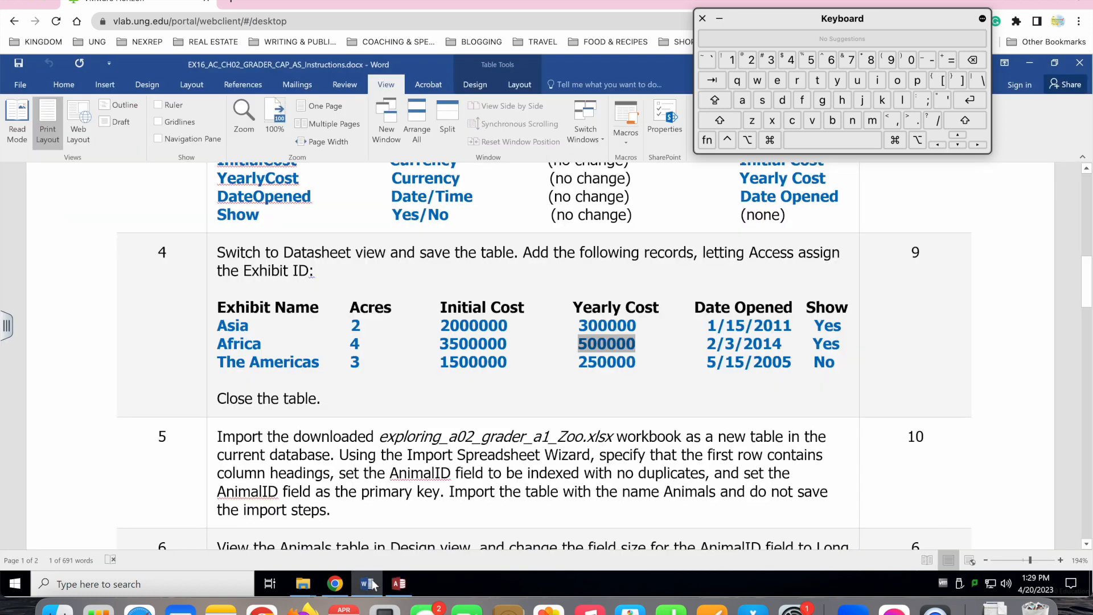
drag(218, 363, 319, 366)
key(super+c)
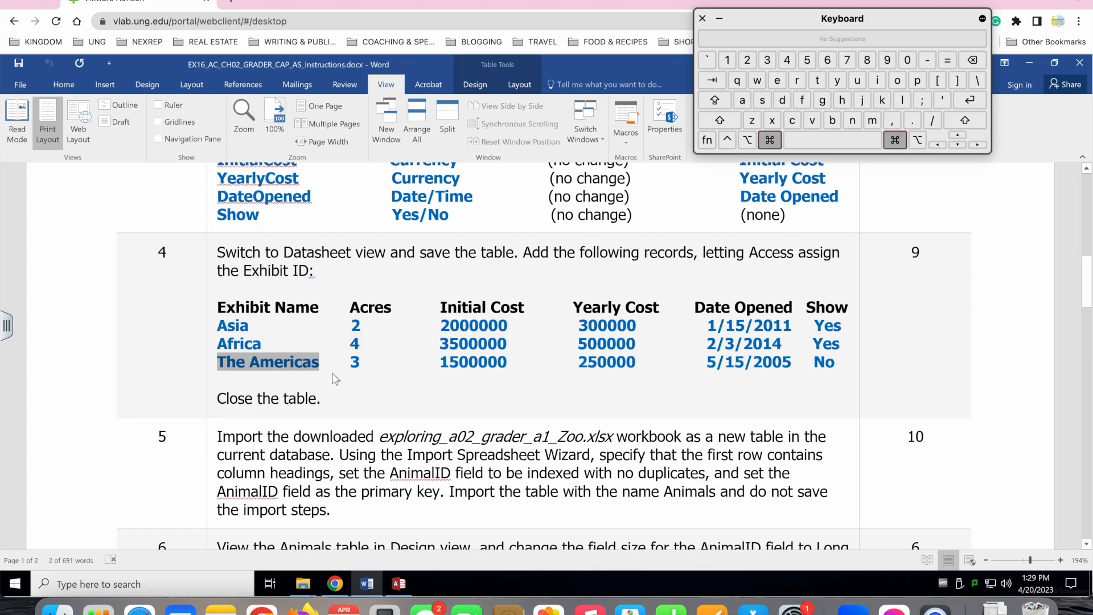
click(399, 584)
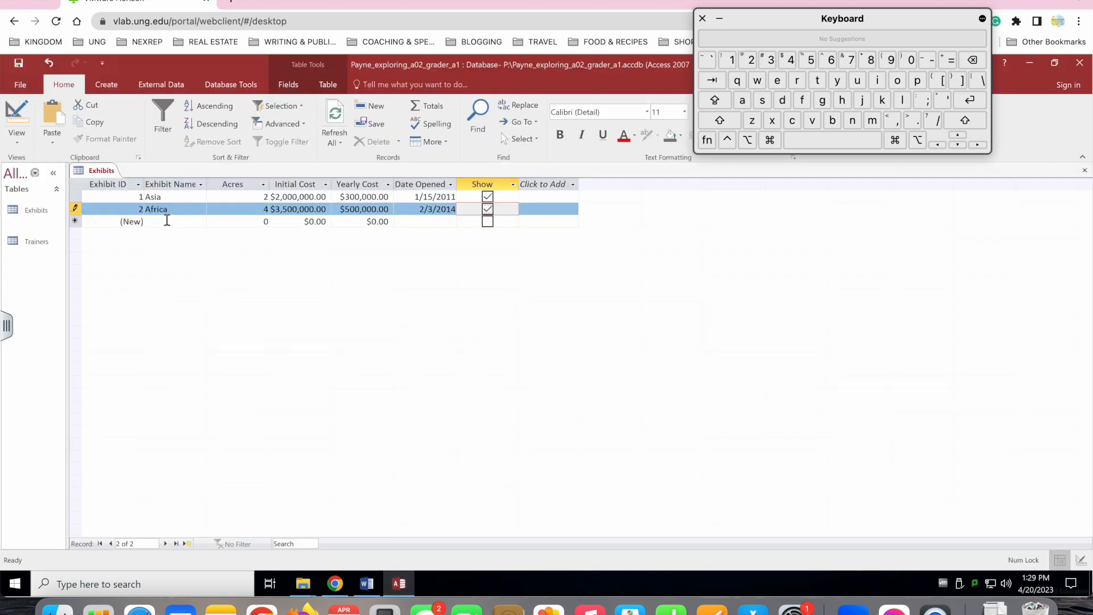
click(167, 220)
key(super+v)
key(Tab)
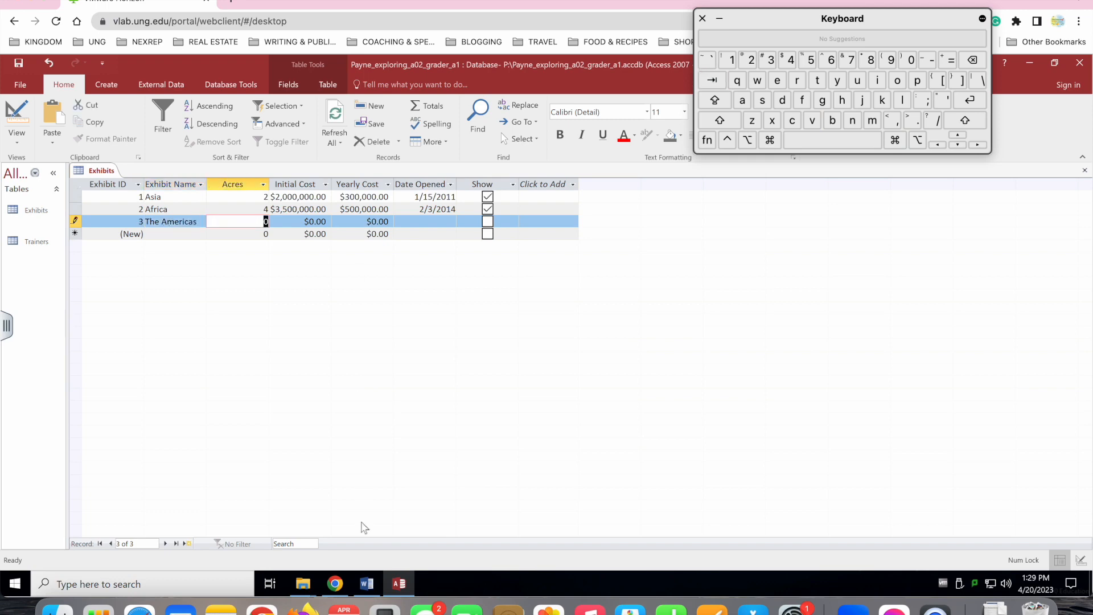
- Check The Americas exhibit's acreage in Word and enter 3 as its Acres in Access
click(367, 584)
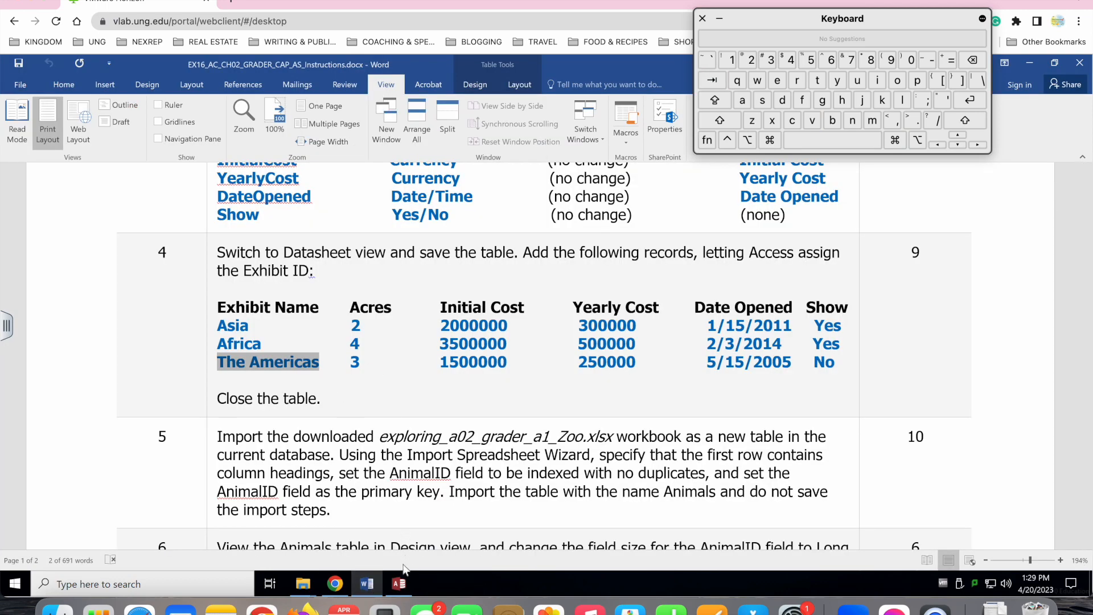
click(399, 583)
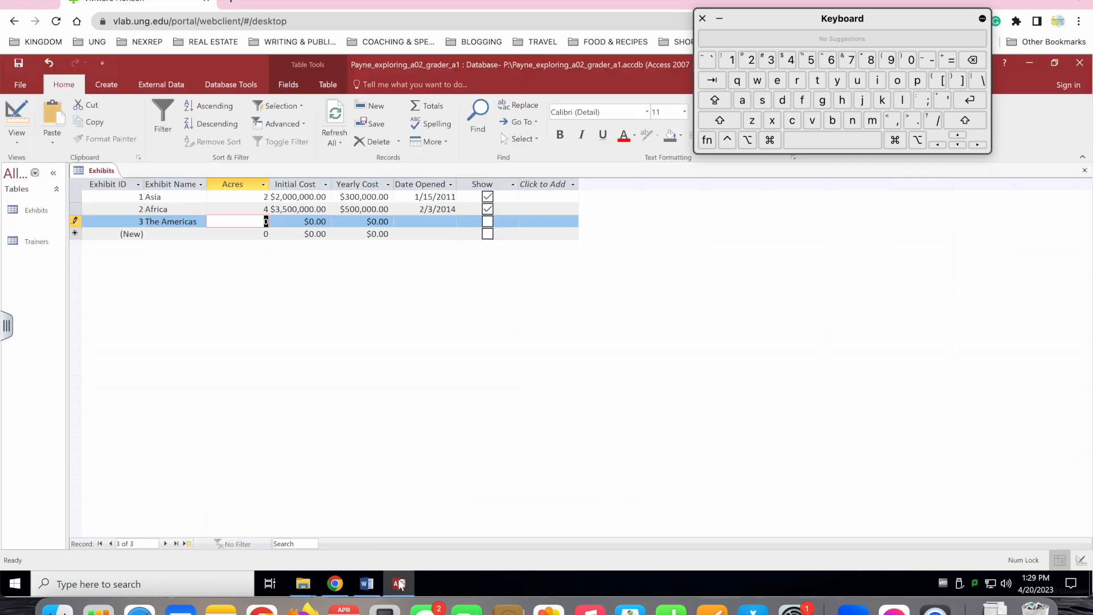
click(768, 60)
key(Tab)
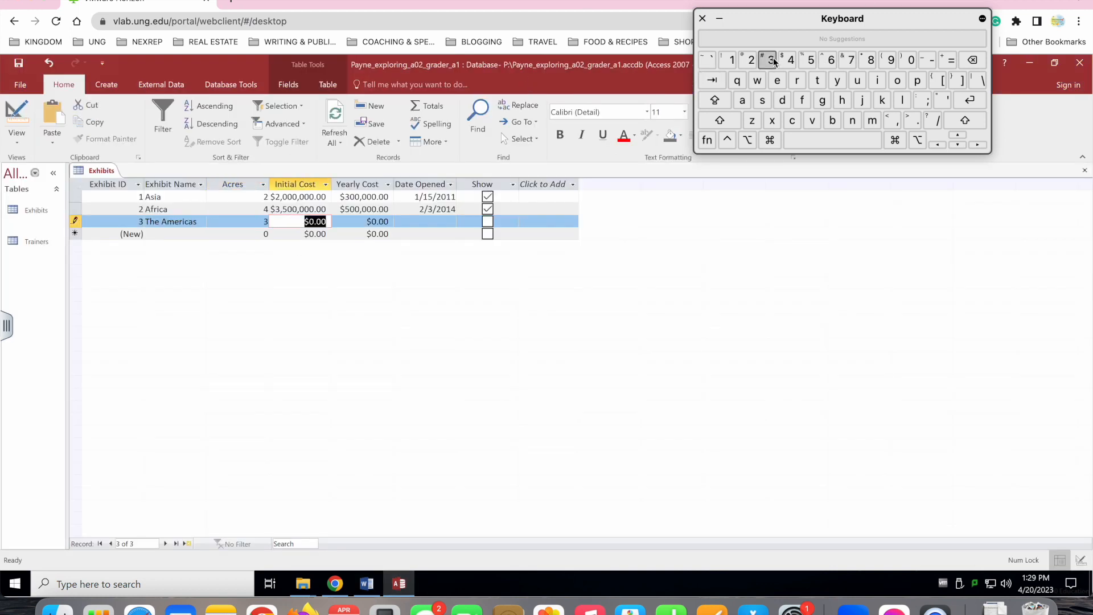
- Enter 1500000 as The Americas record's Initial Cost, correcting any extra zero
click(732, 60)
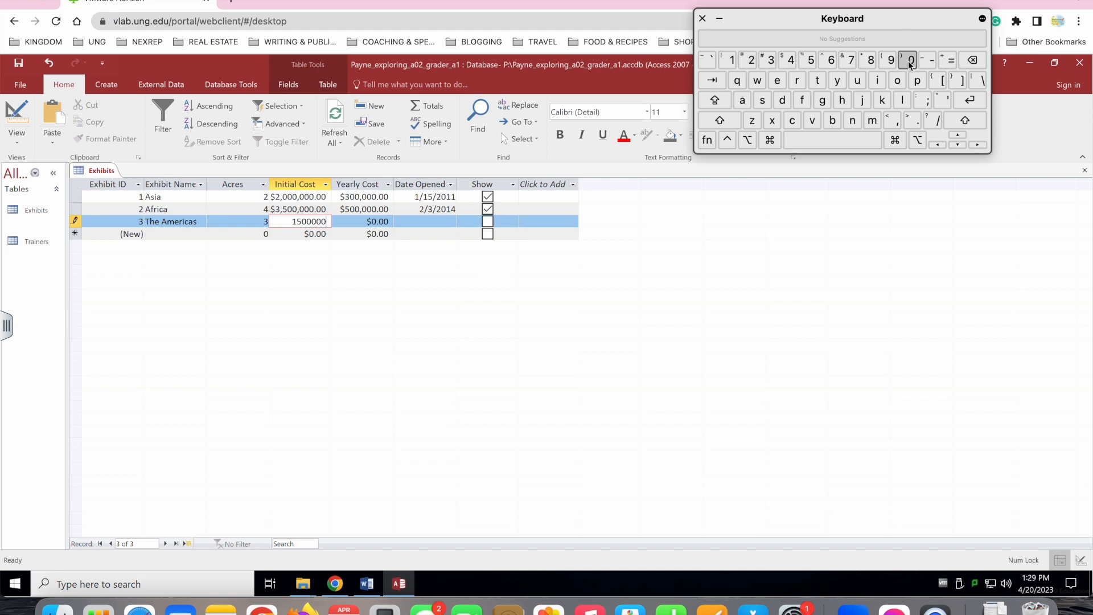
key(Tab)
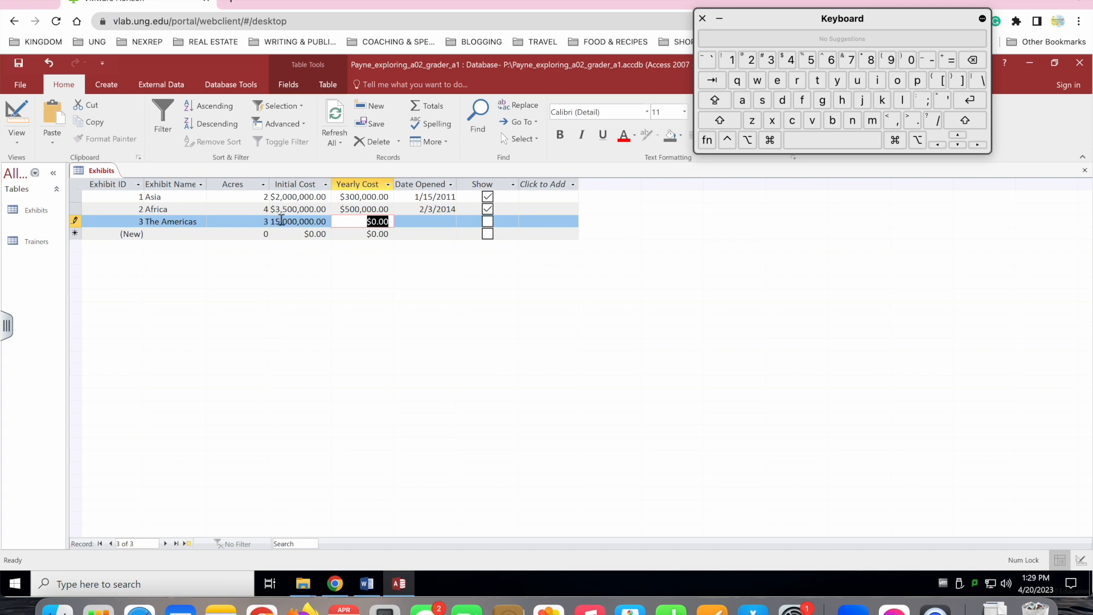
click(299, 221)
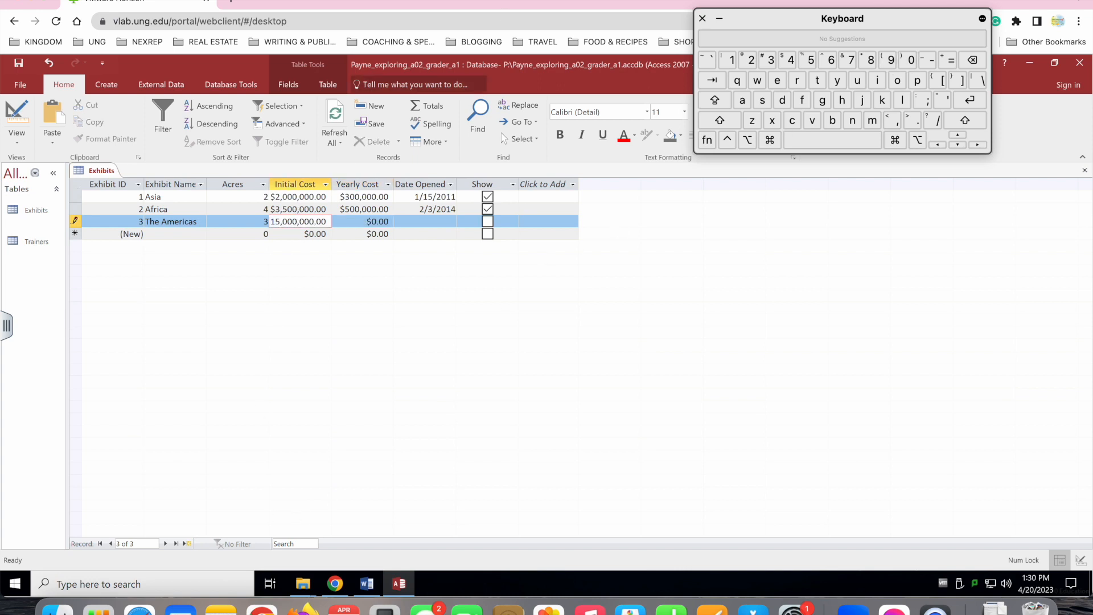
click(973, 60)
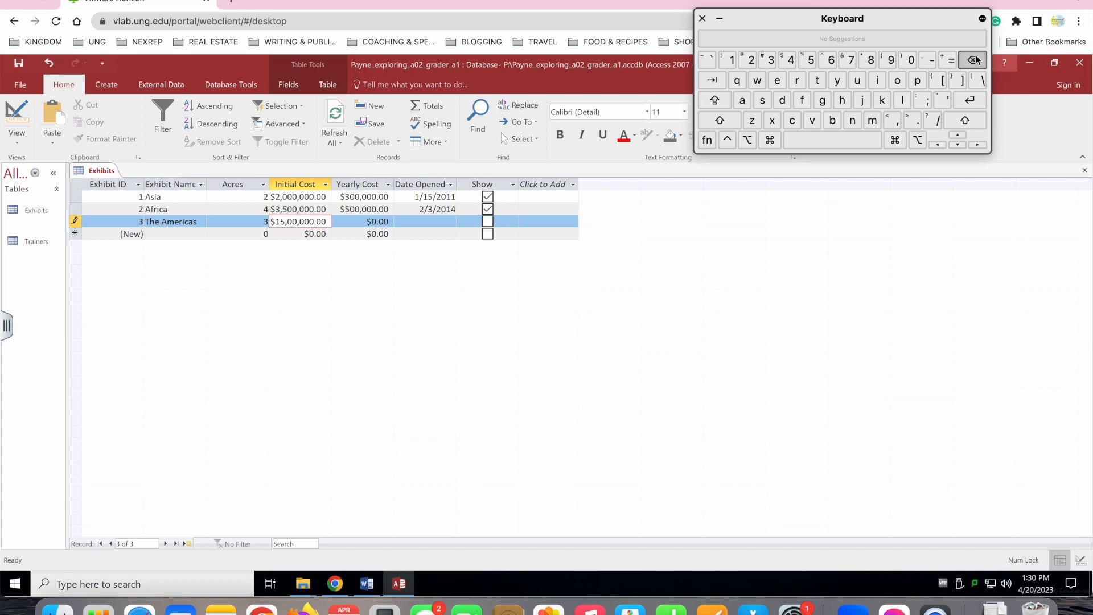
click(712, 80)
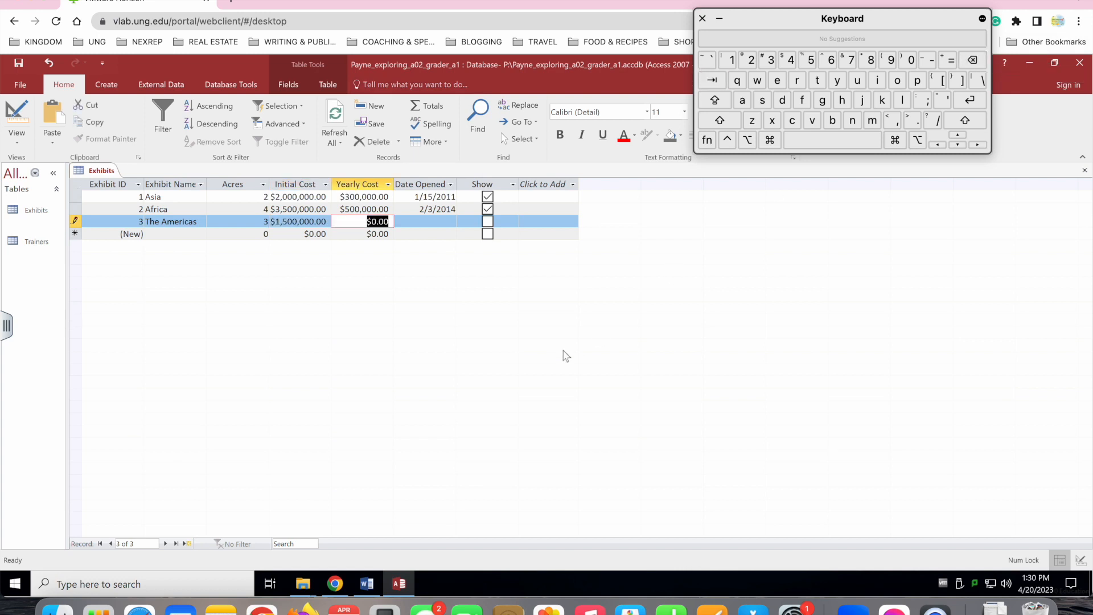
- Check The Americas exhibit's yearly cost in Word and enter 250000 as its Yearly Cost in Access
click(367, 584)
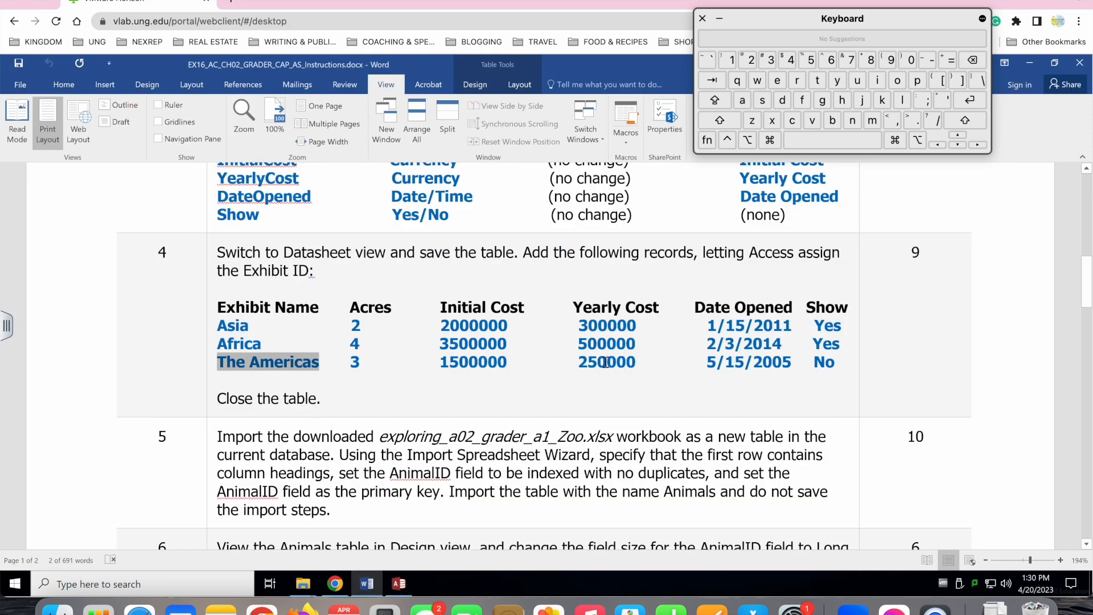
click(400, 587)
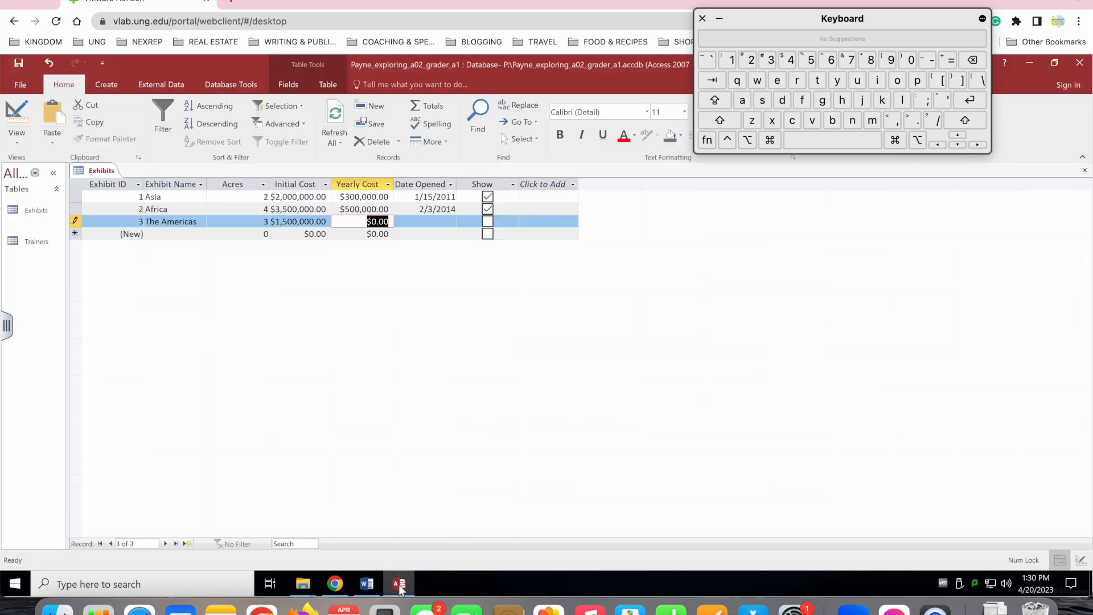
click(750, 61)
click(909, 61)
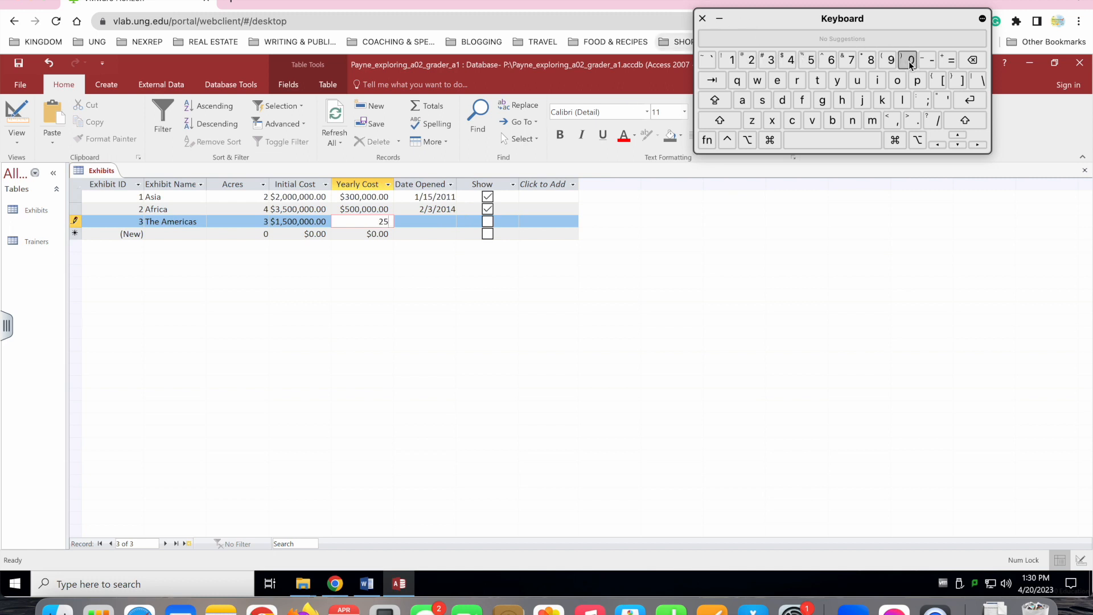
click(910, 61)
click(712, 79)
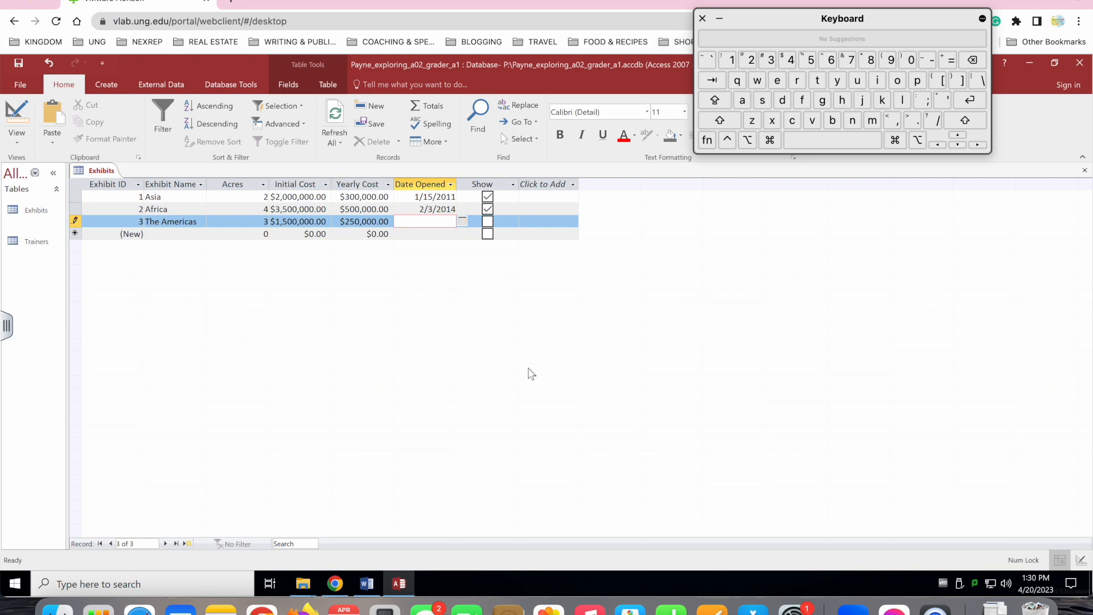
- Check The Americas exhibit's opening date in Word and enter 5/15/2005 as its Date Opened in Access
click(363, 589)
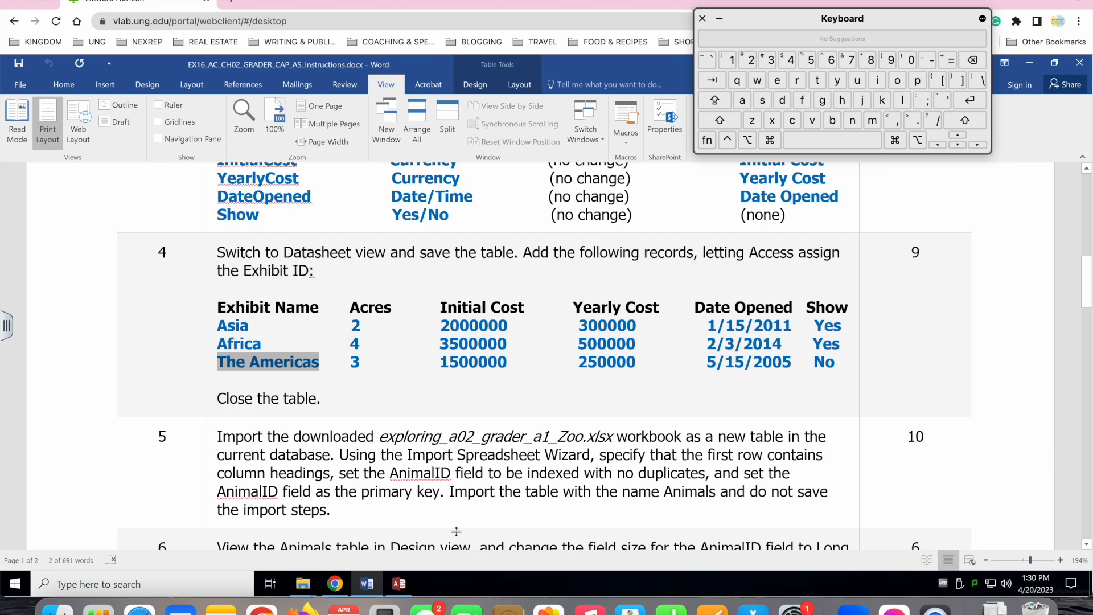
click(400, 587)
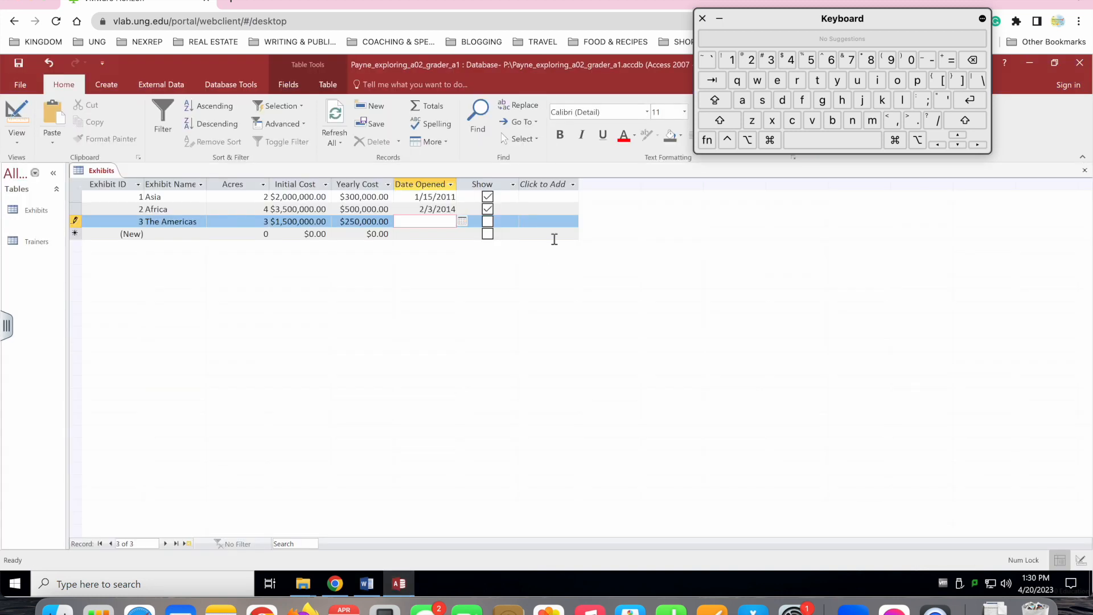
click(811, 60)
click(938, 120)
click(731, 61)
click(810, 60)
click(934, 122)
click(750, 63)
click(911, 60)
click(911, 60)
click(809, 59)
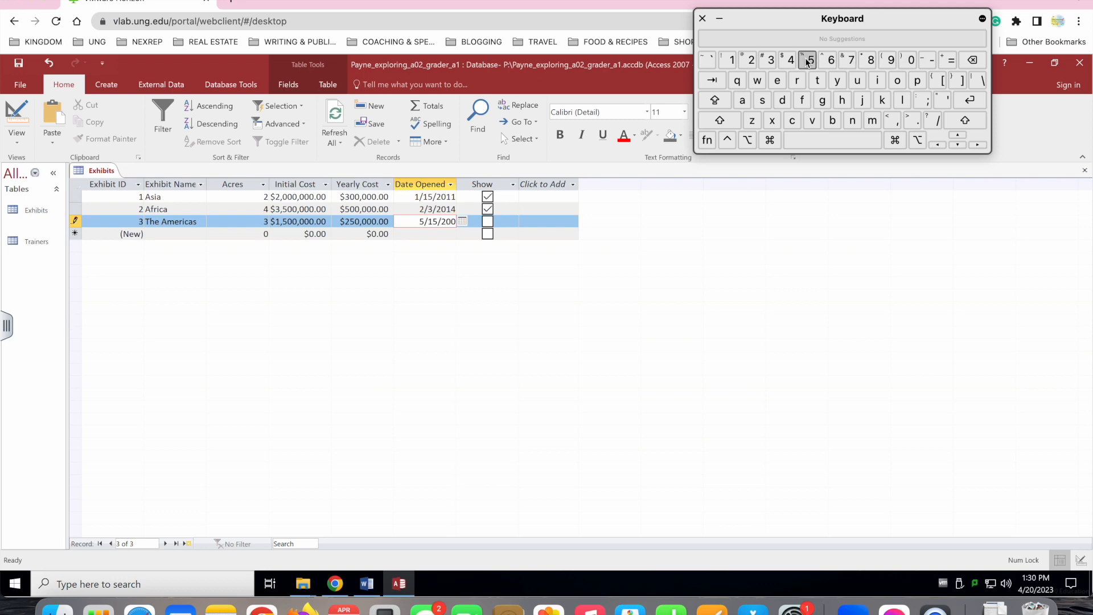
click(712, 80)
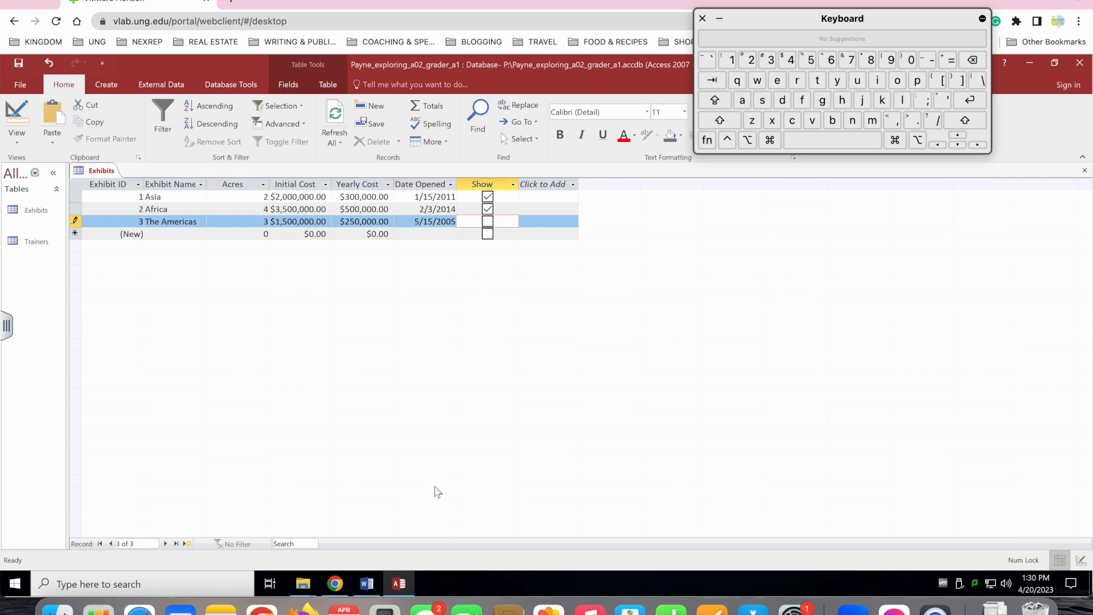
- Check the rest of step 4 in Word, keep Show as No for The Americas, and close the Exhibits table in Access
click(366, 584)
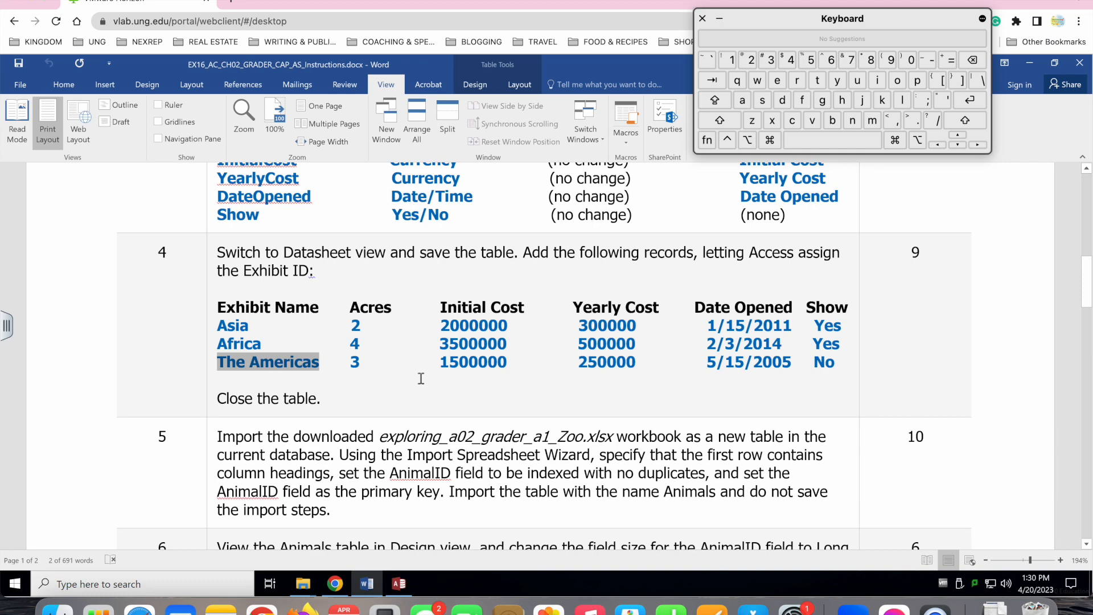
triple_click(307, 400)
key(super+Tab)
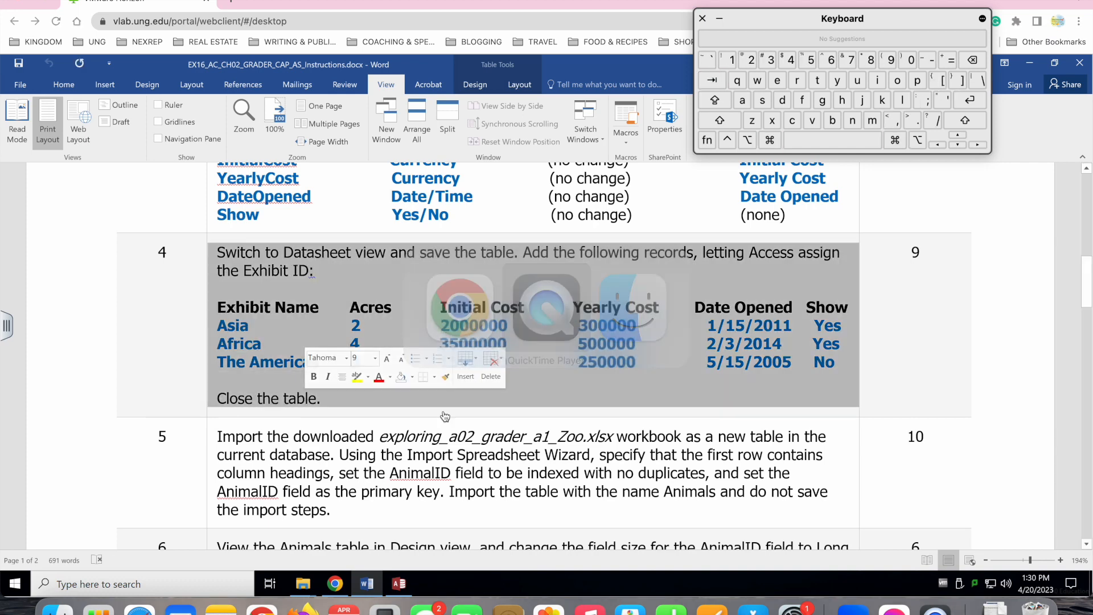
key(super+Tab)
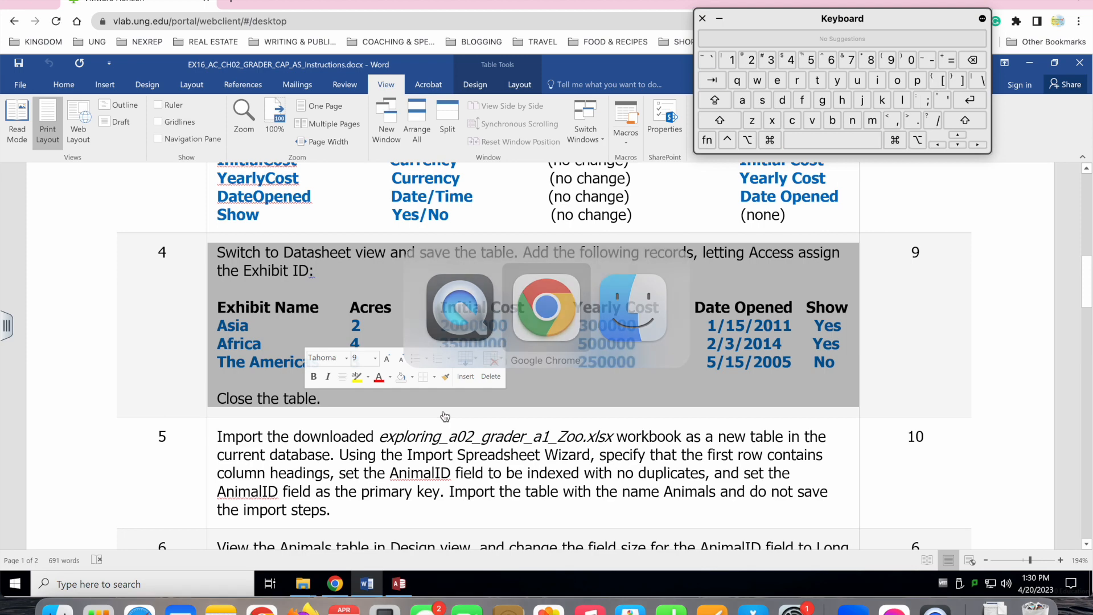
click(399, 583)
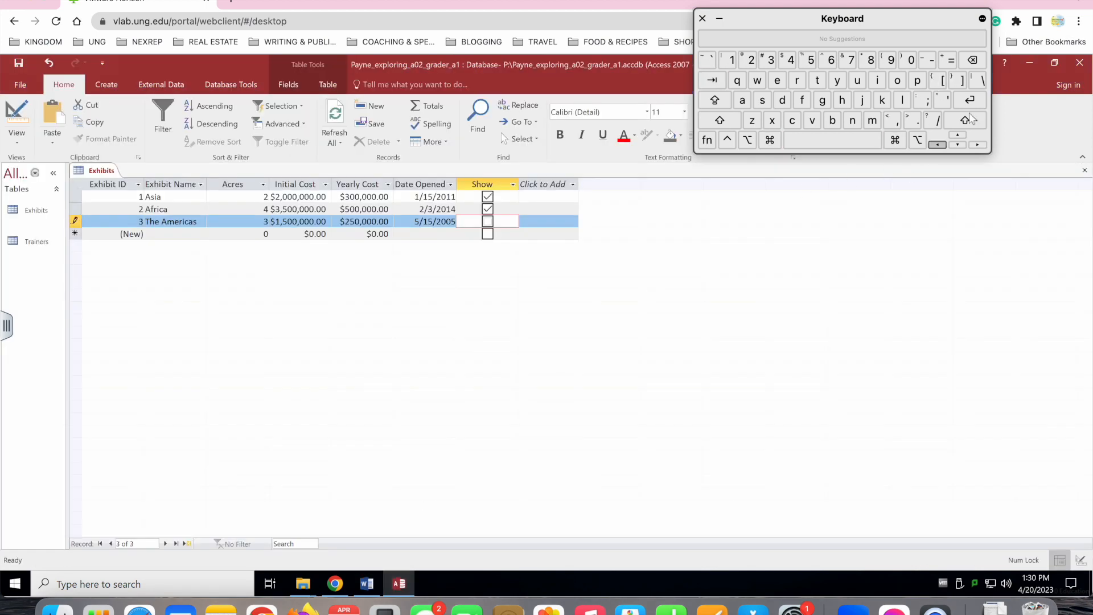
click(1084, 170)
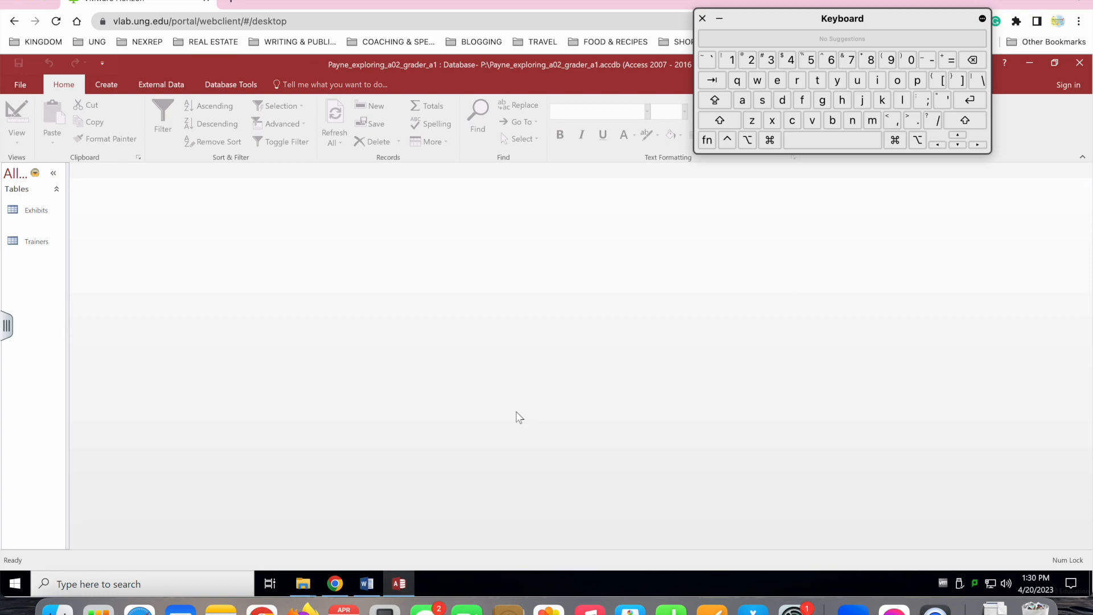
- Read step 5 of the Word instructions and start an Excel spreadsheet import in Access
click(366, 584)
scroll(323, 371, down, 3)
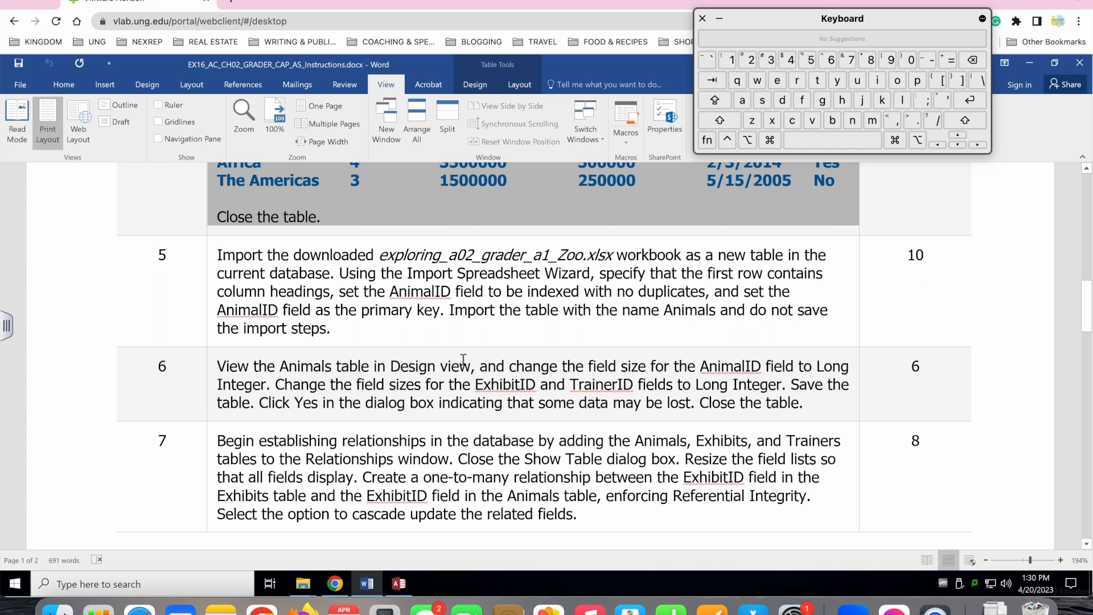
click(360, 257)
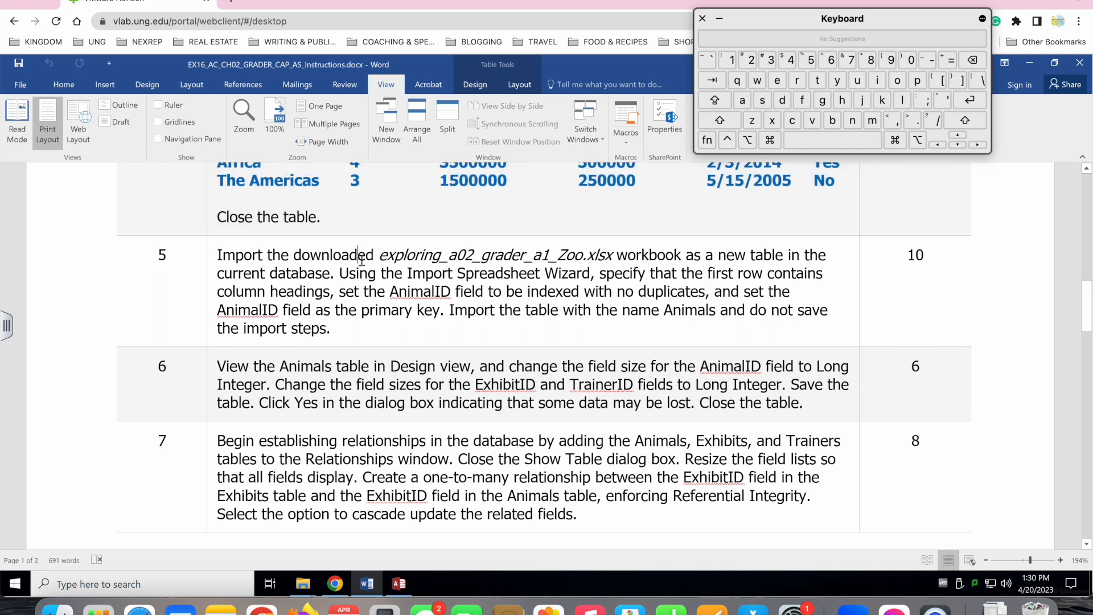
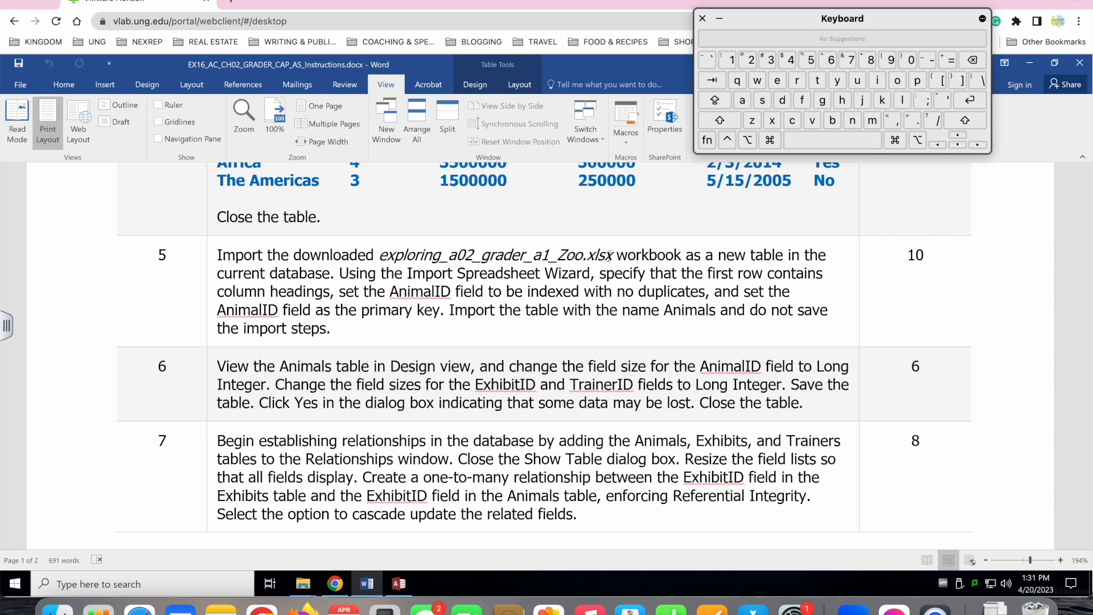
triple_click(356, 272)
click(355, 272)
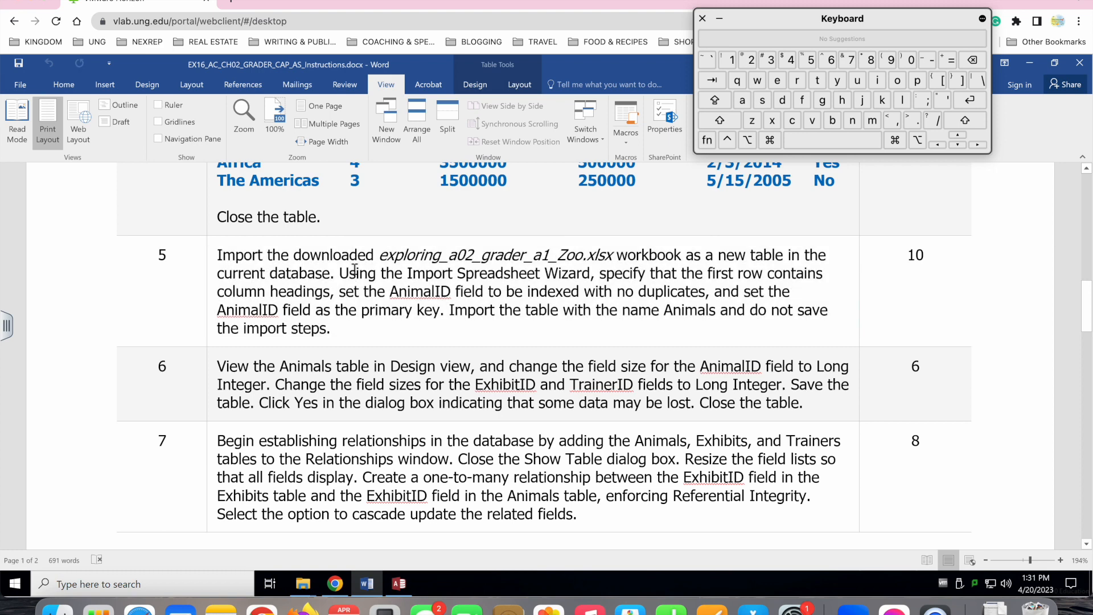
click(400, 585)
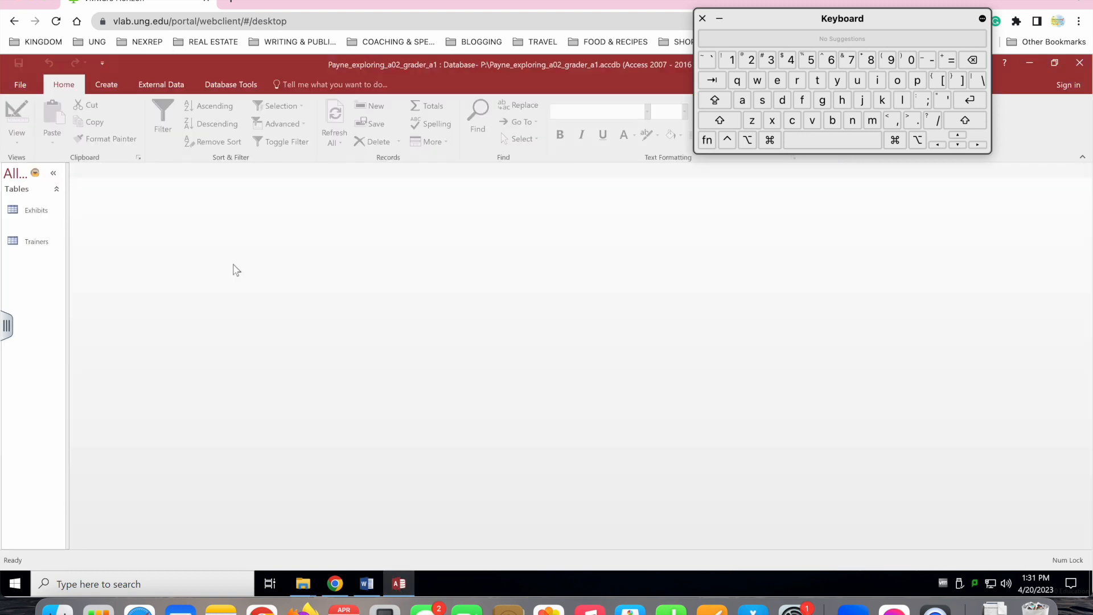
click(158, 84)
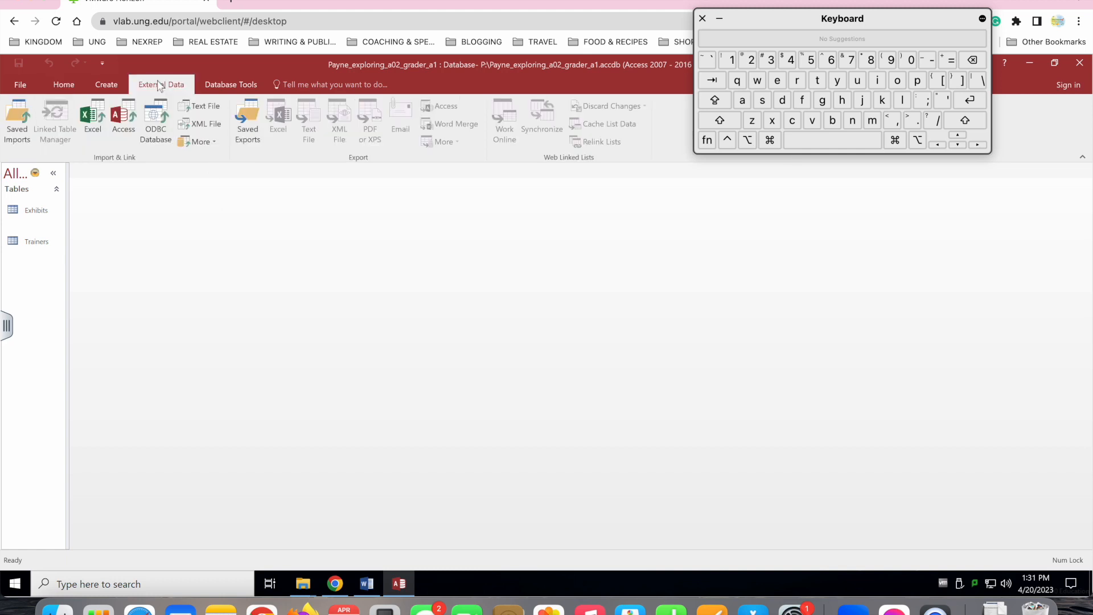
click(97, 121)
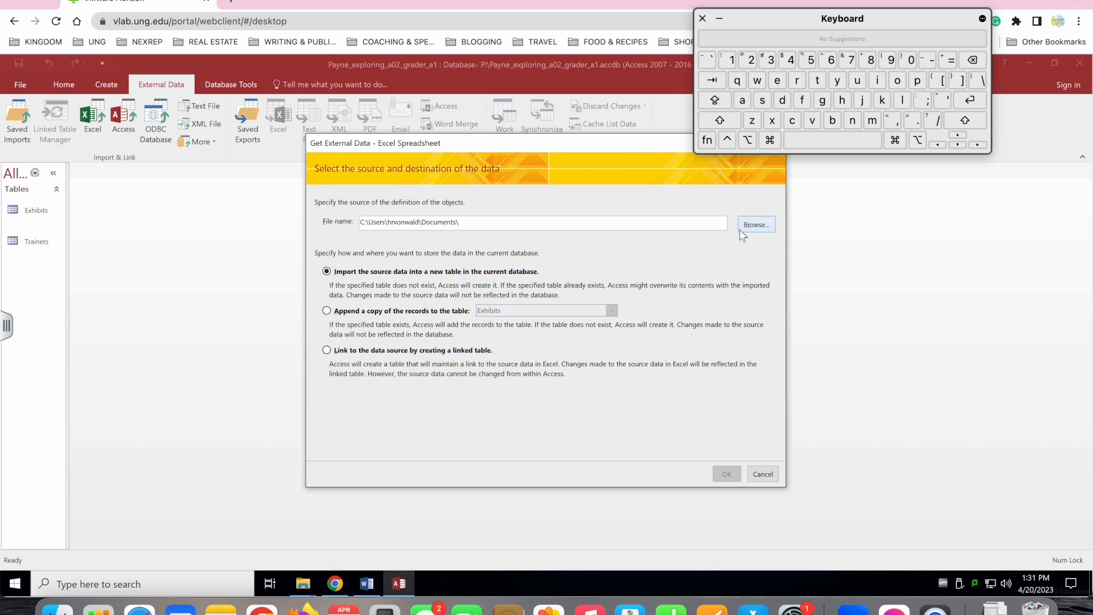
- Choose exploring_a02_grader_a1_Zoo.xlsx from the P: drive as the source for a new table and open the Import Spreadsheet Wizard
click(755, 226)
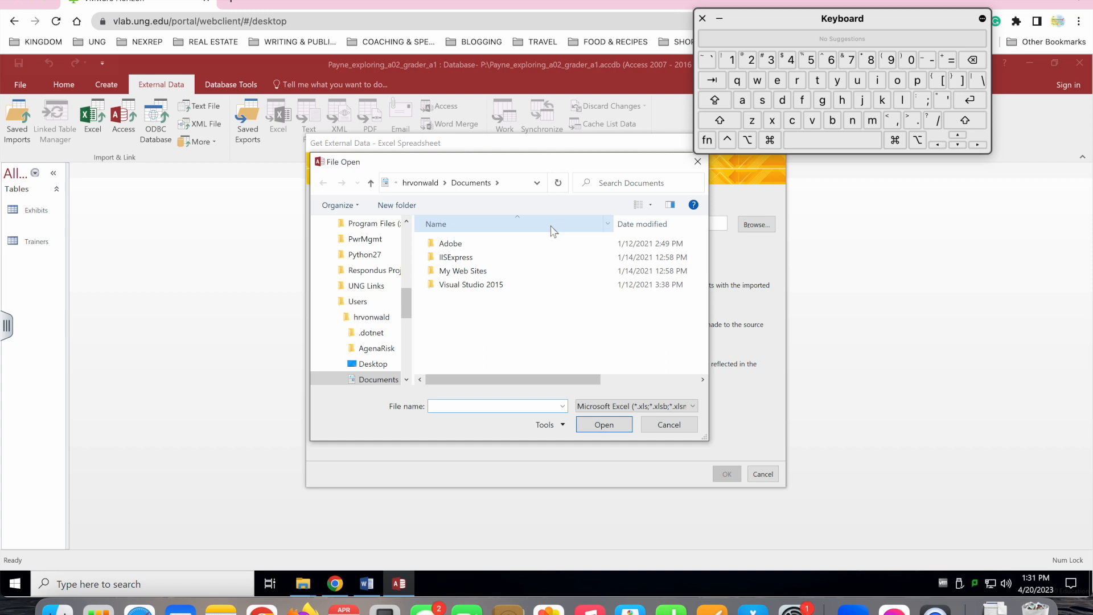
click(408, 362)
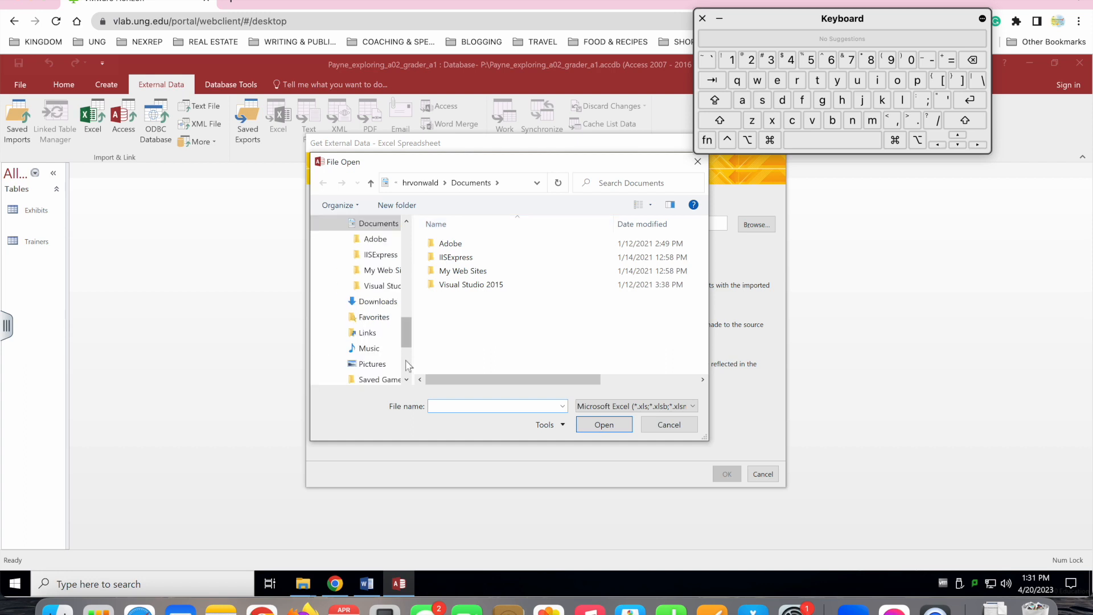
click(408, 368)
click(367, 332)
click(479, 298)
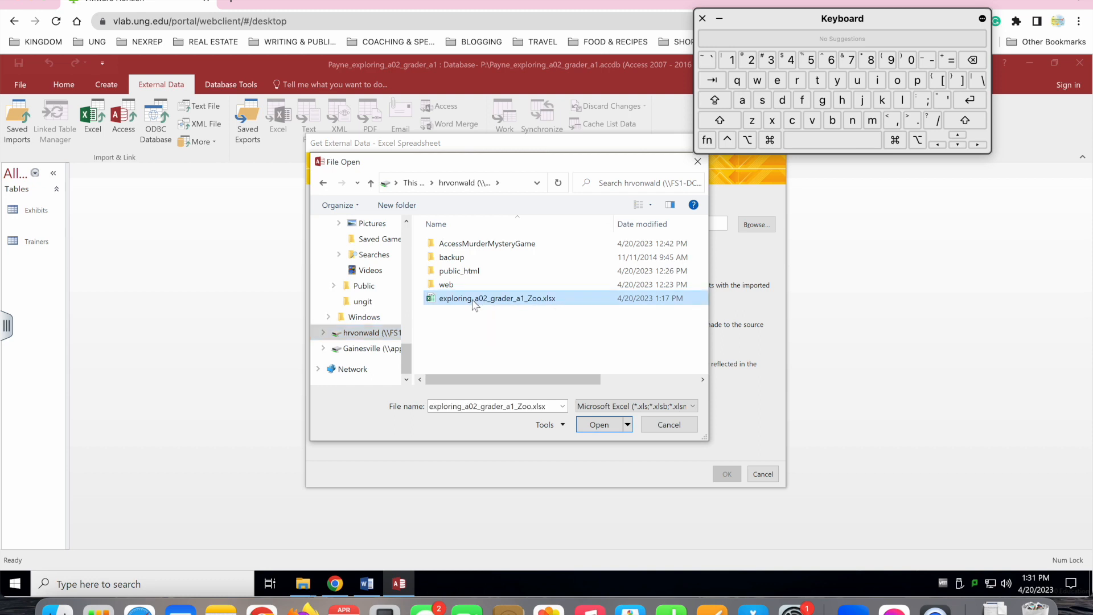
click(599, 426)
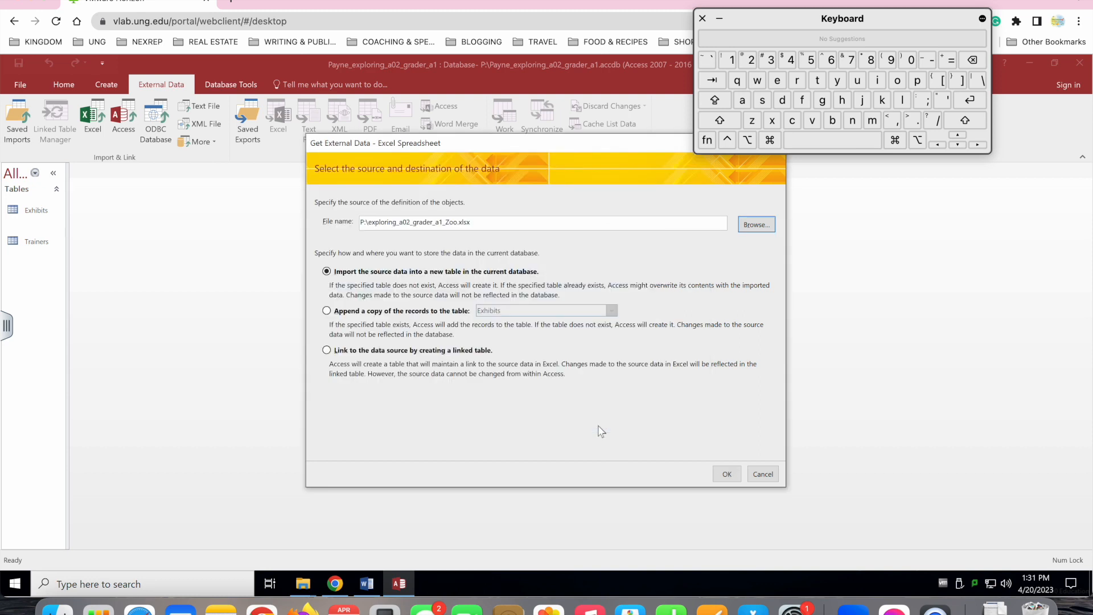
click(728, 474)
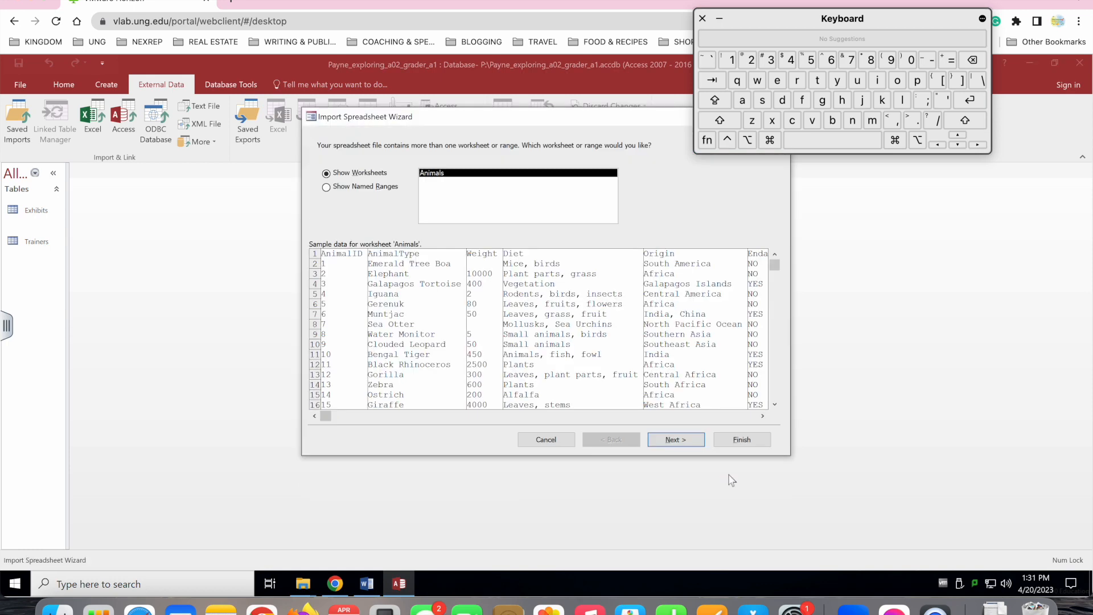
- Read step 5's wizard requirements in Word, then choose the Animals worksheet in Access and keep its first row as column headings
click(371, 578)
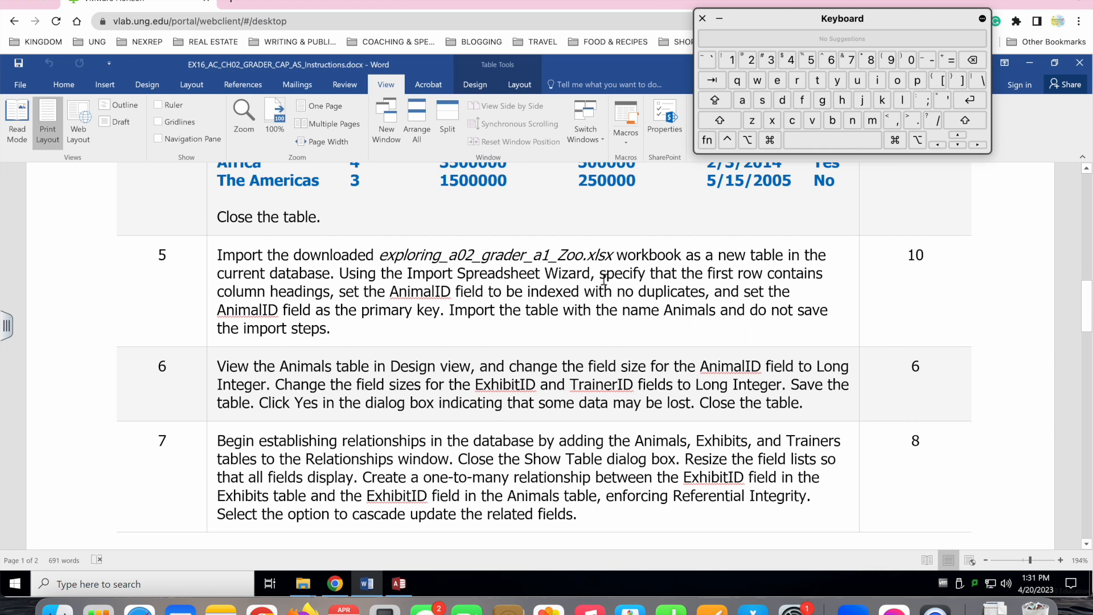
drag(602, 274, 440, 312)
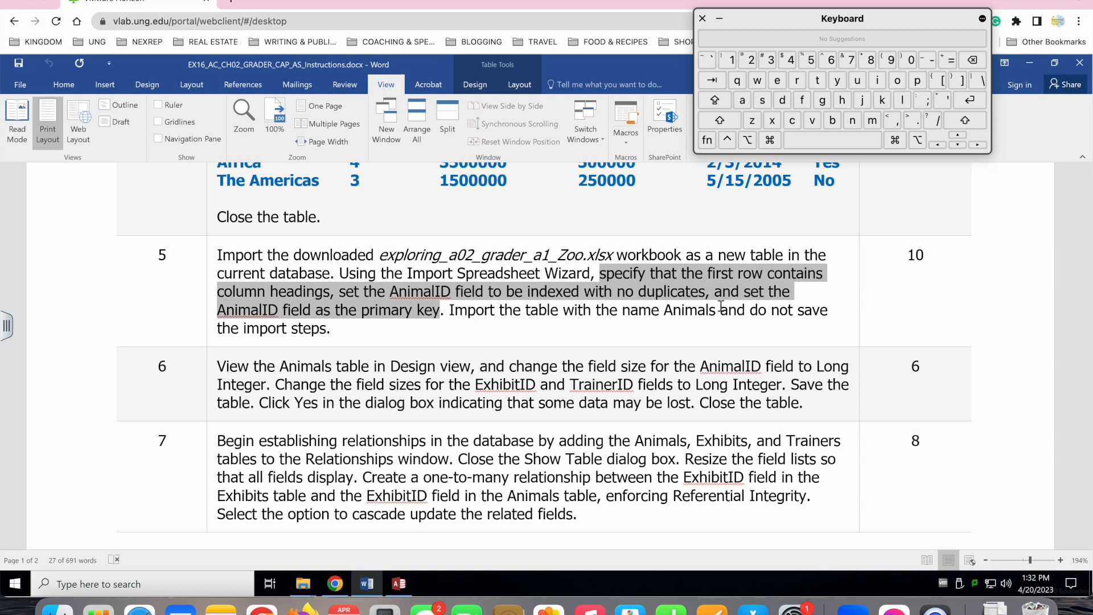
click(399, 585)
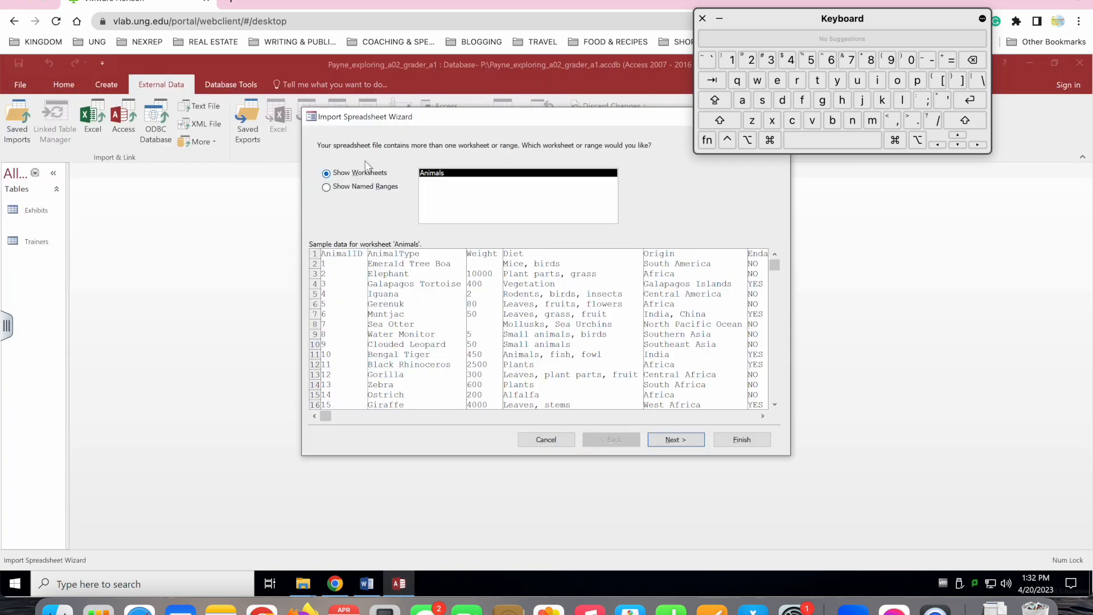
click(353, 175)
click(427, 175)
click(670, 443)
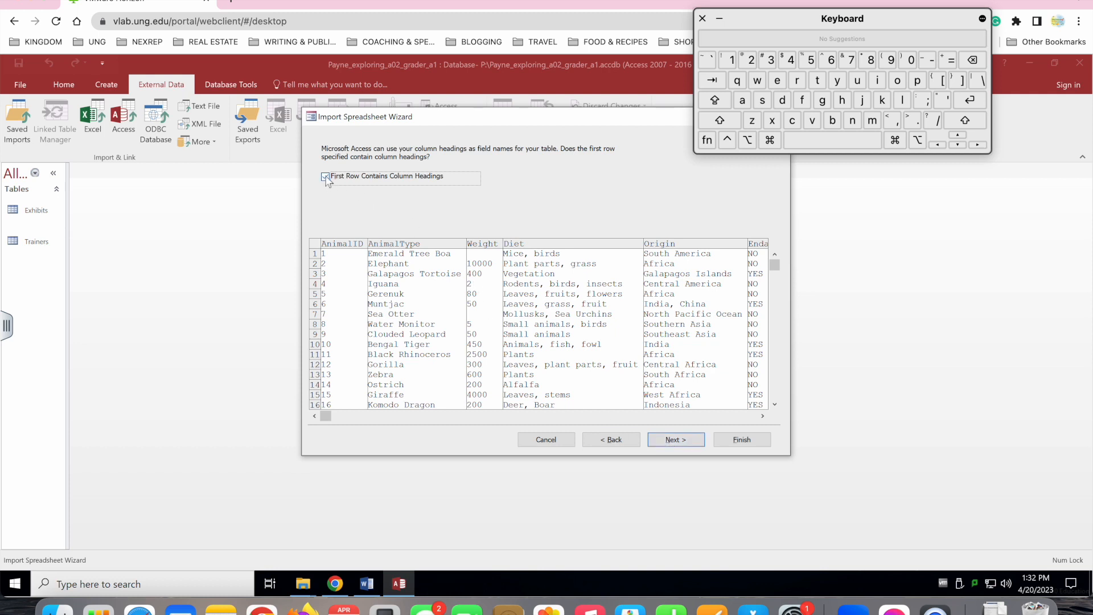
click(673, 440)
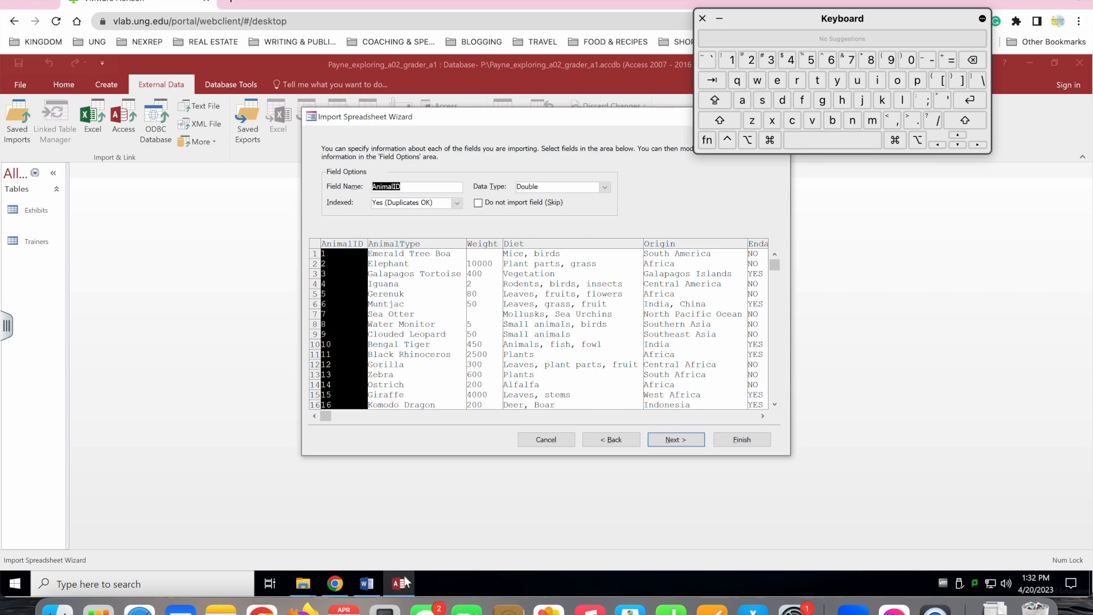
- Check the indexing requirement in Word and set the AnimalID field's Indexed option to Yes (No Duplicates) in Access
click(369, 584)
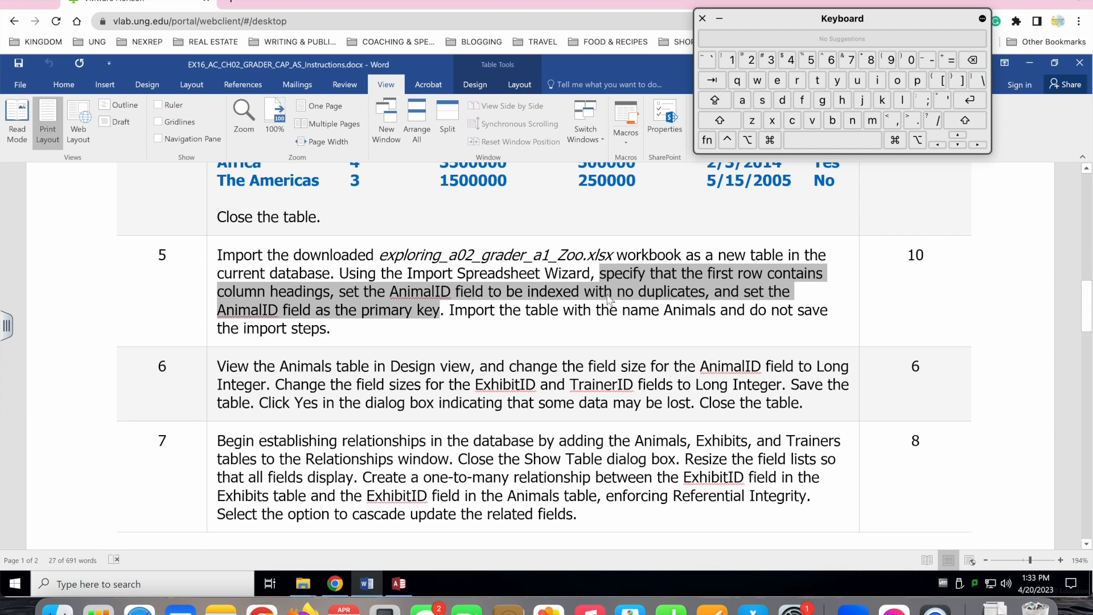
click(399, 583)
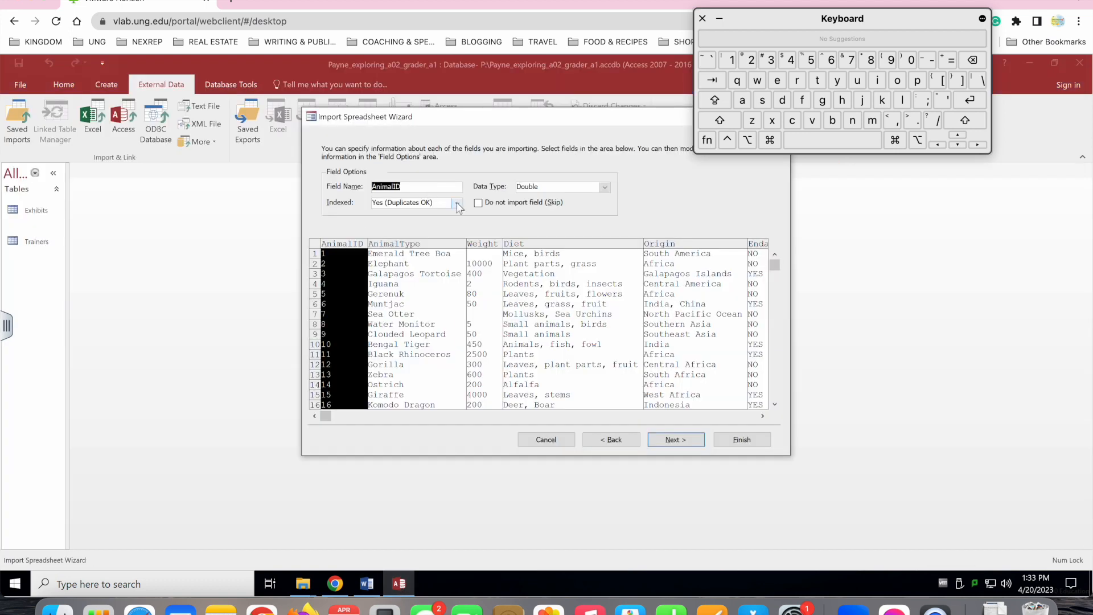
click(458, 203)
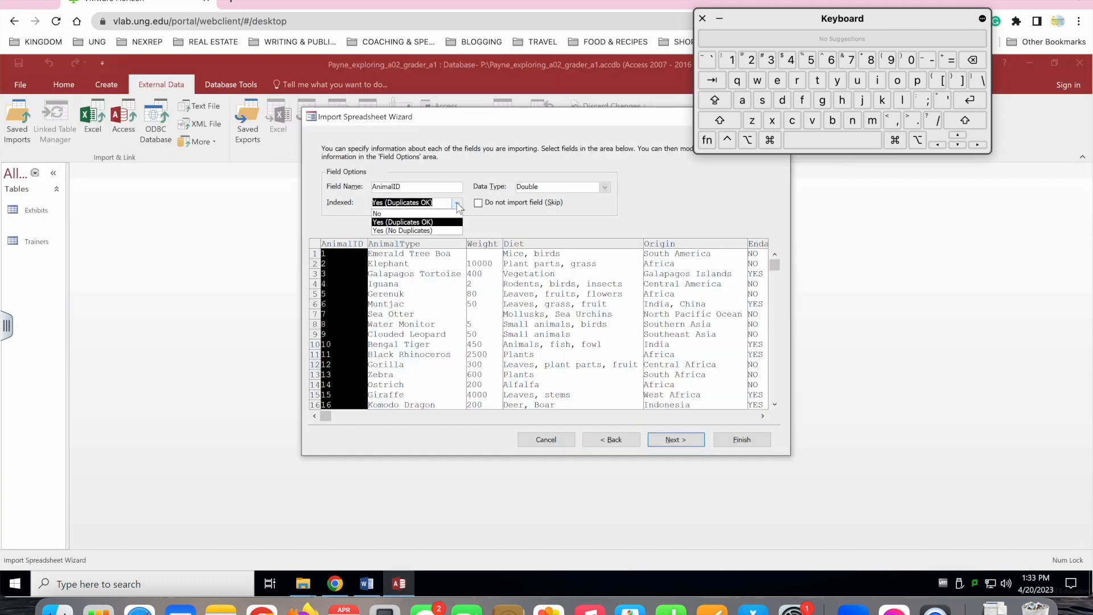
click(429, 230)
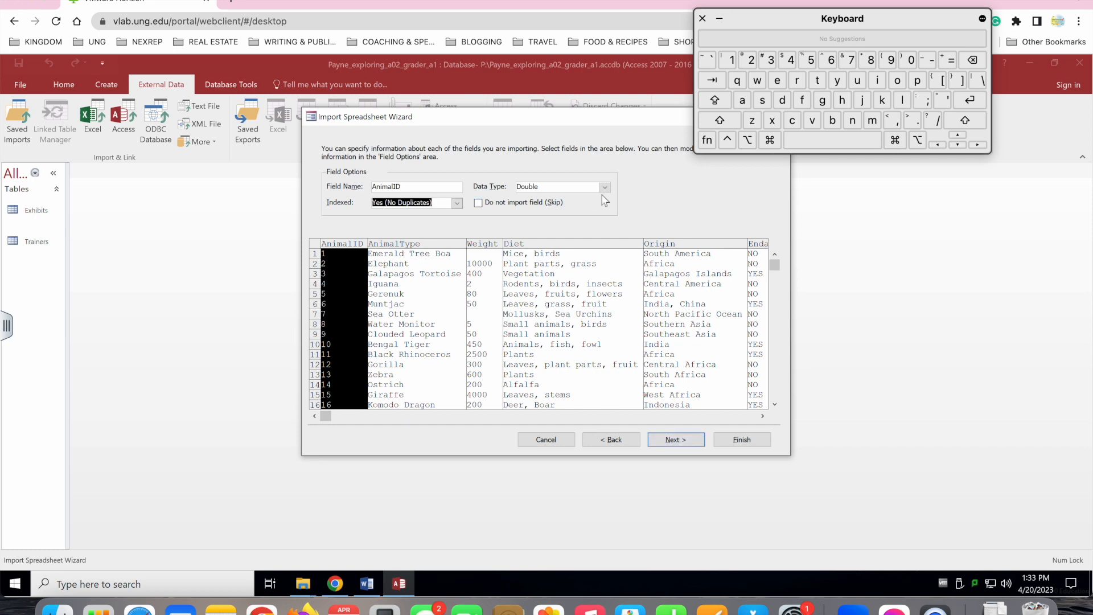
- Check the primary key requirement in Word and choose AnimalID as the new table's own primary key in Access
click(369, 585)
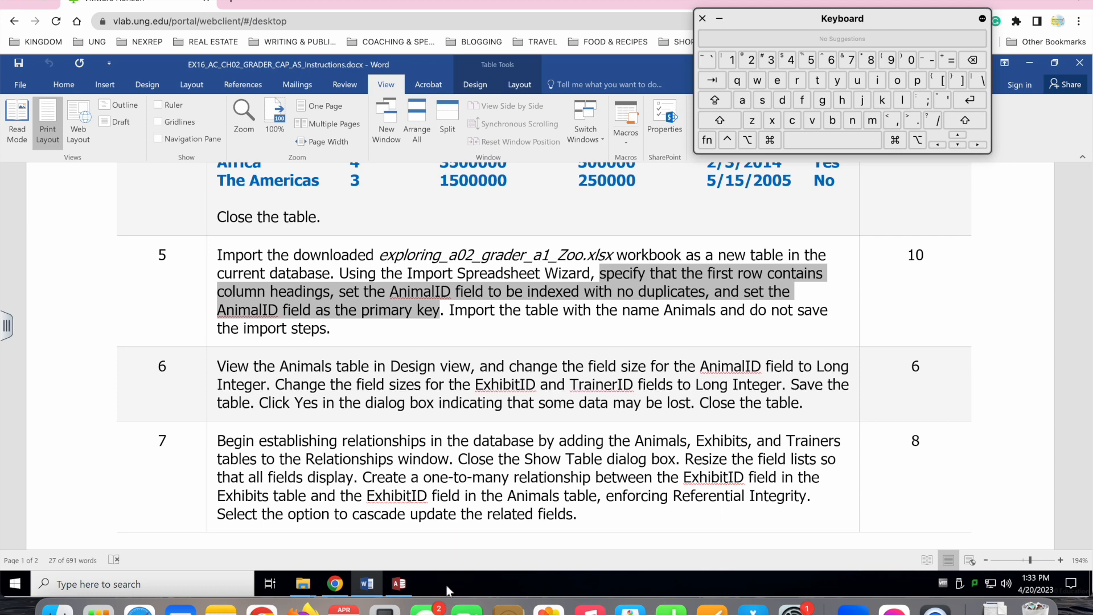
click(399, 585)
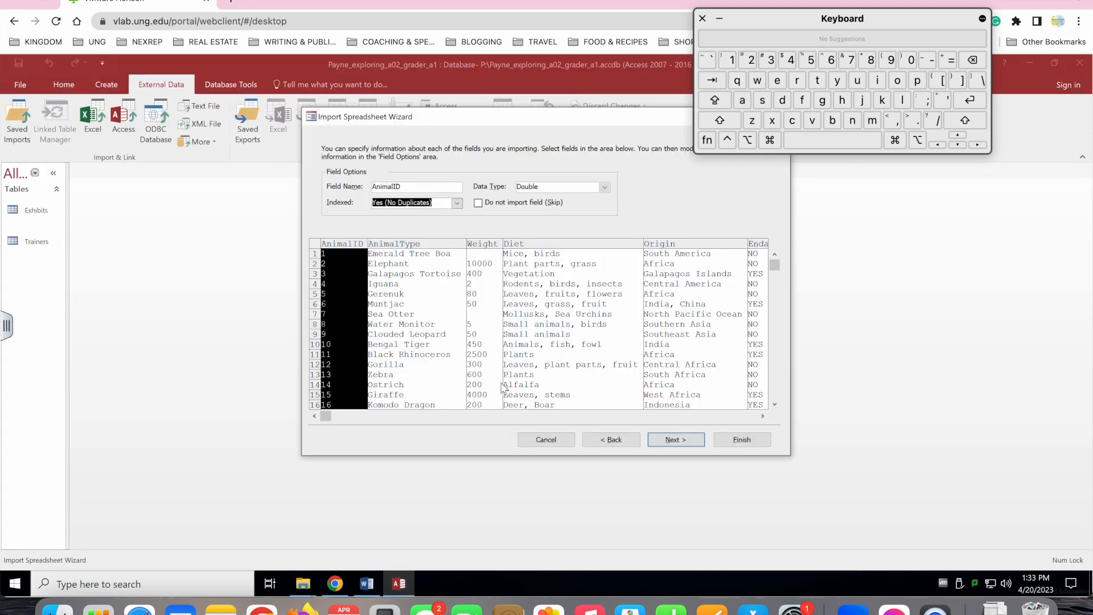
click(674, 442)
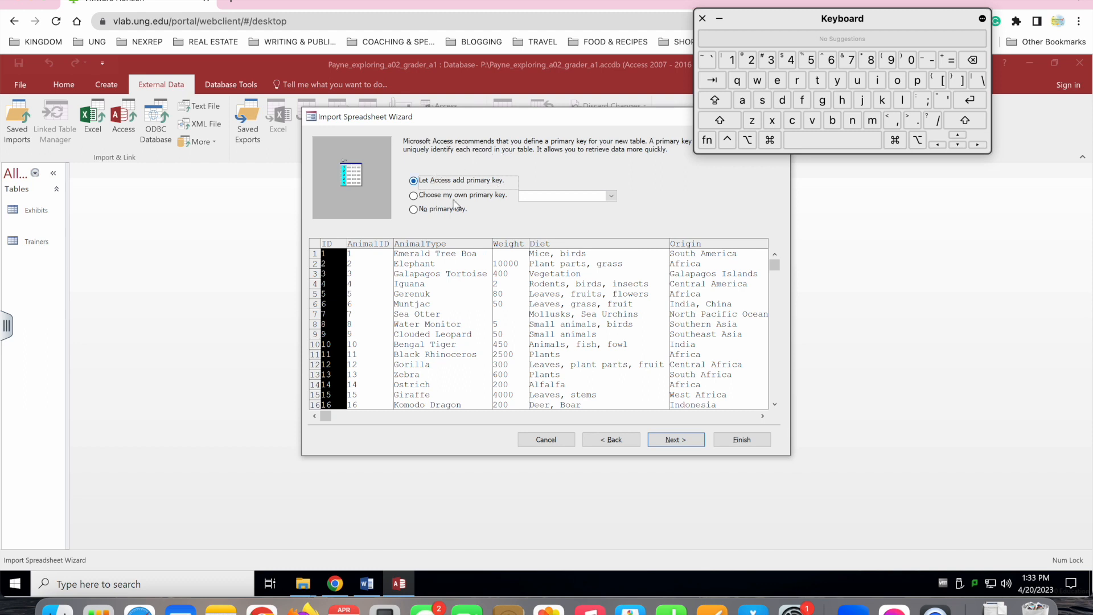
click(414, 195)
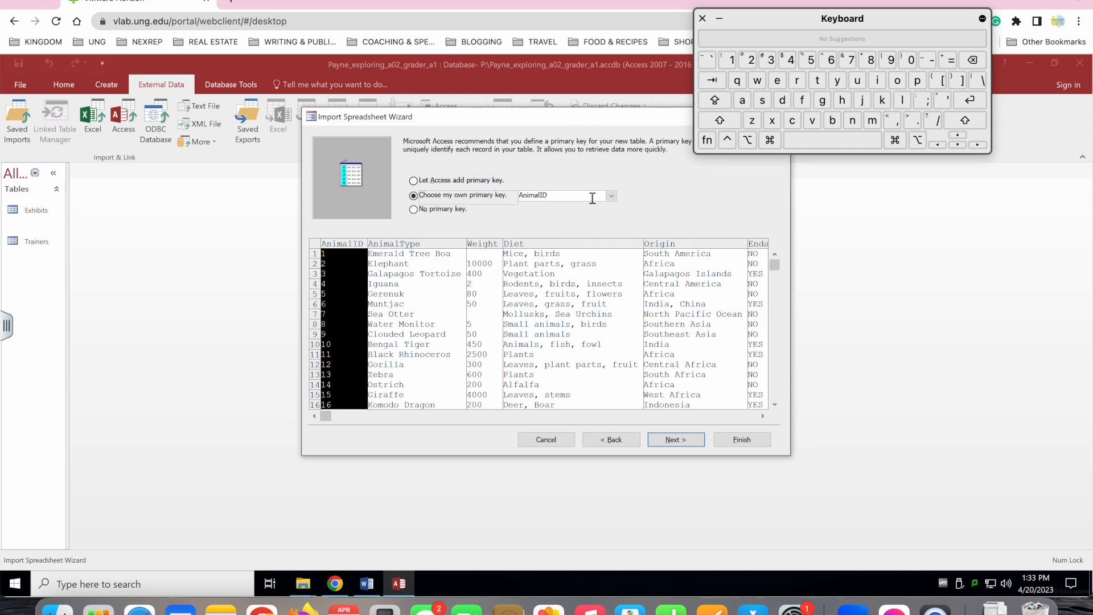
click(611, 197)
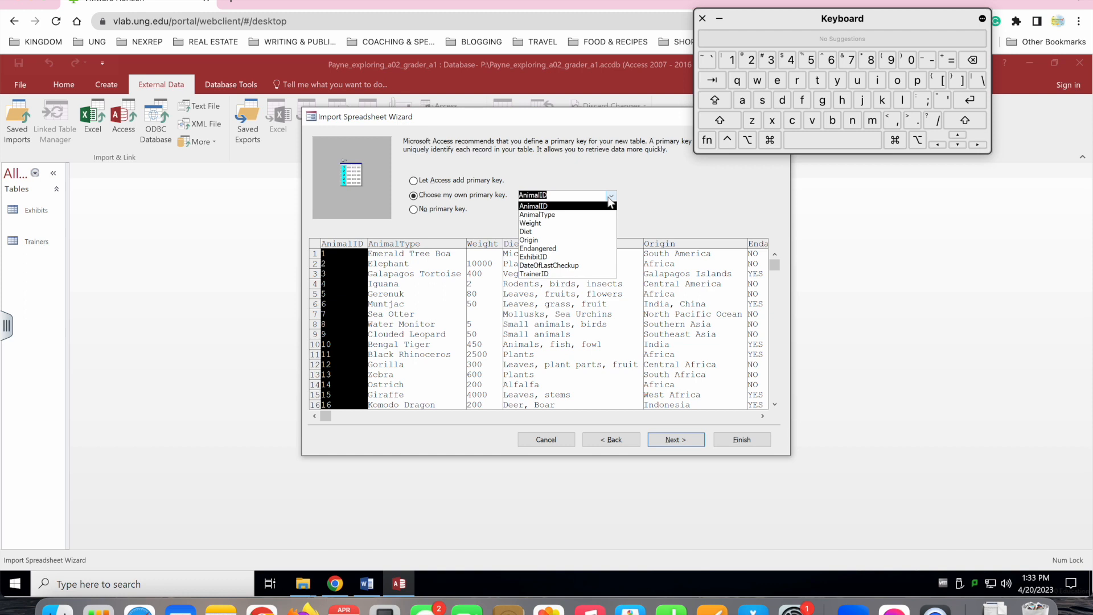
click(611, 198)
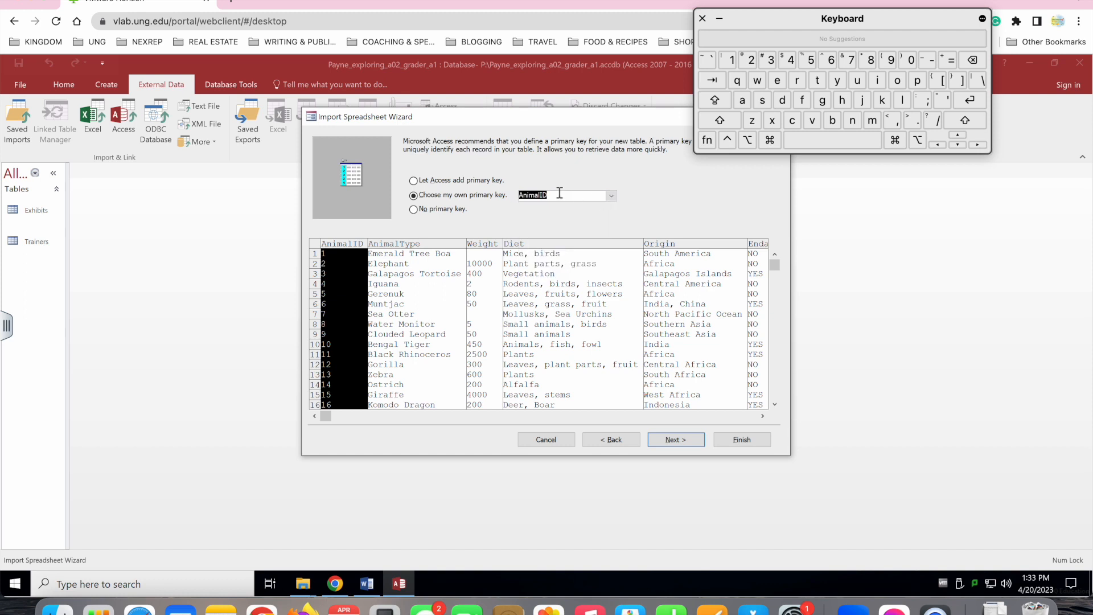
click(670, 439)
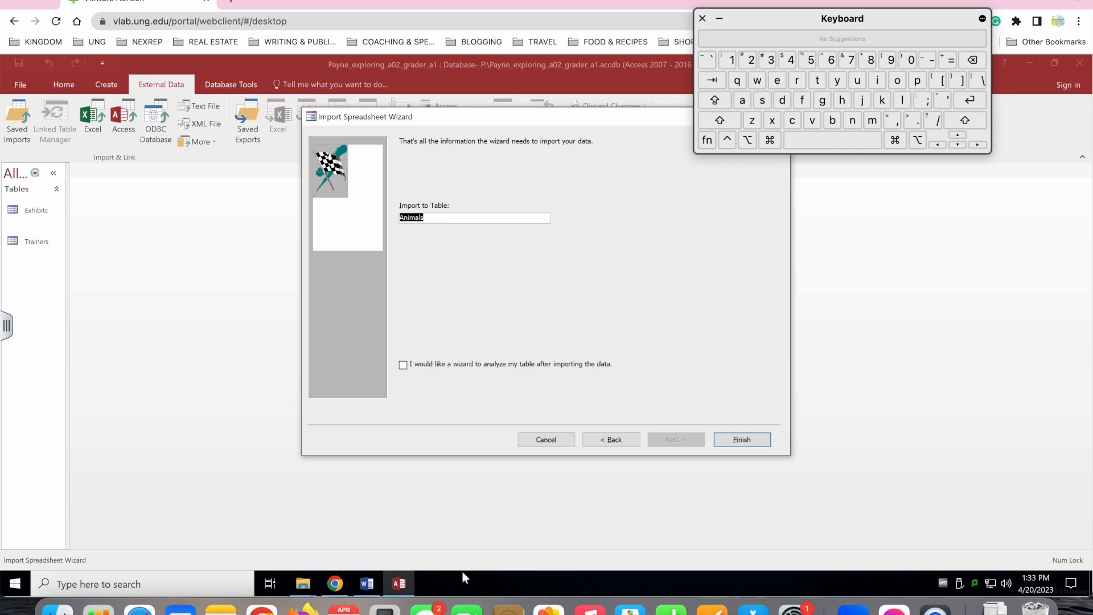
- Check the required table name in Word and finish the import in Access with the table name Animals
click(399, 586)
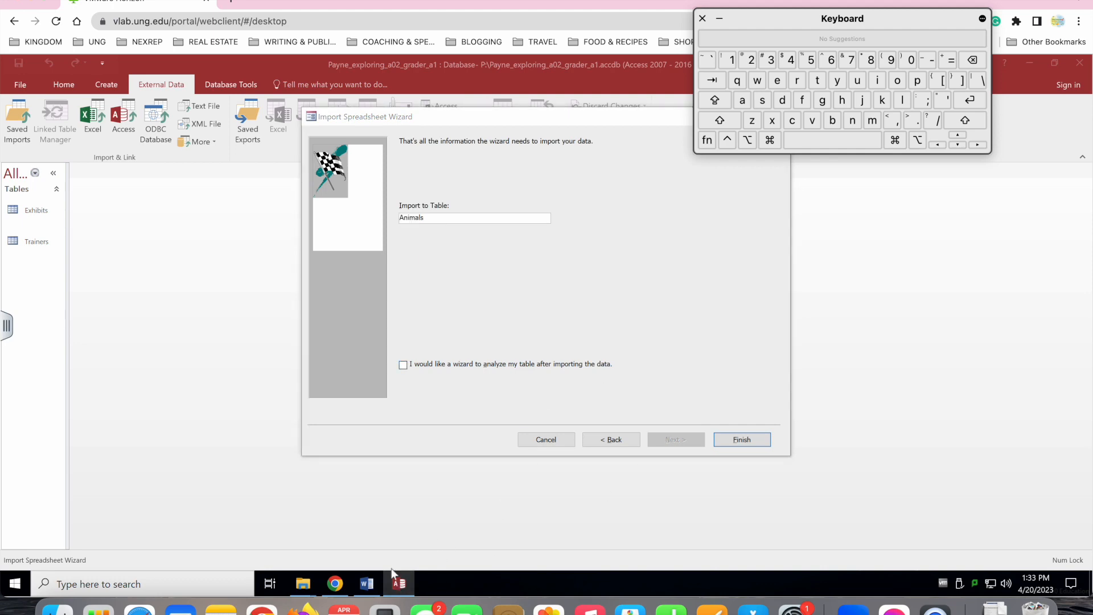
click(370, 584)
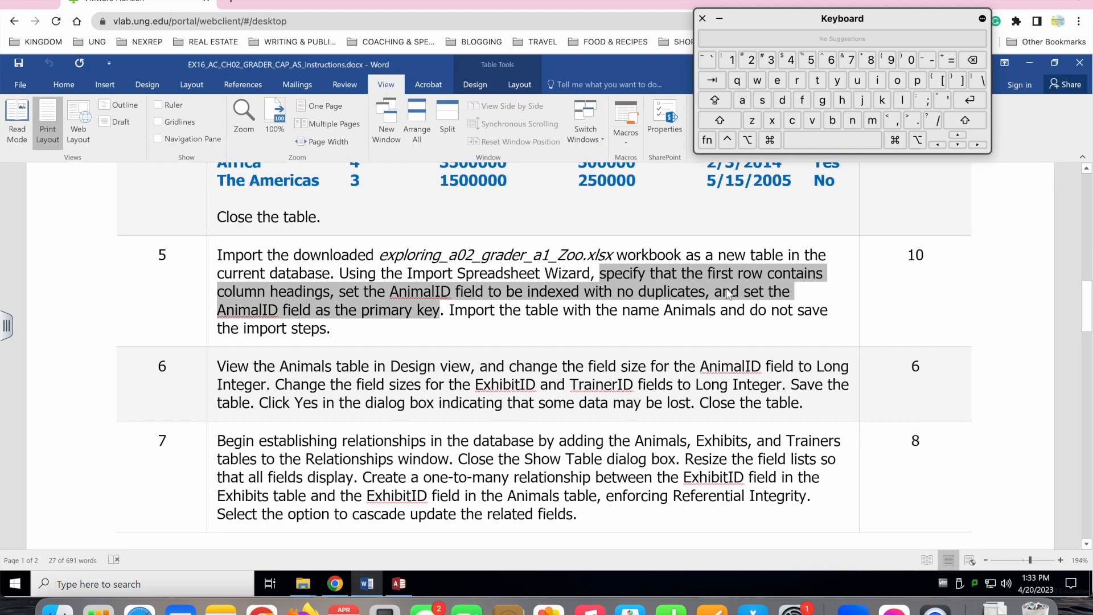
click(657, 313)
triple_click(657, 313)
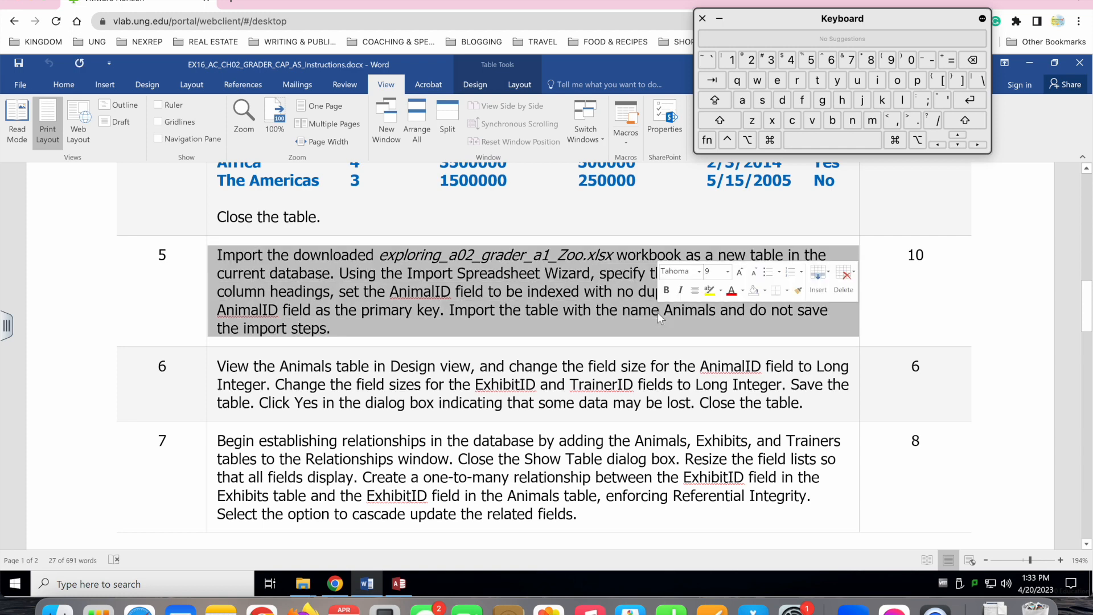
click(658, 314)
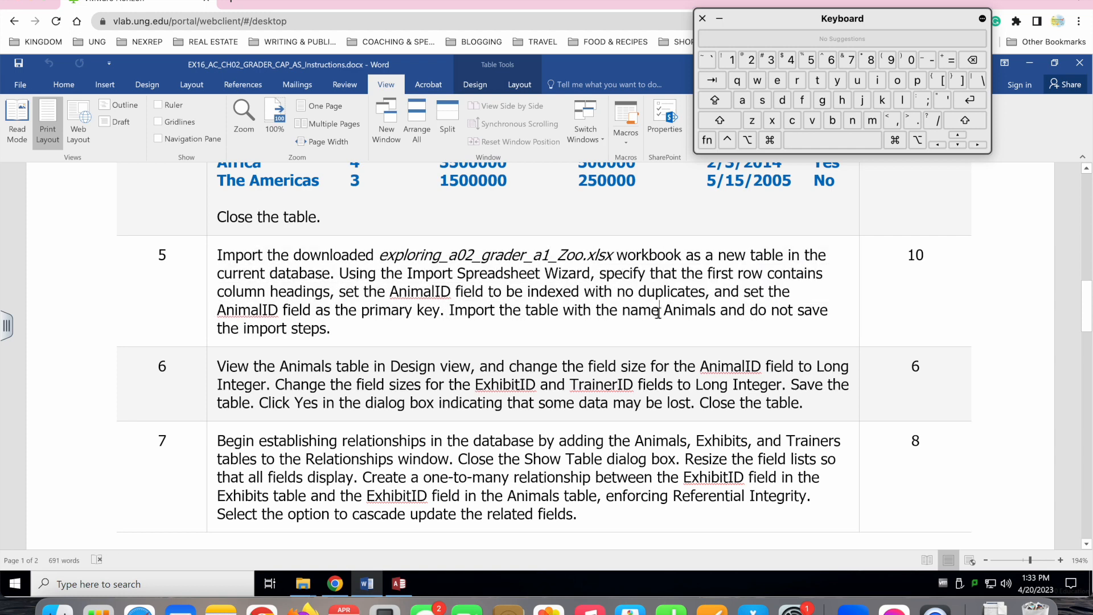
click(398, 591)
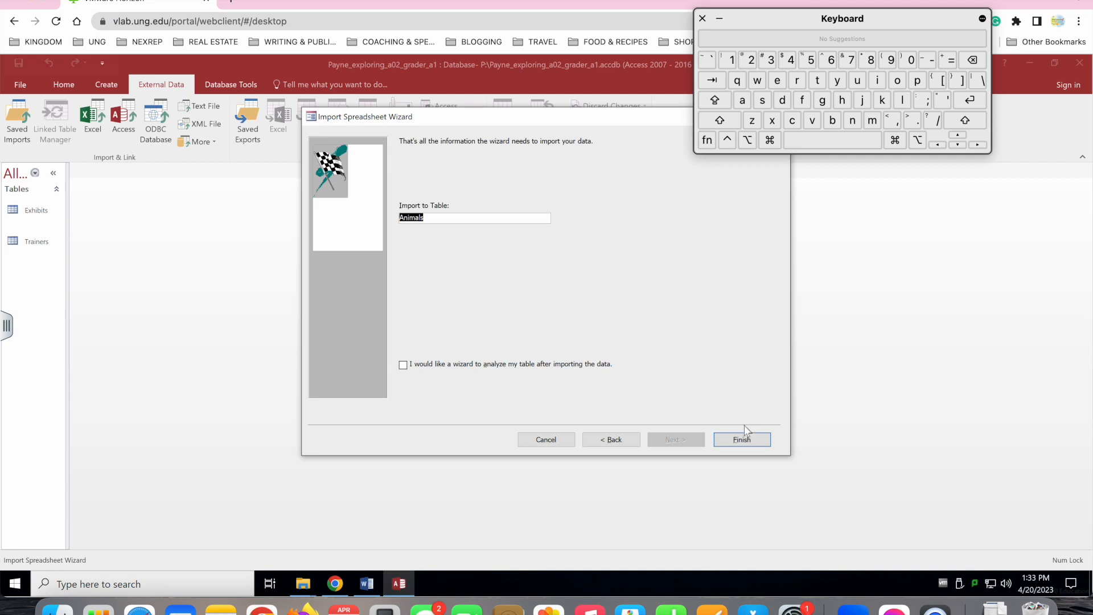
click(744, 441)
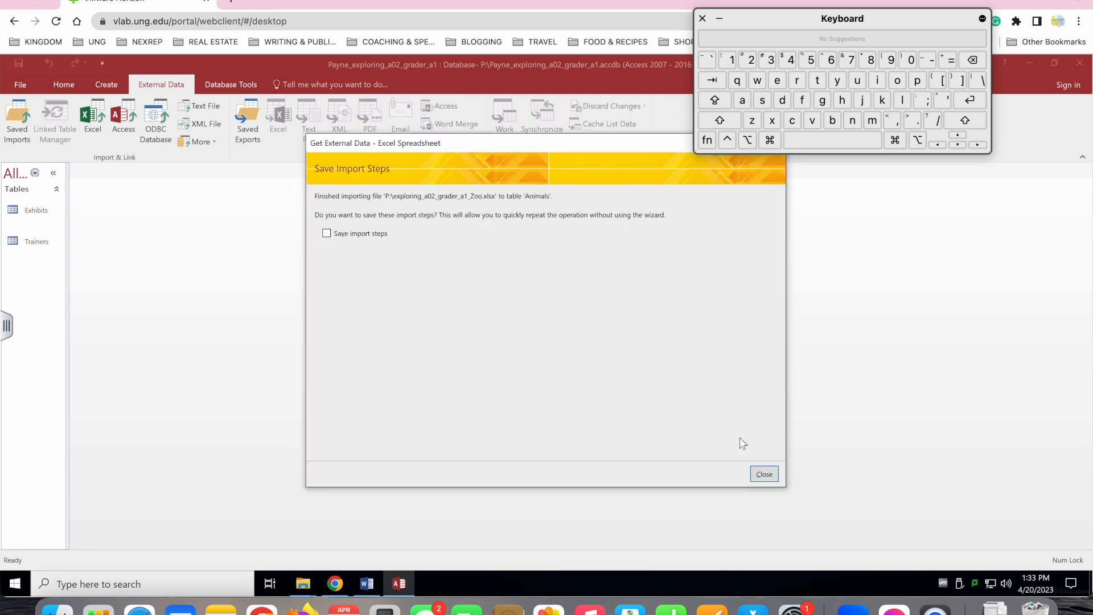
- Check step 5 of the Word instructions for how to handle the import steps
click(367, 584)
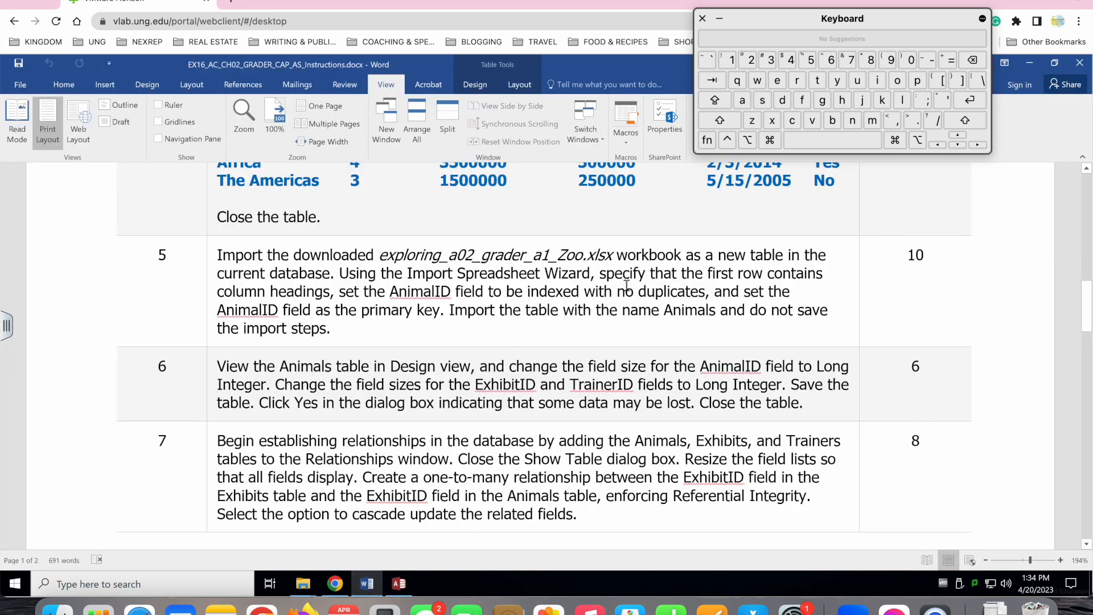
- Review instruction 5 in Word, and in Access close the import wizard without saving the import steps
double_click(751, 309)
click(660, 337)
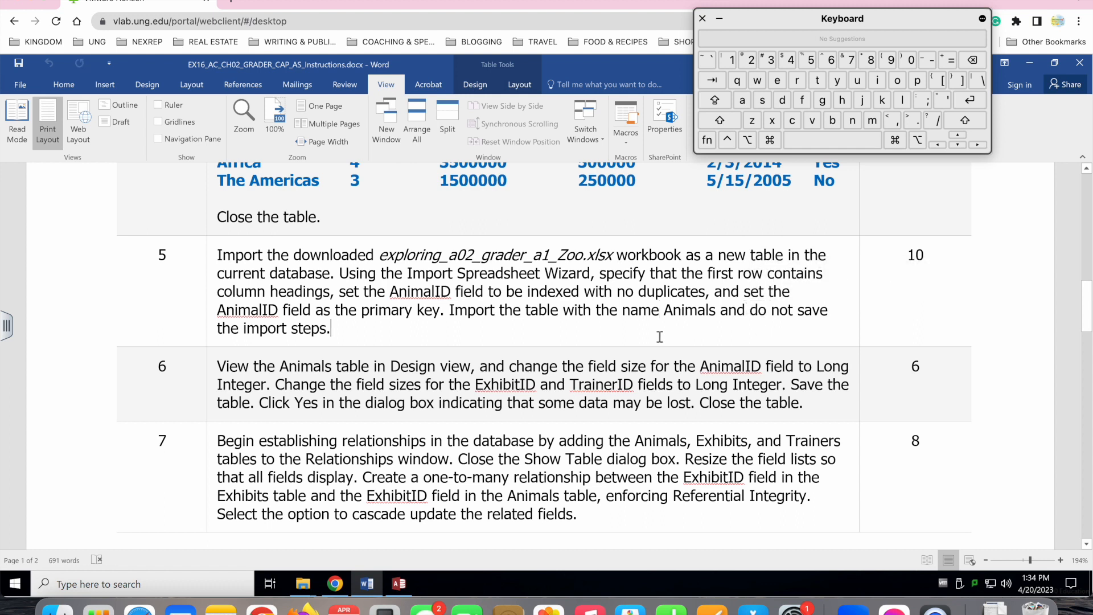
click(398, 584)
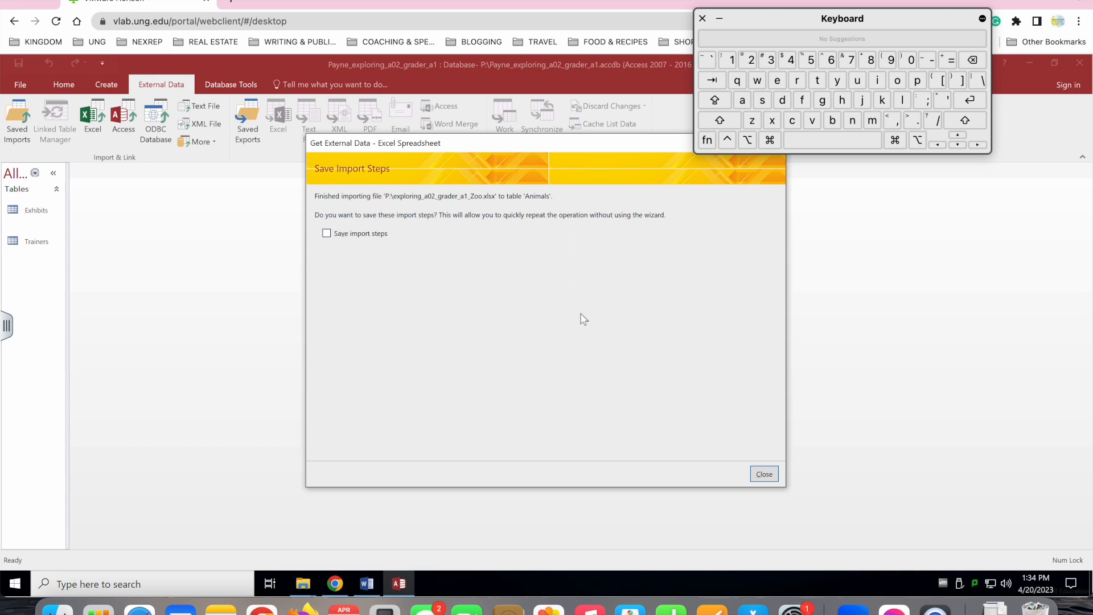
click(765, 475)
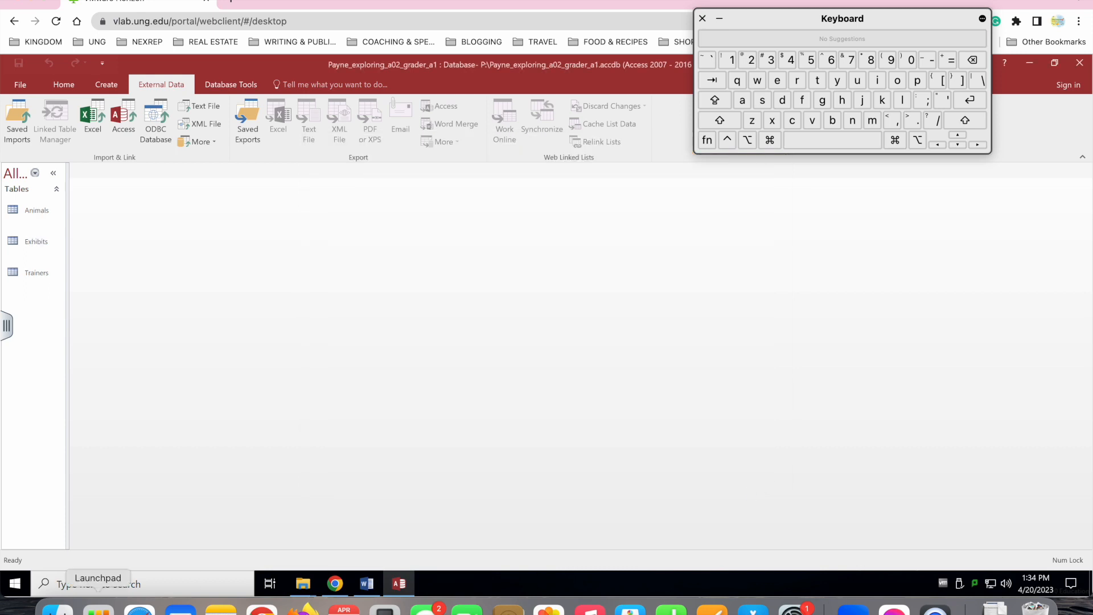
- Open the Animals table, check instruction 6 in Word, and display the table in Design view in Access
double_click(43, 213)
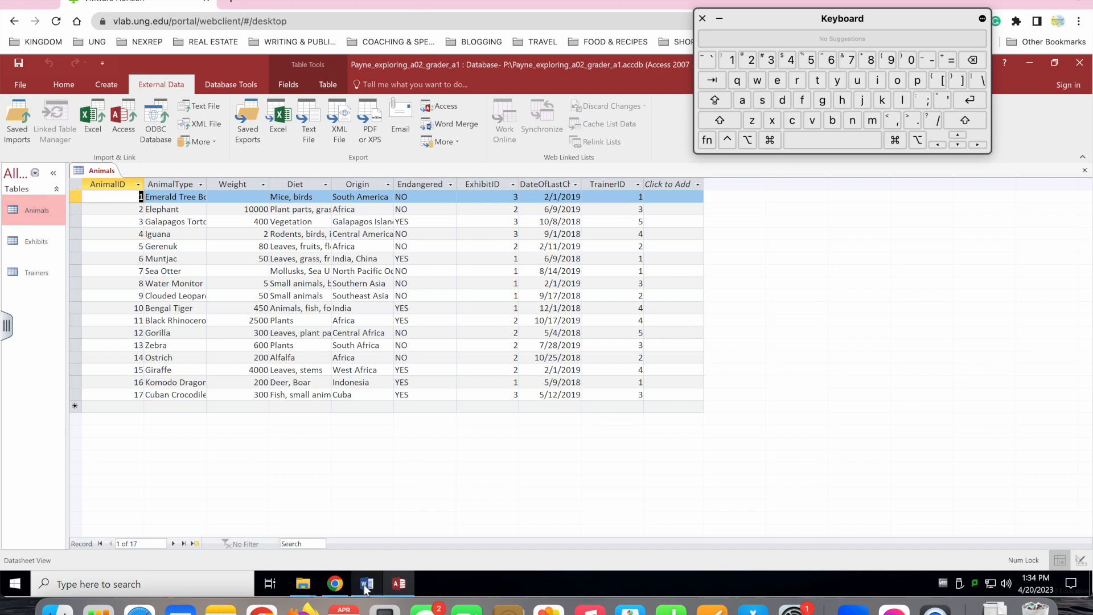
mouse_move(365, 588)
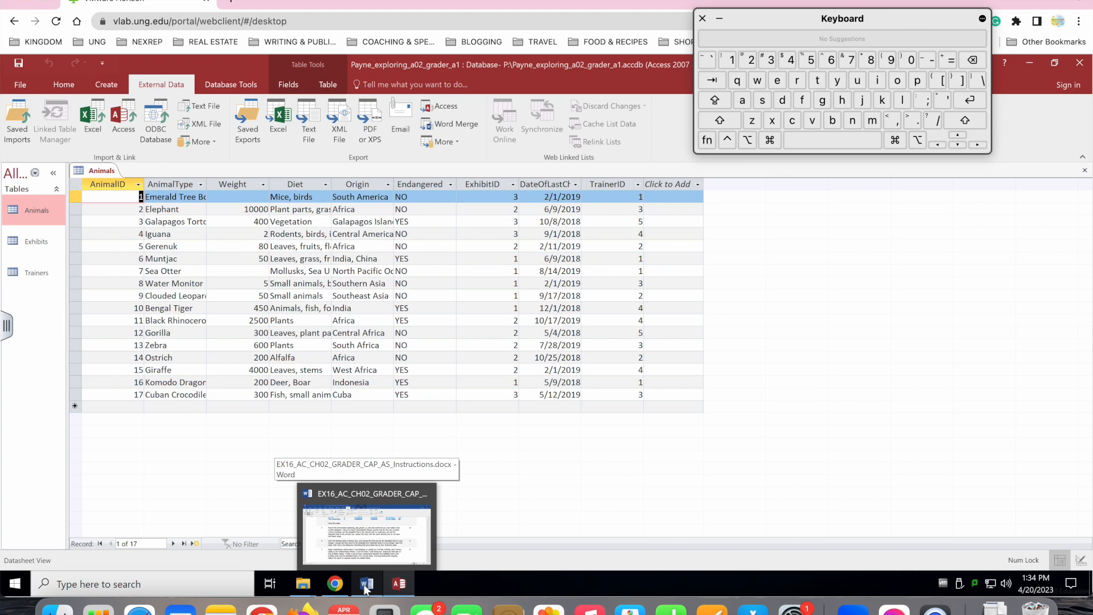
click(365, 589)
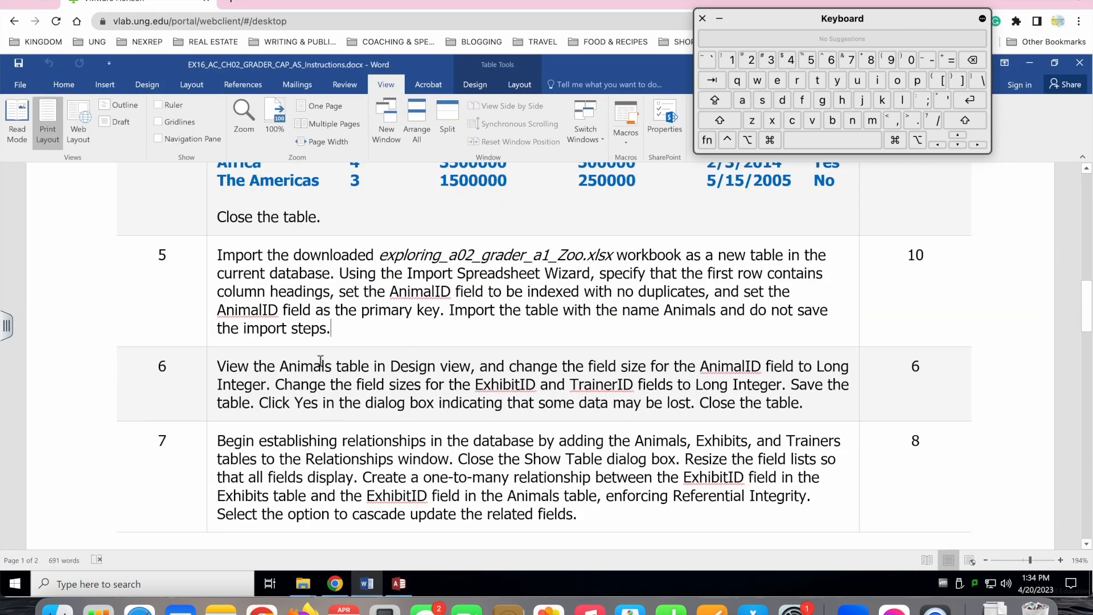
click(387, 590)
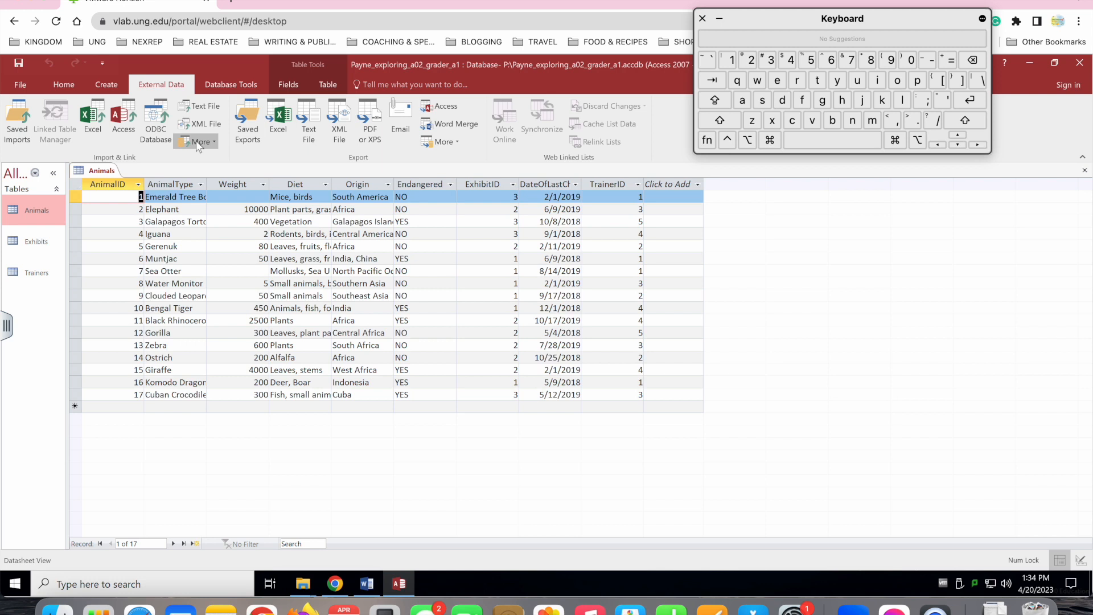
click(55, 86)
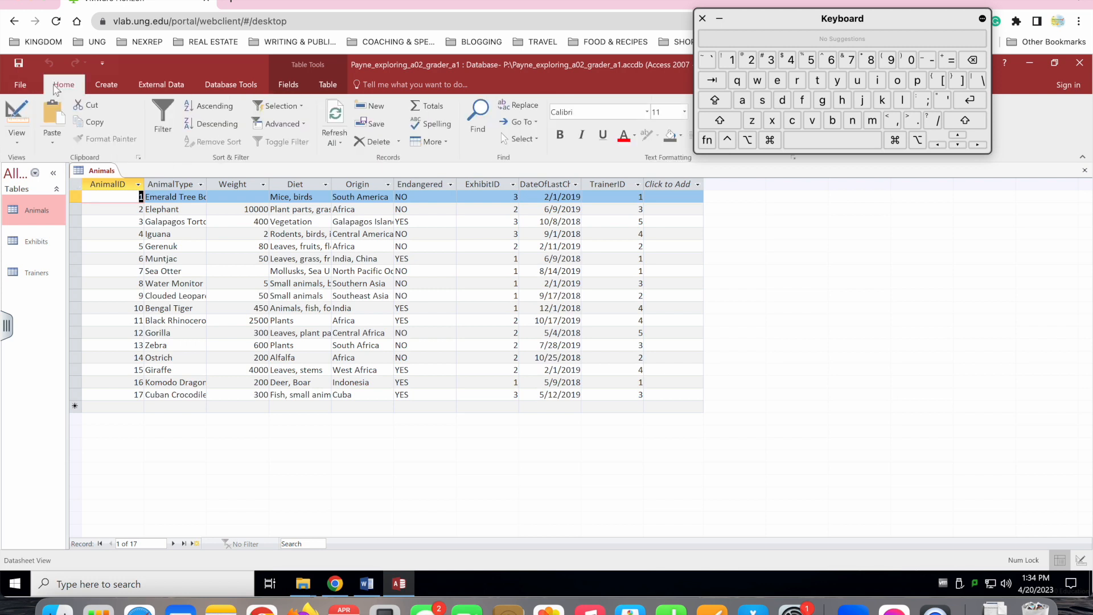
click(23, 85)
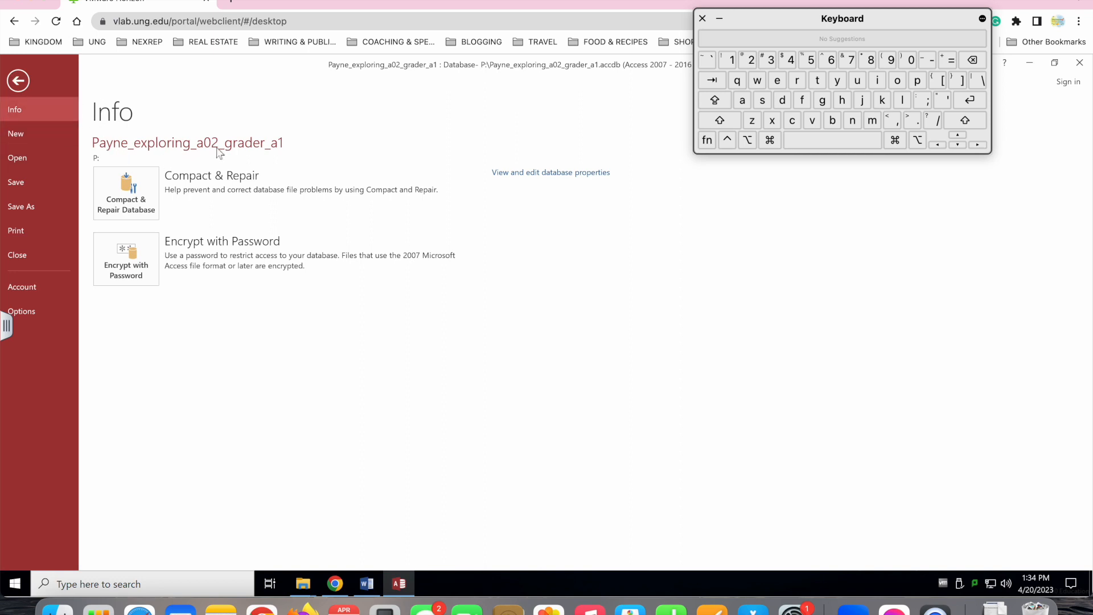
click(15, 84)
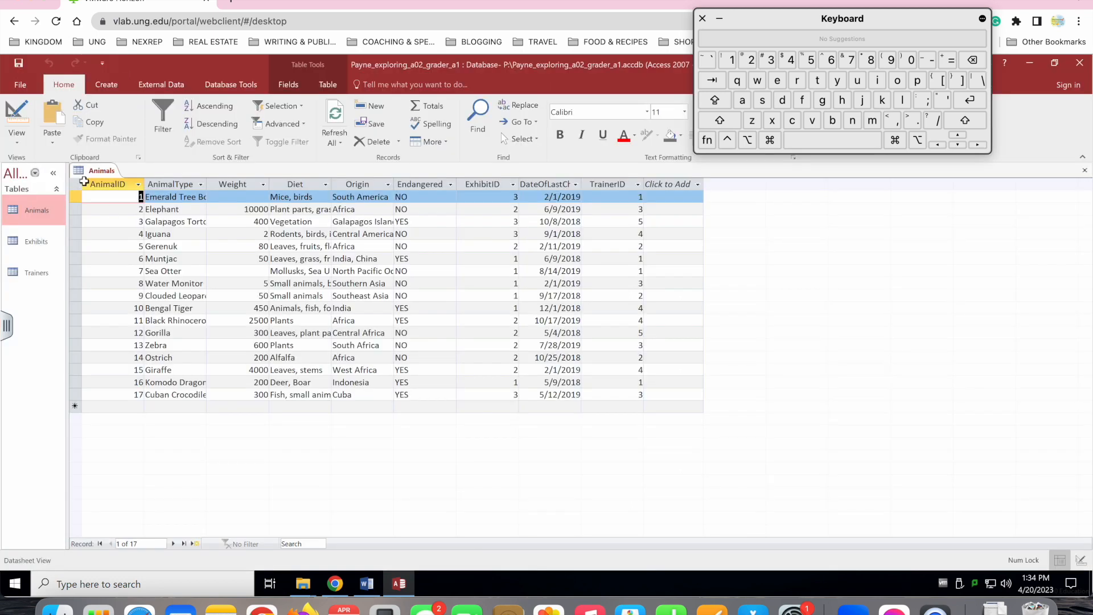
click(19, 142)
click(47, 170)
click(22, 142)
click(35, 190)
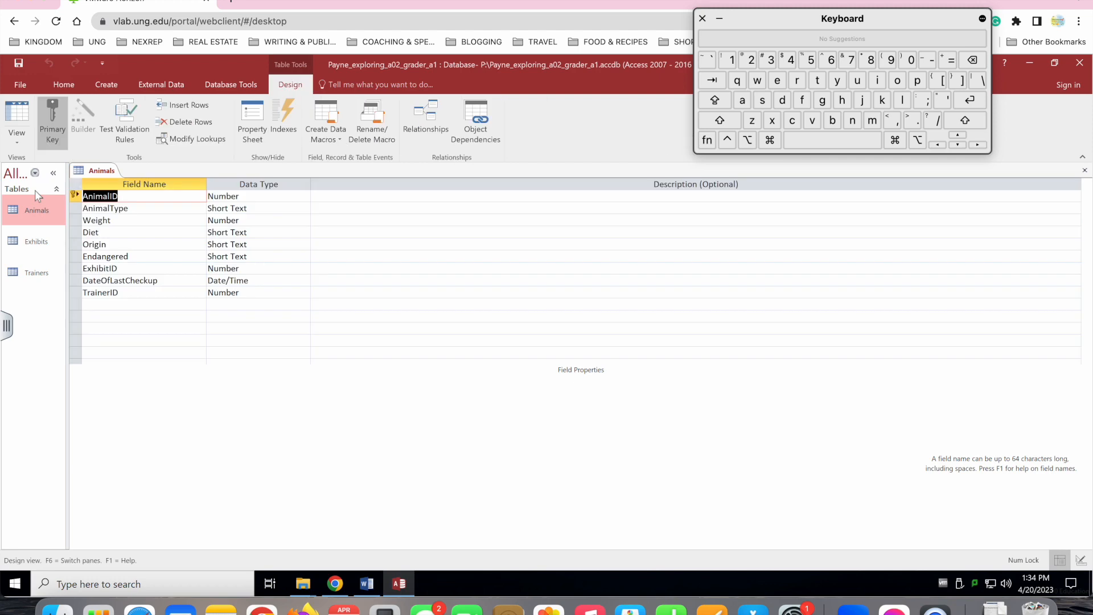
- Highlight the AnimalID field size instruction in Word, and set the AnimalID field size to Long Integer in Access
click(370, 584)
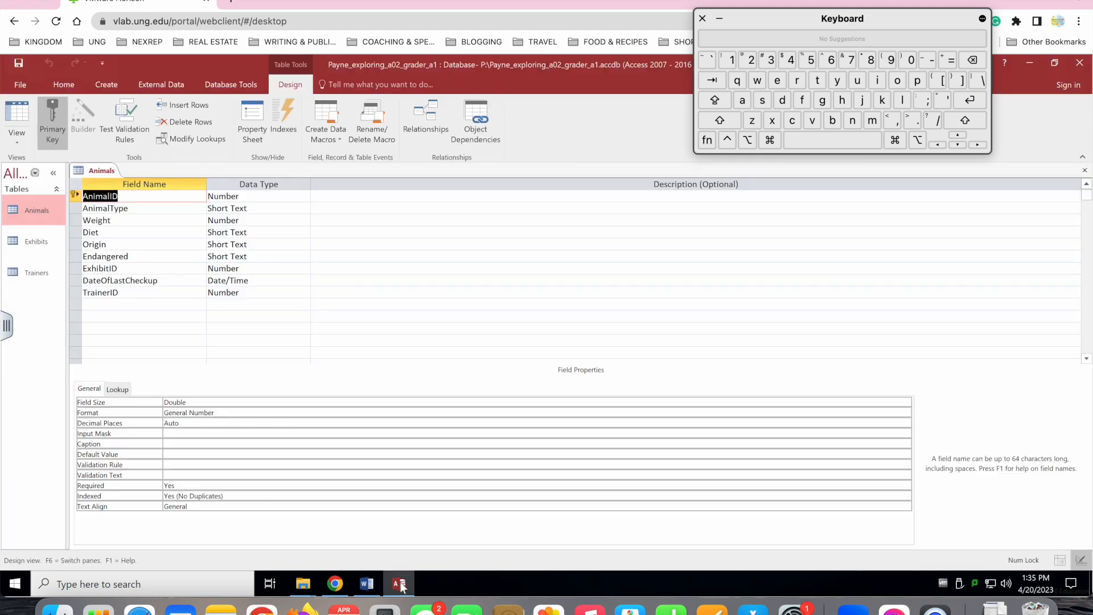
click(398, 584)
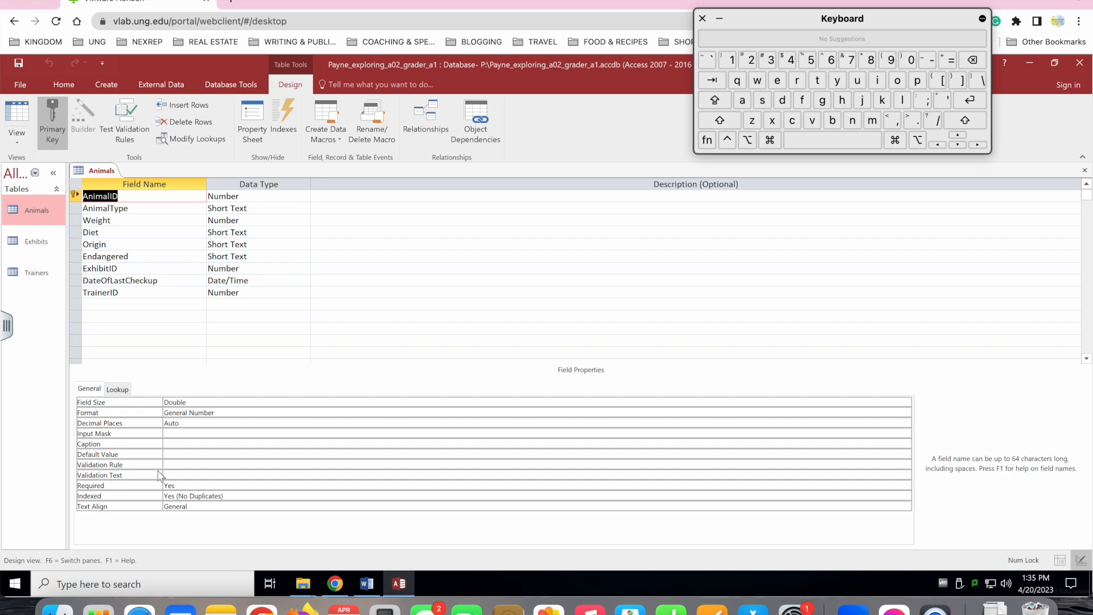
click(376, 588)
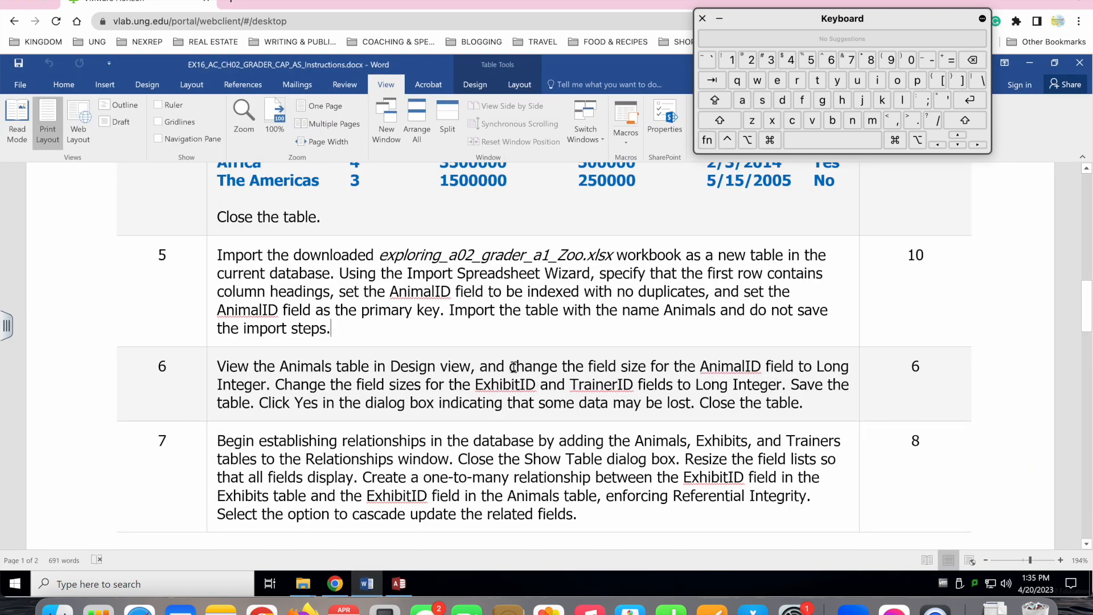
drag(513, 368, 266, 386)
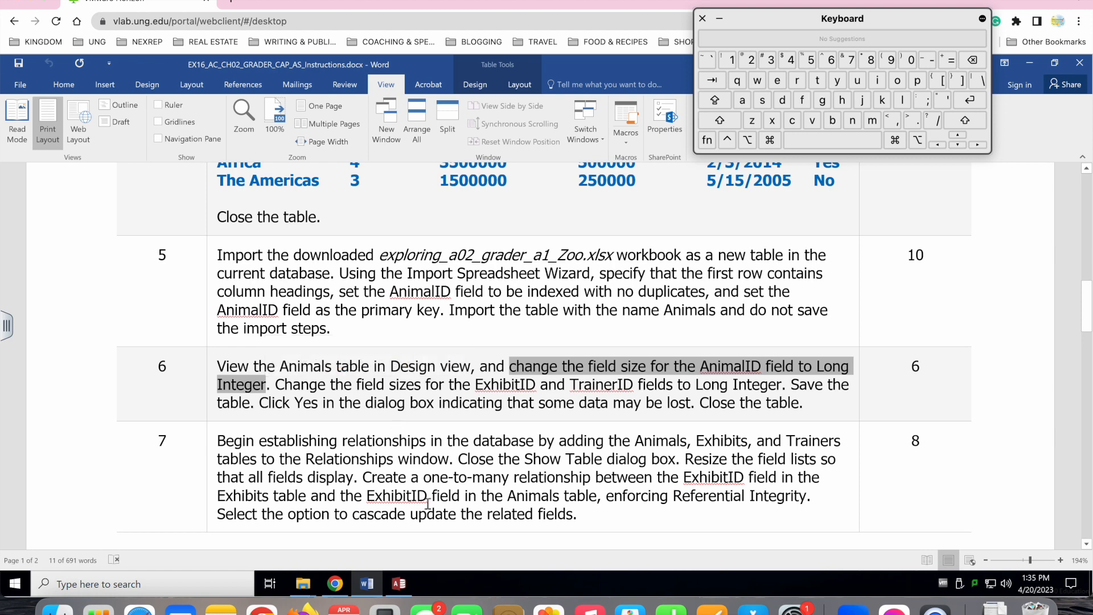
click(401, 586)
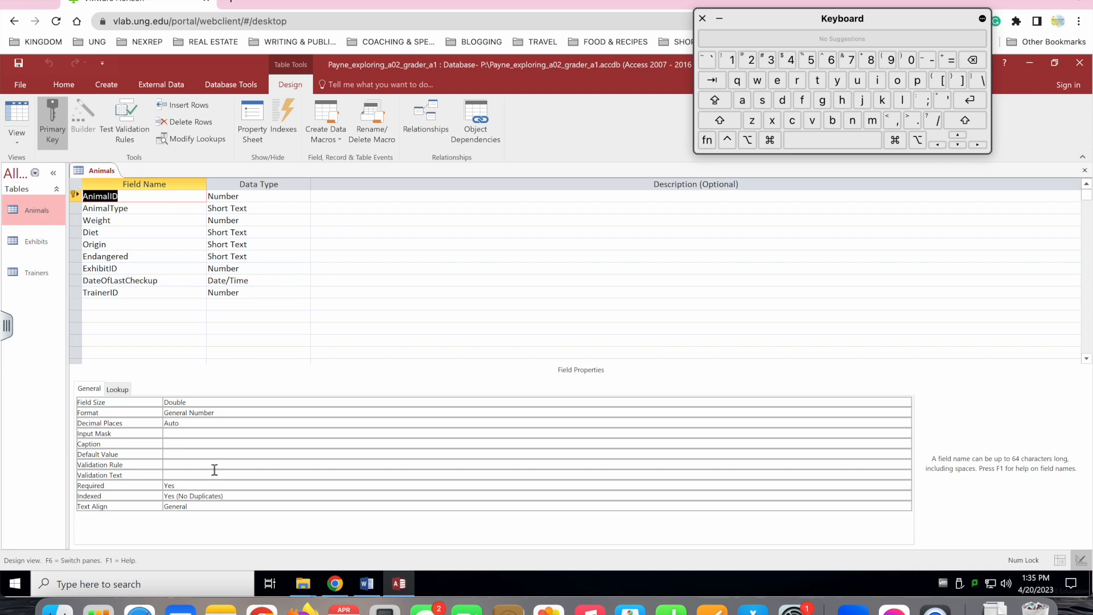
click(193, 402)
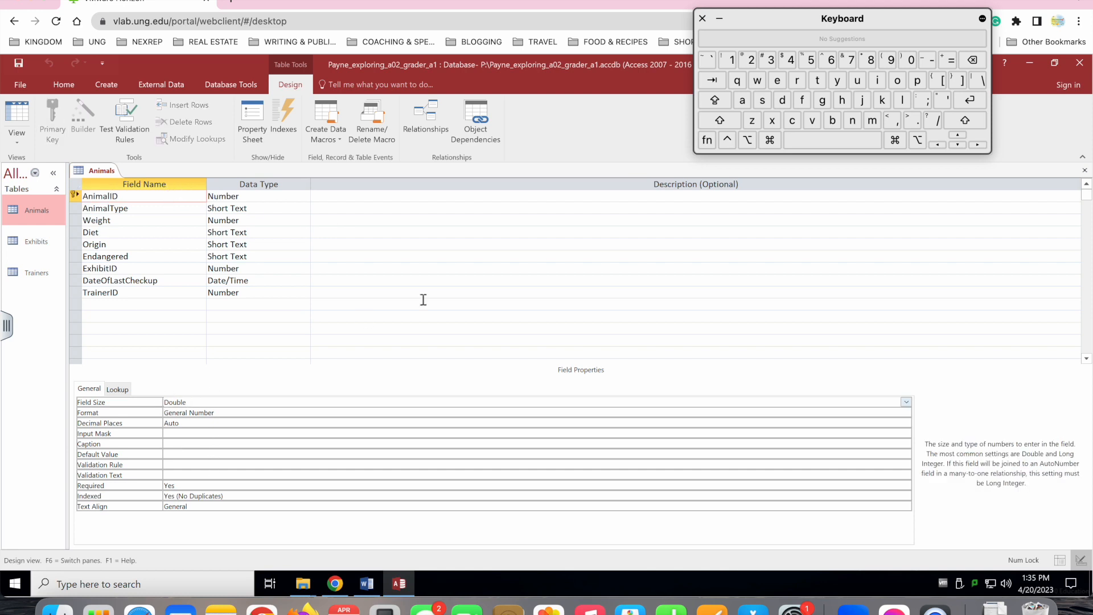
click(906, 403)
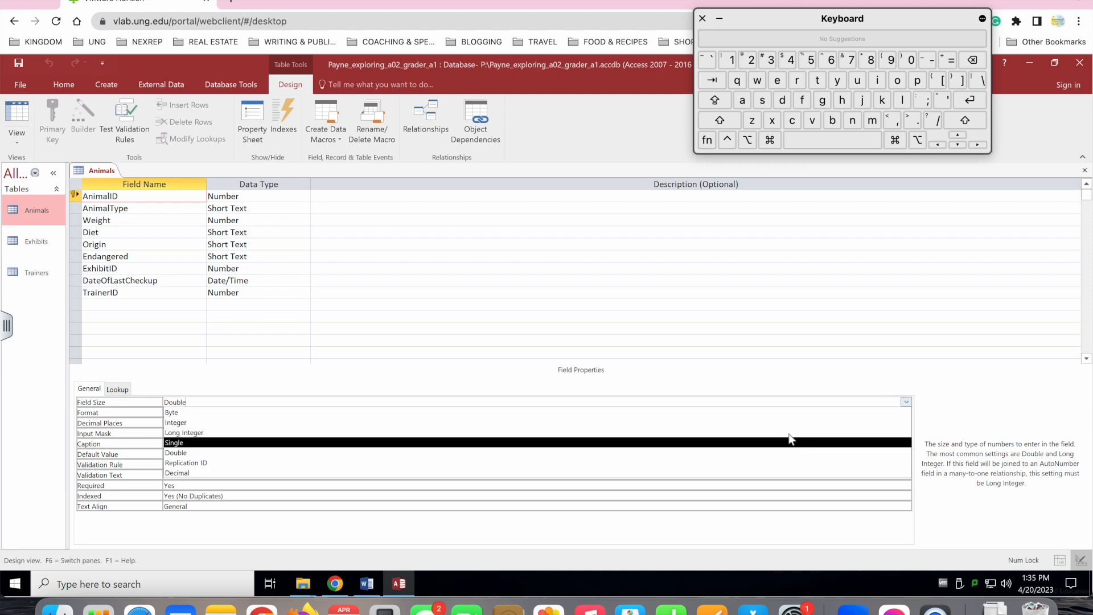
click(790, 433)
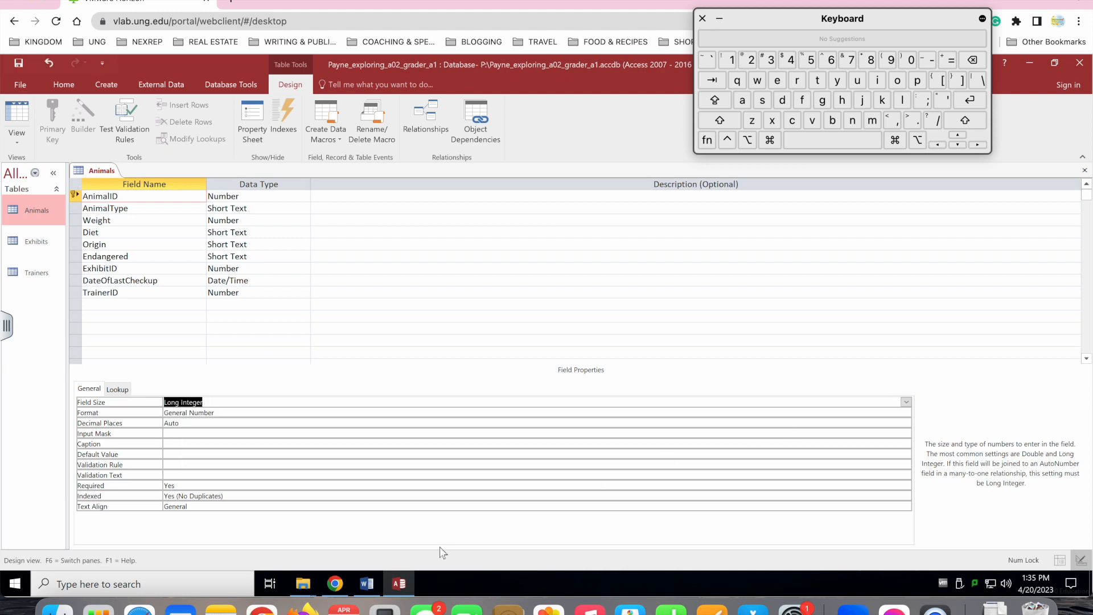
- Highlight the ExhibitID and TrainerID instruction in Word, and set the ExhibitID field size to Long Integer in Access
click(366, 584)
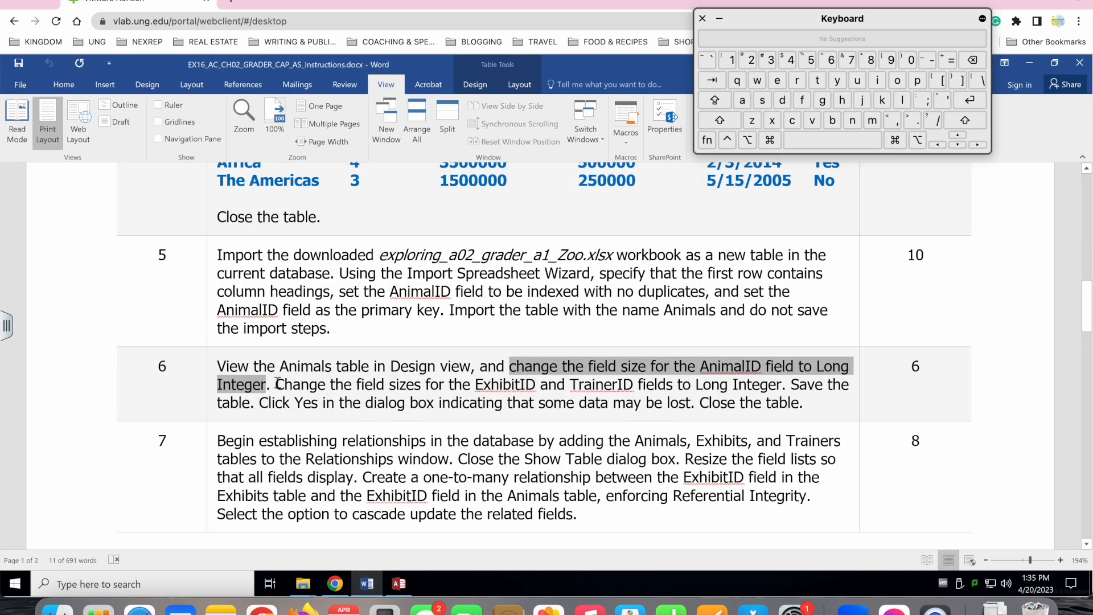
drag(275, 385, 776, 387)
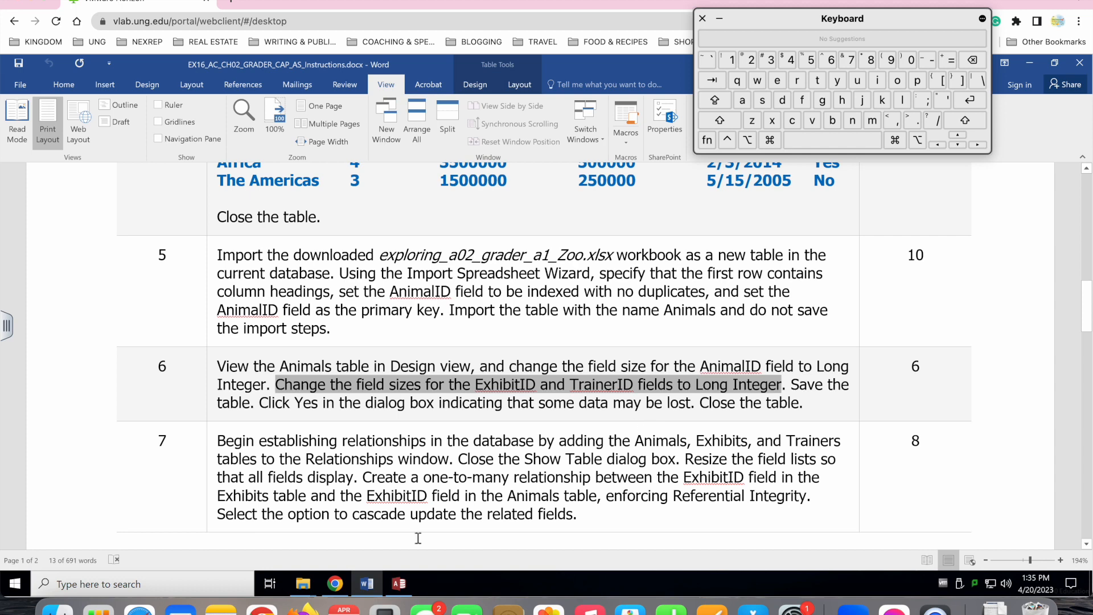
click(399, 583)
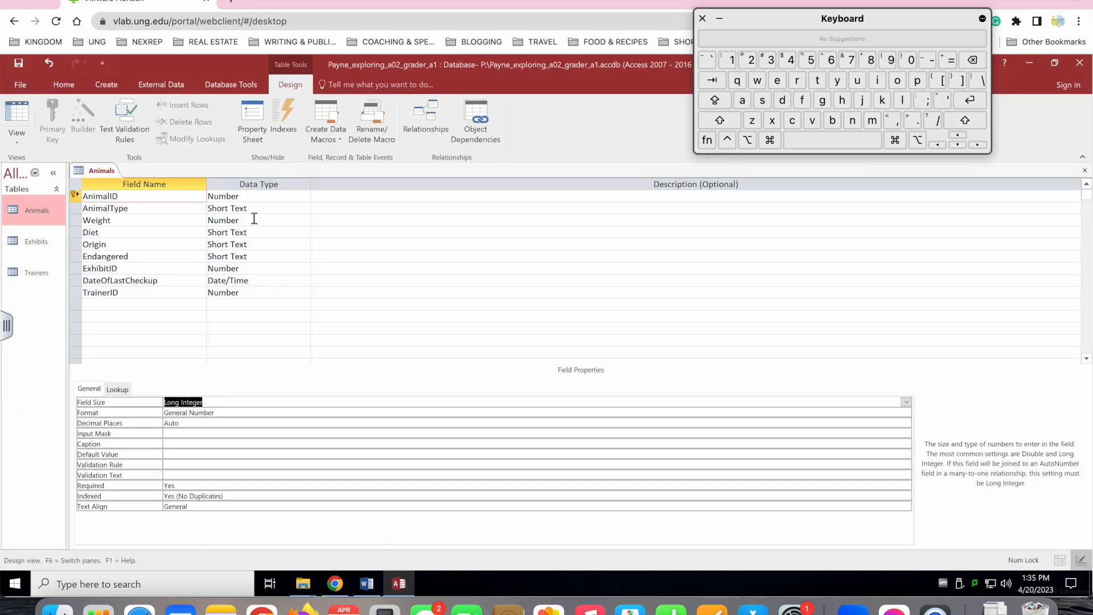
click(257, 269)
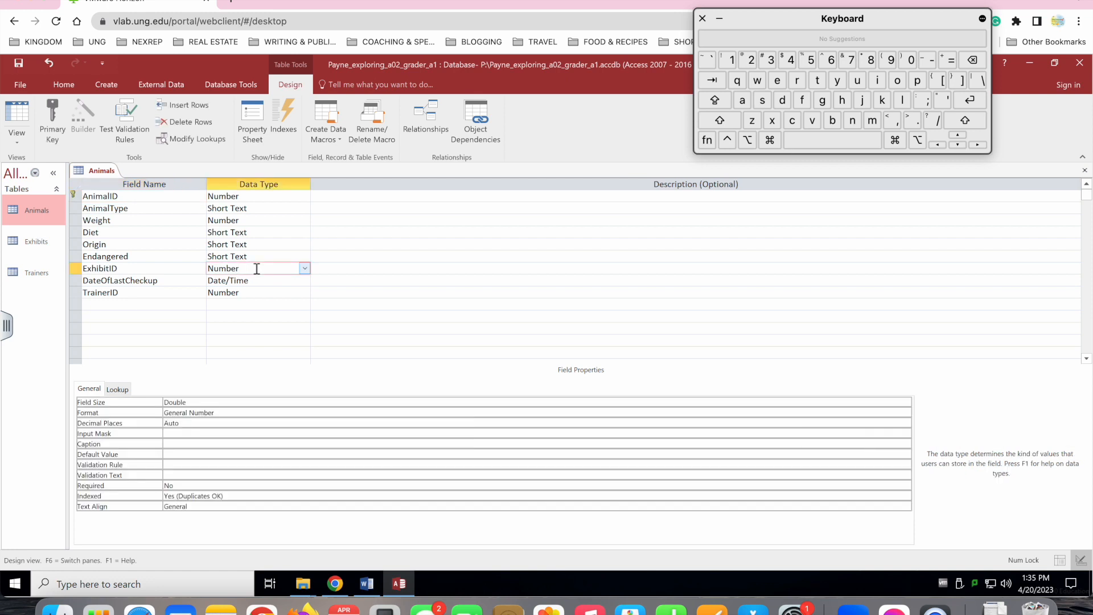
click(177, 403)
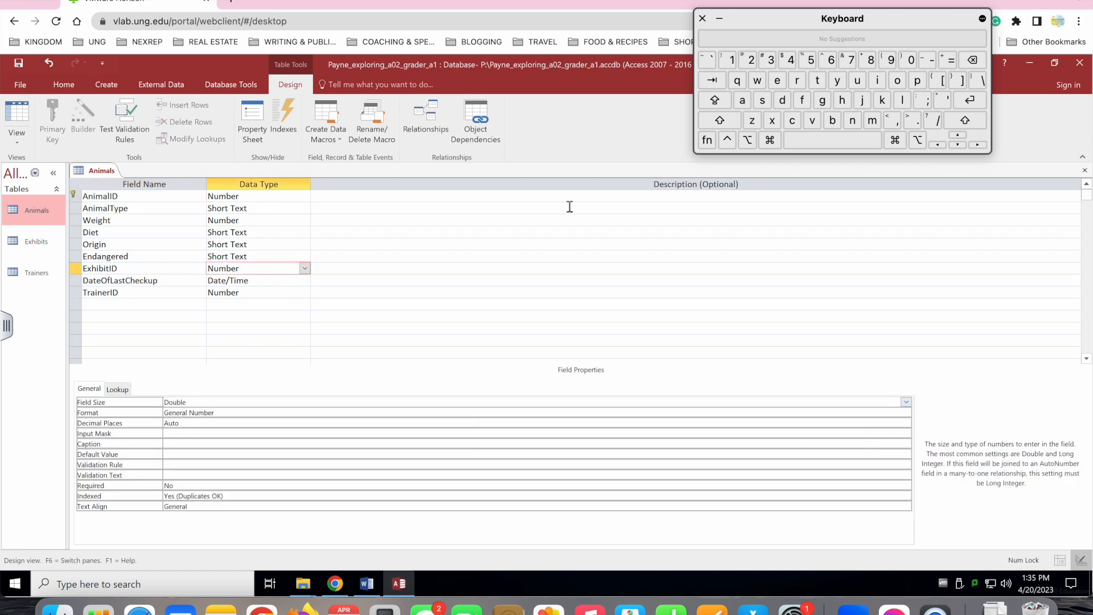
click(906, 402)
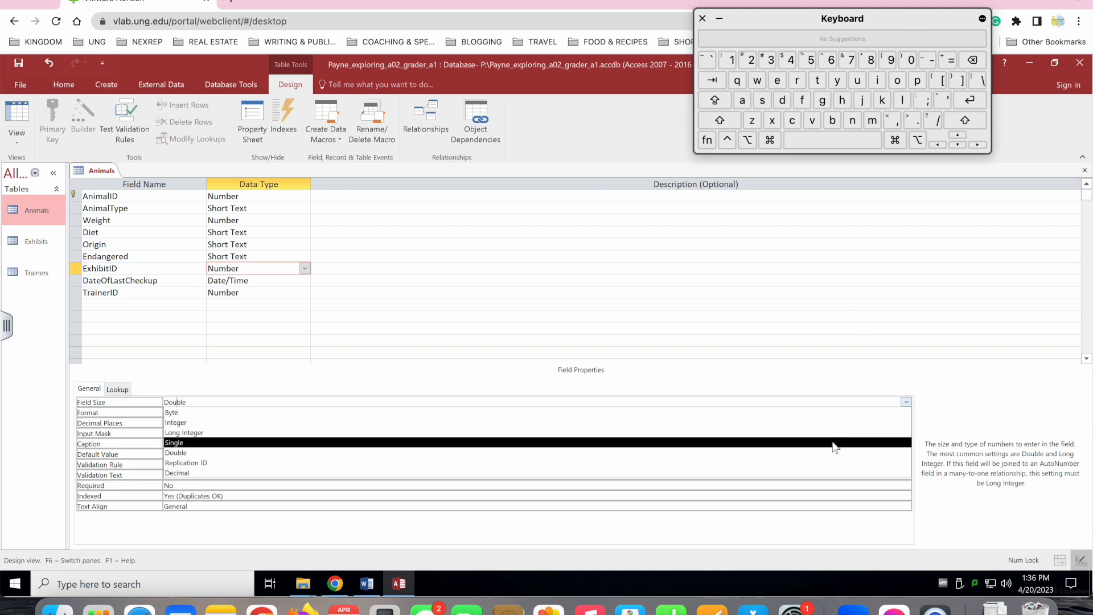
click(833, 436)
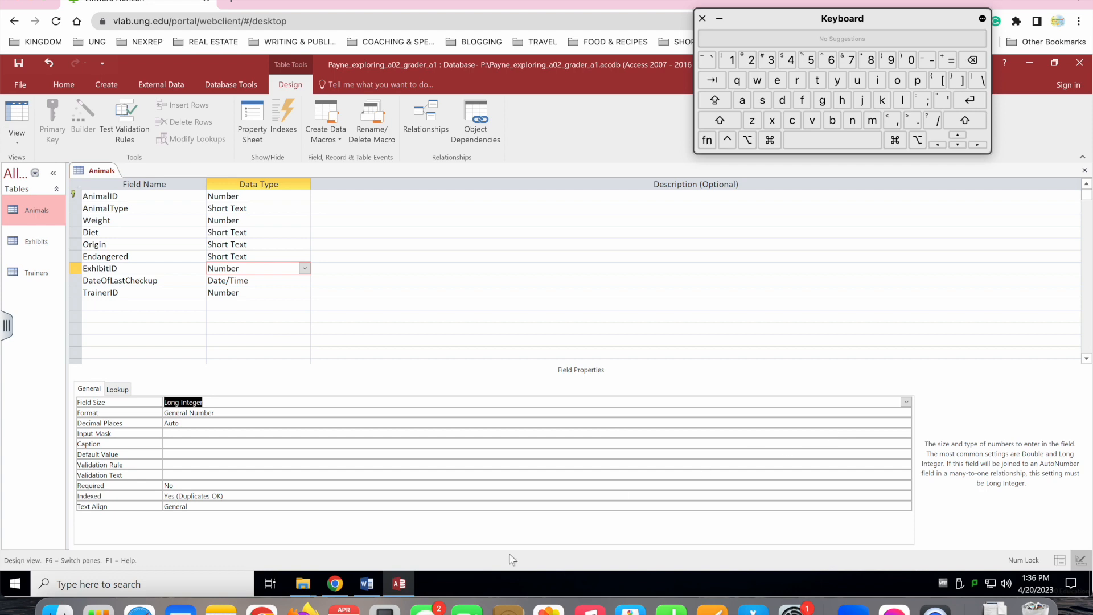
- Recheck the highlighted instruction in Word, and set the TrainerID field size to Long Integer in Access
click(401, 585)
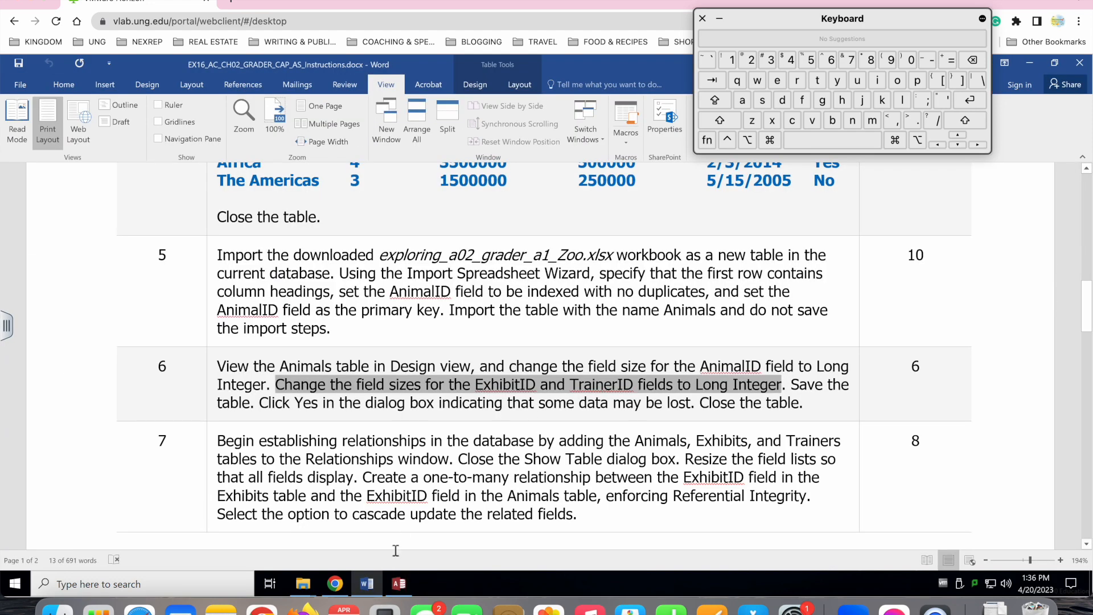
click(398, 584)
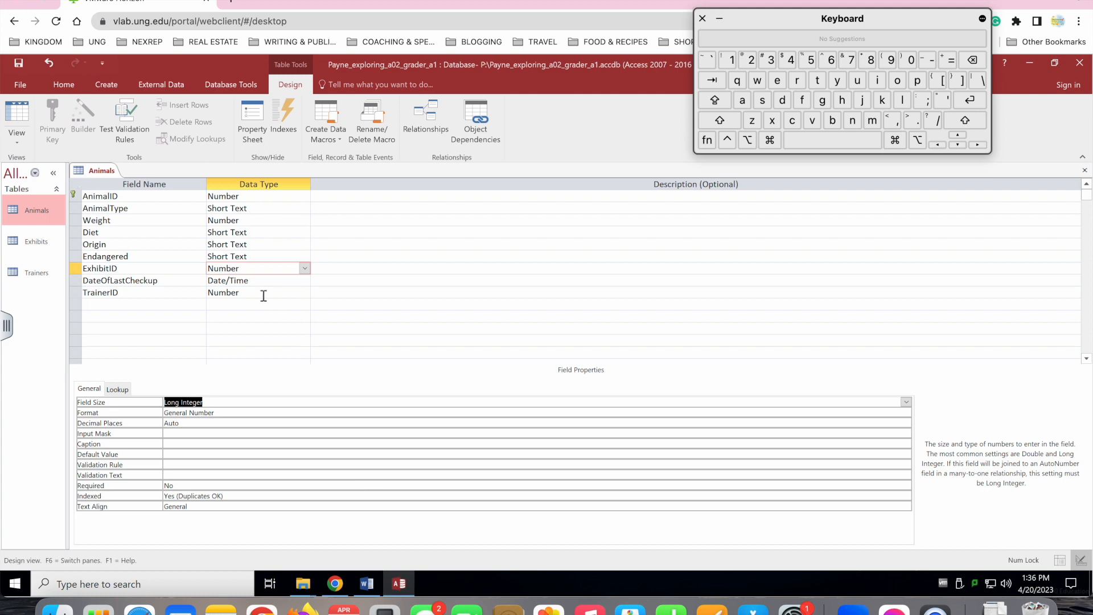
click(182, 294)
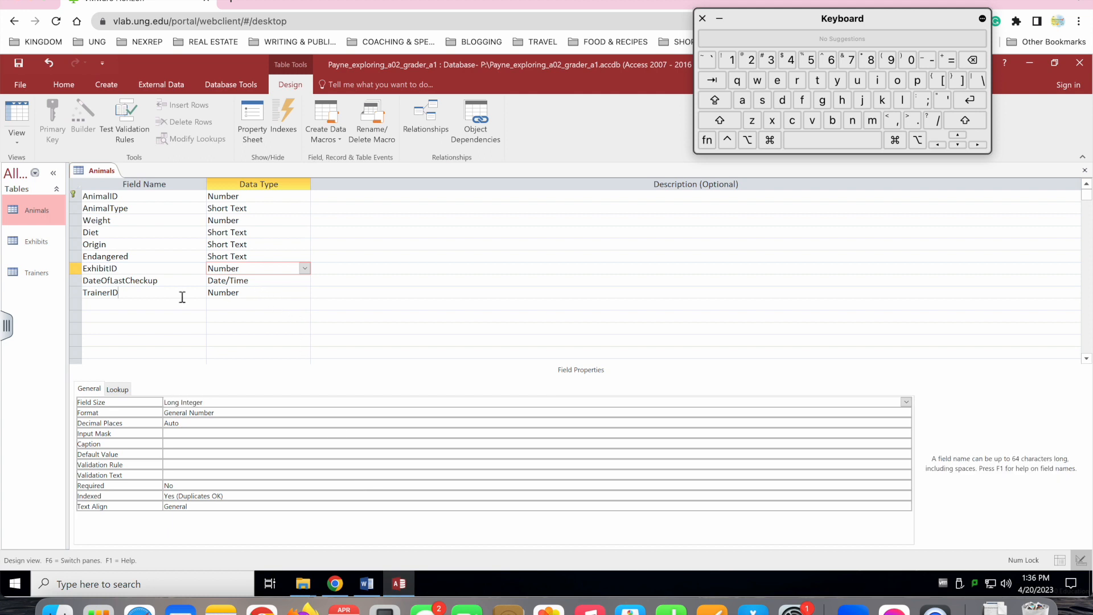
click(210, 401)
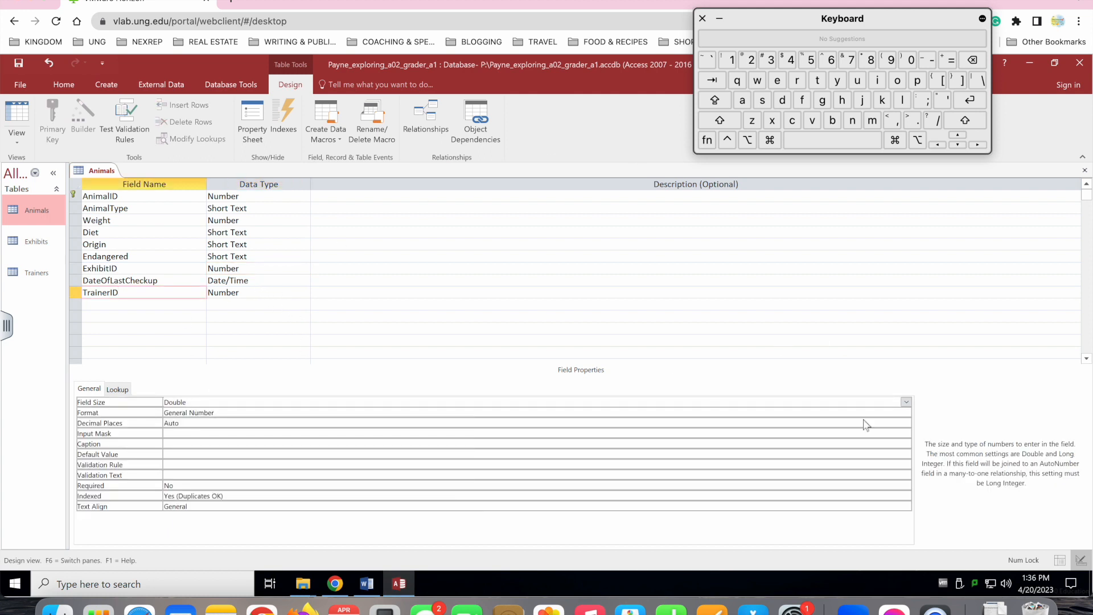
click(906, 403)
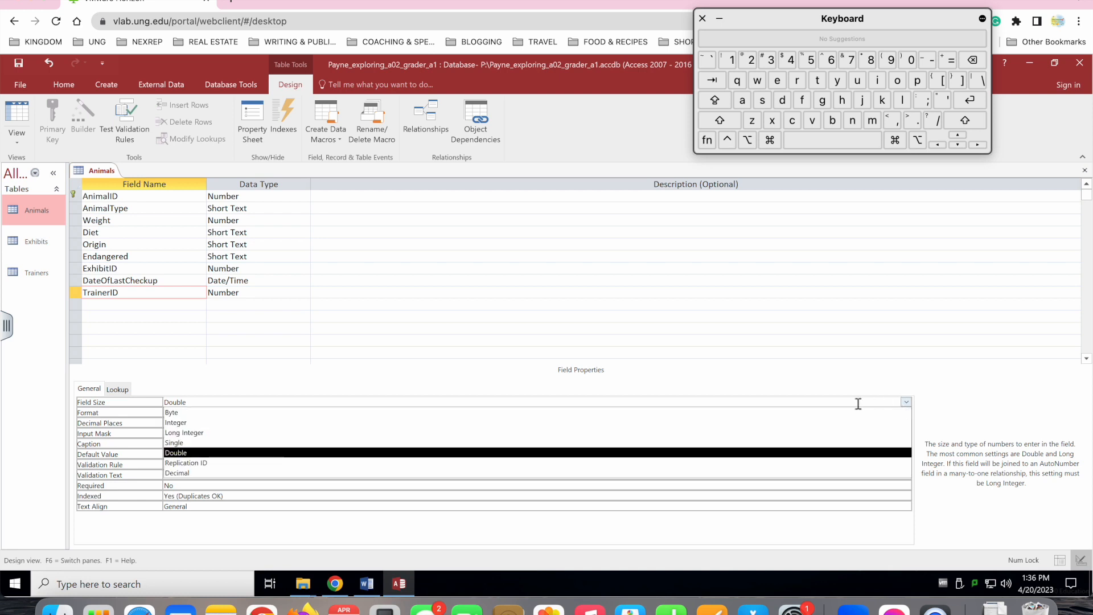
click(785, 434)
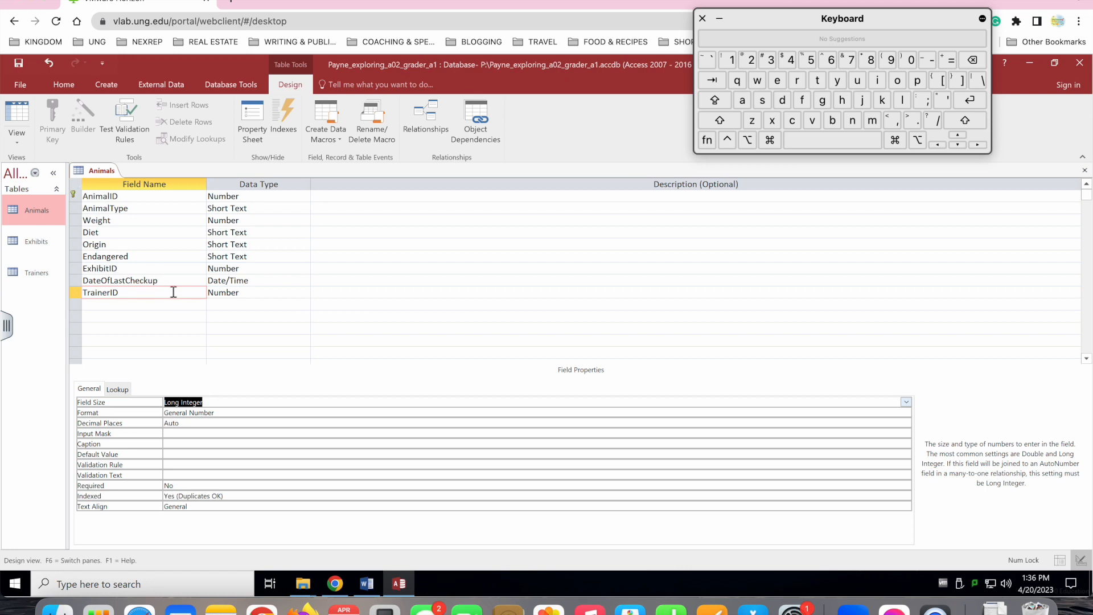
- Check instruction 6 in Word, save the Animals table in Access while accepting possible data loss, and close it
click(366, 583)
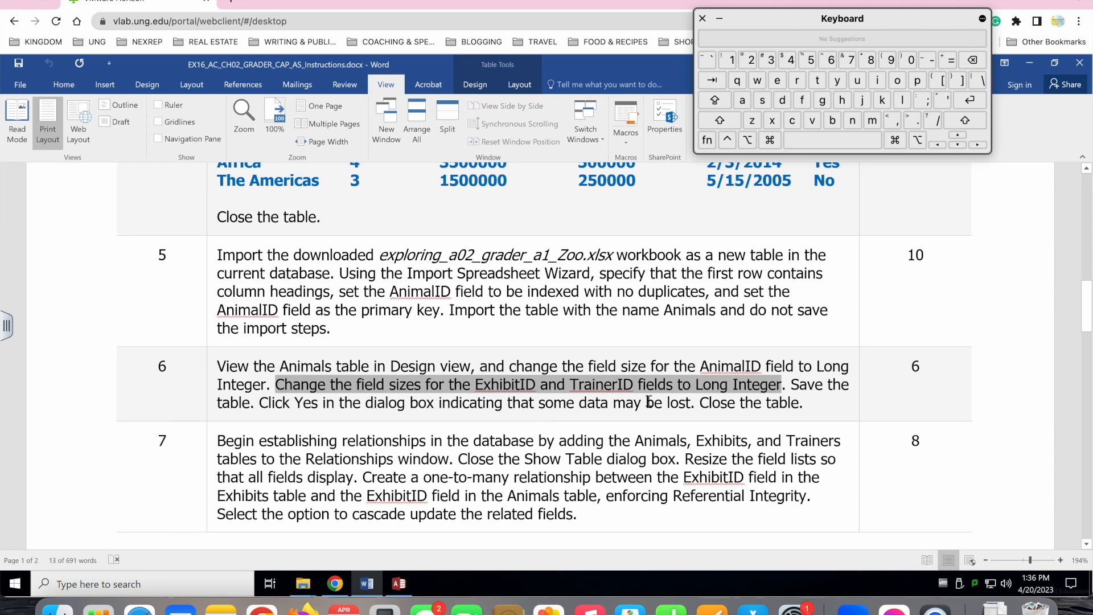
click(398, 582)
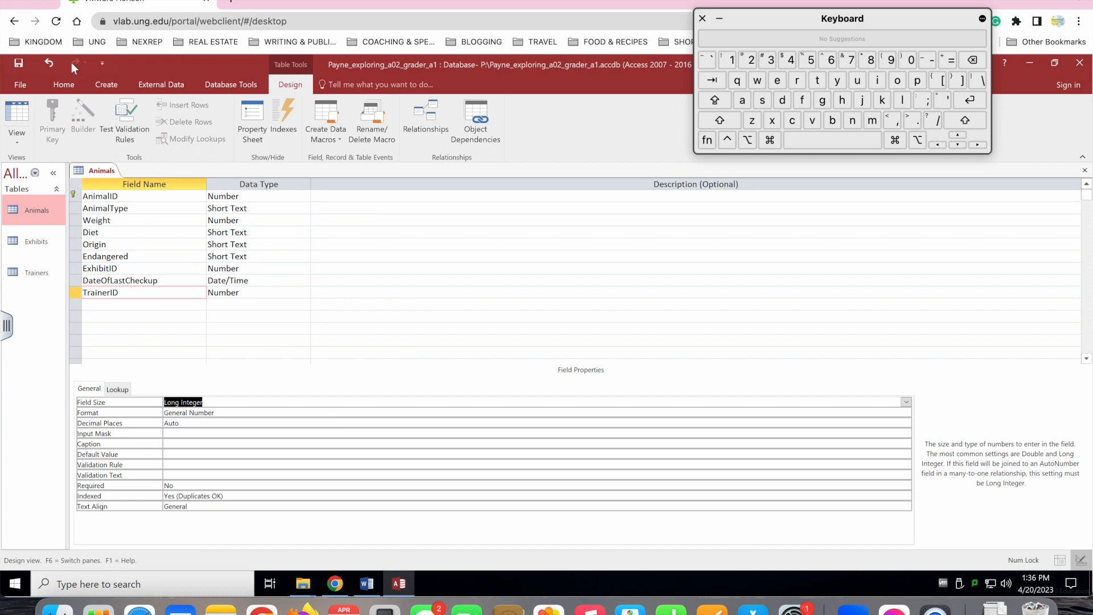
click(19, 64)
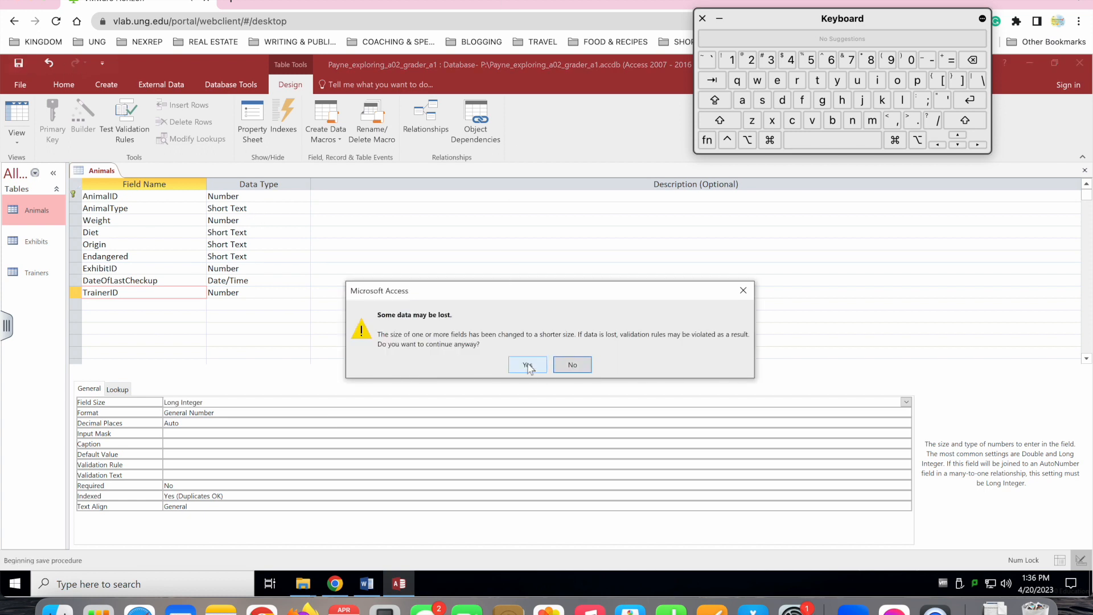
click(528, 366)
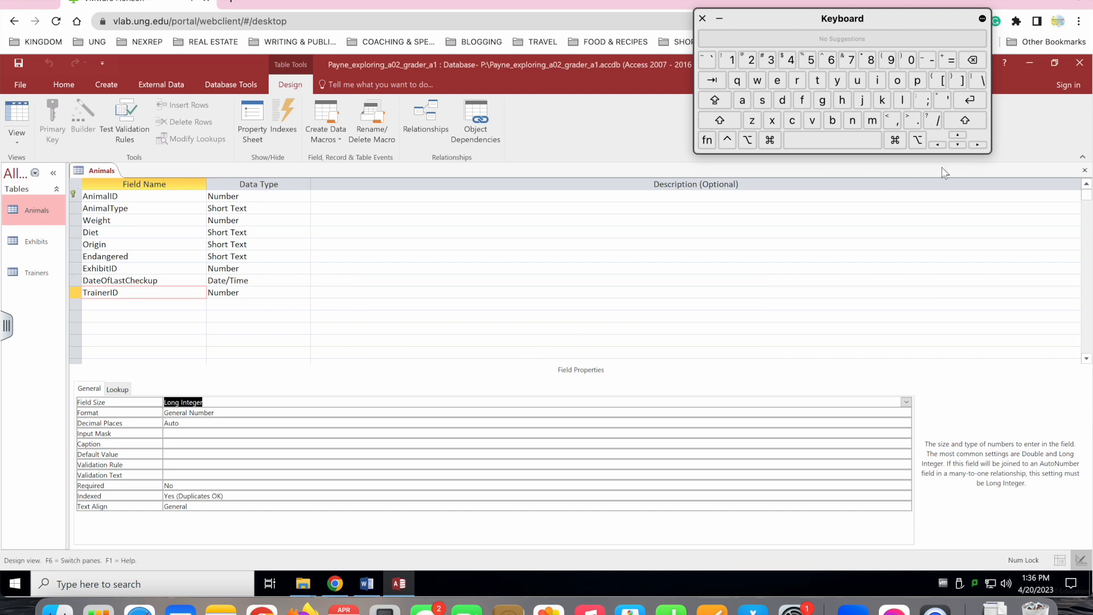
click(1083, 171)
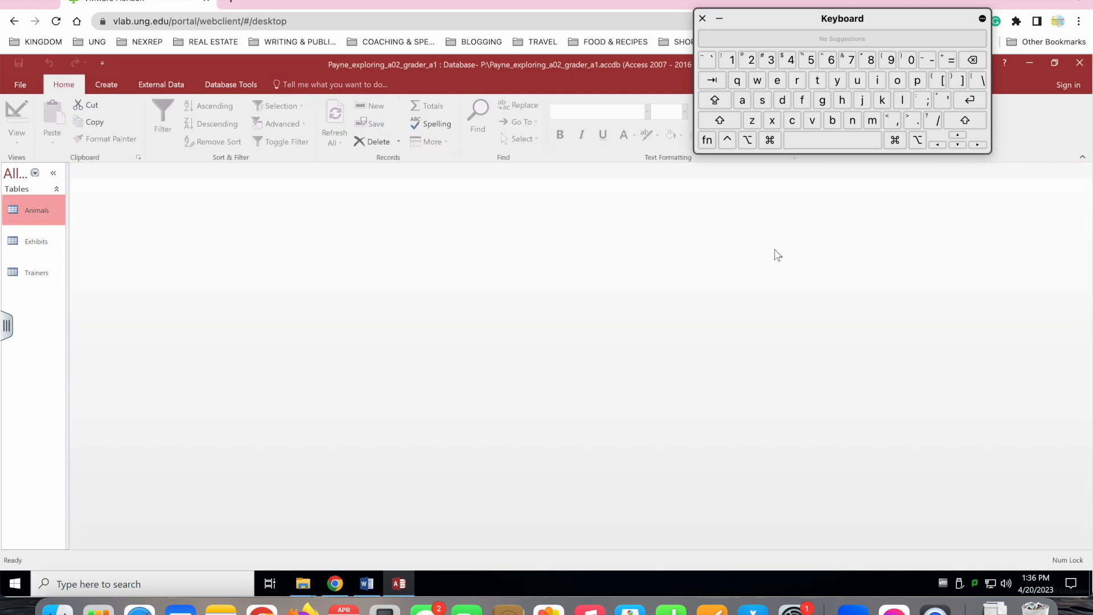
- Read instruction 7 in Word, and open the Relationships window for the database in Access
click(367, 584)
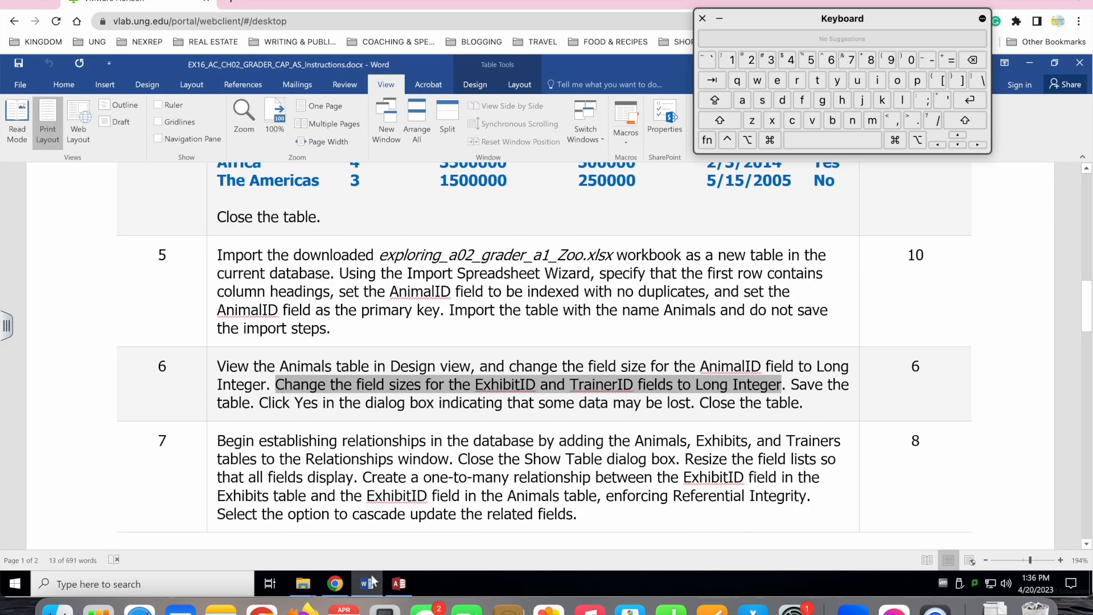
scroll(368, 446, down, 5)
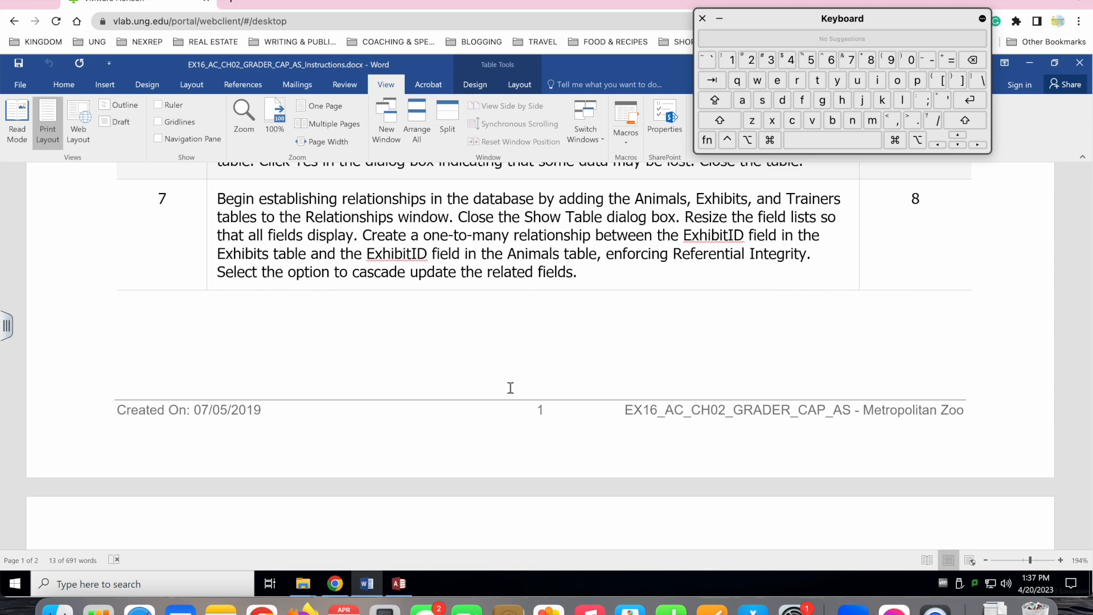
click(399, 584)
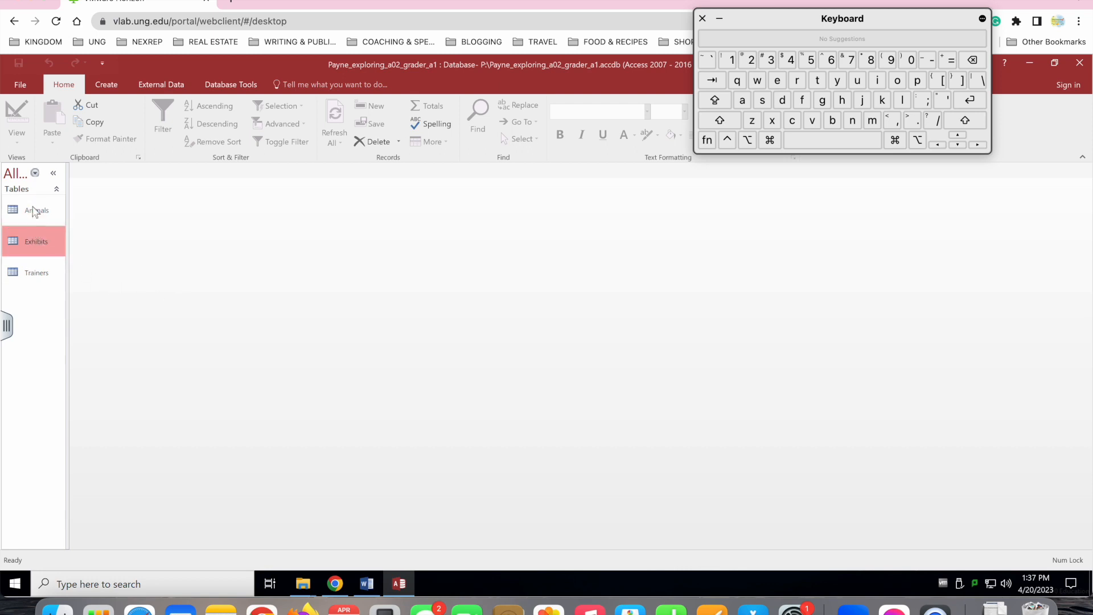
click(31, 273)
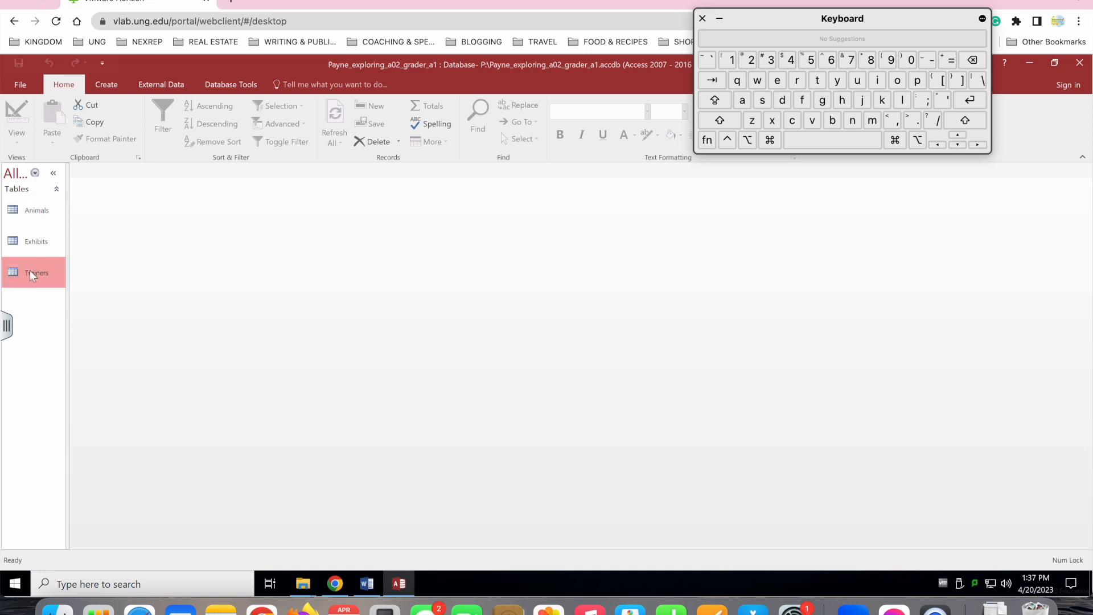
click(221, 87)
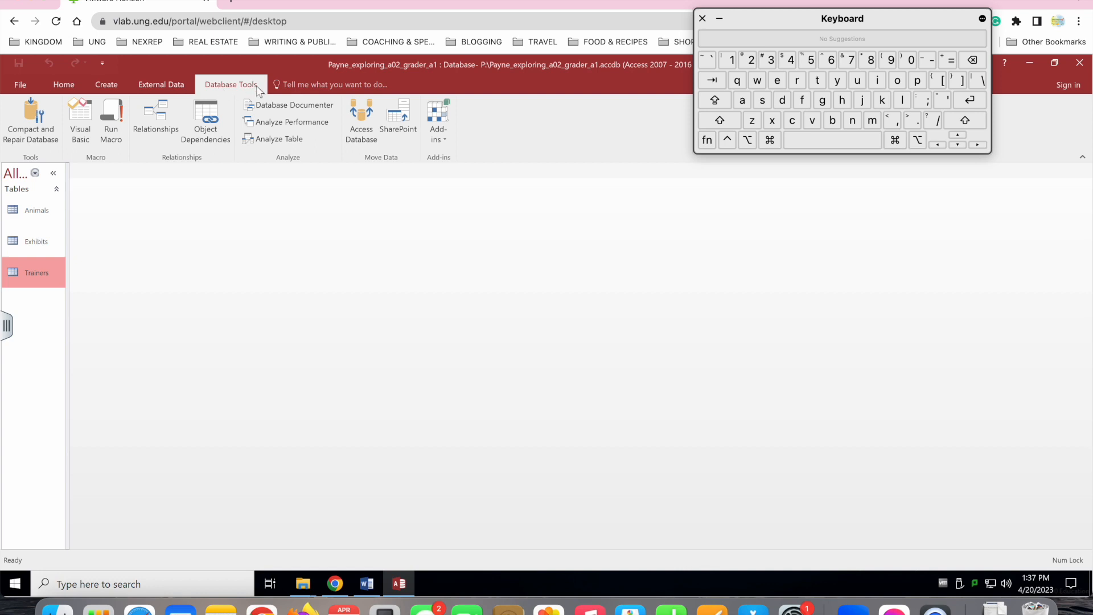
click(155, 128)
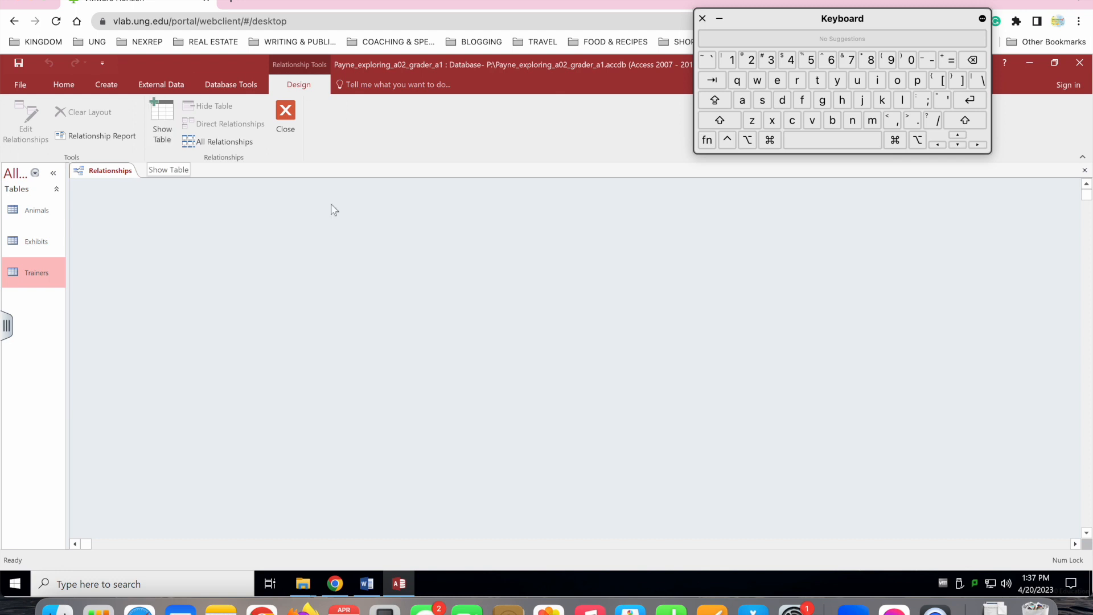
- Recheck instruction 7 in Word, and add the Animals, Exhibits and Trainers tables to the Relationships window in Access
click(368, 584)
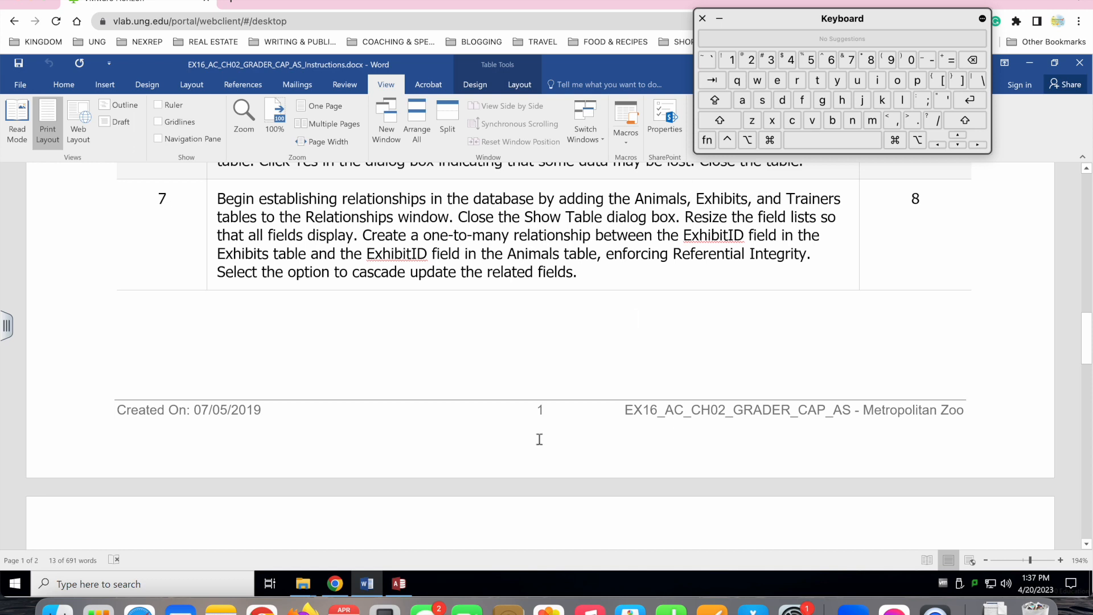
click(399, 584)
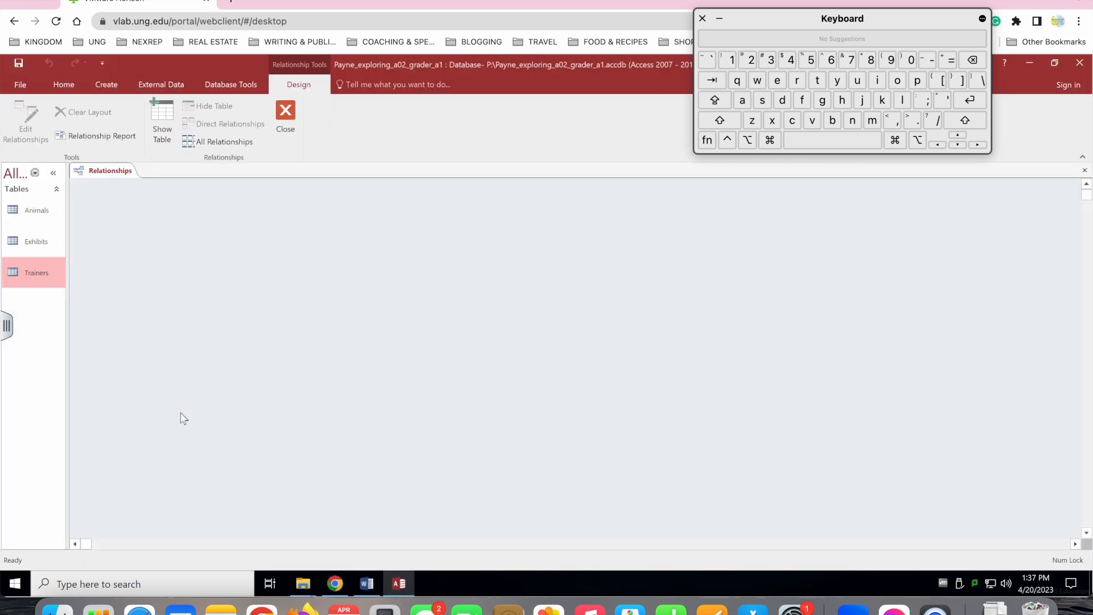
drag(30, 210, 142, 218)
click(29, 244)
drag(29, 244, 286, 218)
click(35, 279)
drag(34, 279, 481, 220)
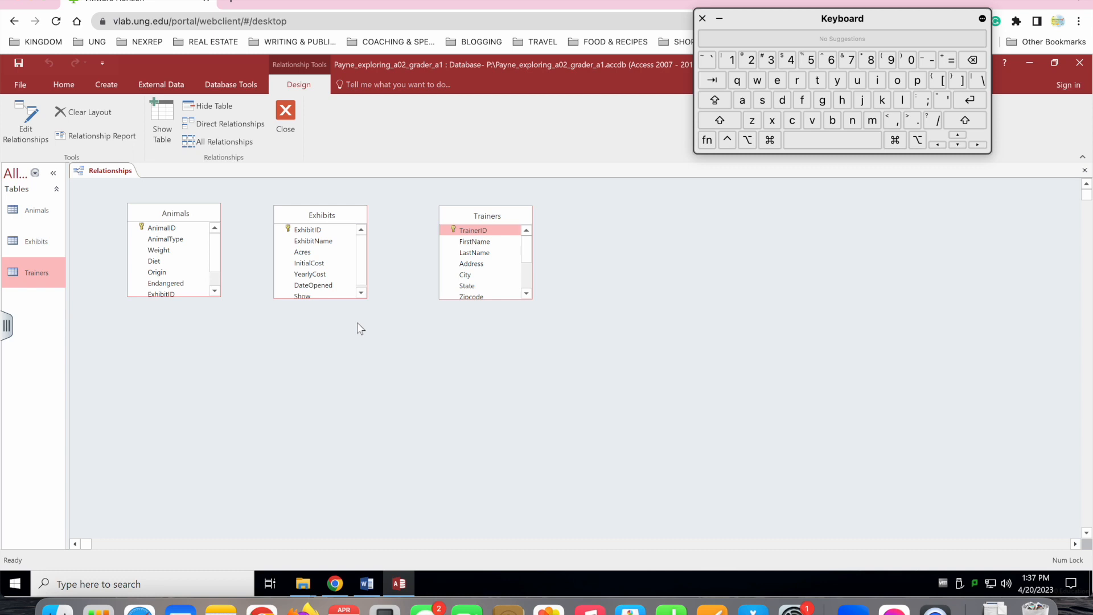
- Review the Show Table instruction in Word, and view the Show Table dialog in Access and close it without adding tables
click(368, 585)
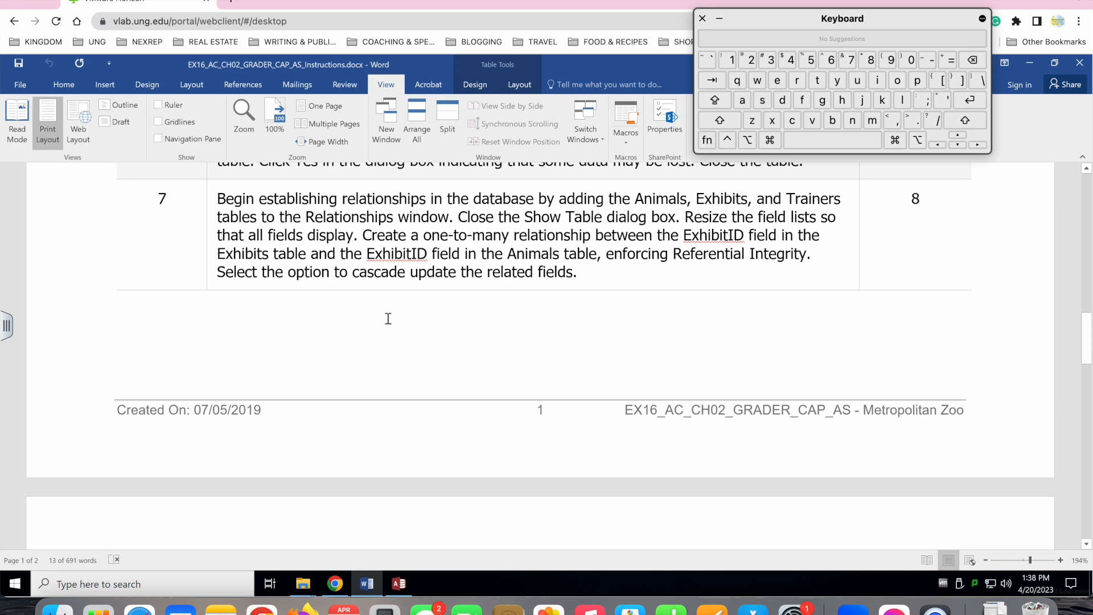
click(402, 588)
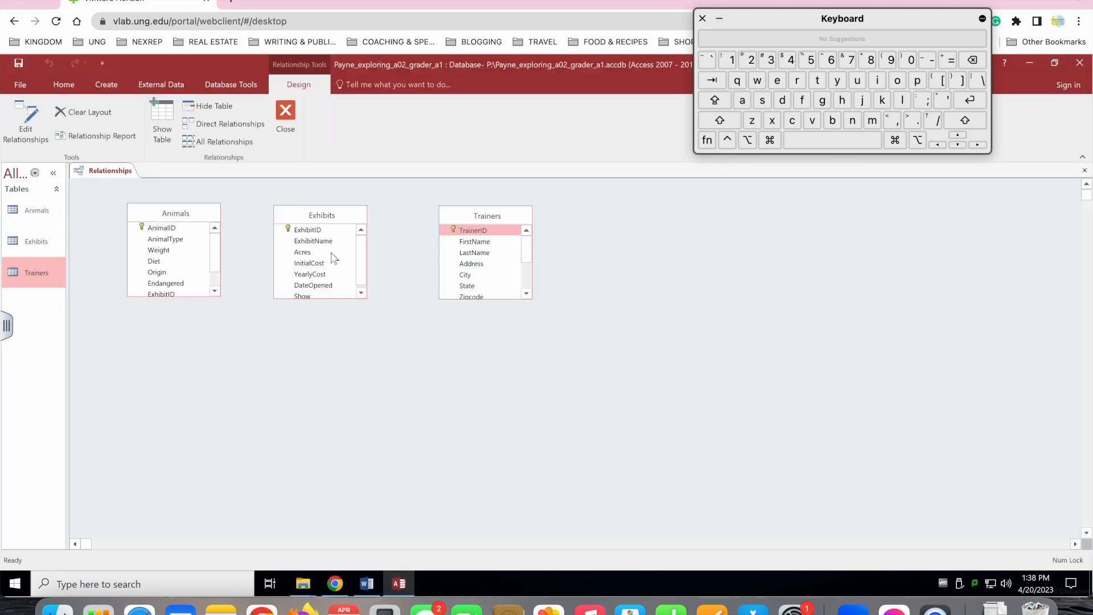
click(169, 119)
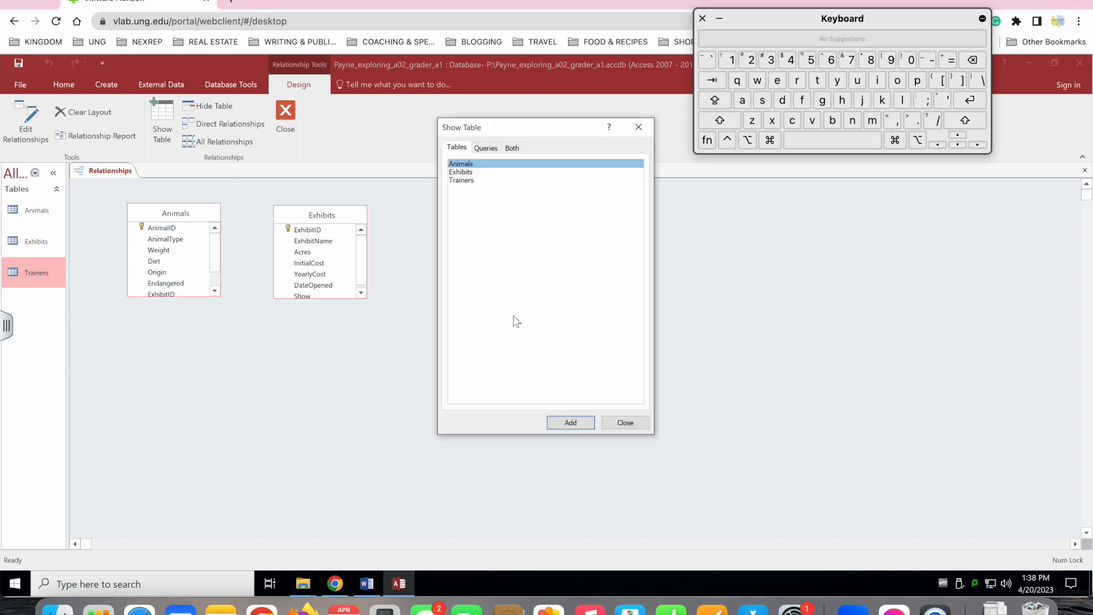
click(625, 422)
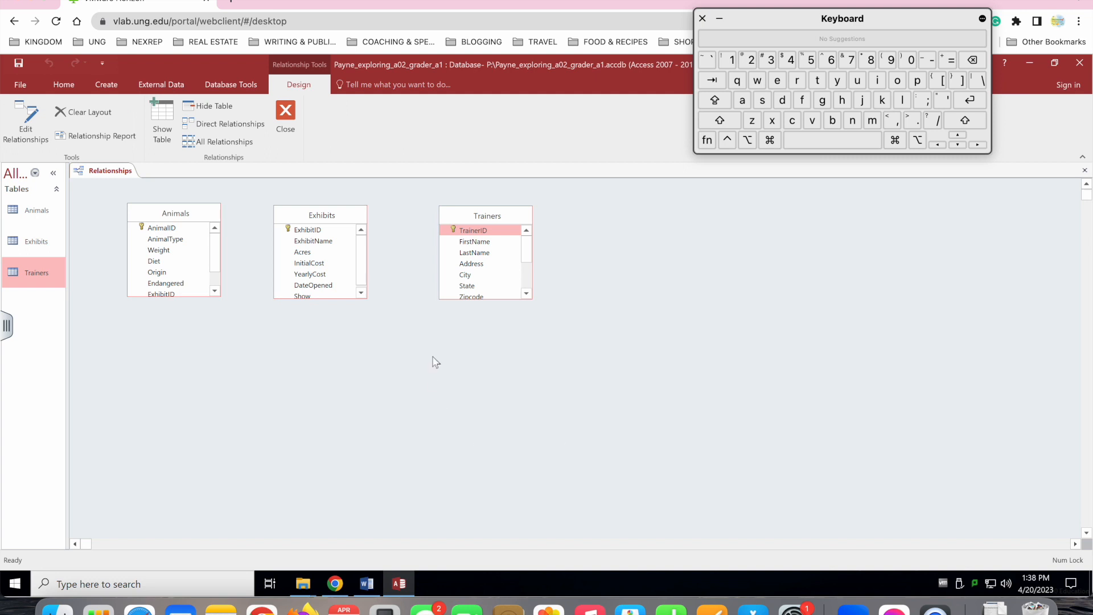
- Check the resizing instruction in Word, and lengthen the Animals, Exhibits and Trainers field lists in Access to display all fields
click(365, 585)
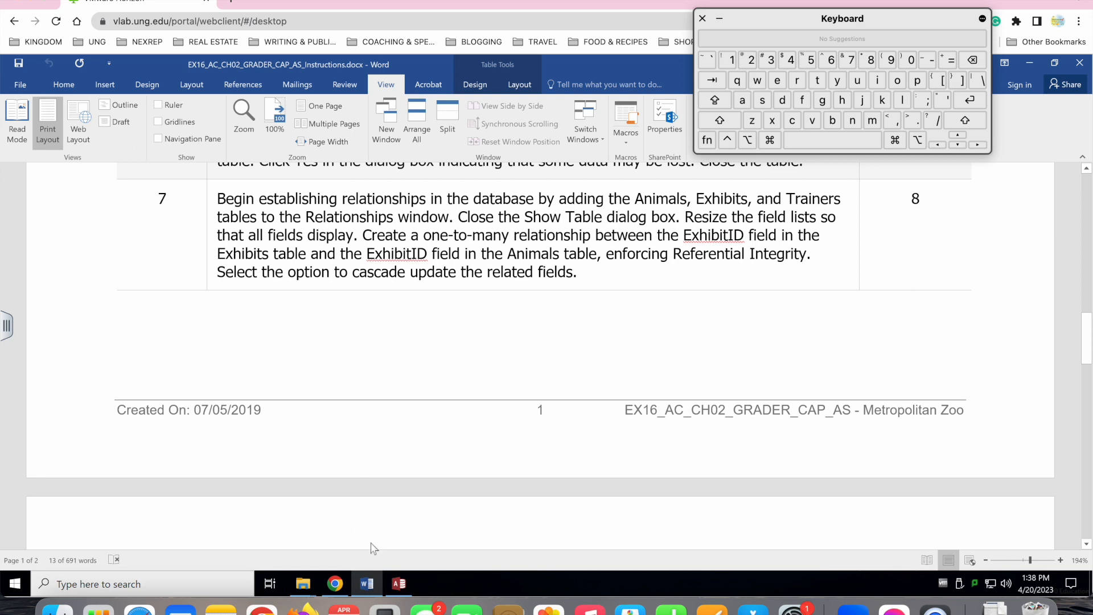
click(405, 584)
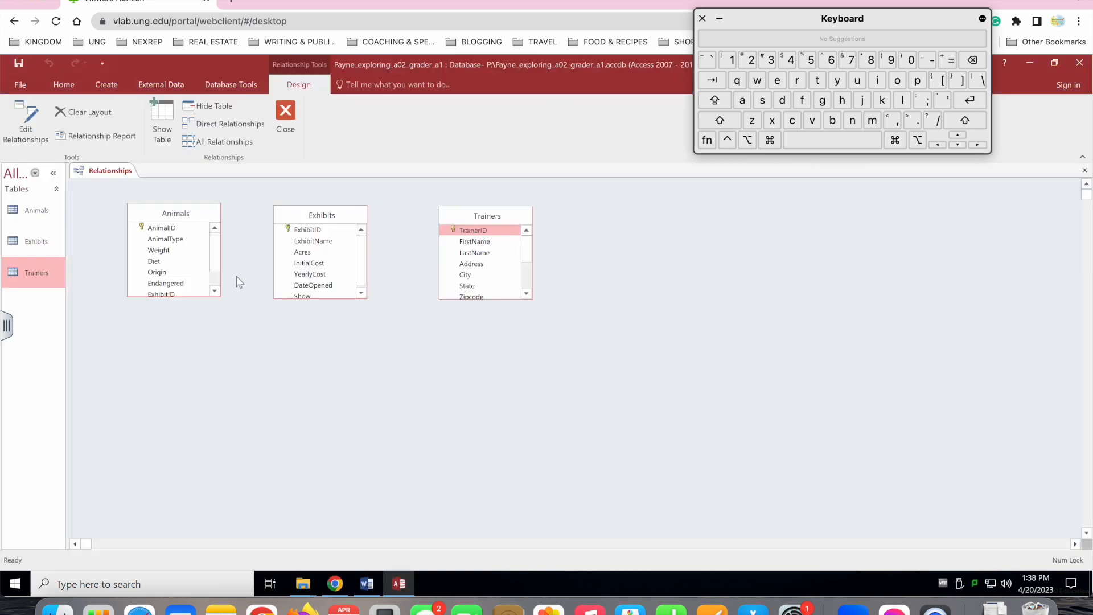
drag(217, 249, 219, 222)
drag(200, 296, 196, 331)
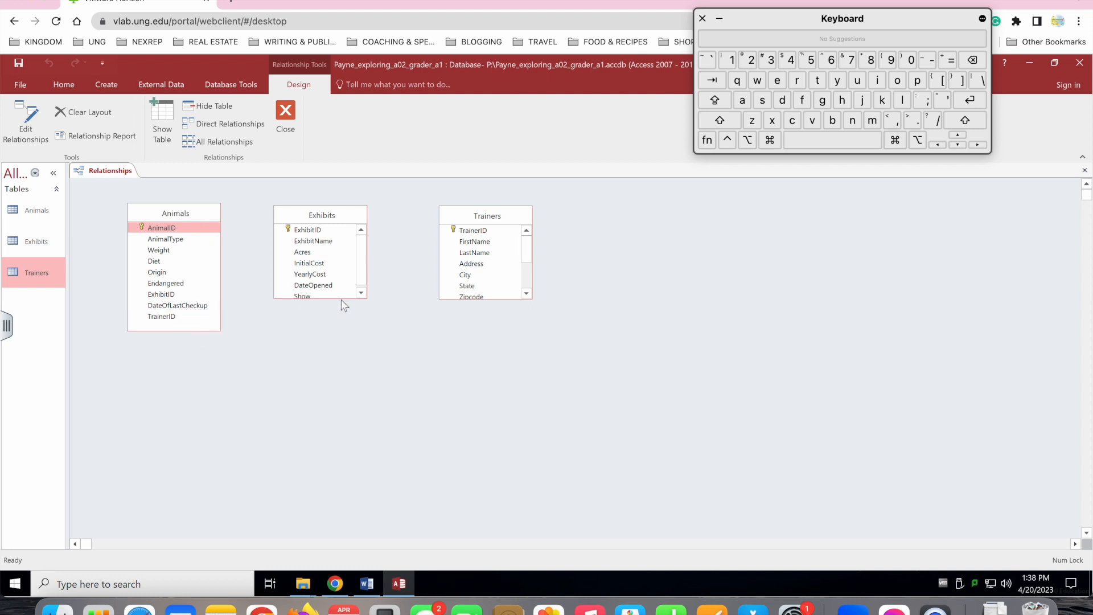
drag(341, 299, 337, 328)
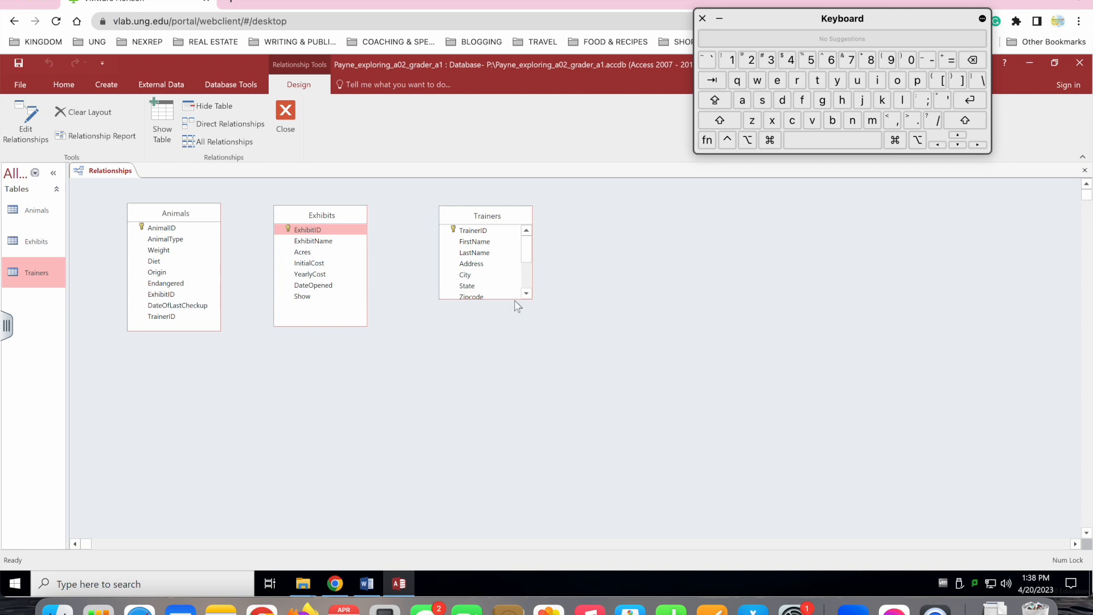
drag(514, 299, 508, 380)
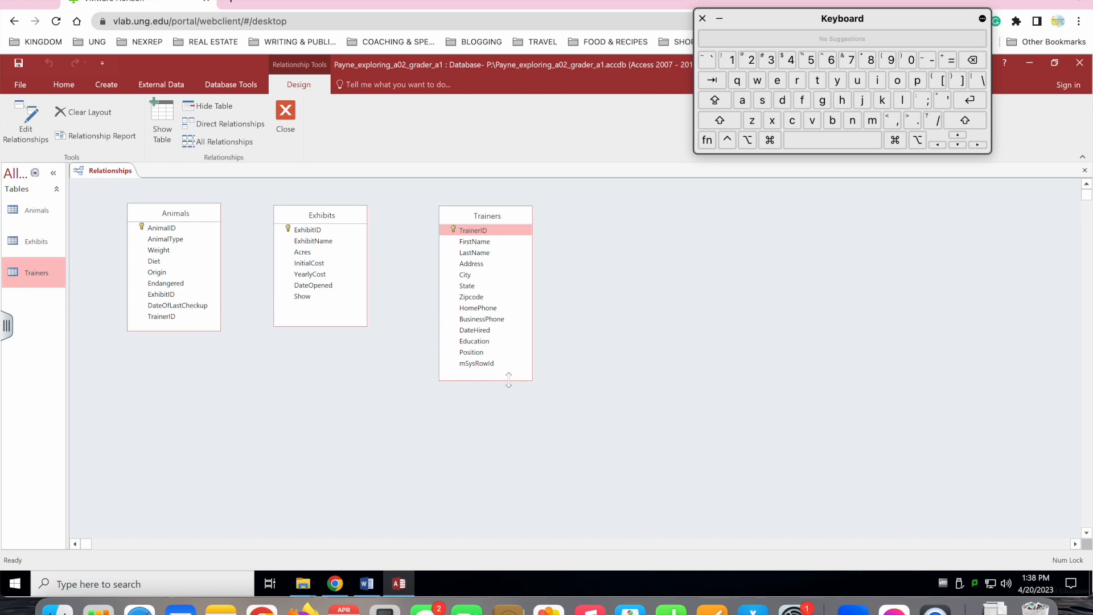
- Review the relationship instruction in Word, and link ExhibitID in the Exhibits table to ExhibitID in the Animals table in Access
click(367, 584)
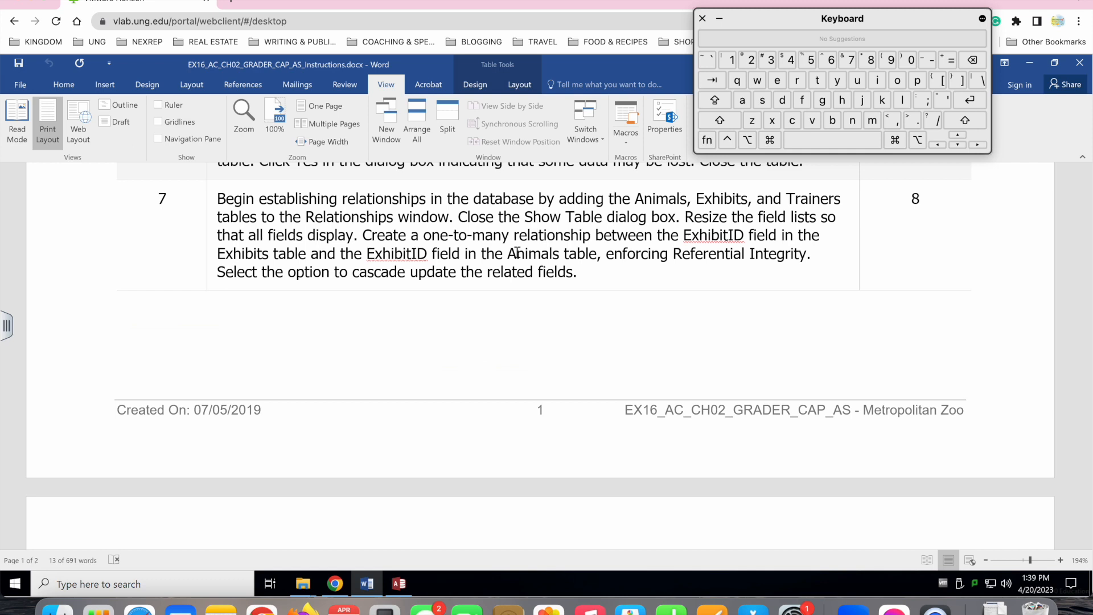
click(401, 581)
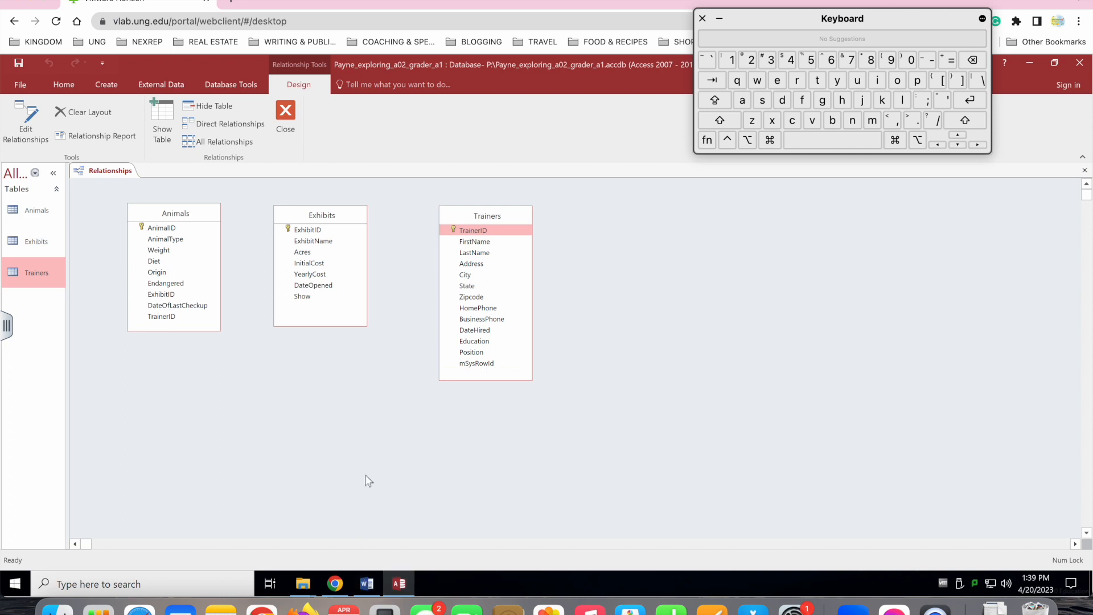
click(367, 583)
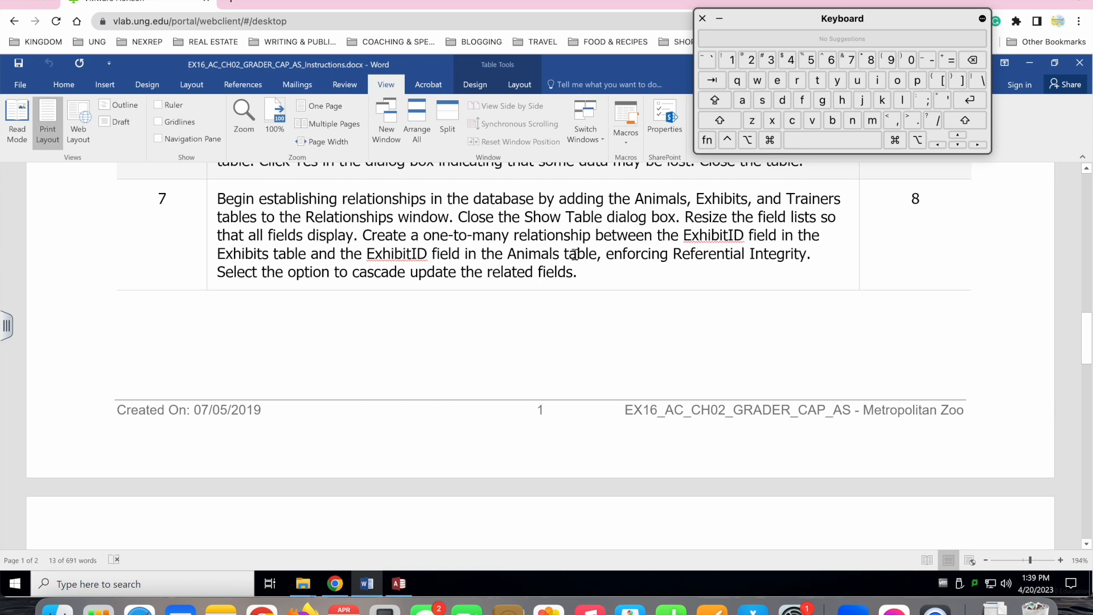
click(398, 584)
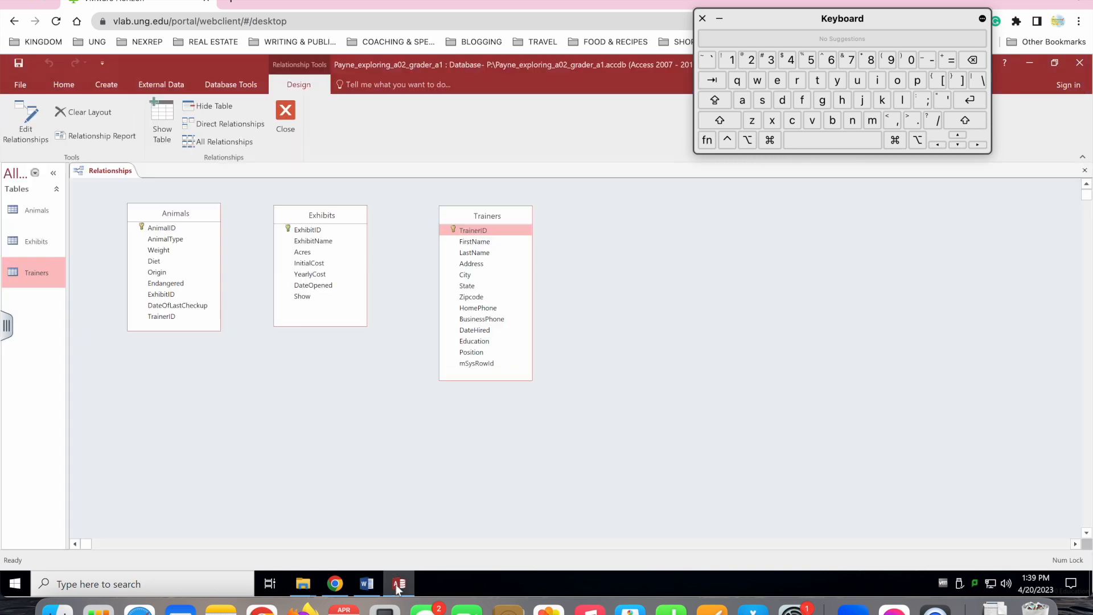
click(162, 294)
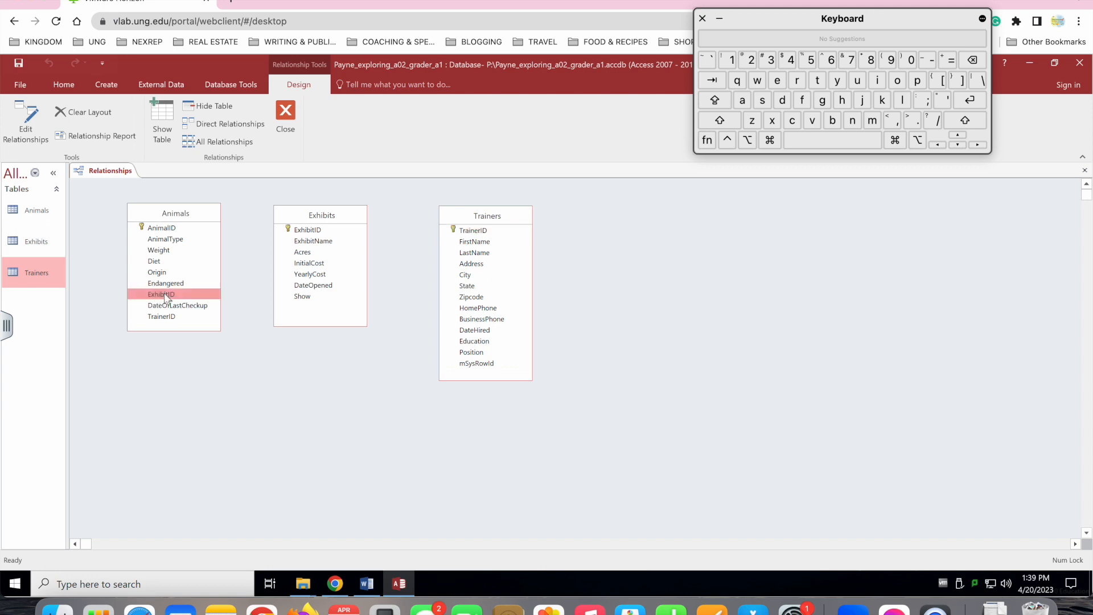
click(319, 231)
drag(319, 231, 160, 296)
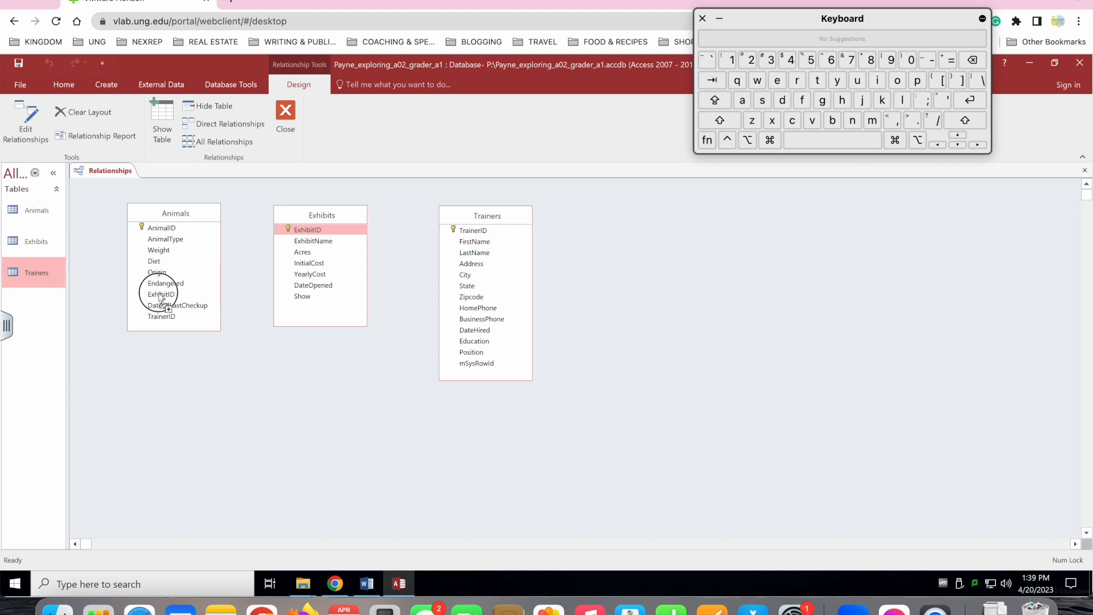
drag(161, 297, 161, 297)
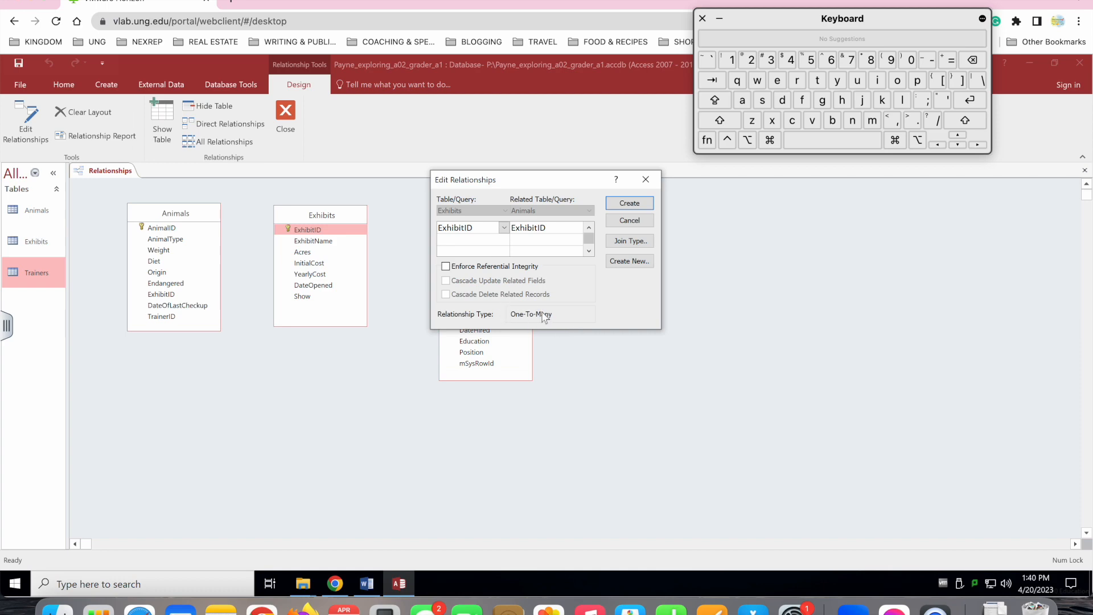
- Consult instruction 7 in Word, and enable Enforce Referential Integrity and Cascade Update Related Fields for the ExhibitID relationship in Access
click(367, 584)
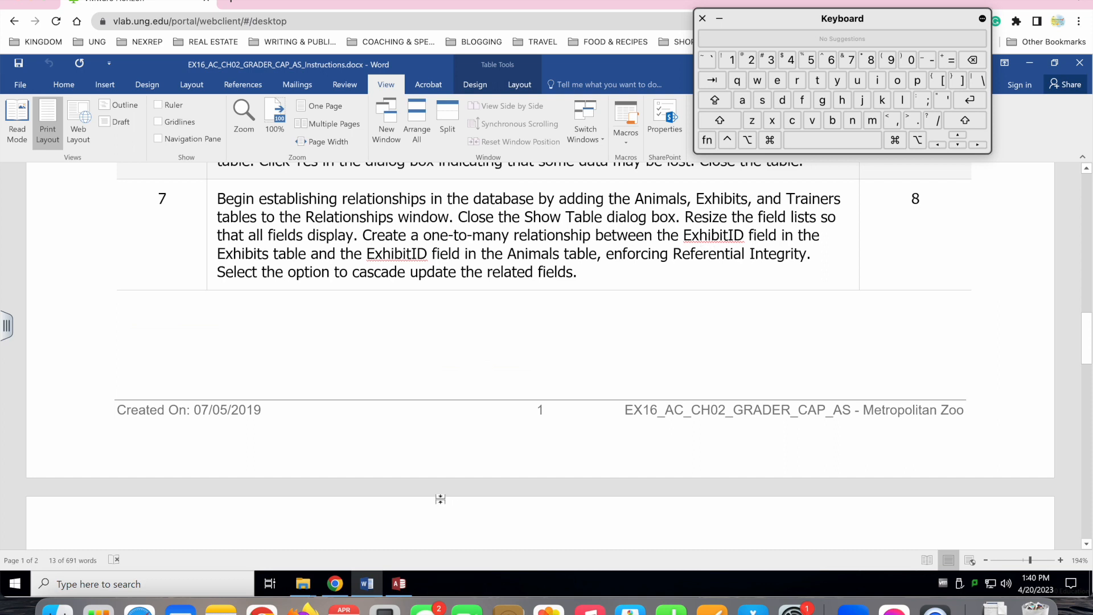
click(401, 587)
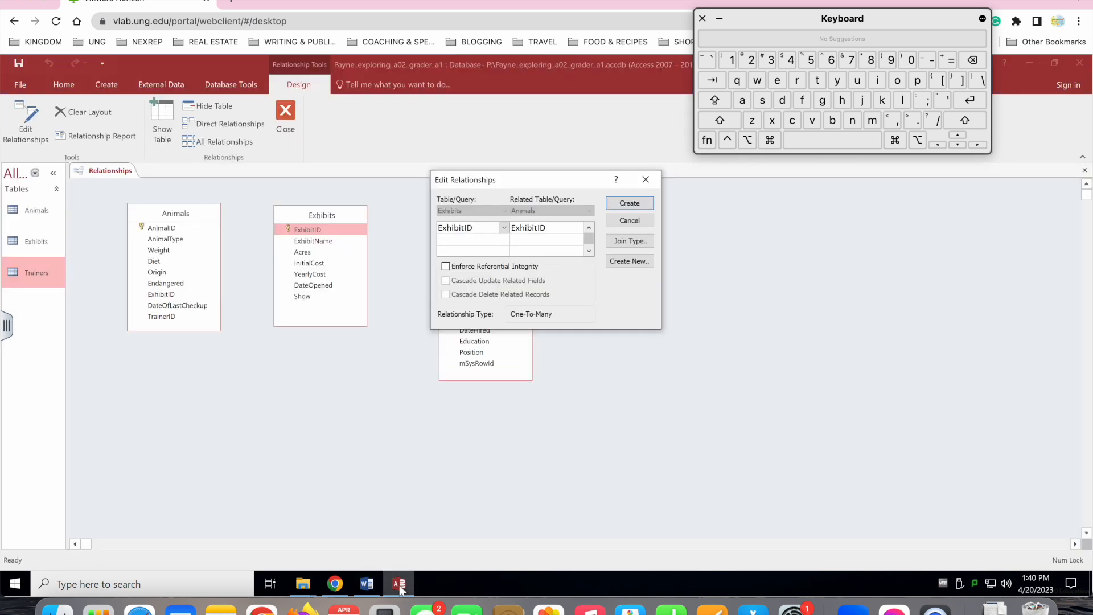
click(447, 267)
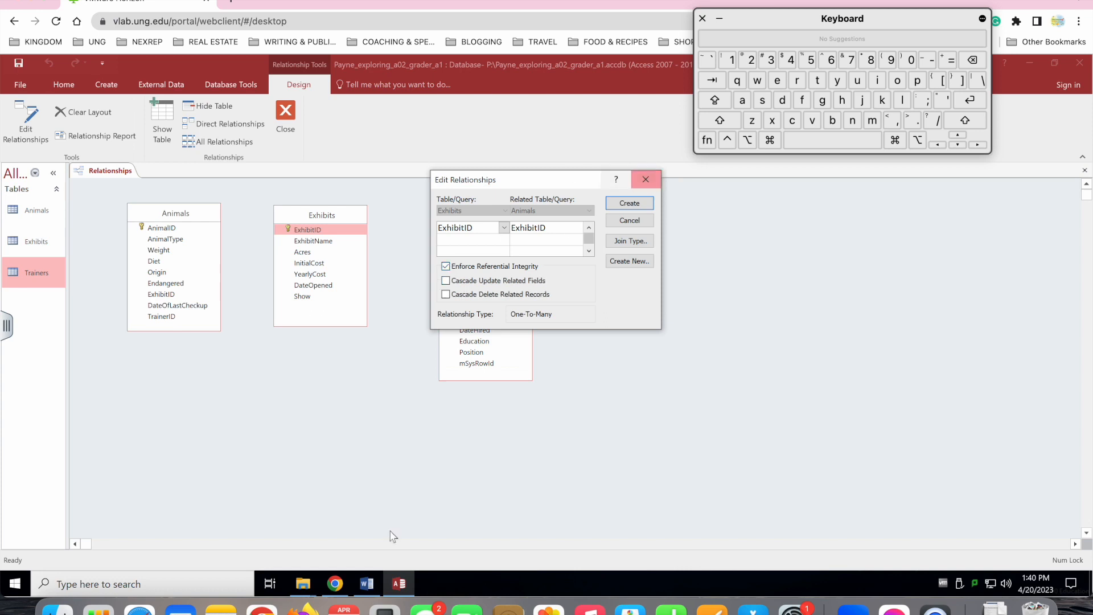
click(366, 587)
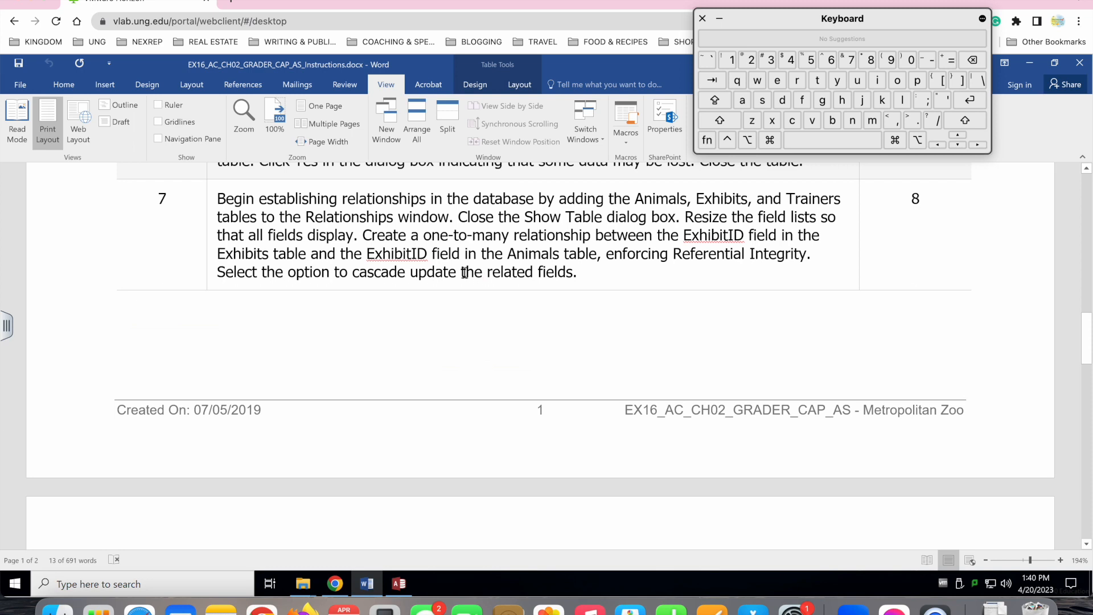
click(400, 585)
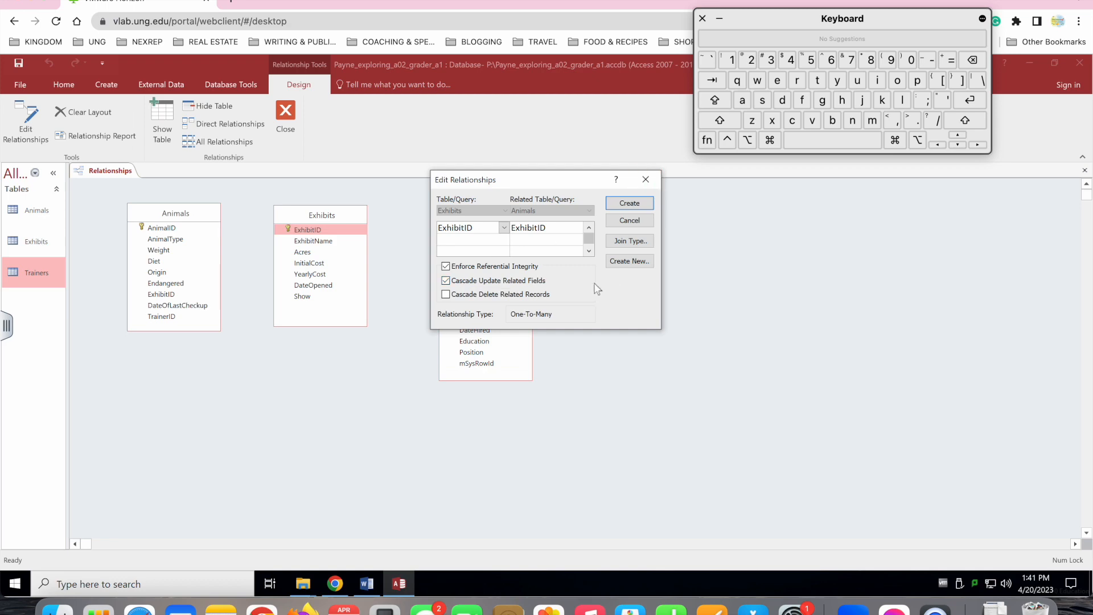
- Check instructions 7 and 8 in Word, and create the configured ExhibitID relationship between Exhibits and Animals in Access
click(368, 582)
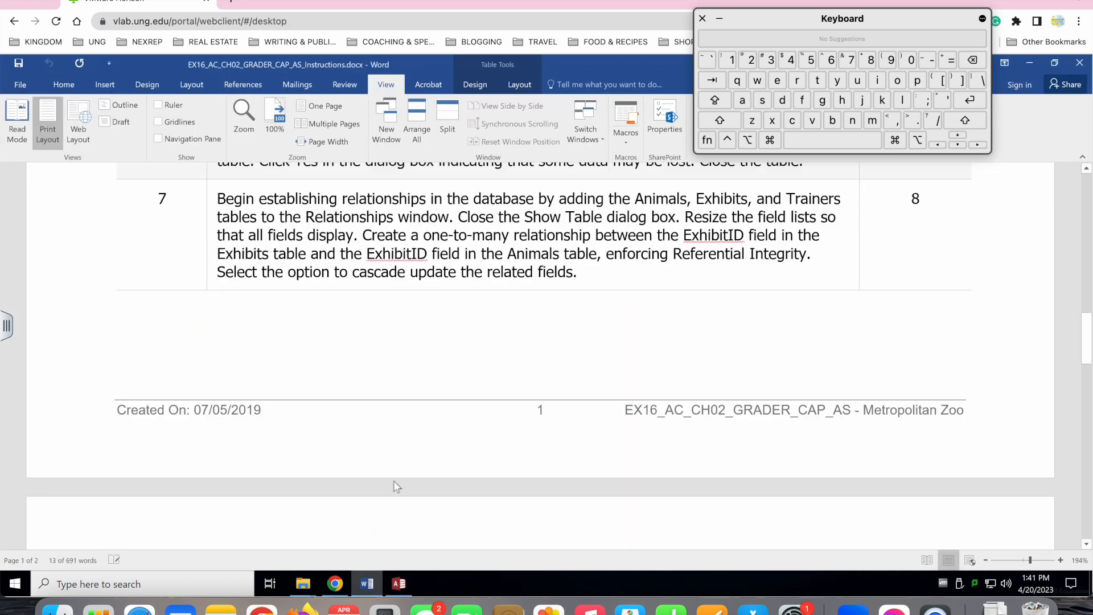
scroll(472, 349, down, 7)
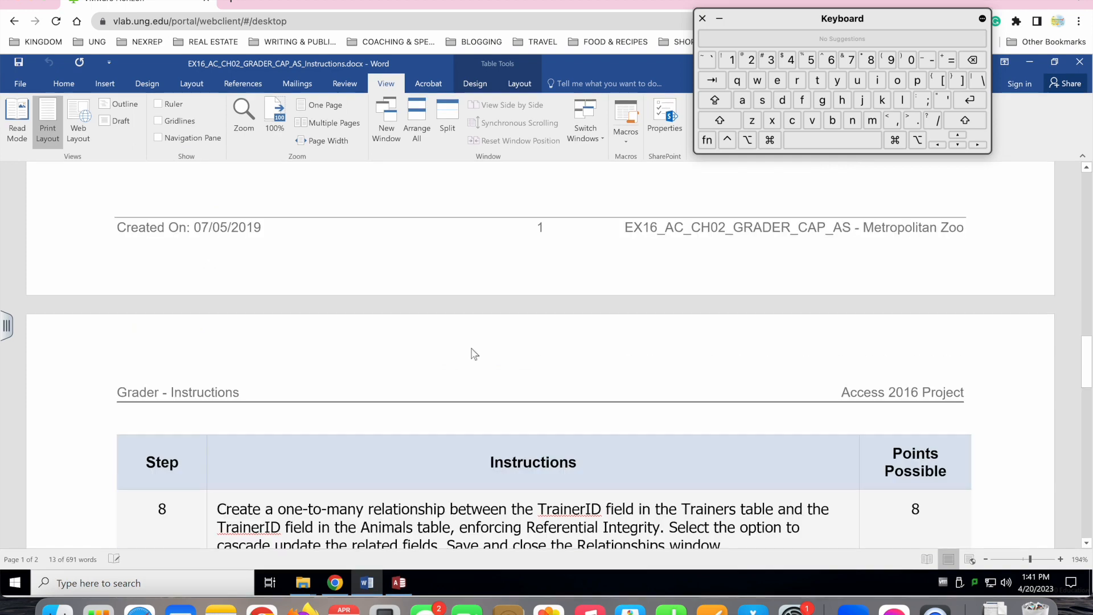
scroll(472, 348, down, 2)
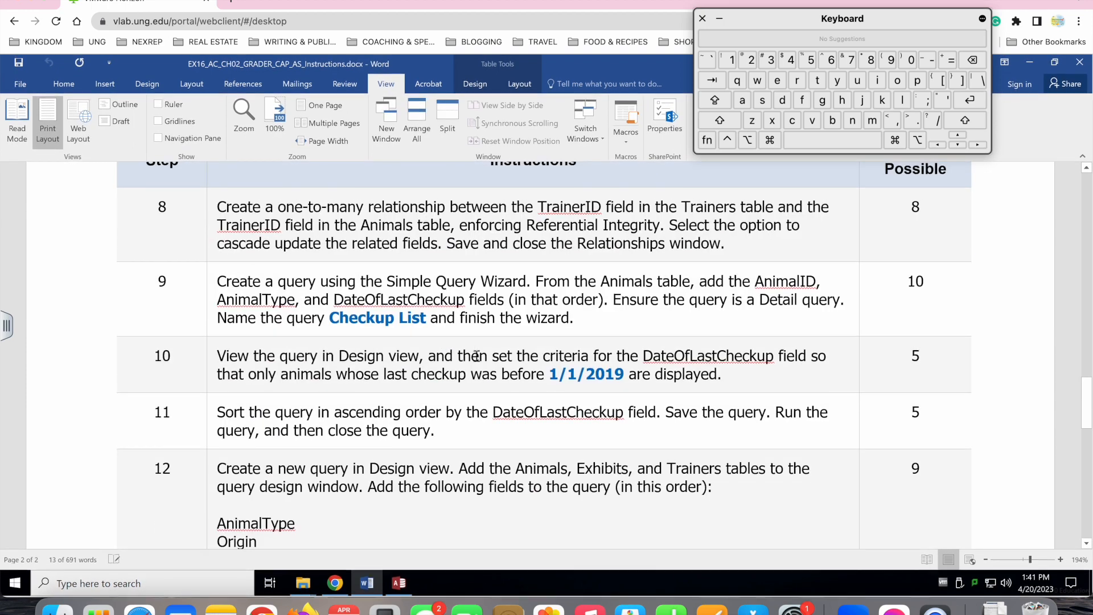
click(395, 585)
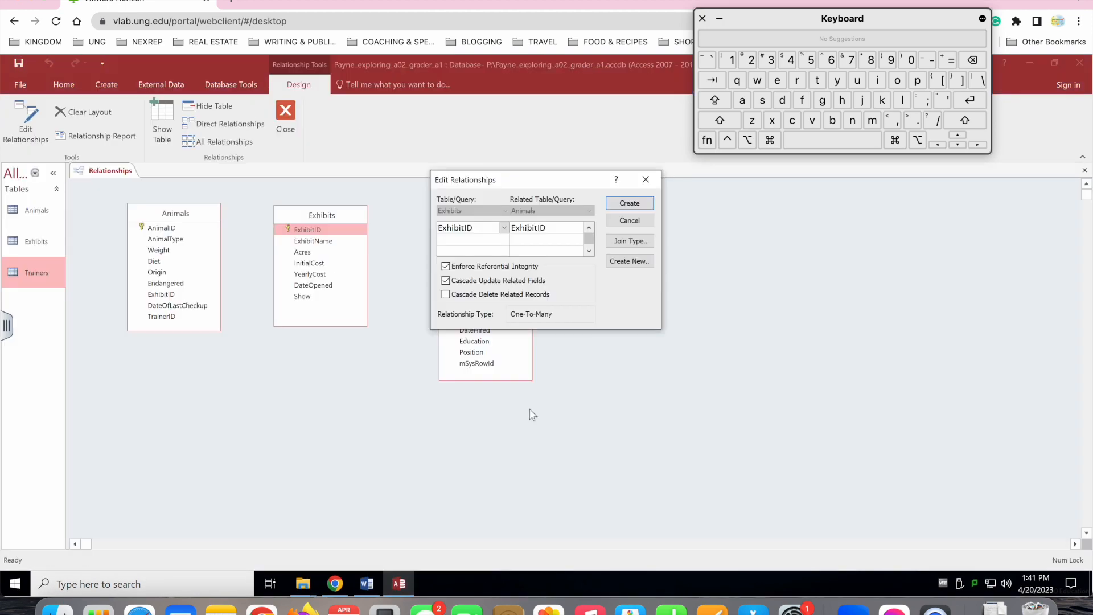
click(634, 210)
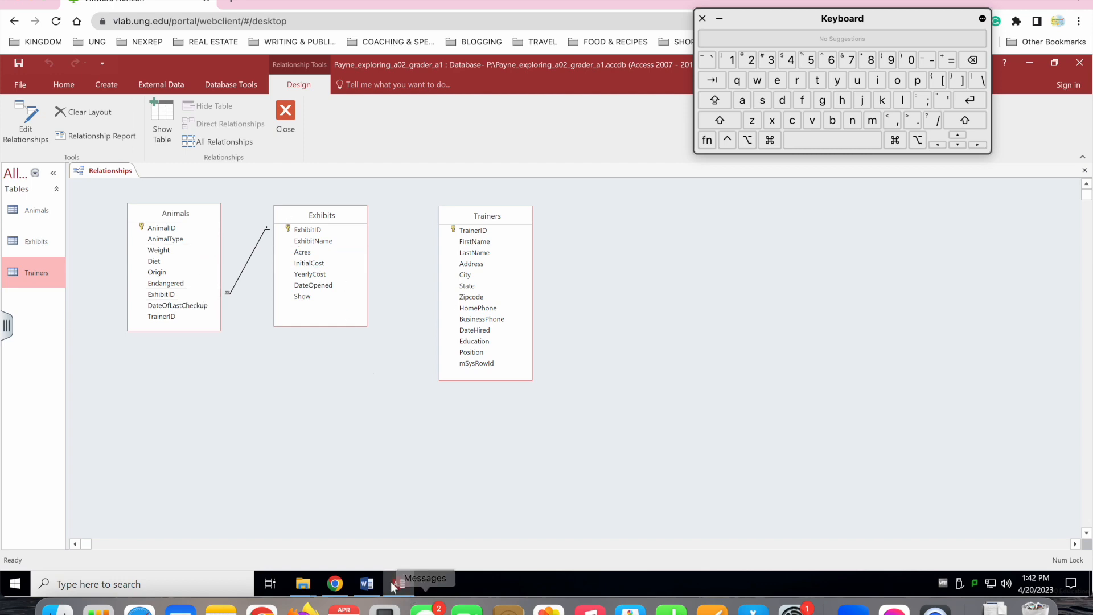
- Review instruction 8 in Word, and link TrainerID in Trainers to TrainerID in Animals in Access with Enforce Referential Integrity enabled
click(367, 582)
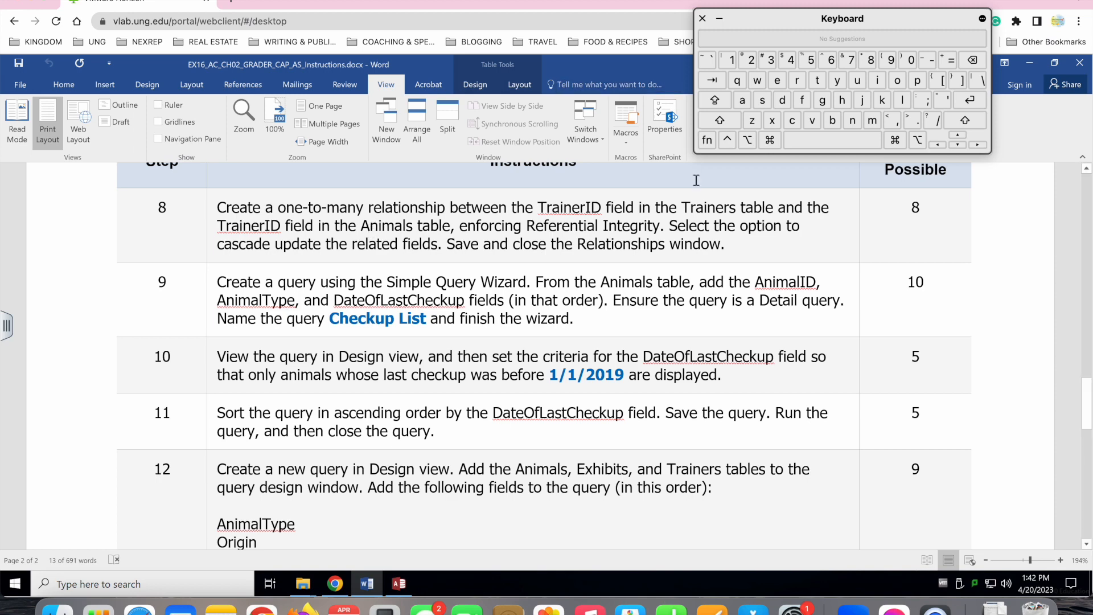
click(400, 582)
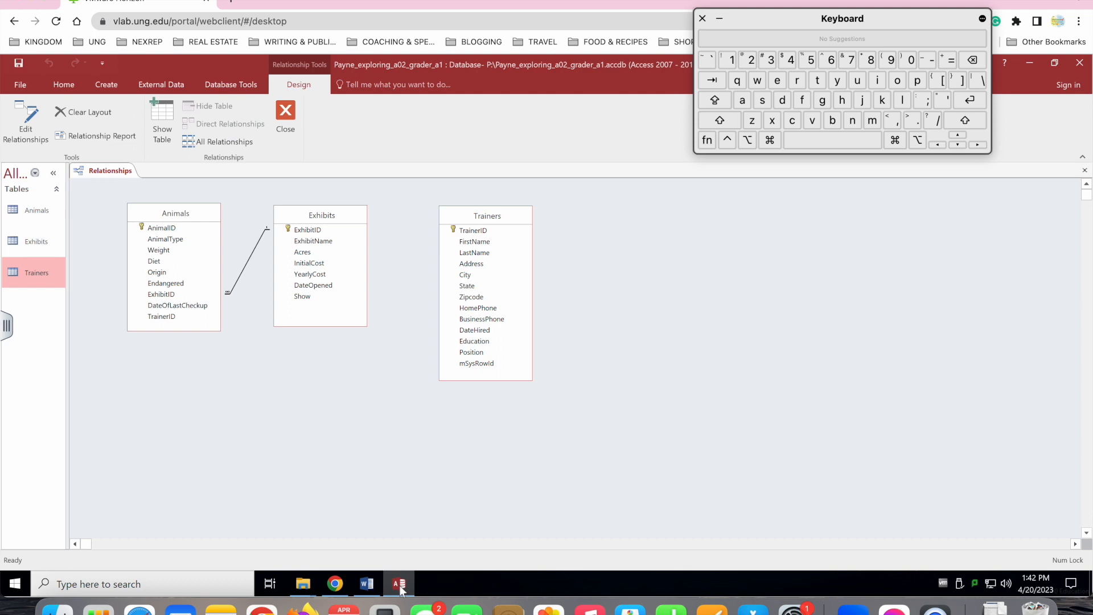
click(472, 232)
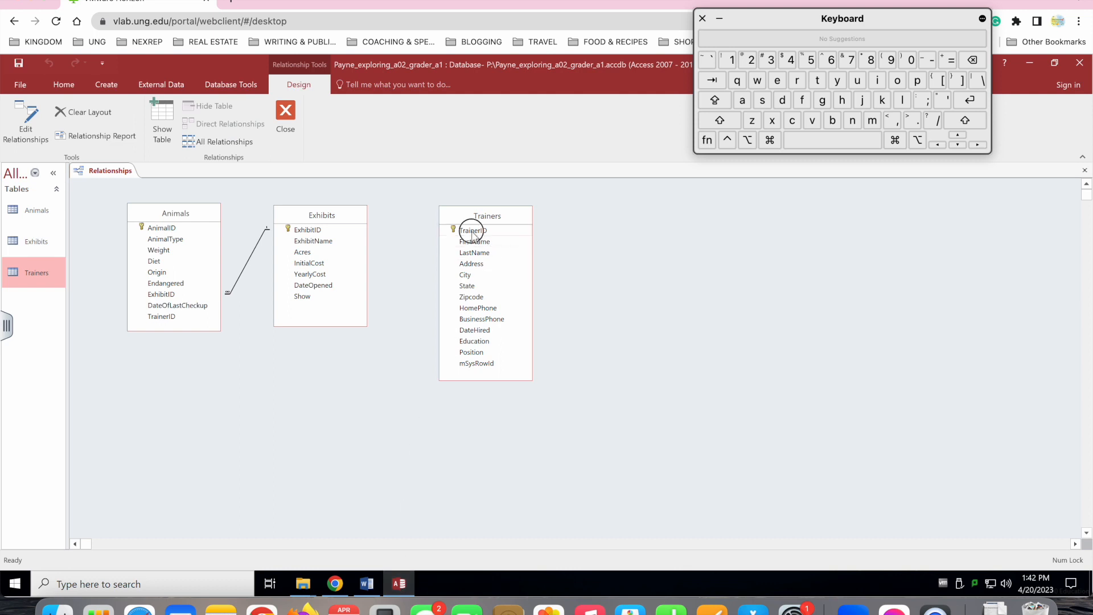
drag(472, 232, 166, 321)
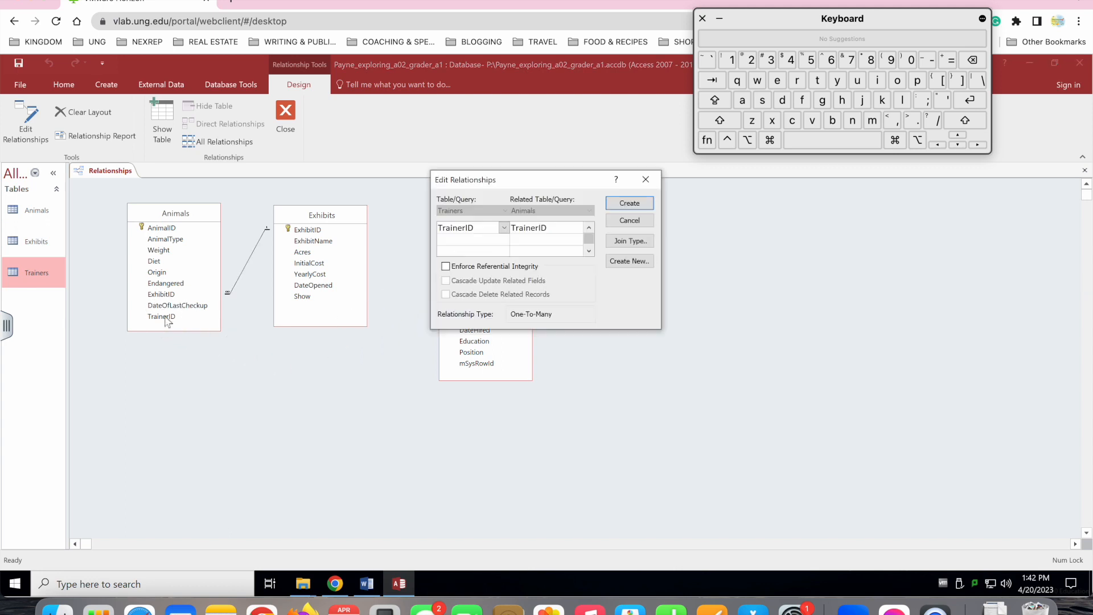
click(446, 267)
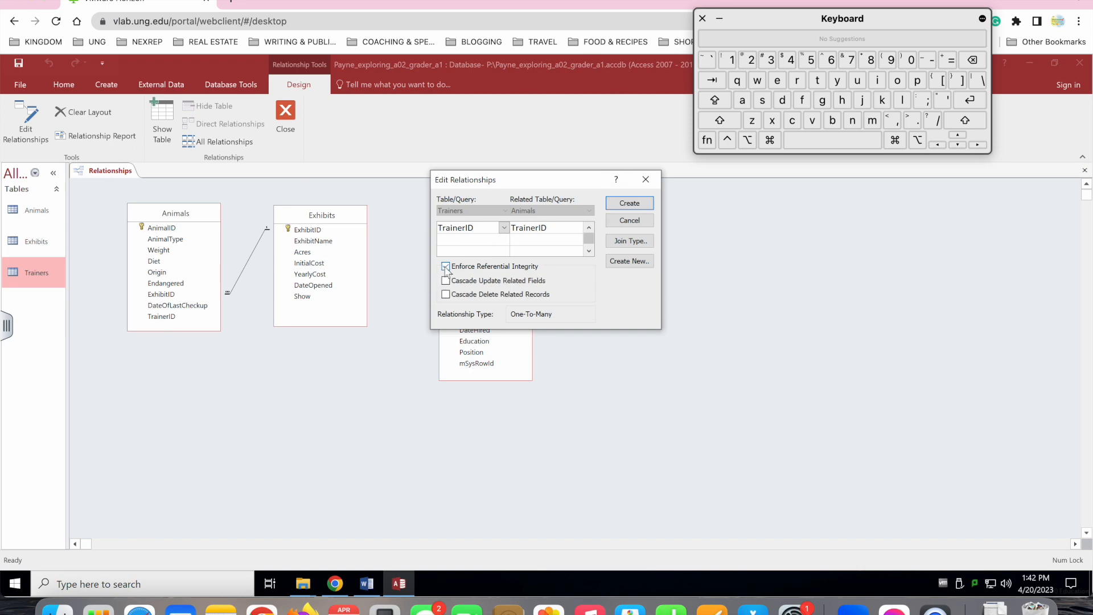
- Check the cascade option in instruction 8 in Word, and enable Cascade Update Related Fields for the TrainerID relationship in Access
click(367, 584)
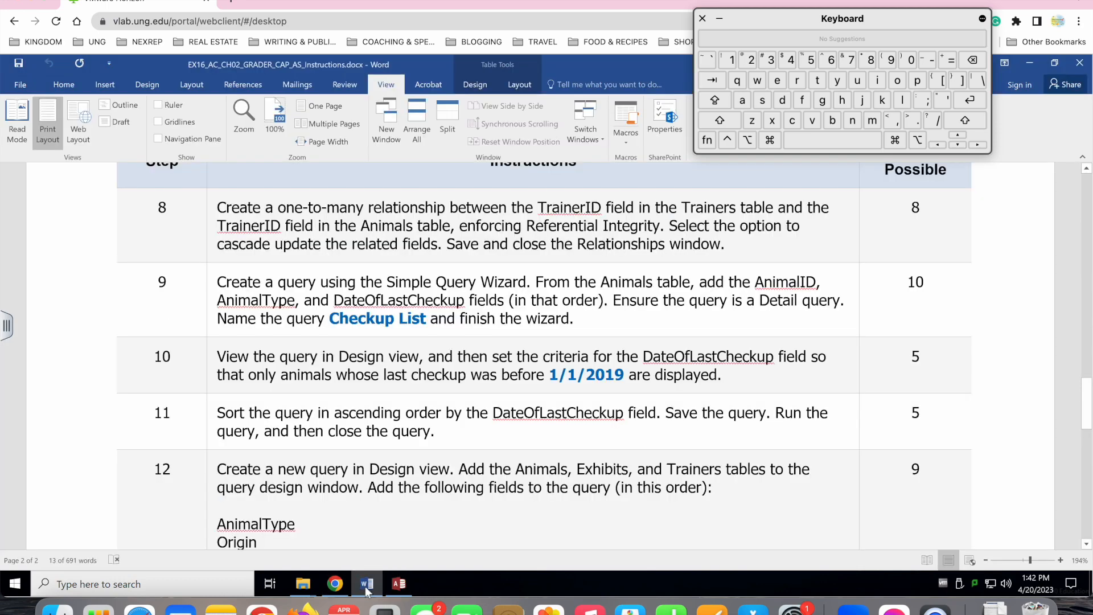
click(677, 225)
double_click(679, 226)
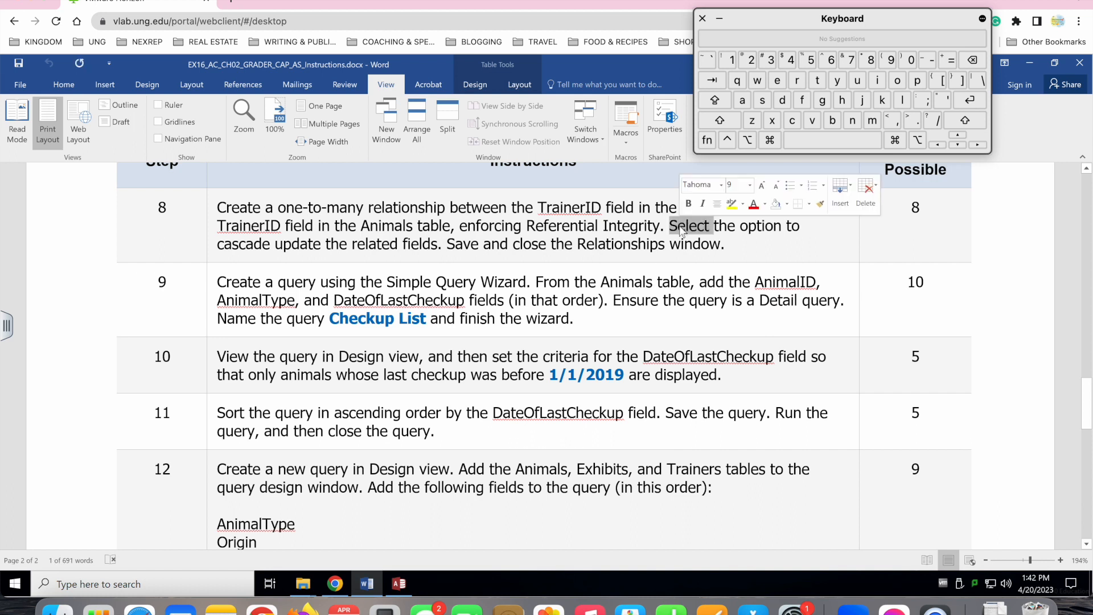
click(399, 584)
click(466, 280)
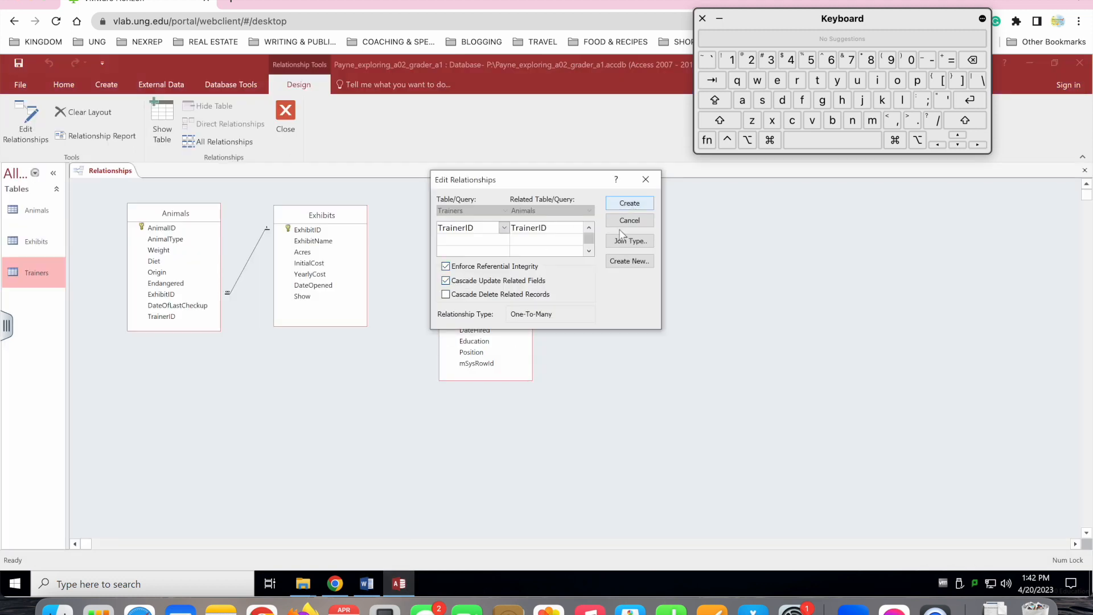
- Check the save-and-close instruction in Word, and create the configured TrainerID relationship in Access
click(367, 584)
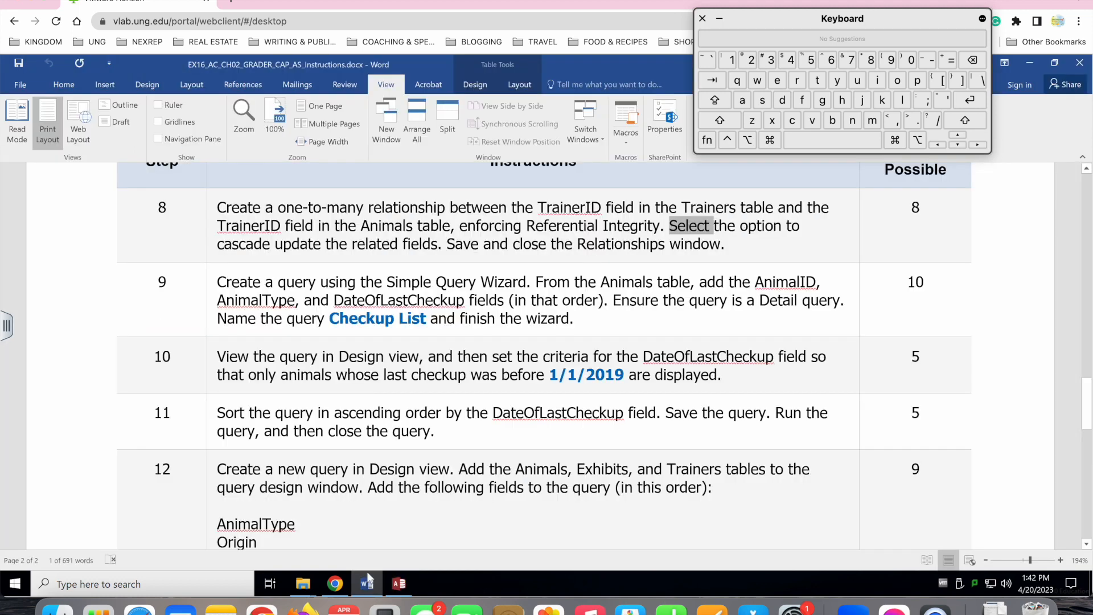
double_click(452, 246)
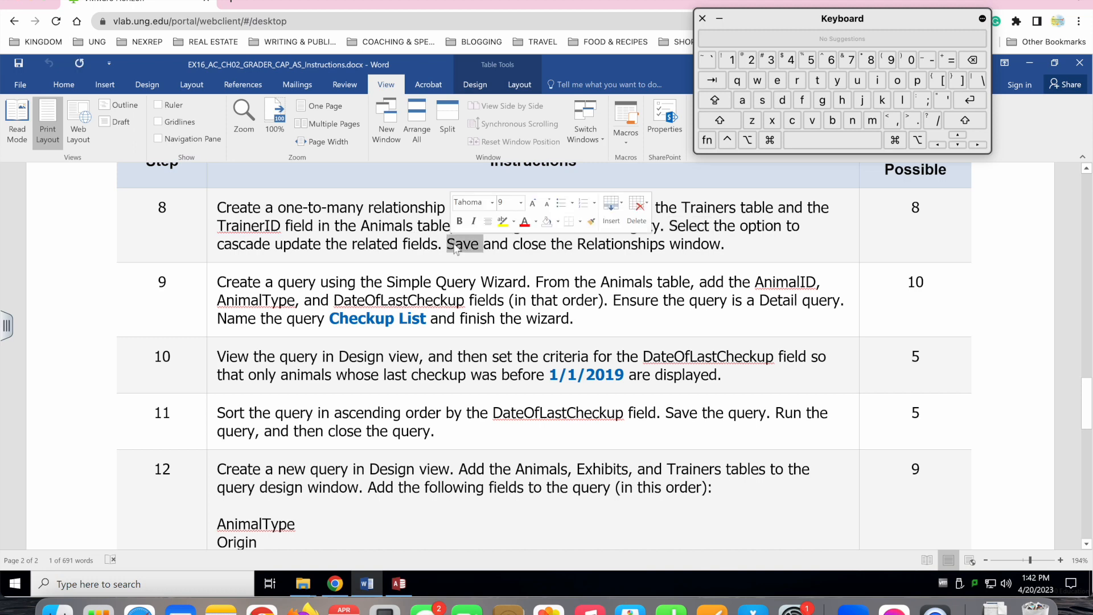
click(400, 584)
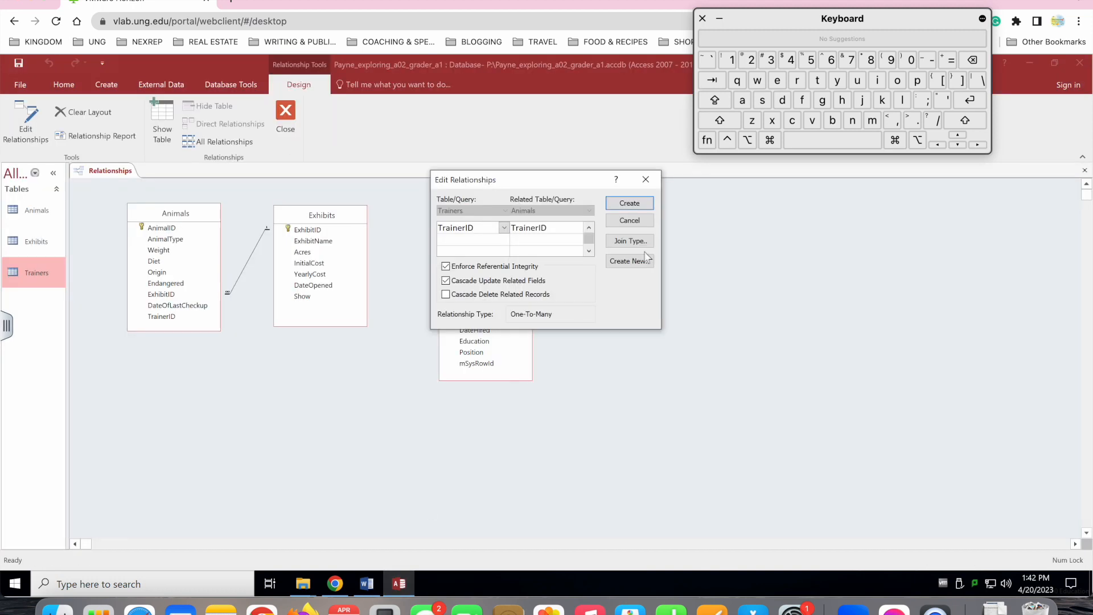
click(629, 203)
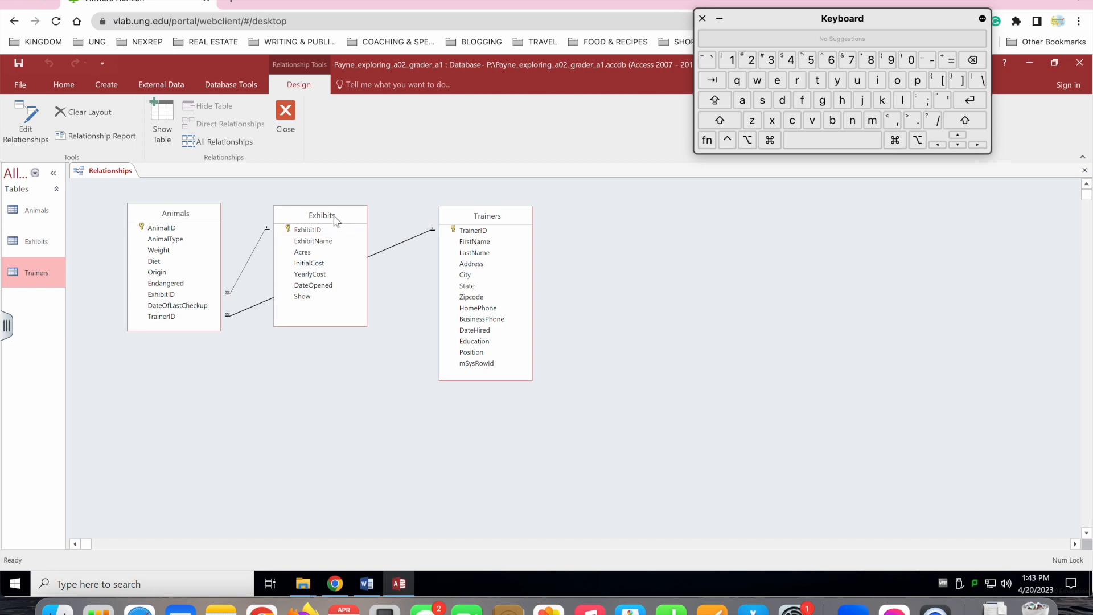
- Arrange the field lists in the order Exhibits, Animals, Trainers so the relationship lines are unobstructed, and close the Relationships window
mouse_move(335, 219)
mouse_down()
mouse_move(160, 227)
mouse_move(164, 237)
mouse_move(206, 217)
mouse_move(342, 230)
mouse_up()
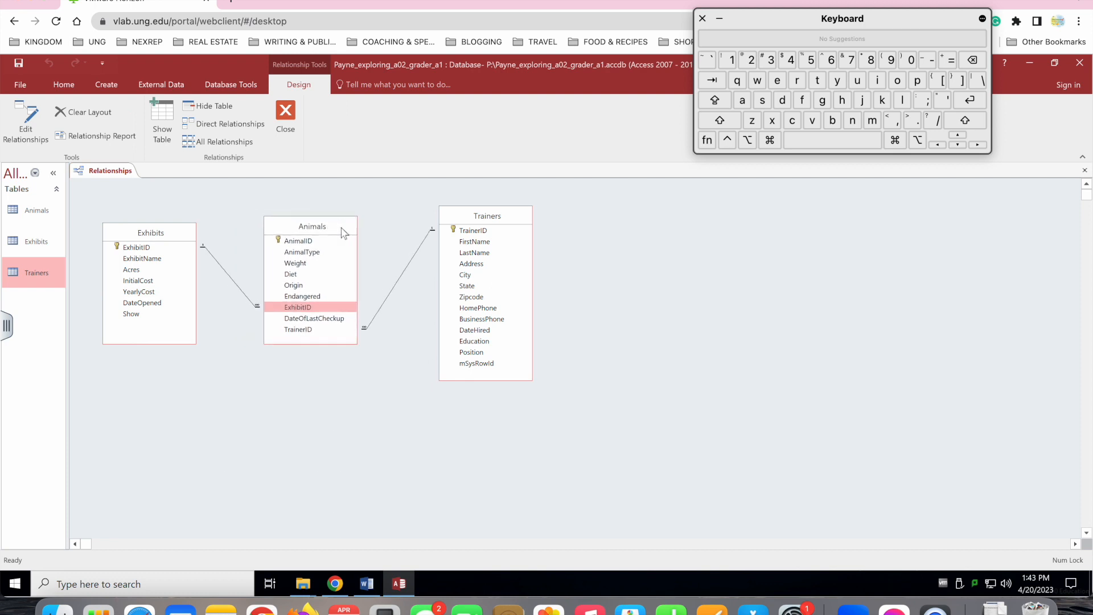
drag(176, 232, 166, 207)
click(308, 226)
drag(308, 227, 290, 211)
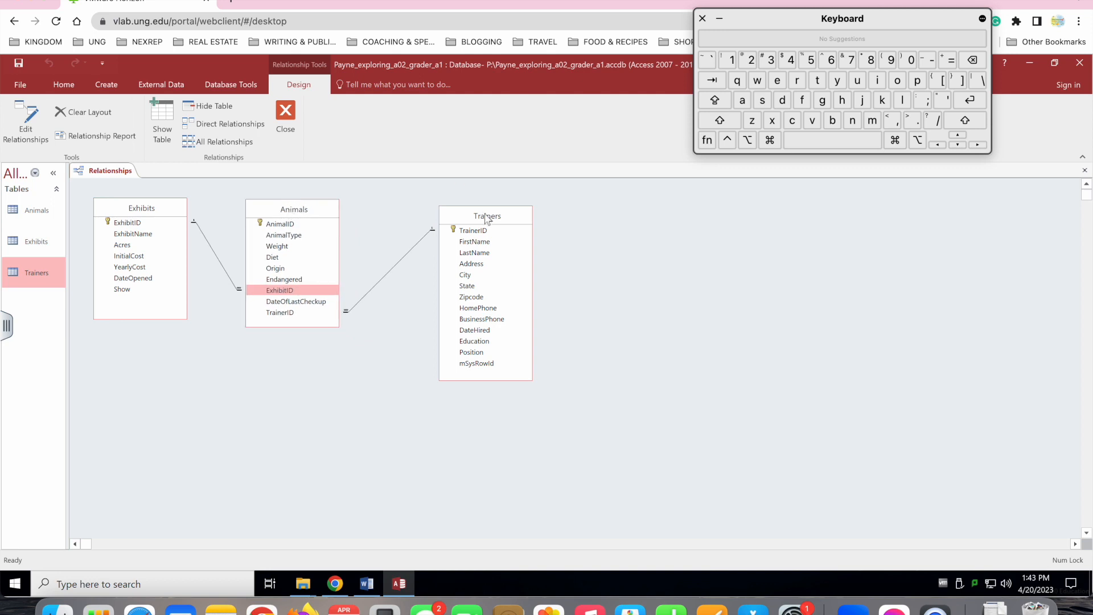
drag(482, 218, 453, 214)
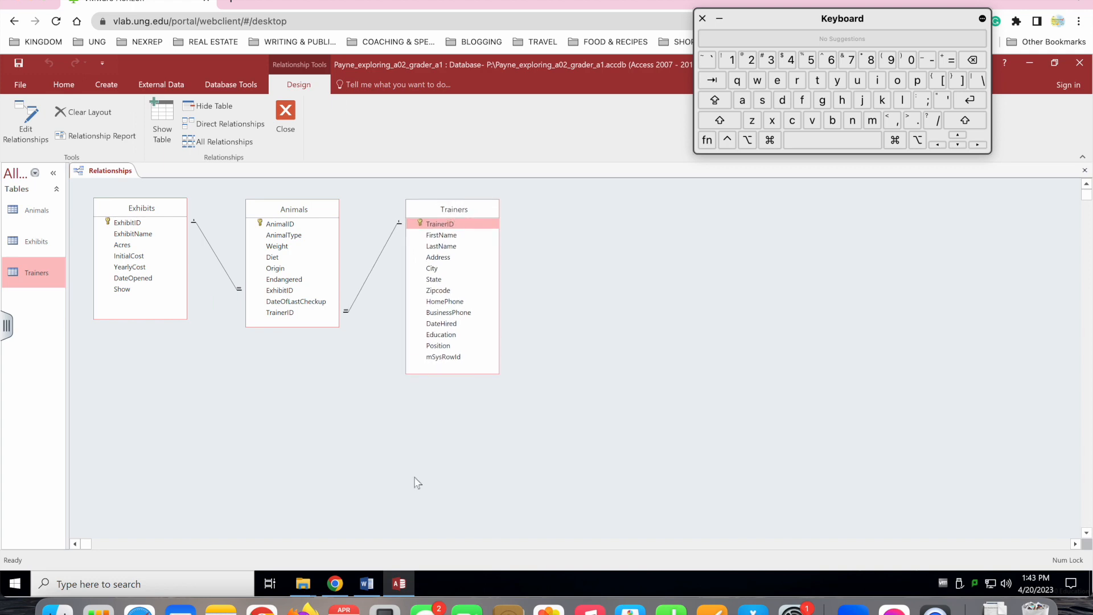
click(367, 583)
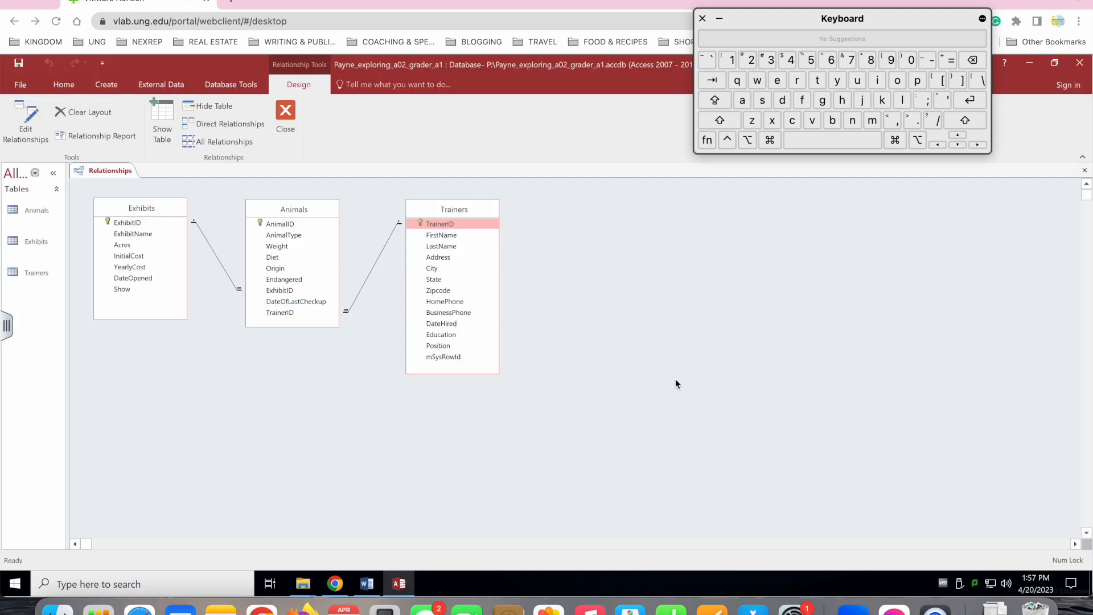
click(1086, 171)
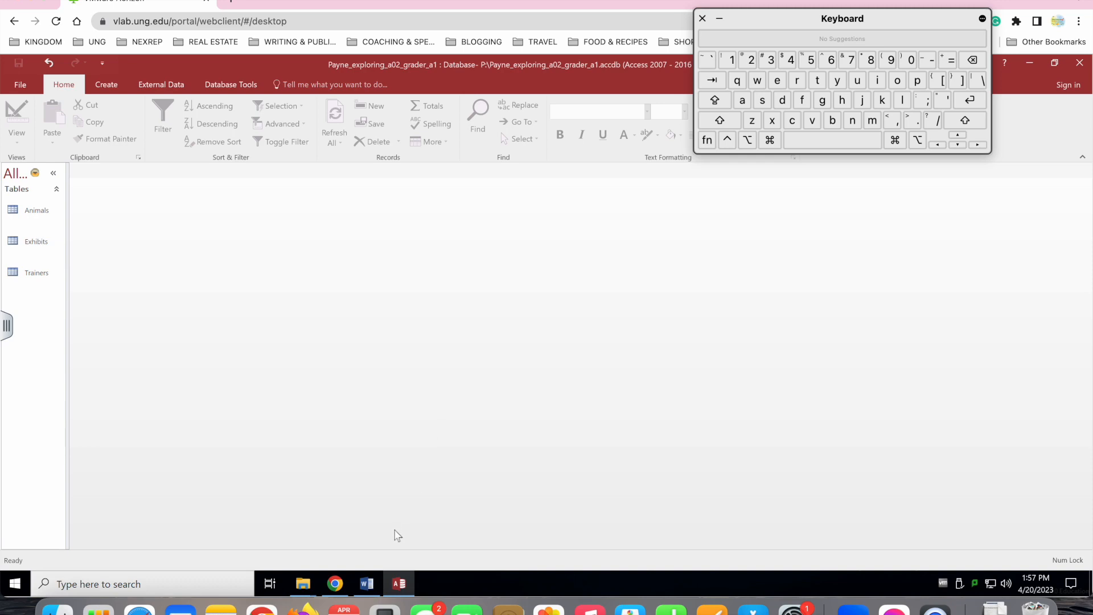
- Review instruction 9 in Word, and start a new query with the Simple Query Wizard in Access
click(367, 584)
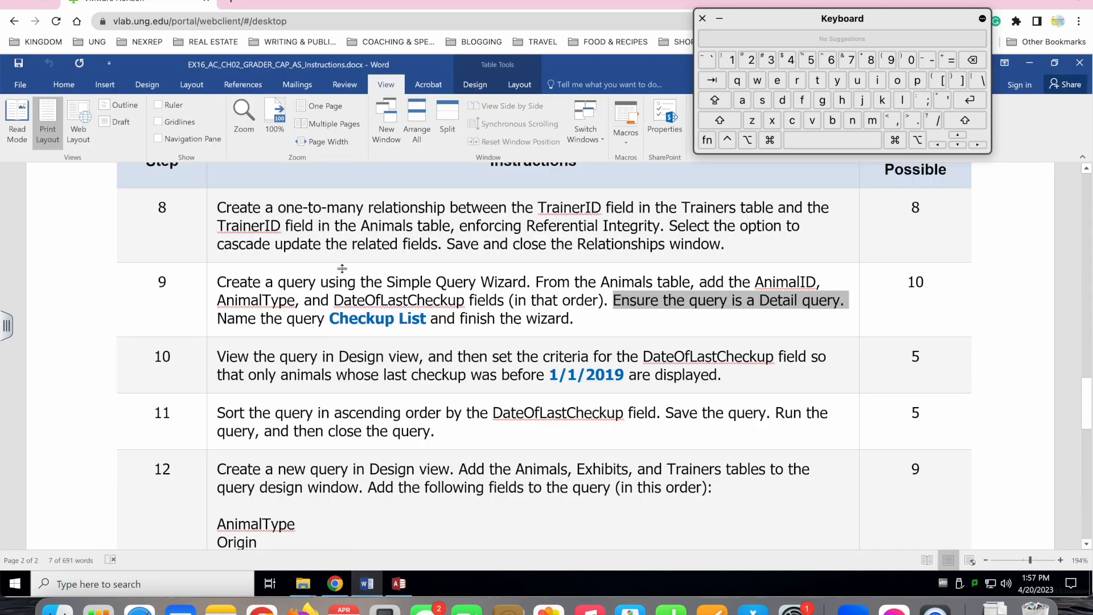
triple_click(226, 280)
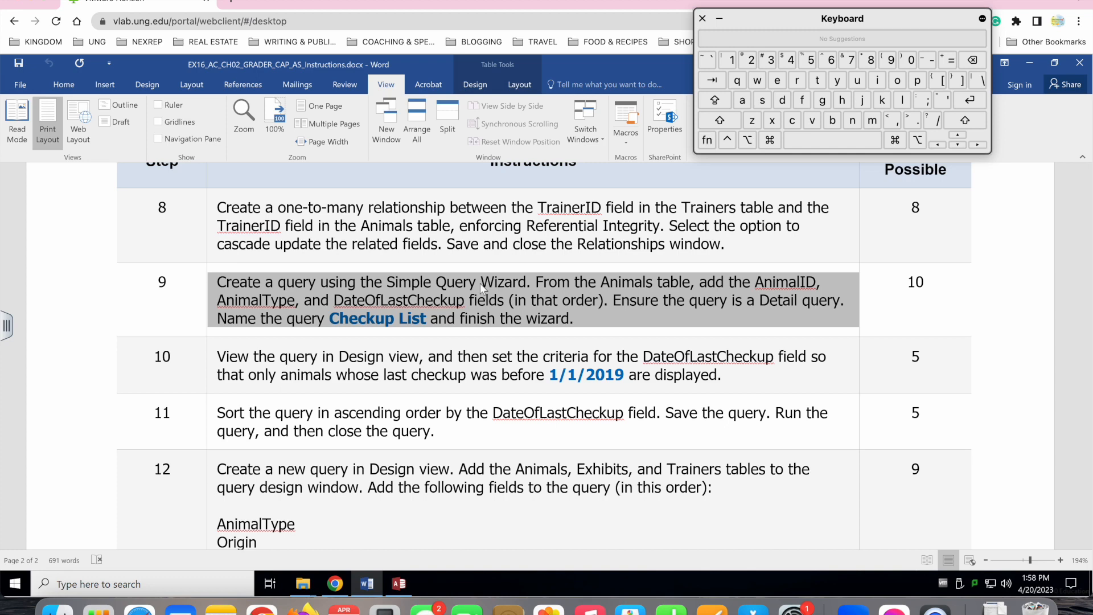
mouse_move(399, 587)
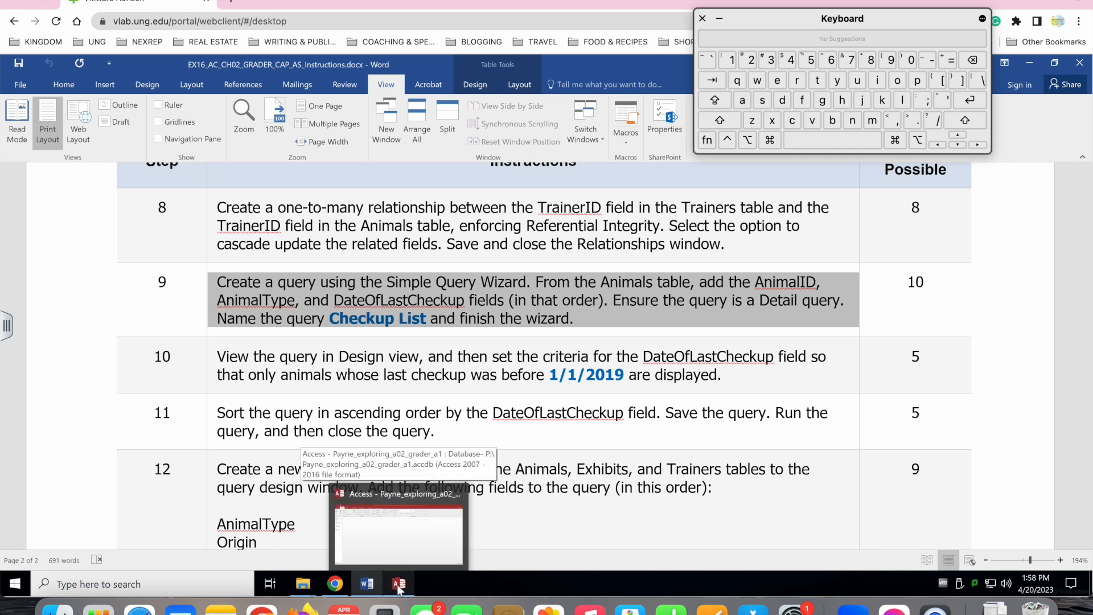
click(399, 587)
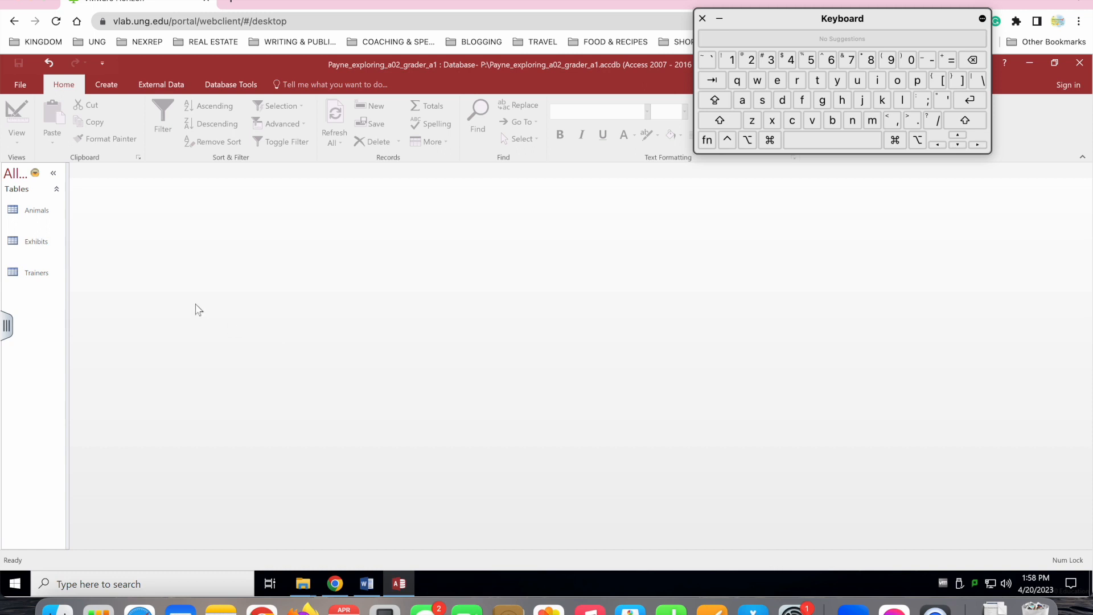
click(108, 86)
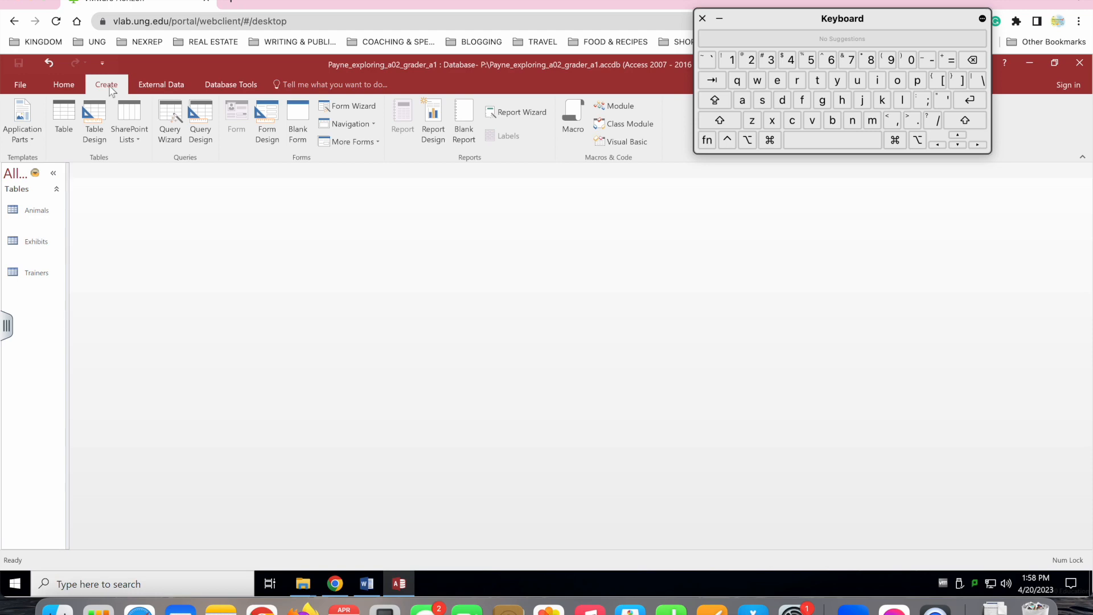
click(368, 584)
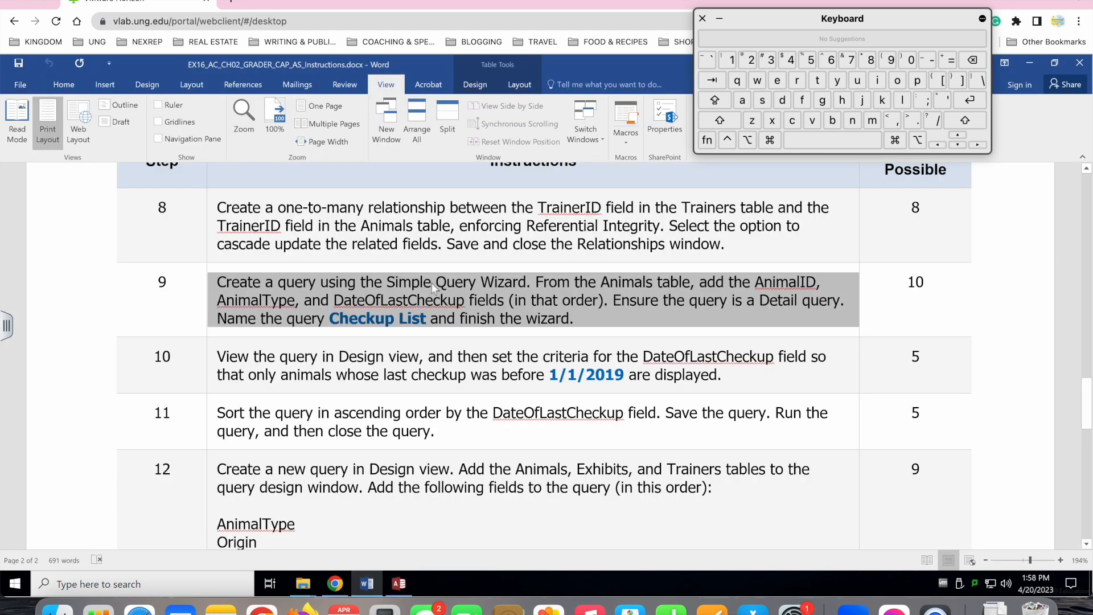
click(401, 584)
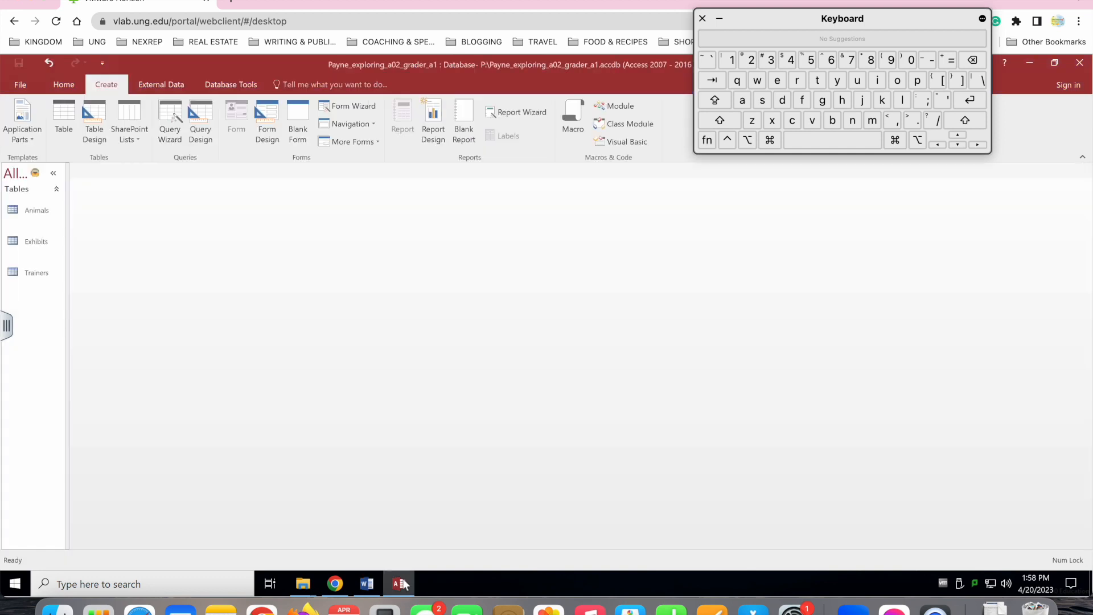
click(178, 121)
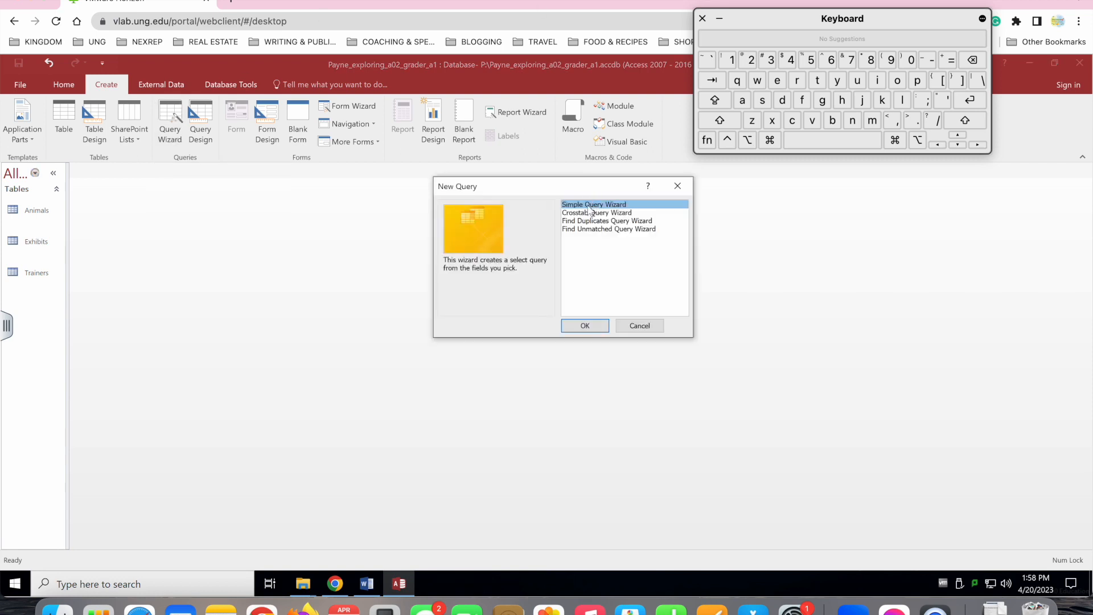
click(586, 326)
- Consult instruction 9 in Word, and choose the Animals table as the field source in the Simple Query Wizard in Access
click(368, 583)
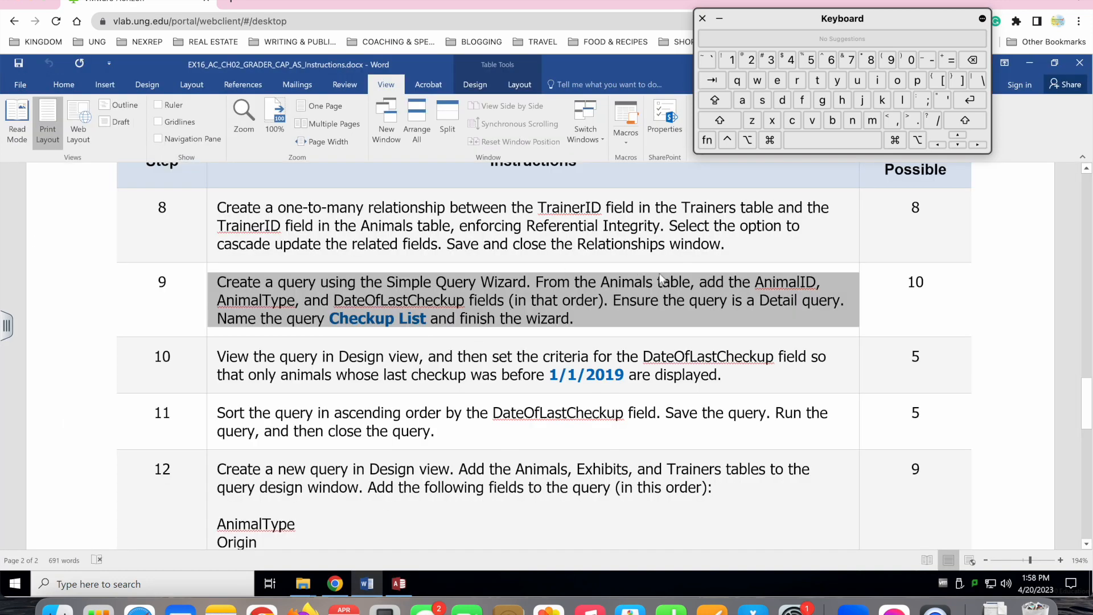
click(399, 583)
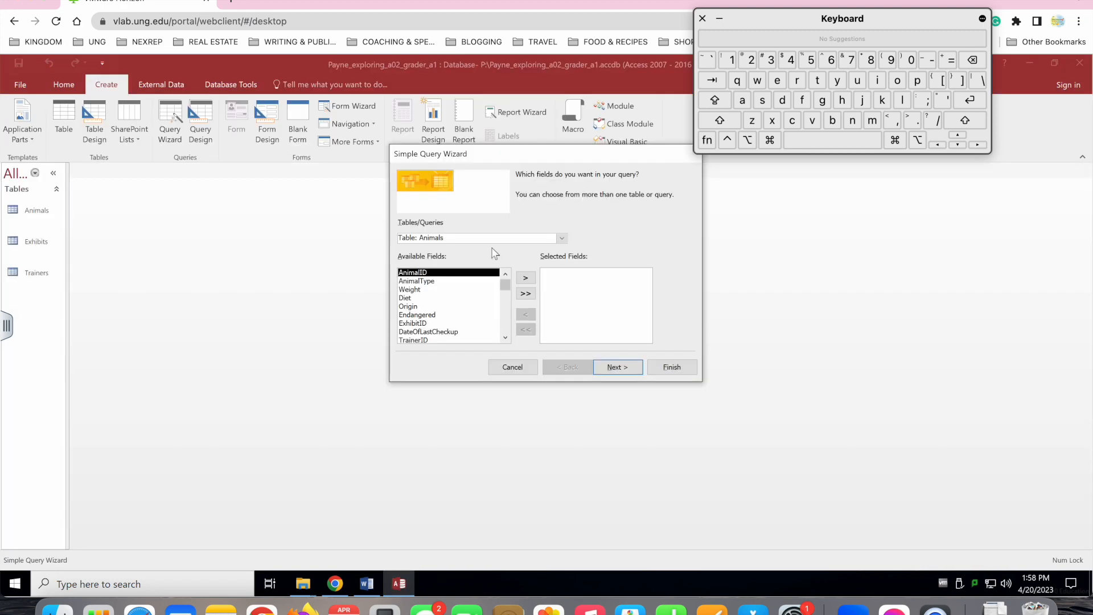
click(563, 238)
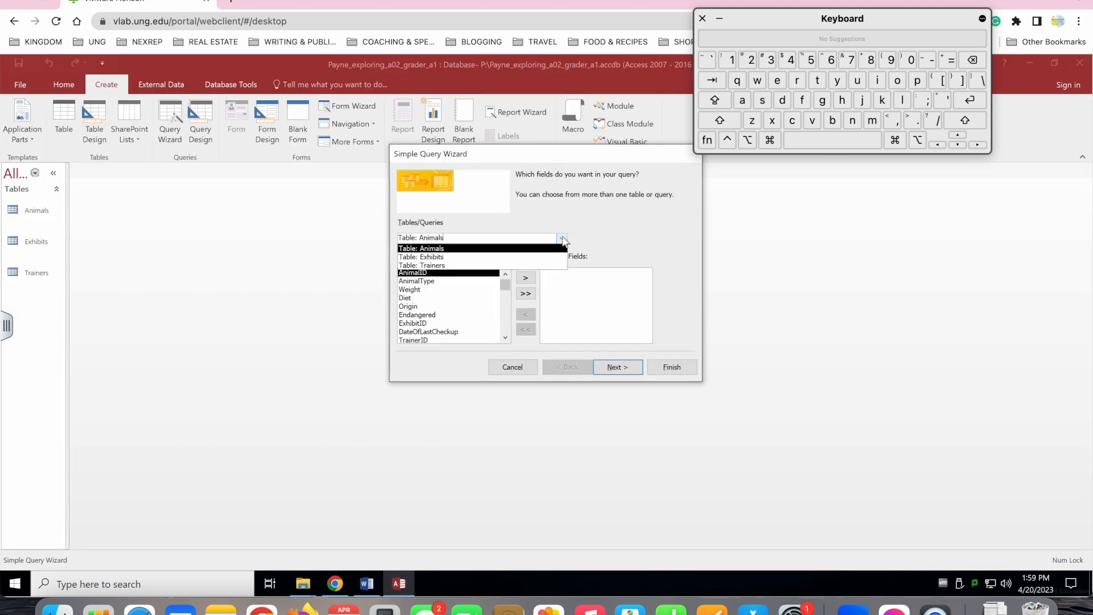
click(462, 250)
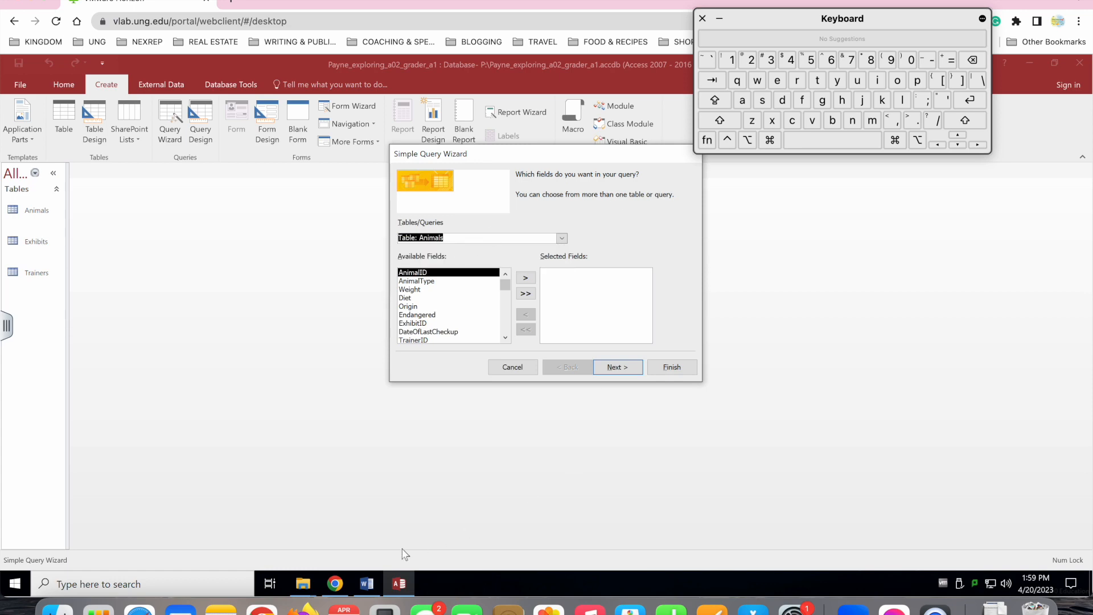
click(366, 583)
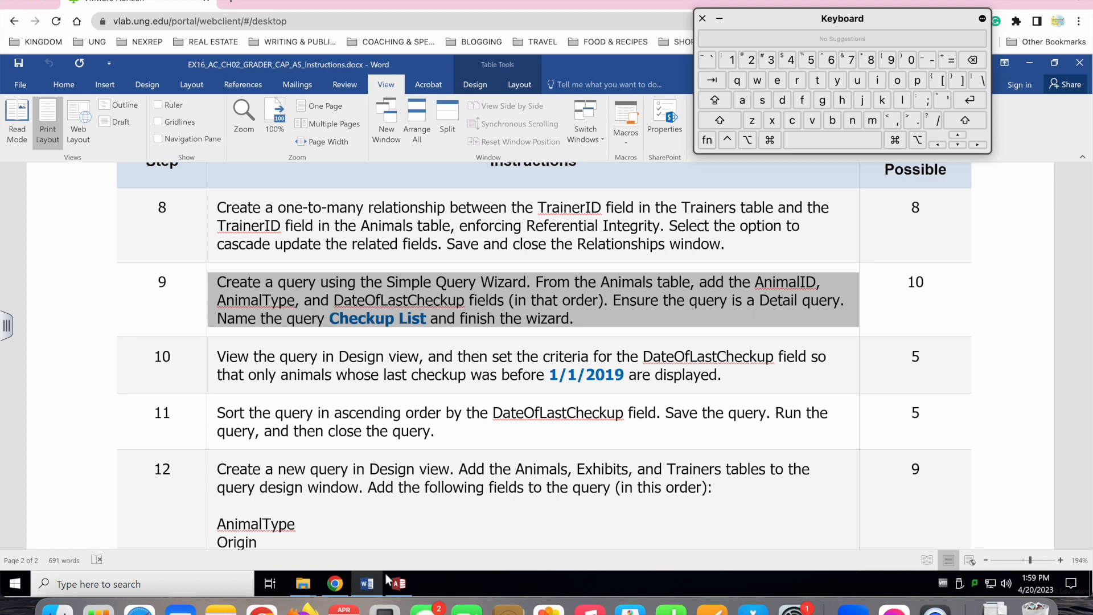
- Add the AnimalID, AnimalType and DateOfLastCheckup fields, in that order, to the Access wizard query and advance to its title page
click(400, 583)
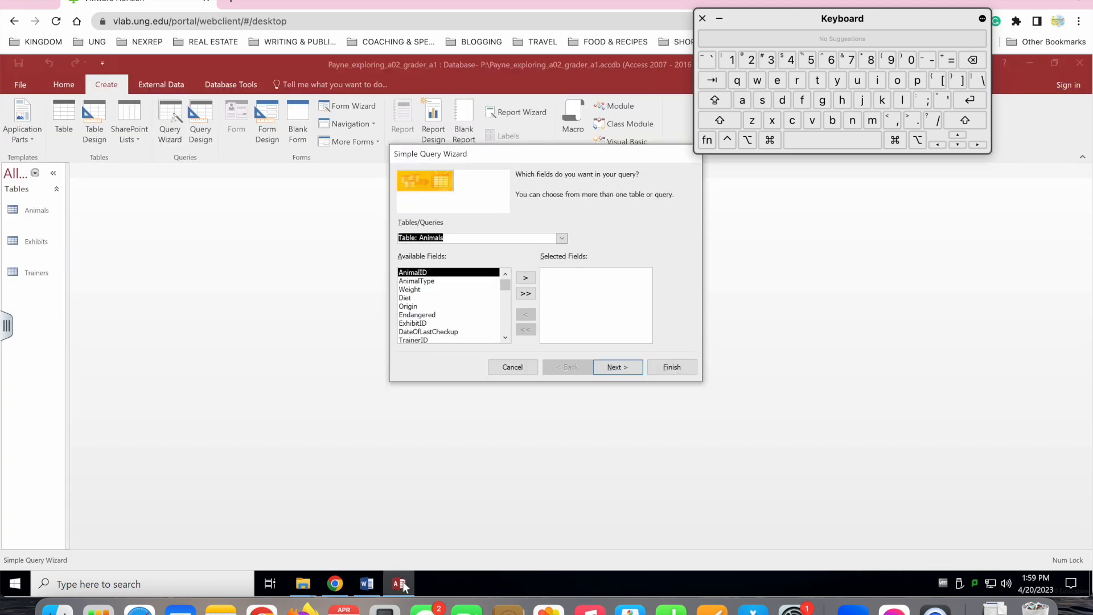
click(525, 278)
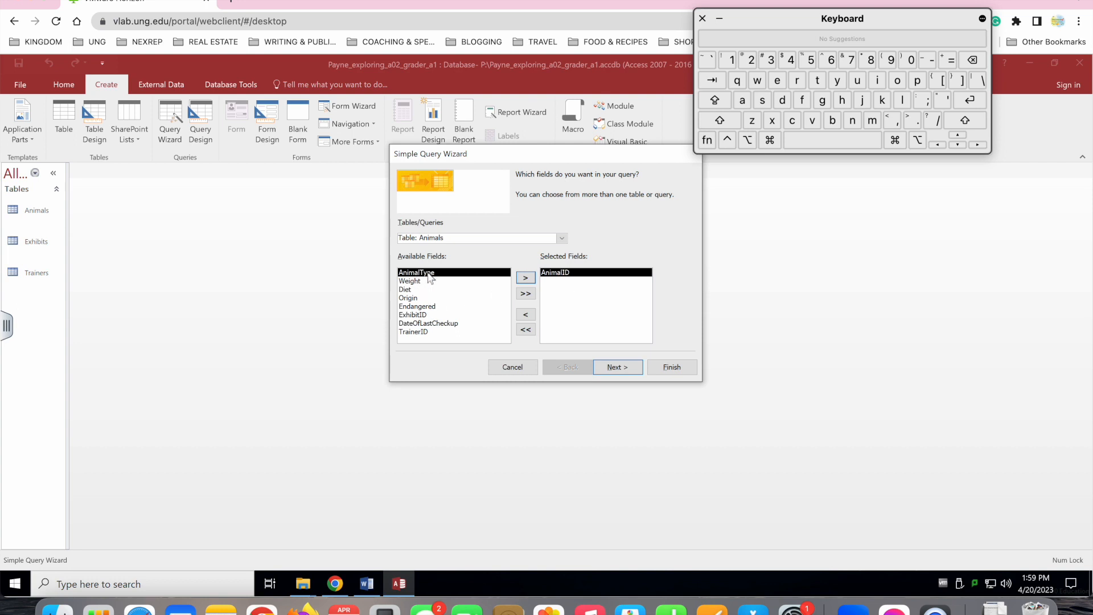
click(525, 278)
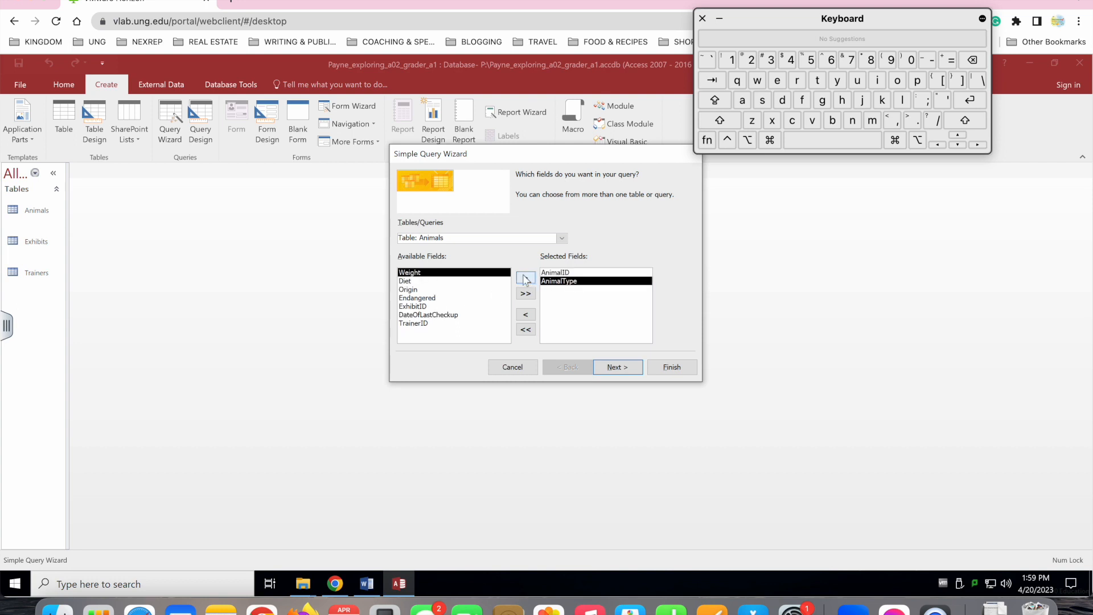
click(436, 315)
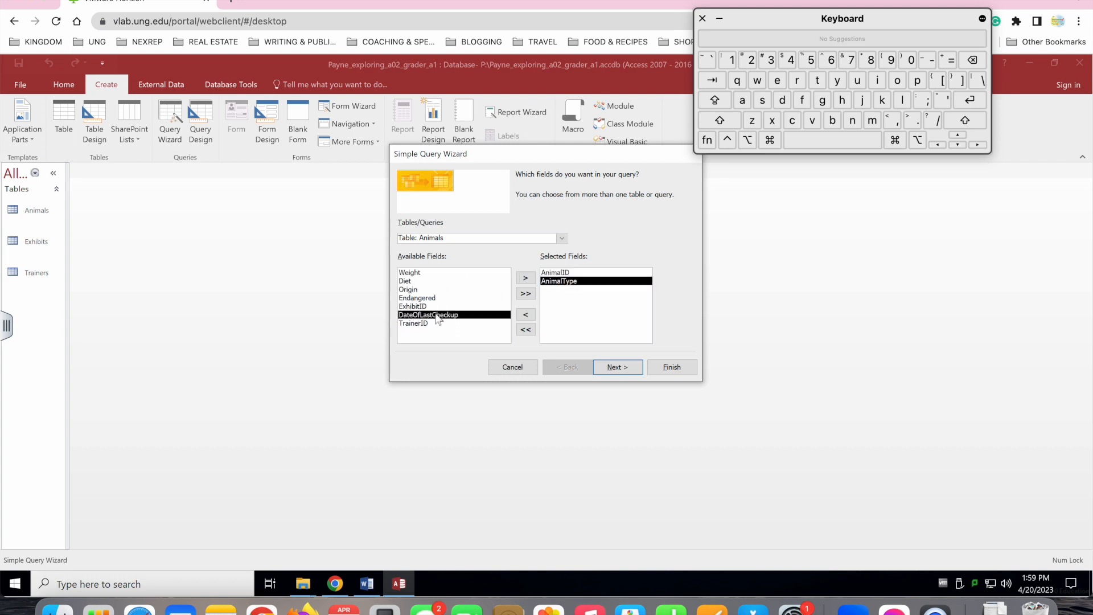
click(526, 278)
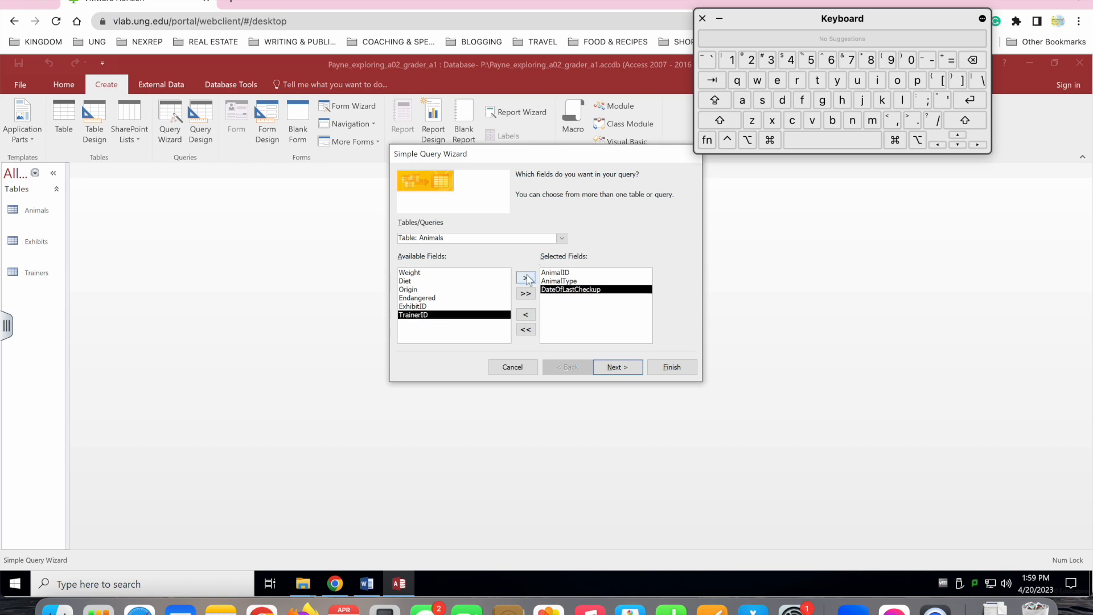
click(619, 370)
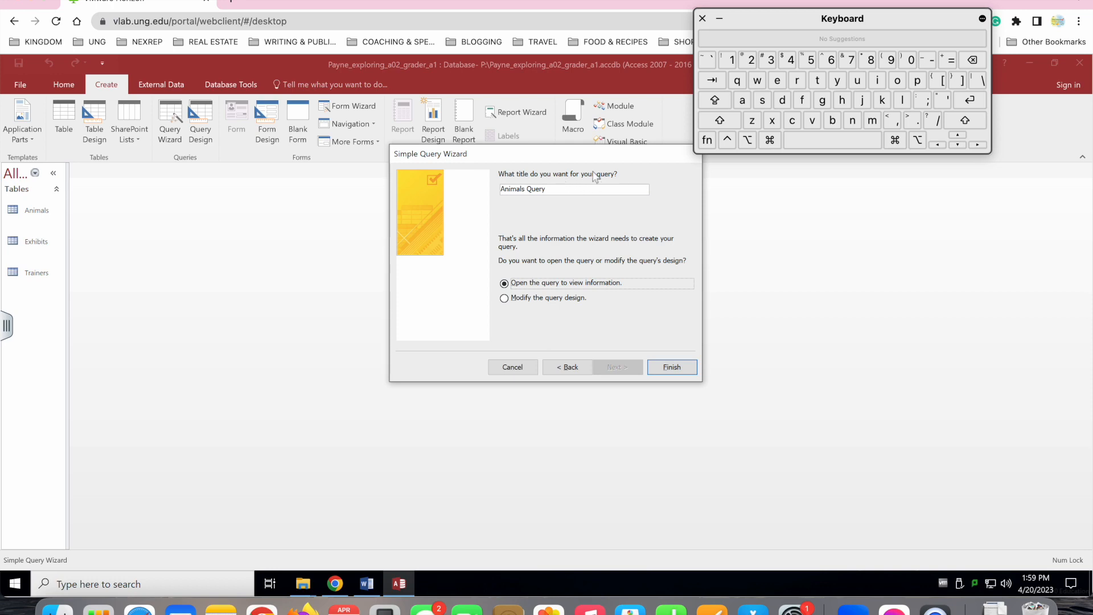
- Check the query name in instruction 9 in Word, and choose to modify the query design in the Access wizard
click(367, 583)
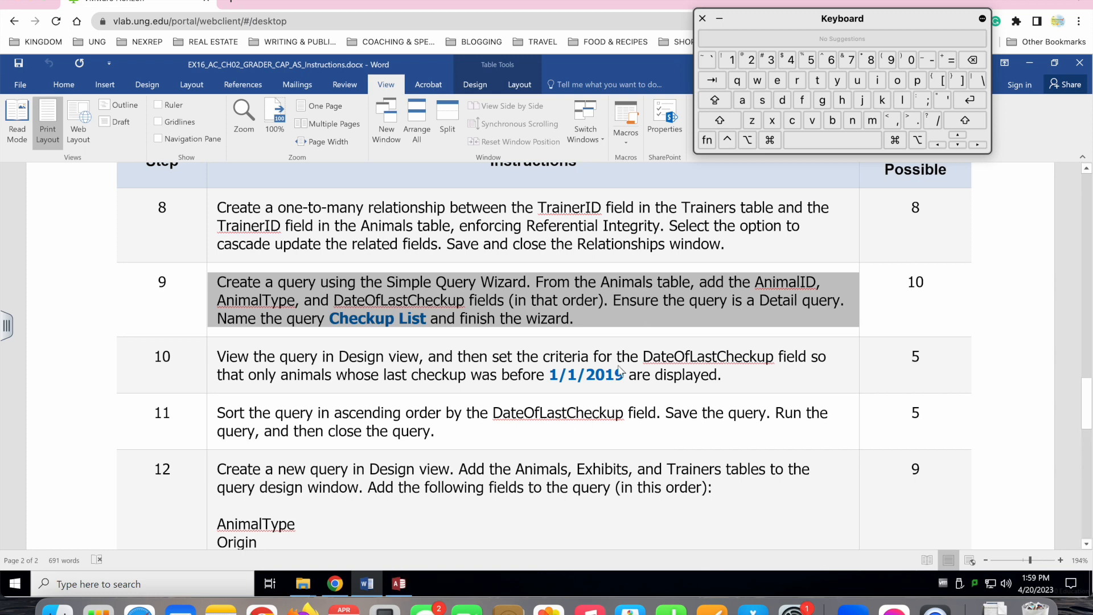
click(398, 583)
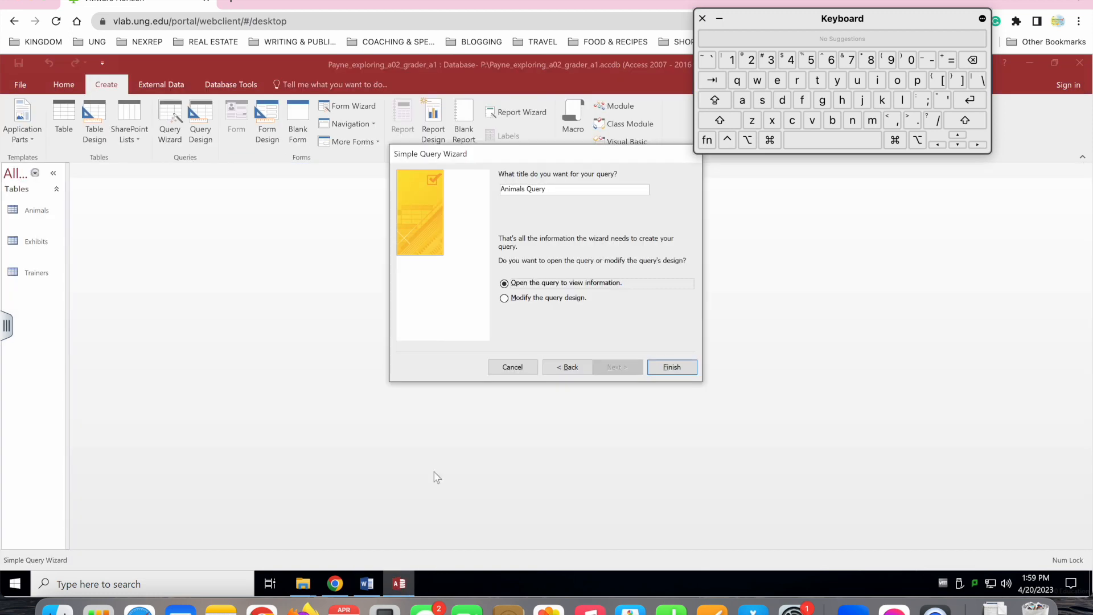
click(504, 298)
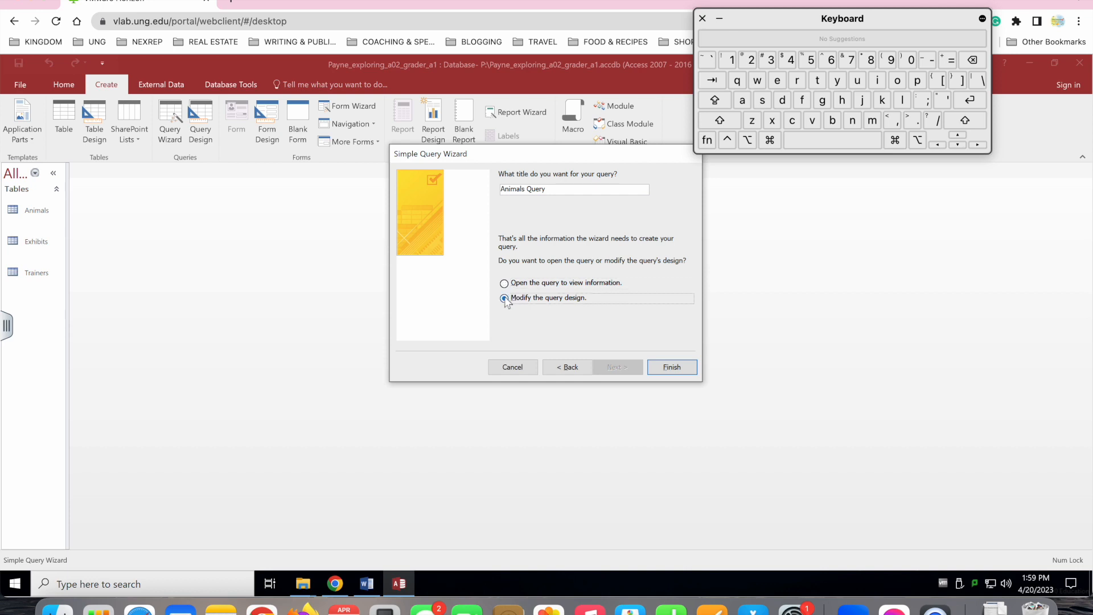
double_click(537, 189)
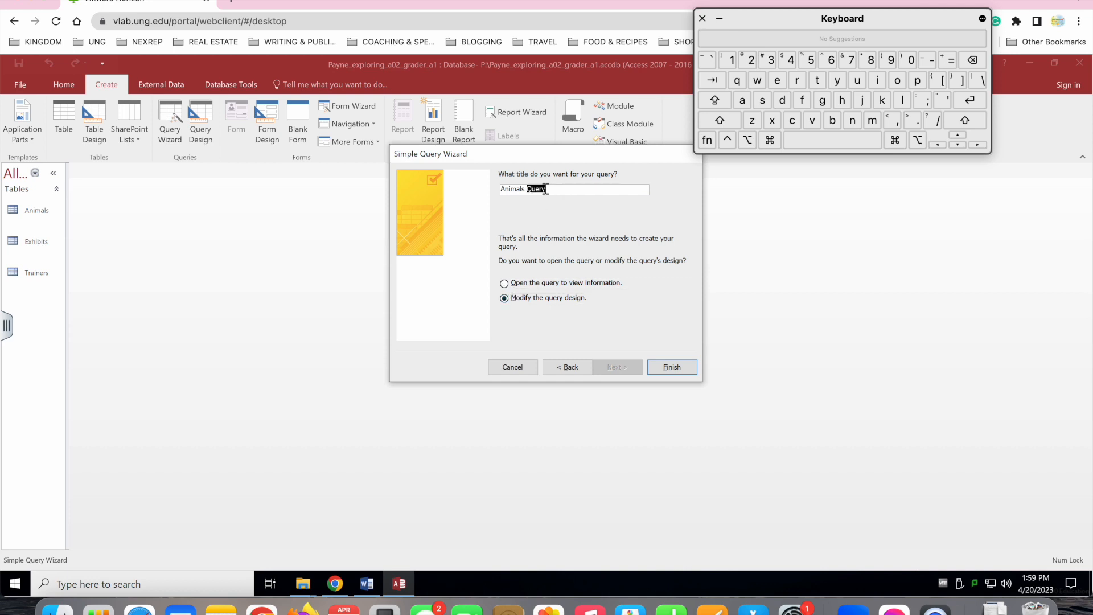
click(365, 585)
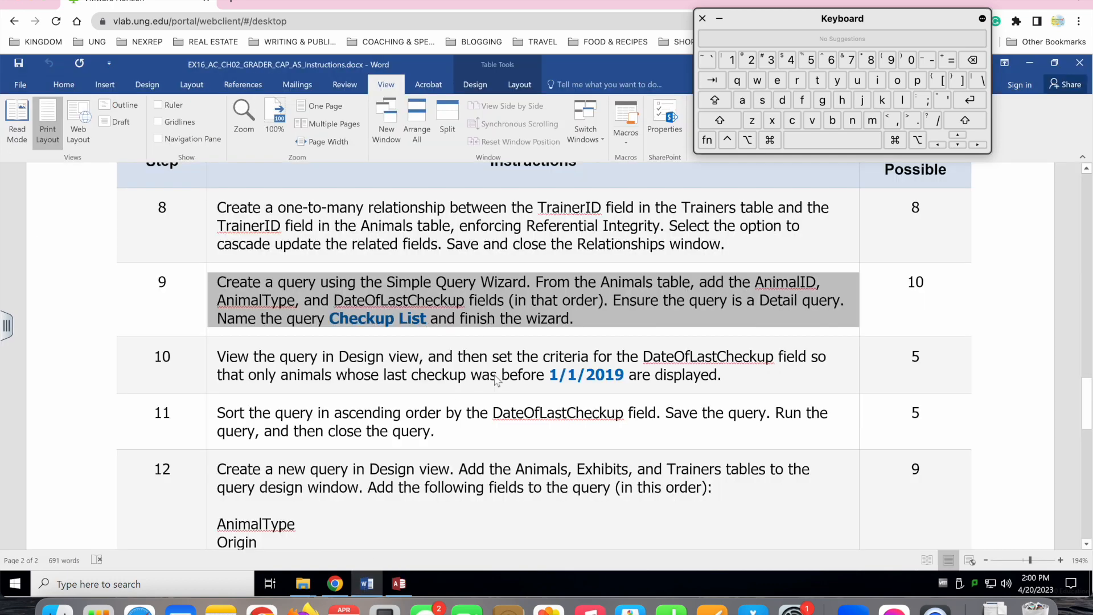
click(398, 584)
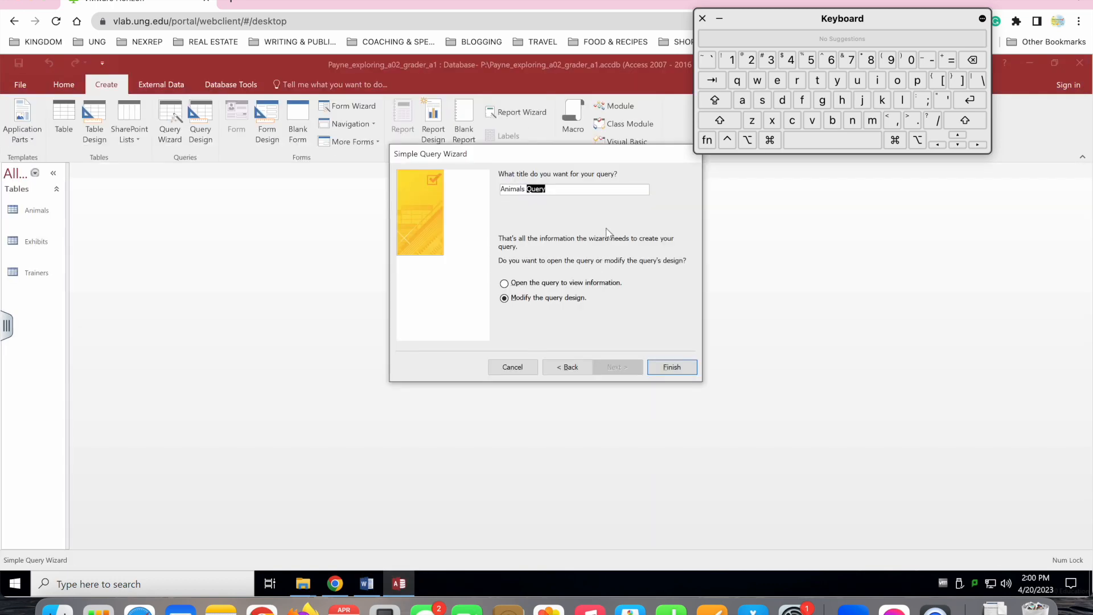
- Replace the query title with Checkup List
click(544, 189)
click(522, 189)
triple_click(522, 189)
click(720, 121)
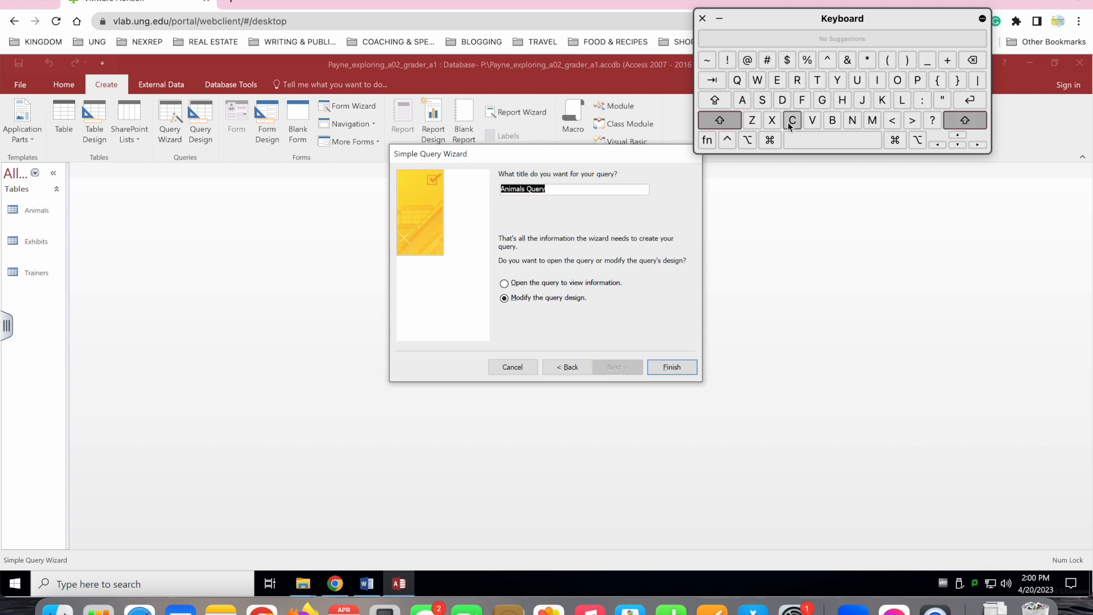
click(792, 120)
text(h)
click(778, 81)
click(792, 120)
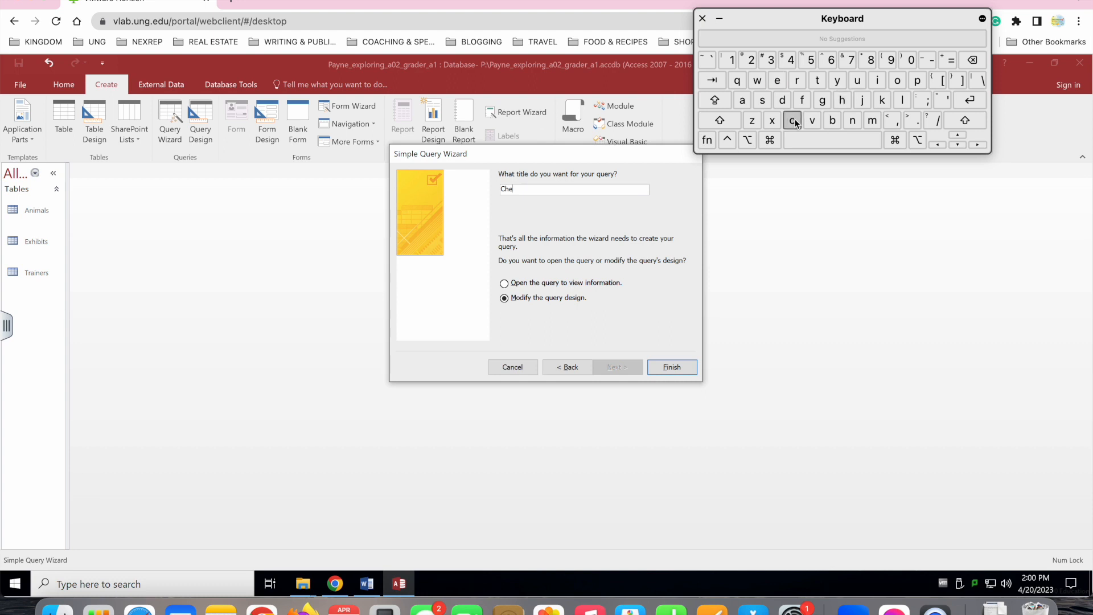
click(882, 100)
click(858, 80)
click(917, 80)
click(831, 138)
shift+click(902, 100)
click(877, 80)
click(763, 100)
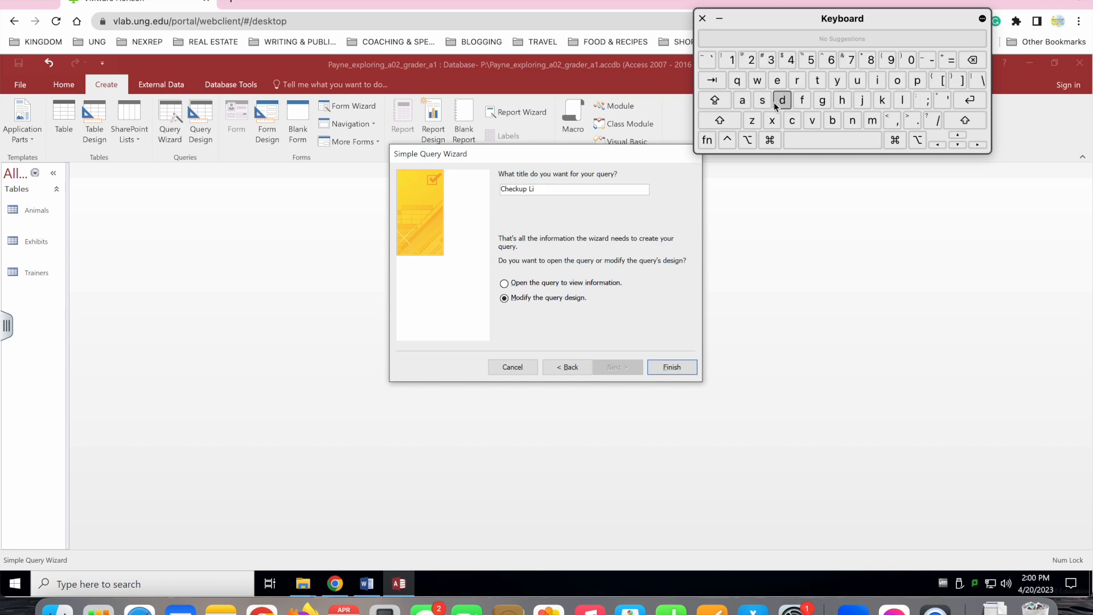
click(817, 80)
- Recheck instruction 9 in Word, and finish the Access wizard with the option to open the query to view information
click(585, 300)
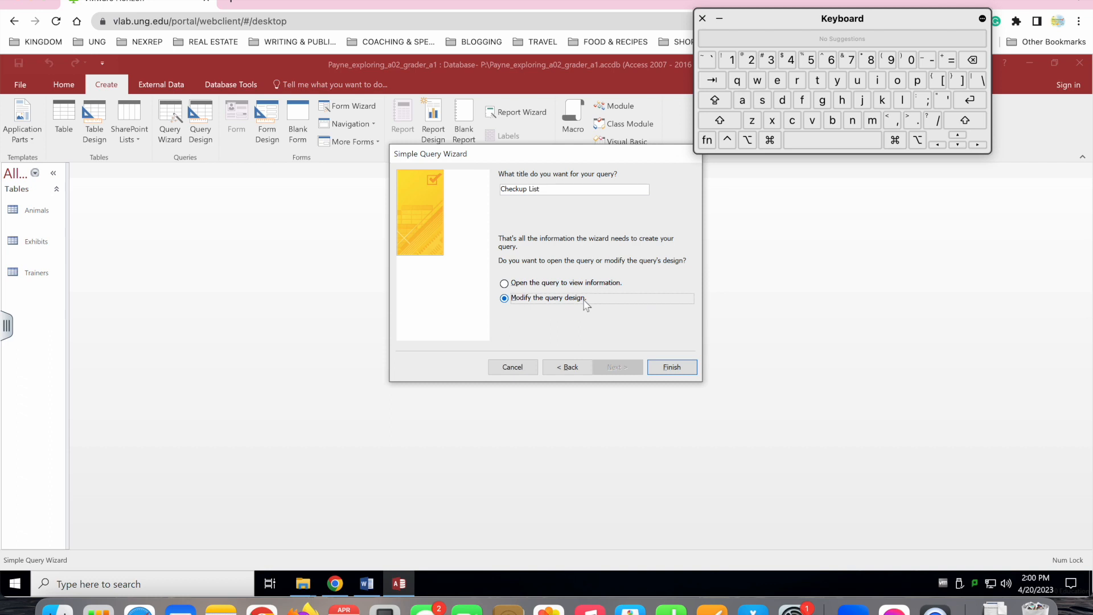
click(558, 191)
click(366, 584)
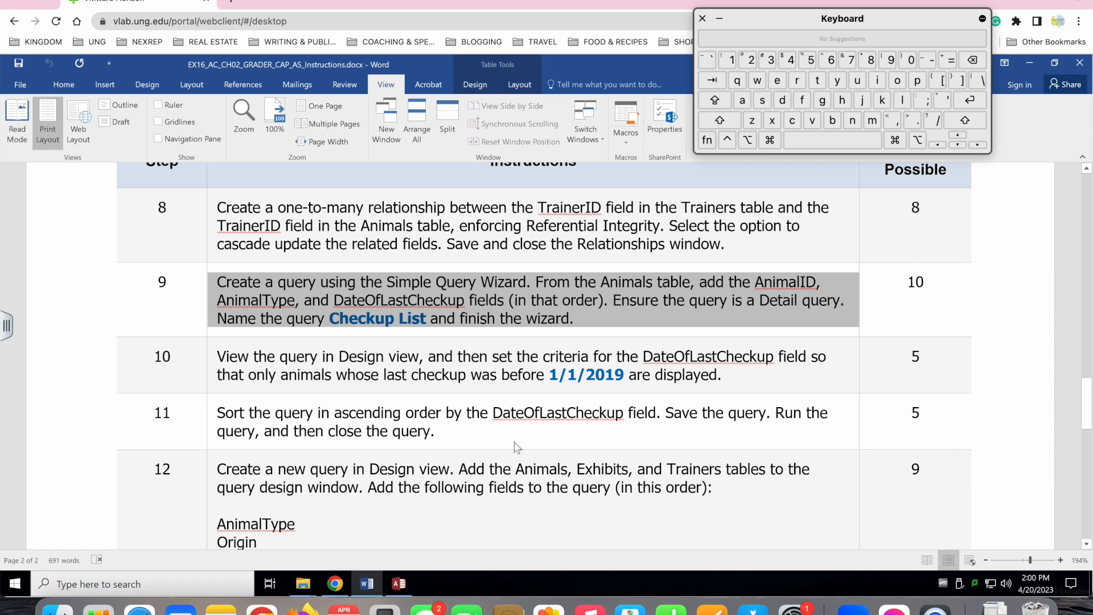
click(400, 584)
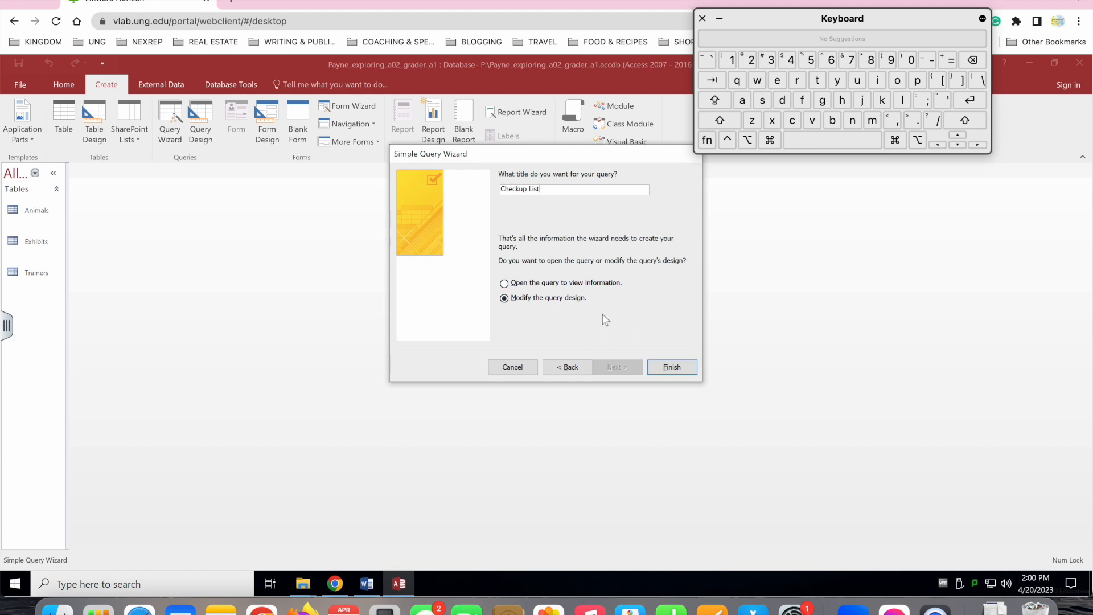
click(558, 285)
click(669, 368)
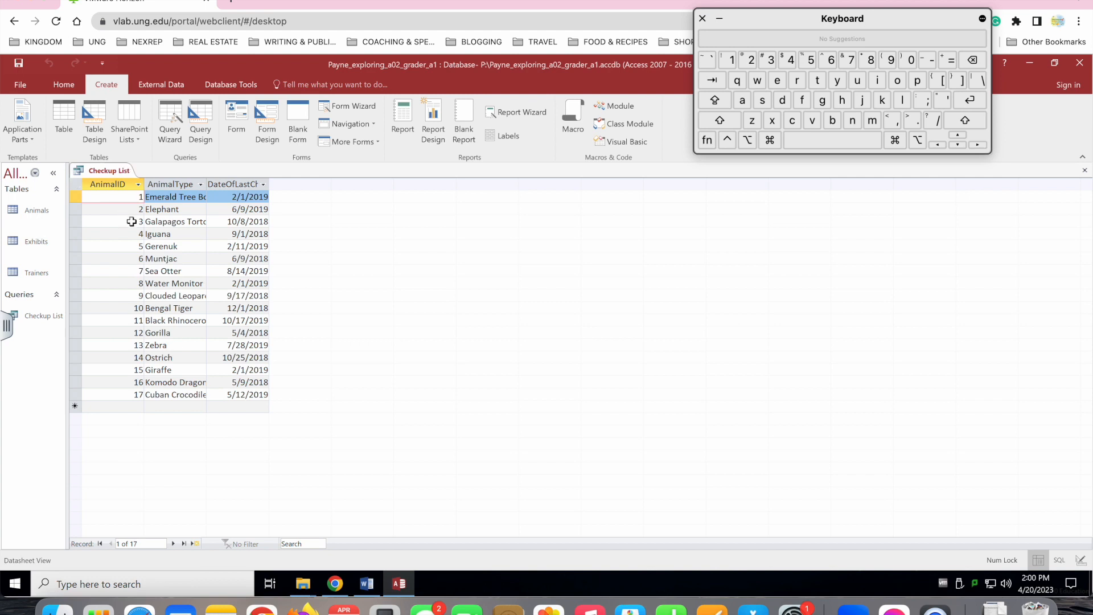
- Switch the Checkup List query to Design view
click(64, 85)
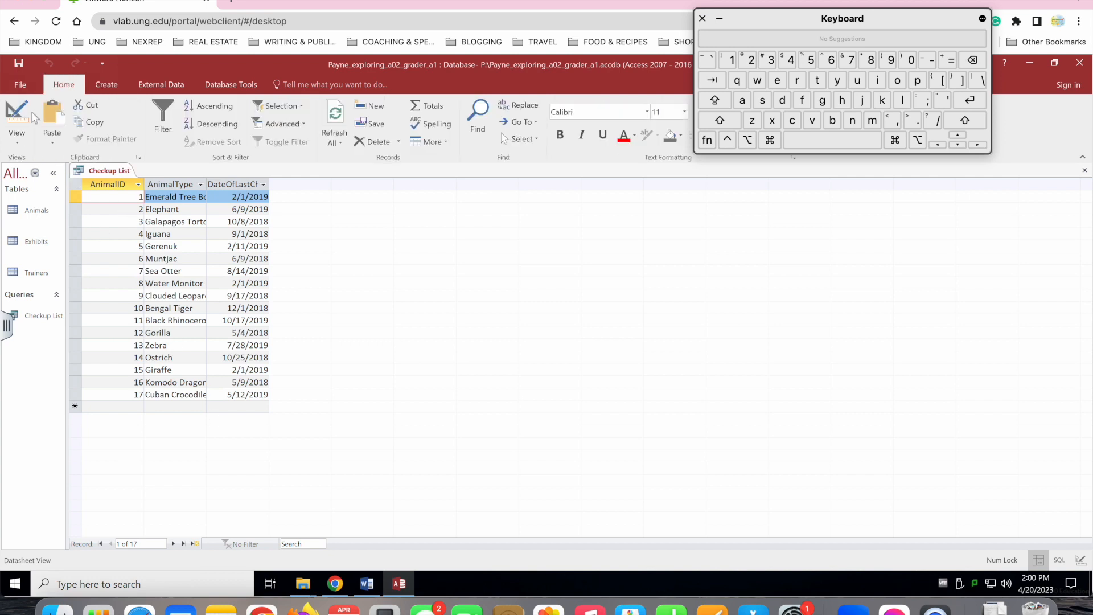
click(19, 142)
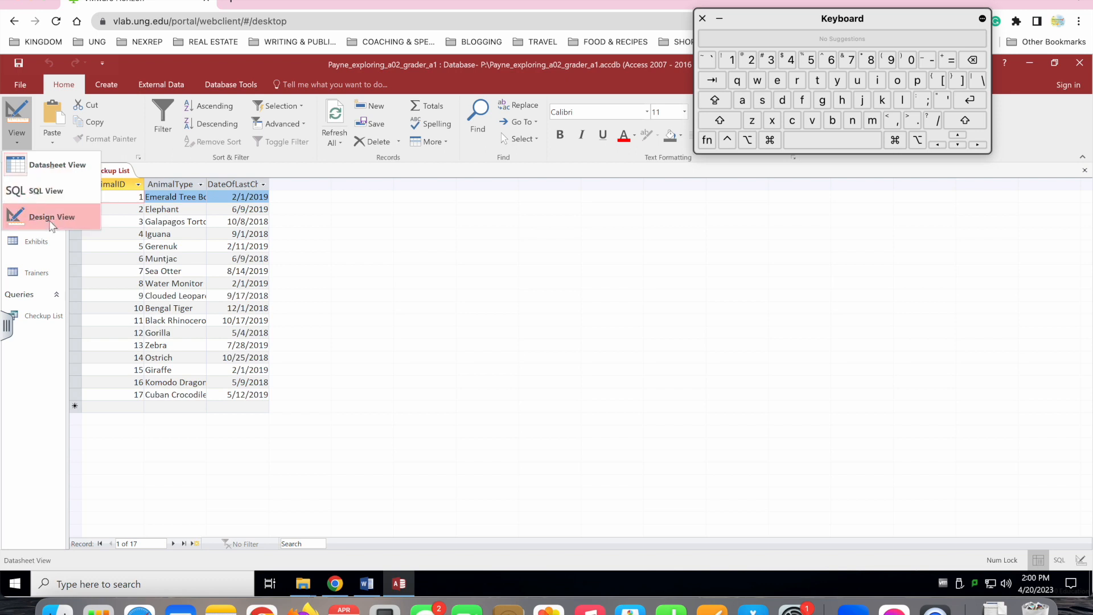
click(65, 86)
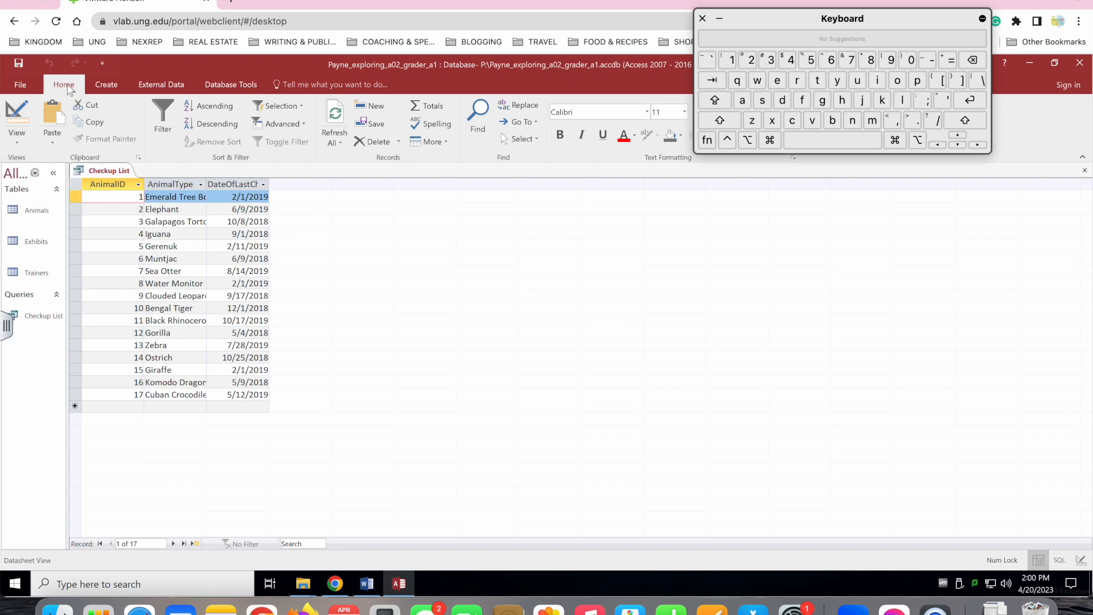
click(18, 140)
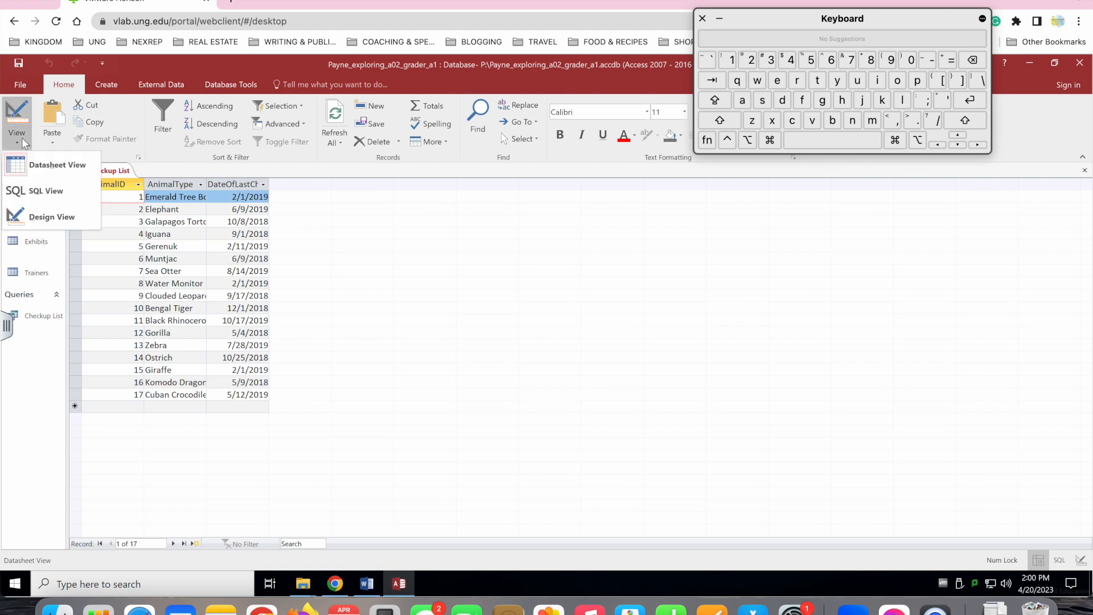
click(53, 215)
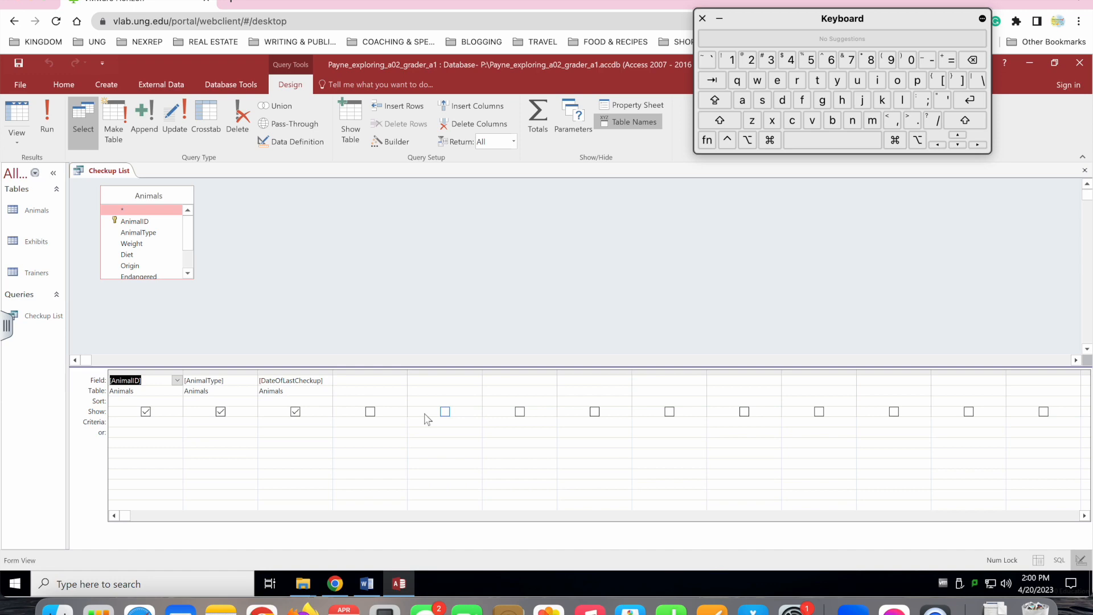
- Review instruction 10 in Word, and activate the criteria cell of the DateOfLastCheckup field in Access
click(368, 585)
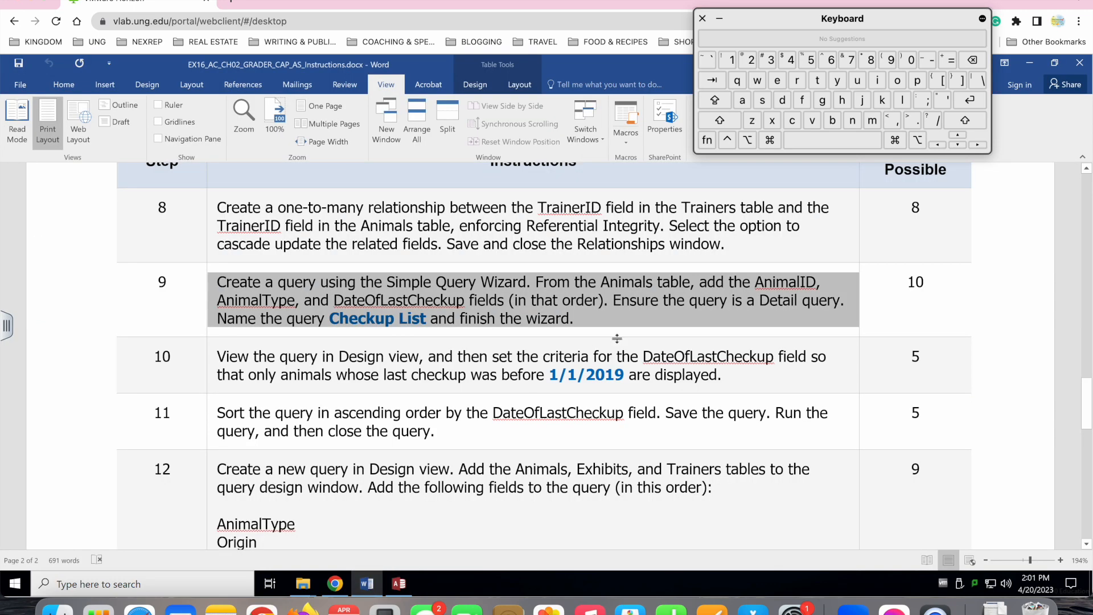
triple_click(380, 359)
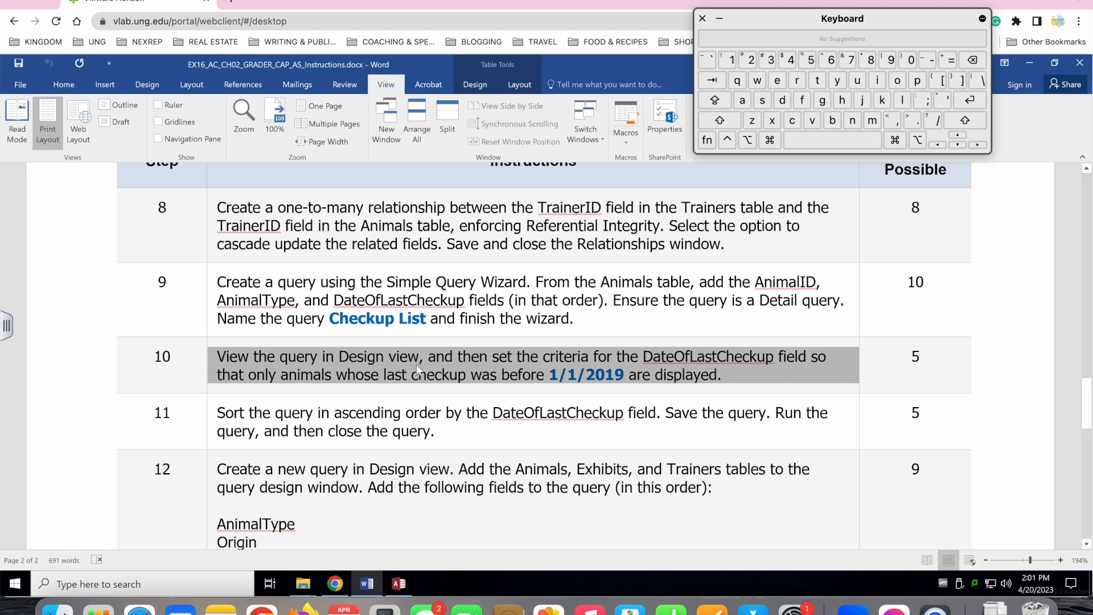
click(399, 584)
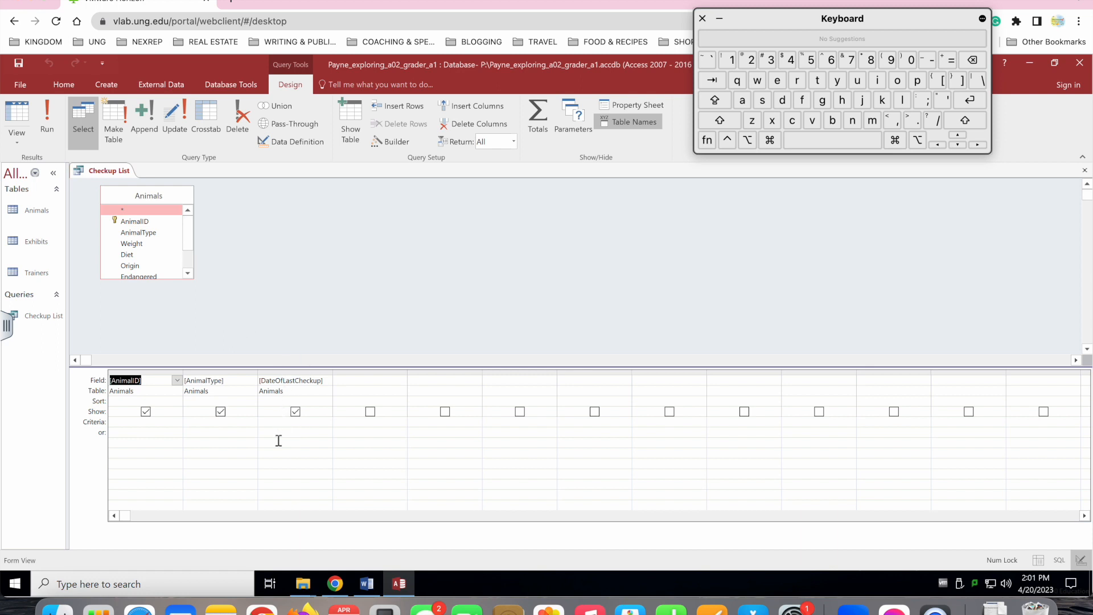
click(279, 421)
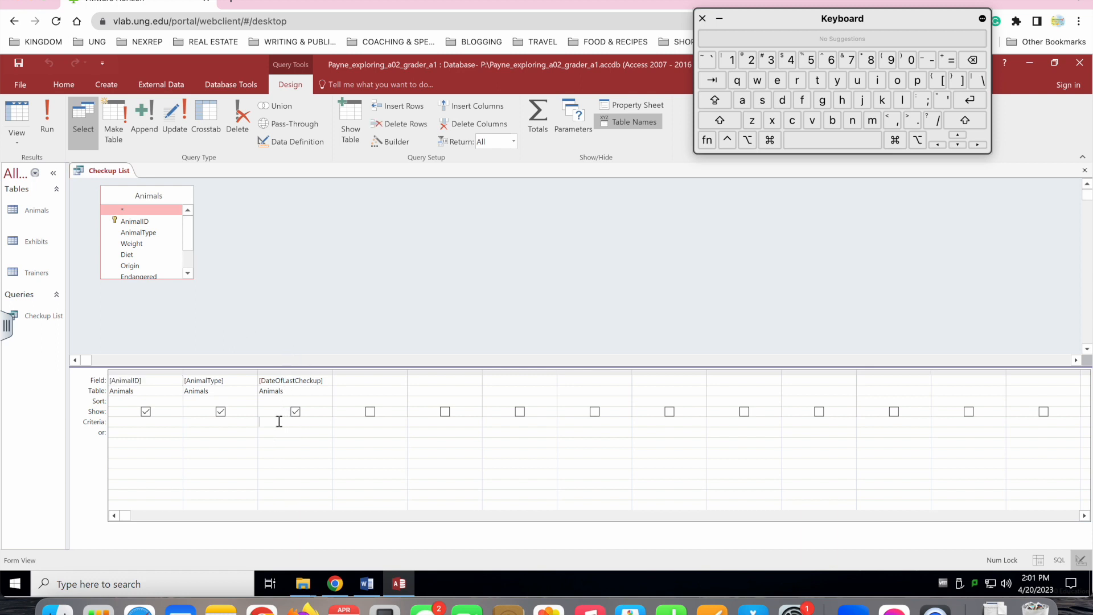
- Copy the date 1/1/2019 from instruction 10 in Word
click(400, 585)
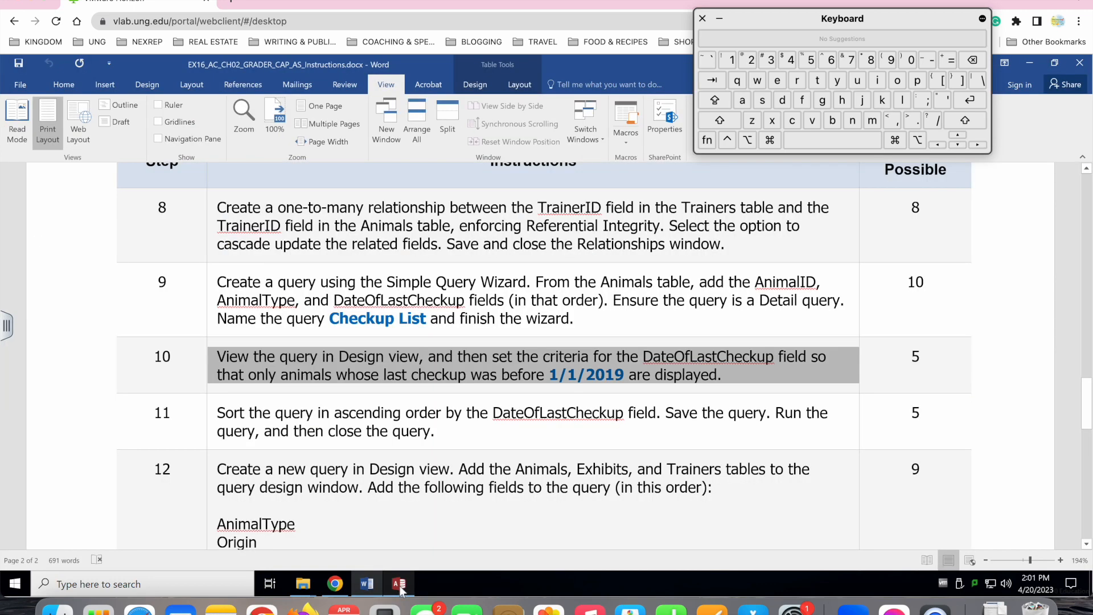
click(561, 375)
drag(548, 375, 624, 374)
key(super+c)
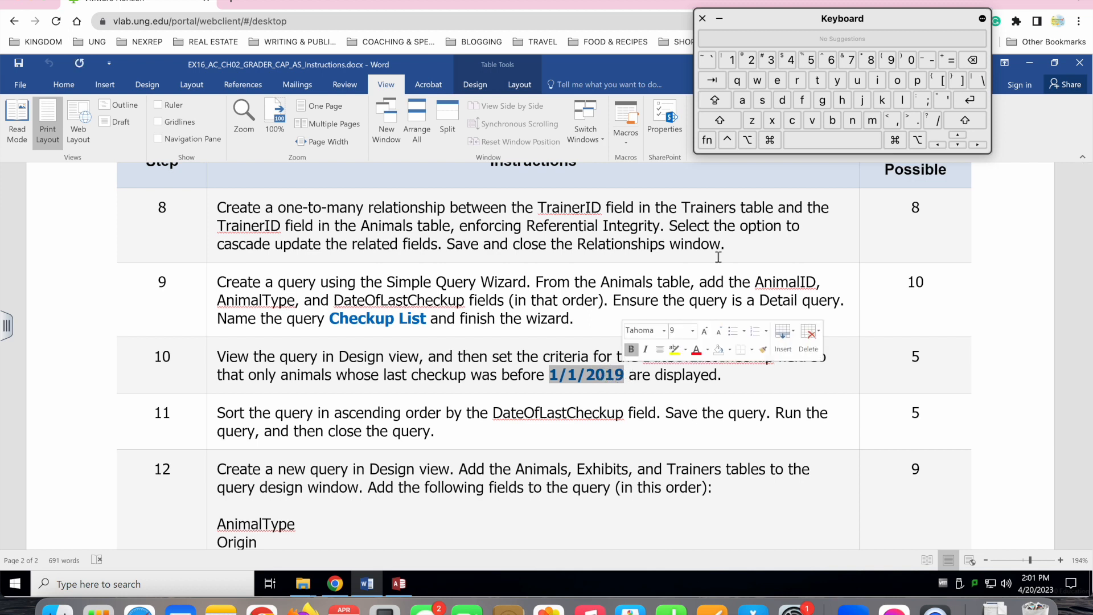
click(791, 120)
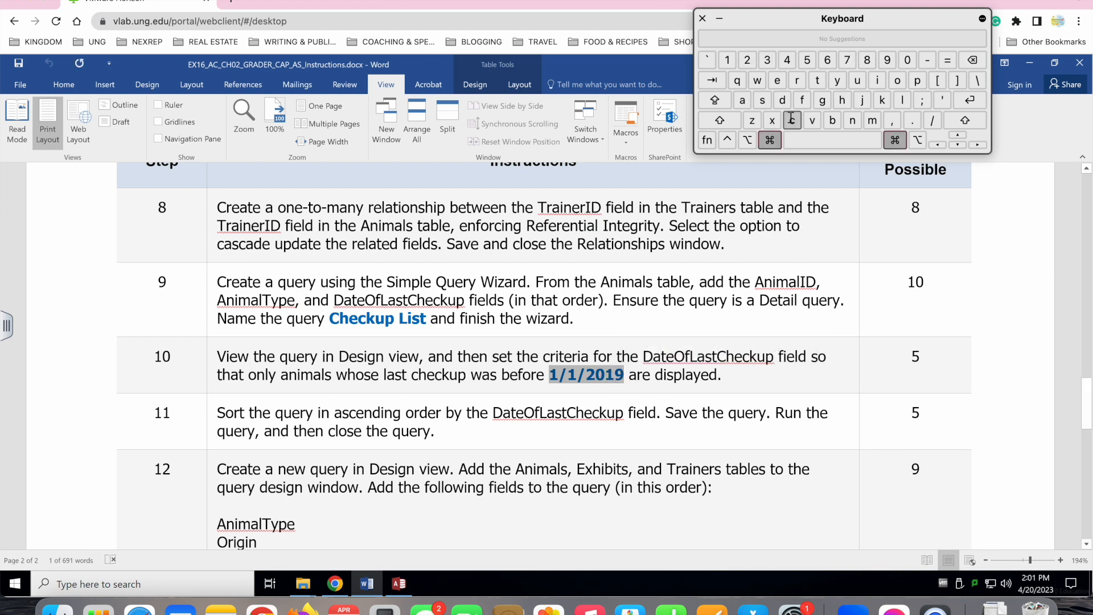
- Switch to Access and set the criteria of the DateOfLastCheckup field to <1/1/2019, using the copied date
click(399, 584)
click(286, 424)
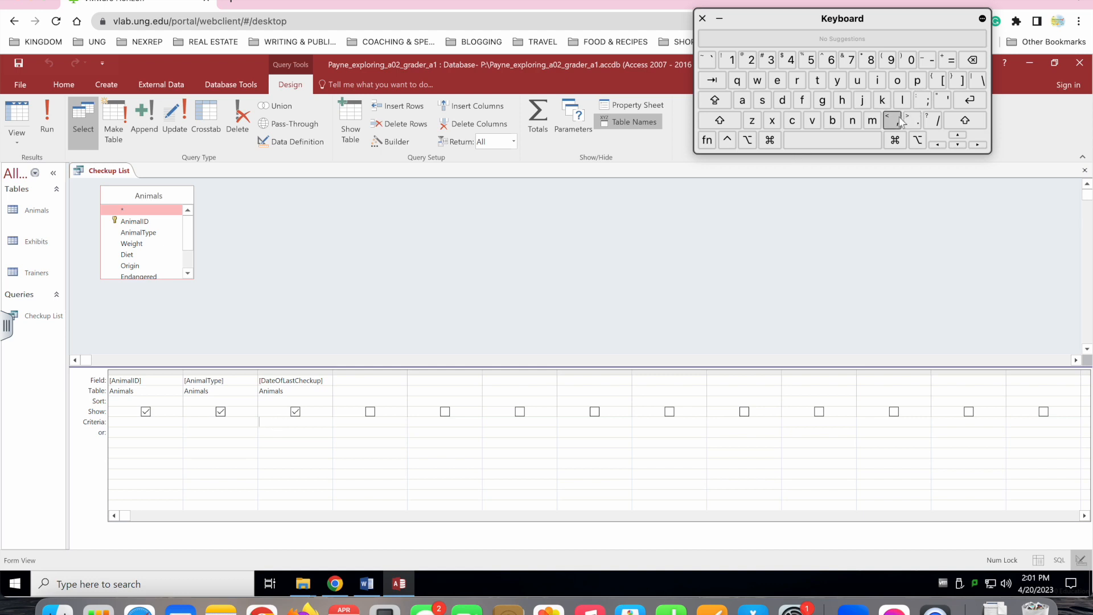
key(super)
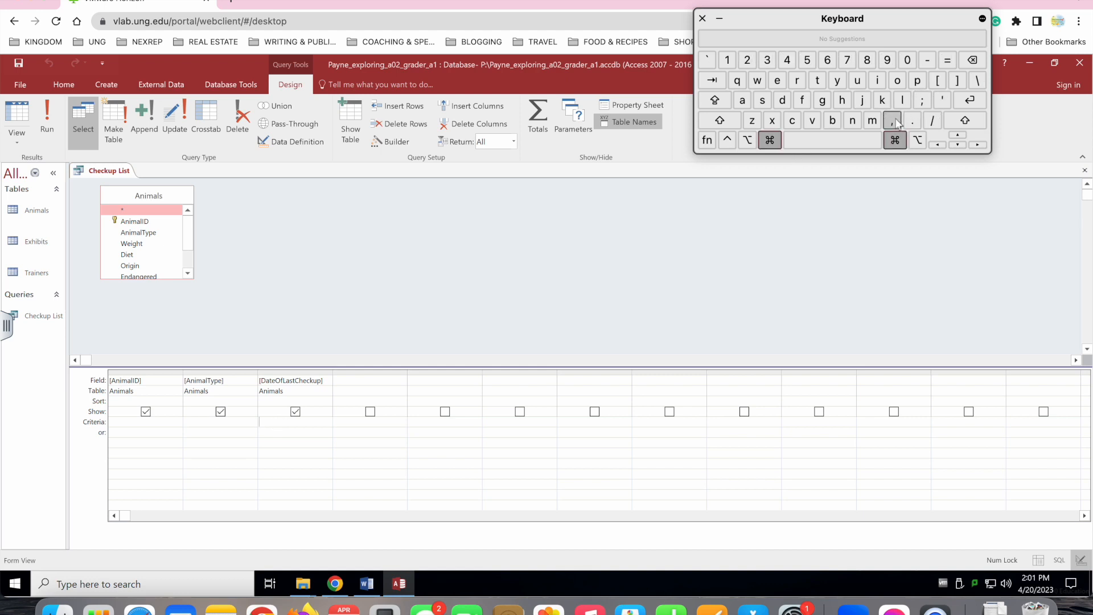
click(912, 123)
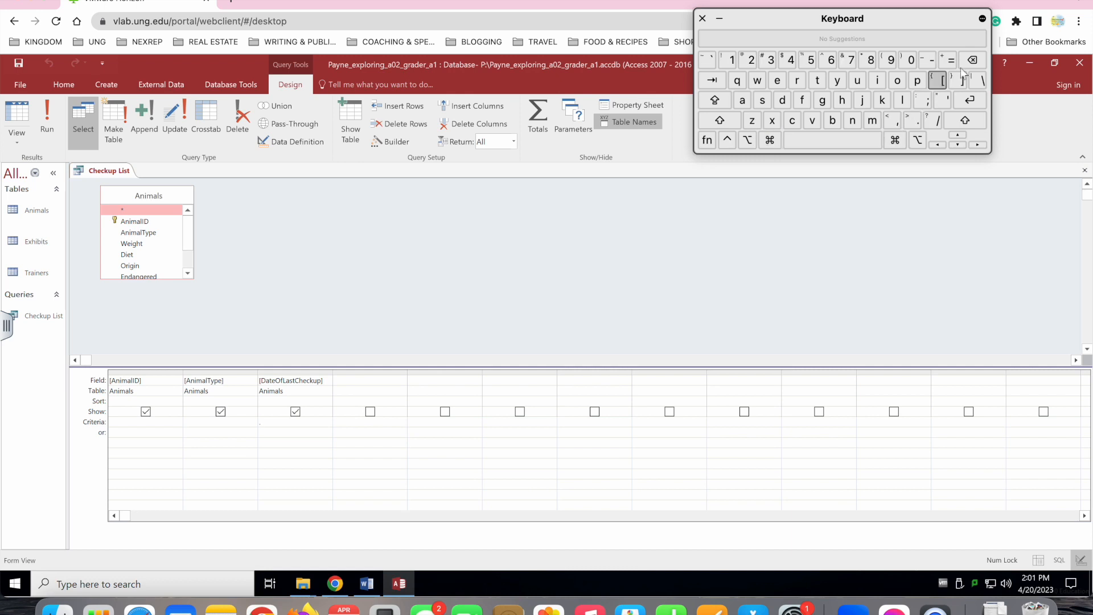
key(super)
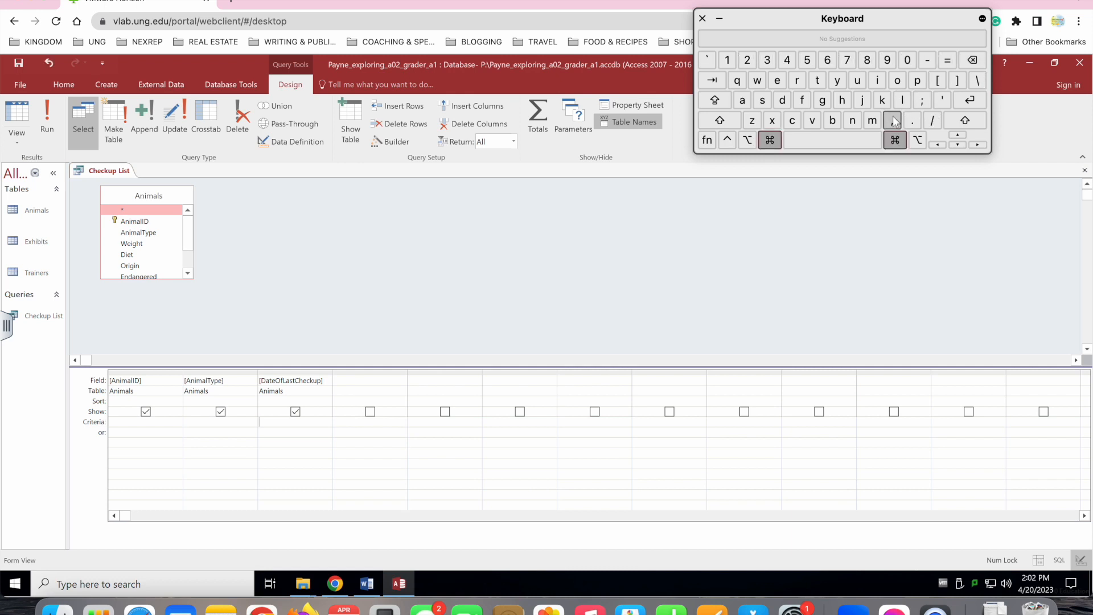
key(shift)
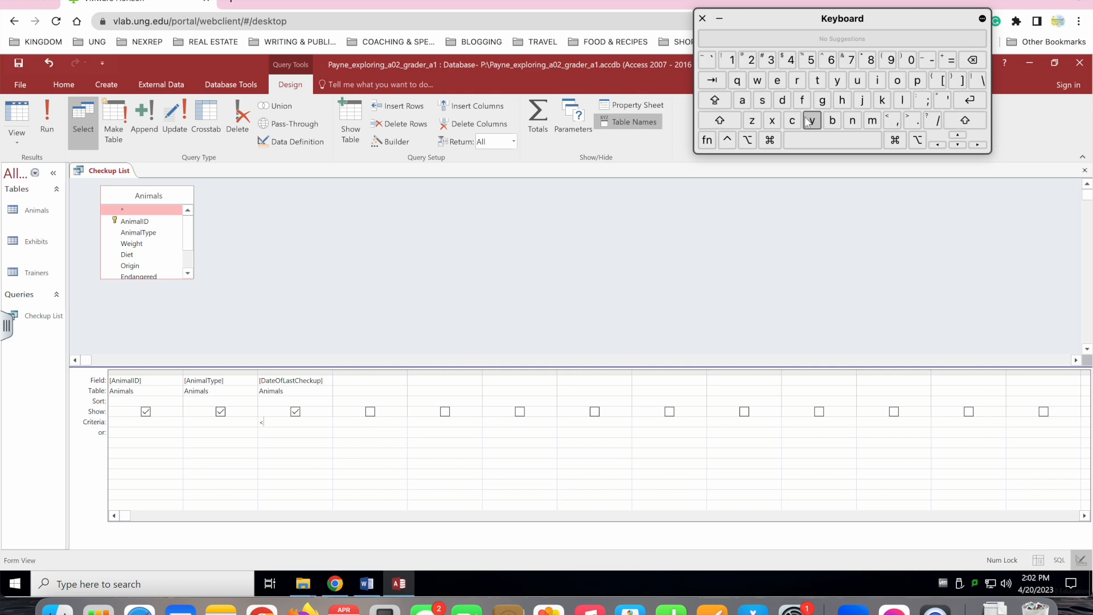
key(super)
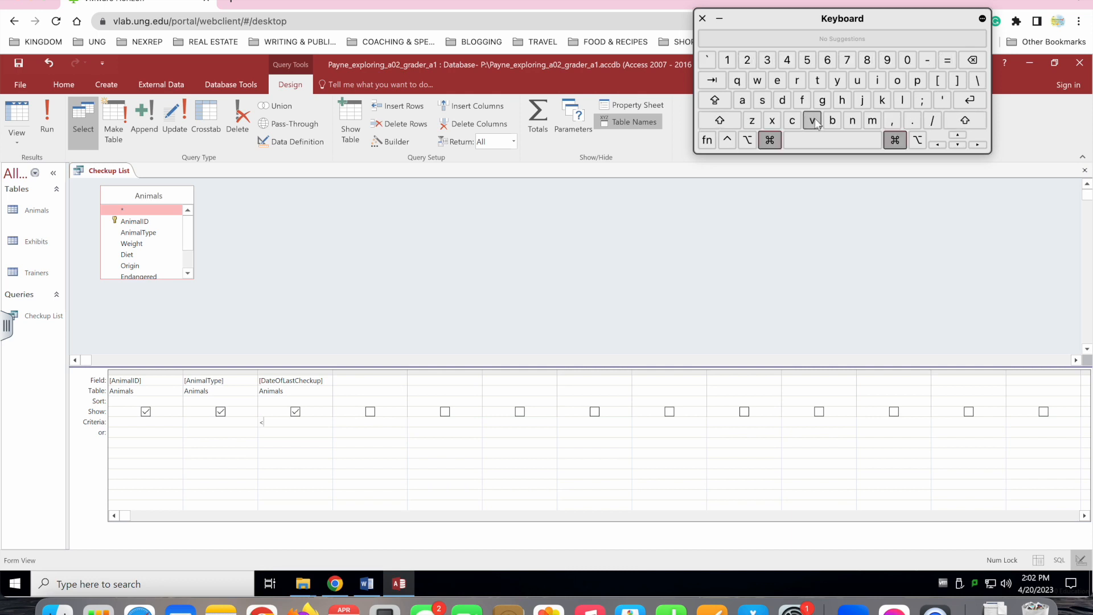
key(super+v)
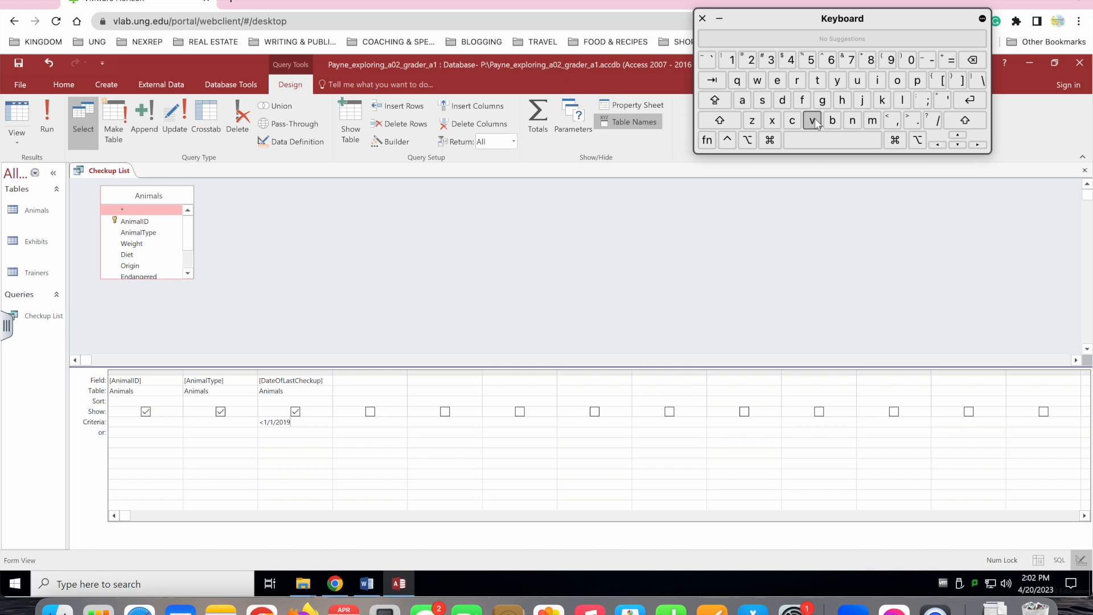
drag(744, 18, 777, 64)
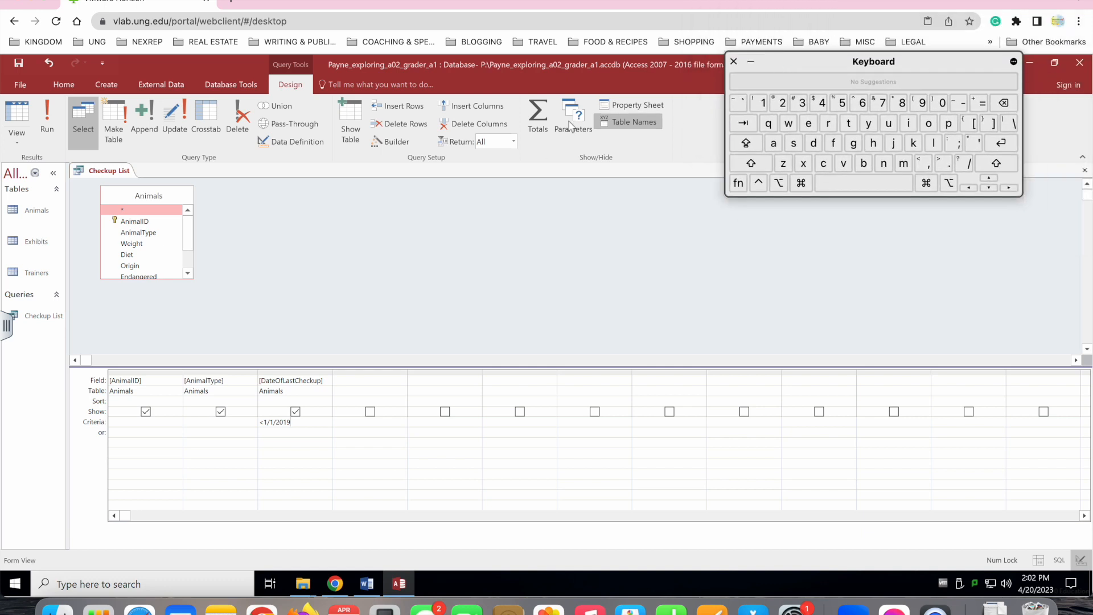
- Run the Checkup List query to check its results, and compare them with instruction 10 in Word
click(46, 114)
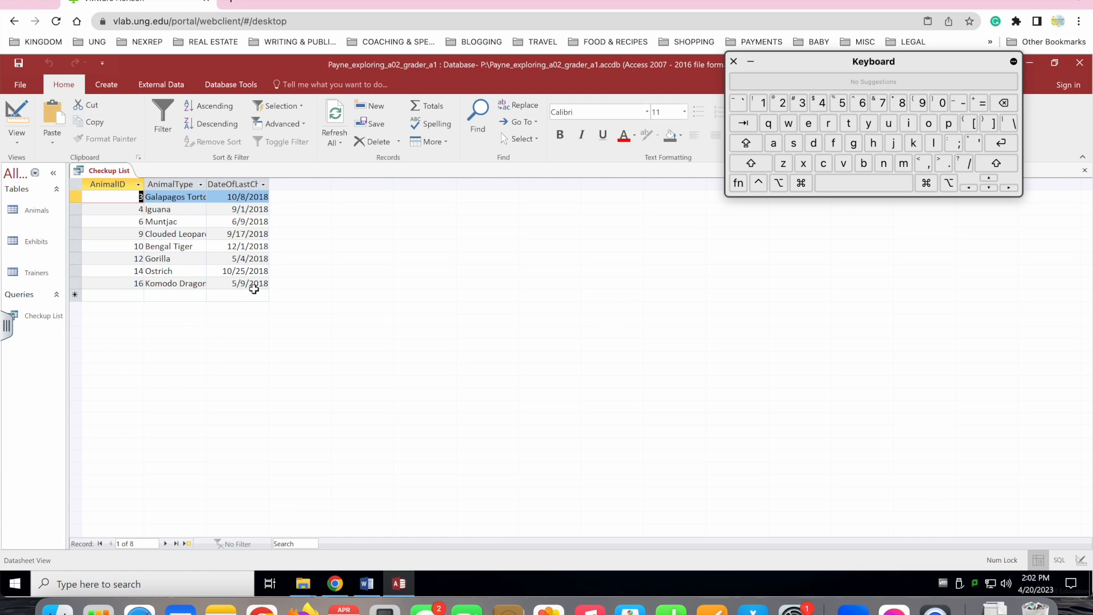
click(371, 585)
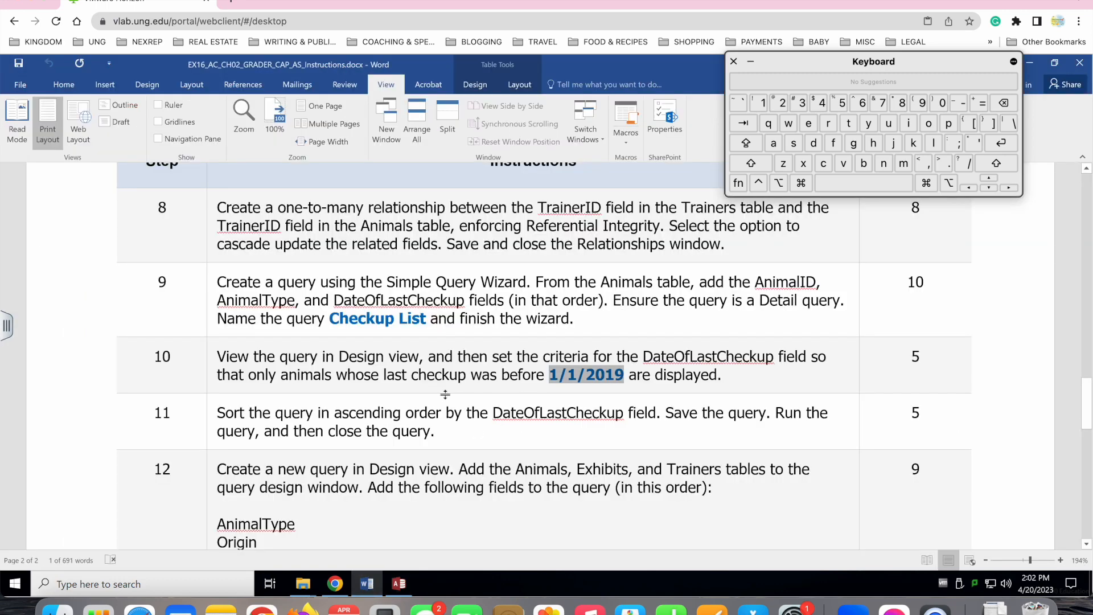
click(398, 583)
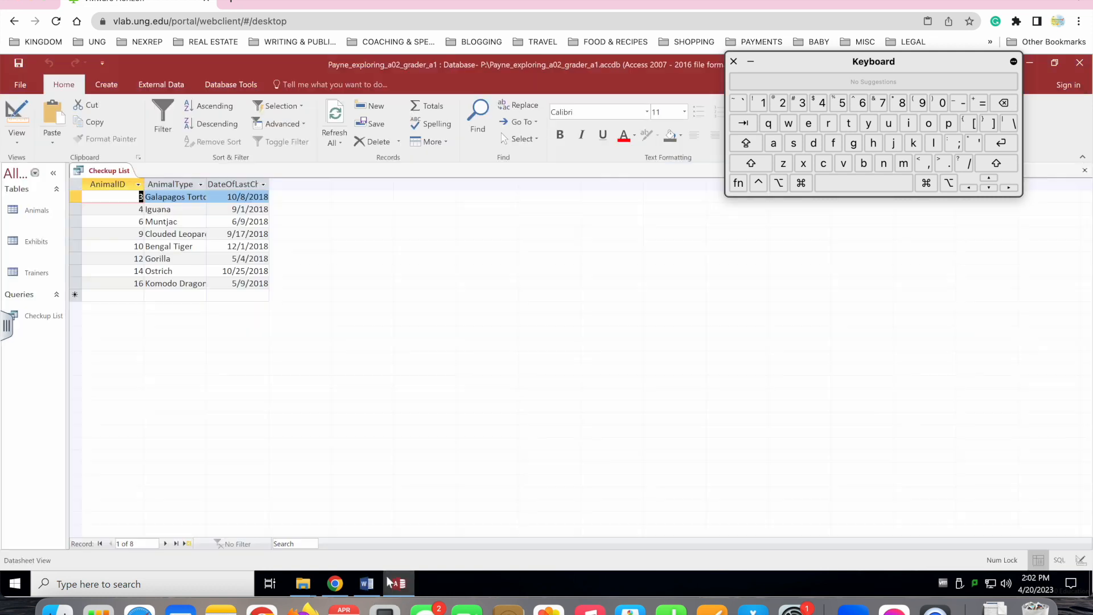
- Return the Checkup List query to Design view, and review instruction 11 in Word
click(14, 138)
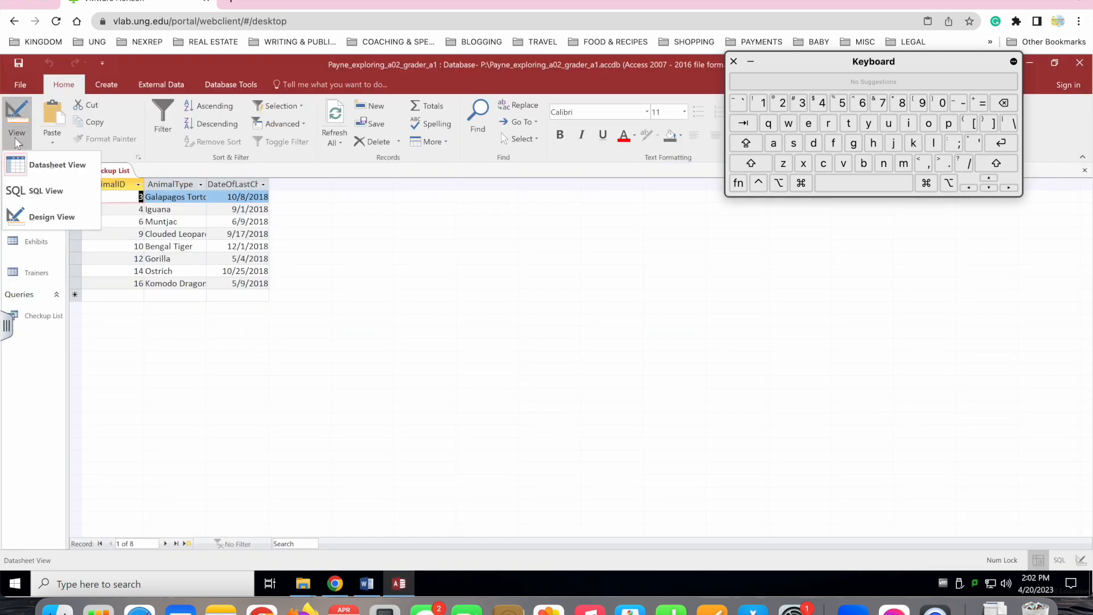
click(38, 215)
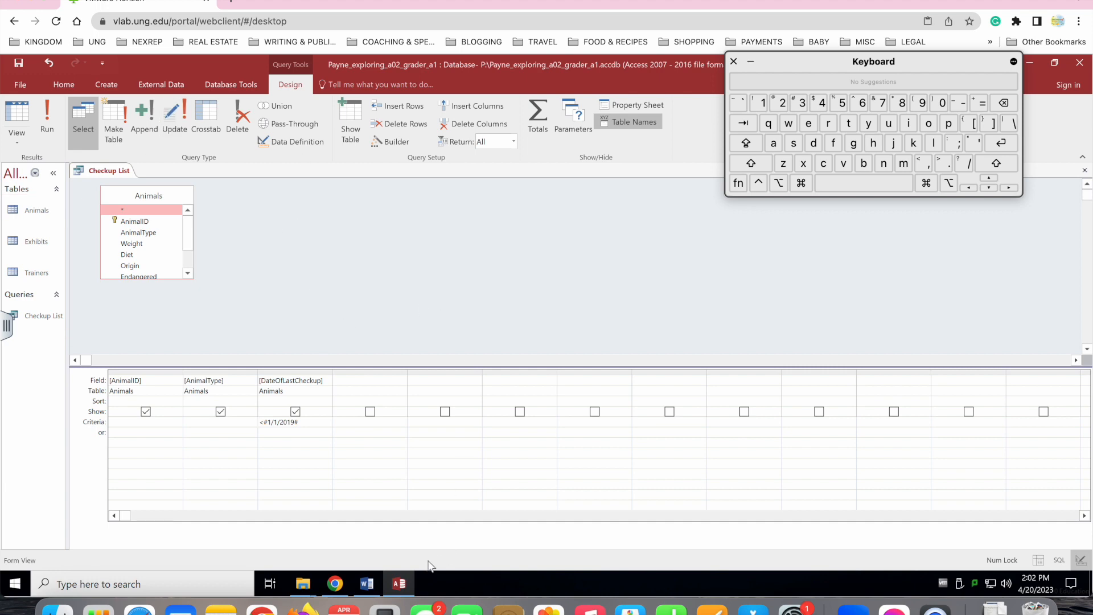
click(398, 583)
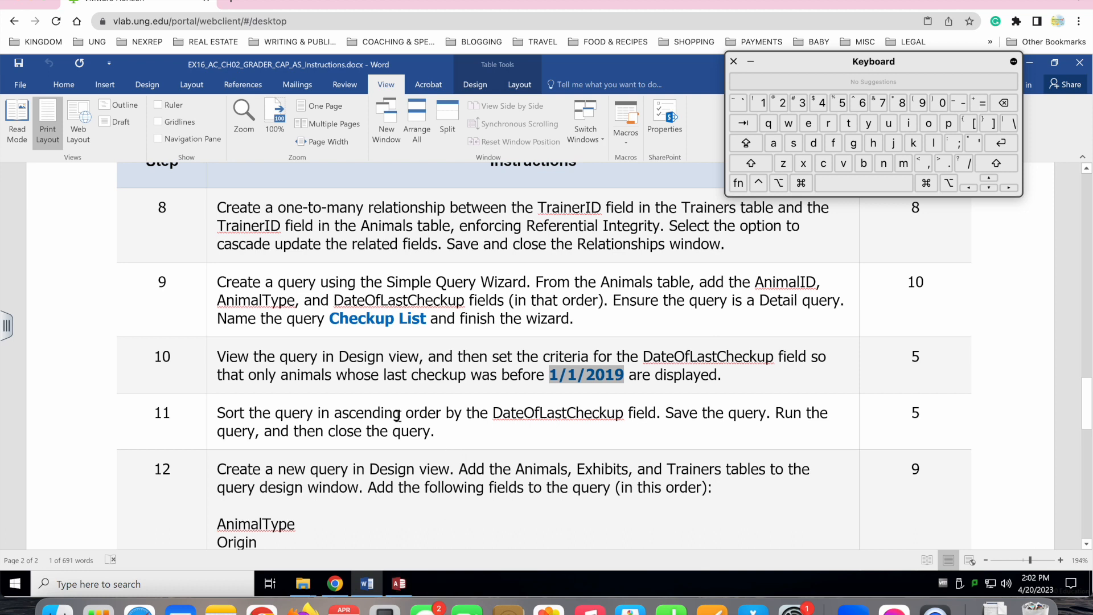
triple_click(350, 415)
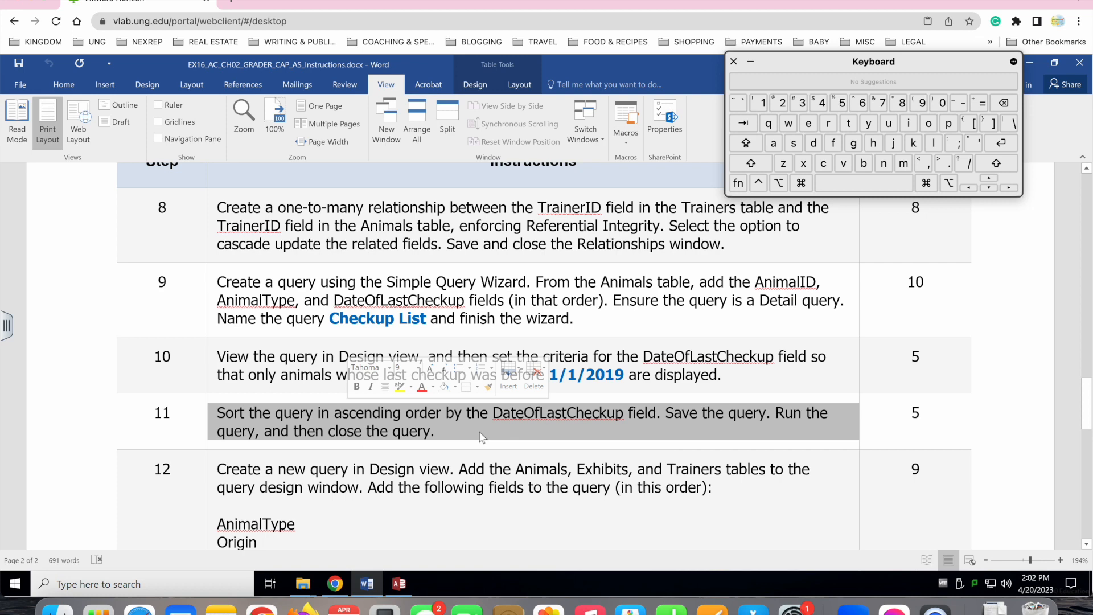
- Set the DateOfLastCheckup field in the Access query to sort in ascending order
click(398, 583)
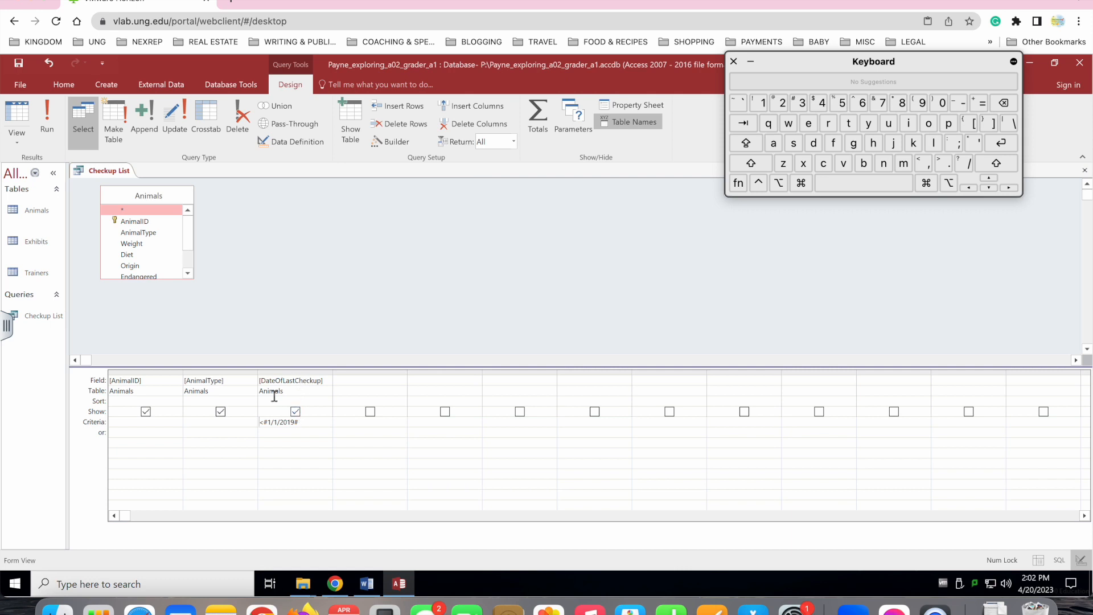
click(317, 402)
click(327, 402)
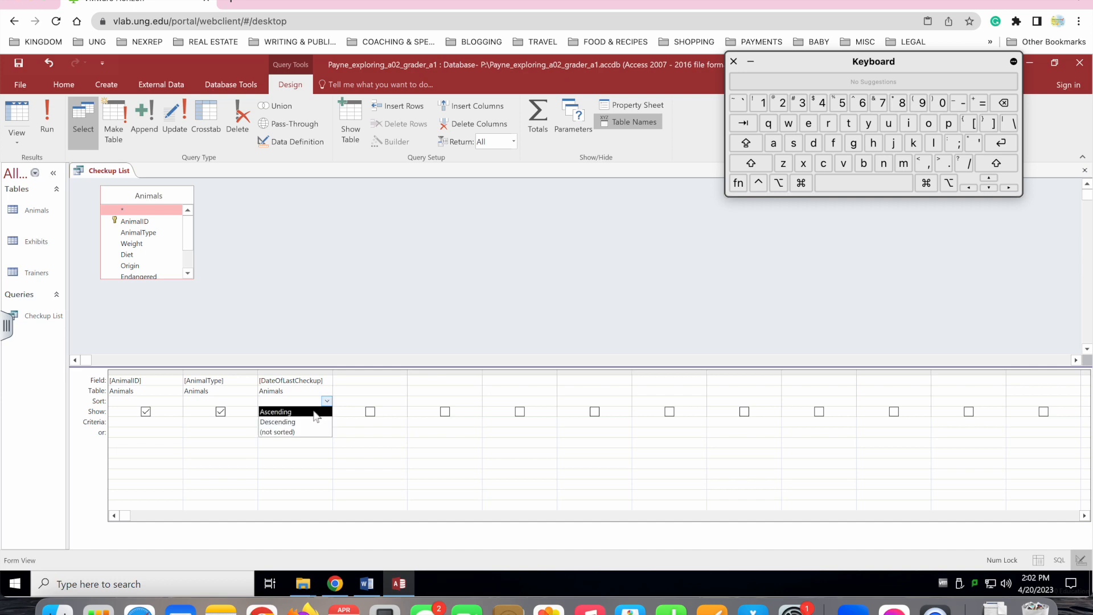
click(315, 412)
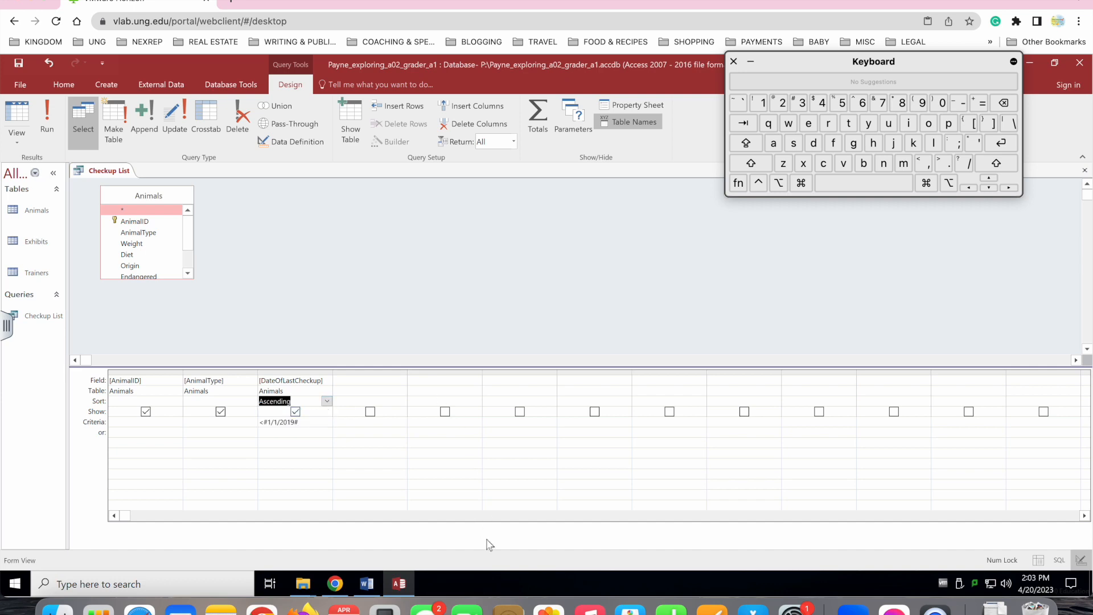
- Recheck instruction 11 in Word, and save and run the Checkup List query in Access
click(366, 584)
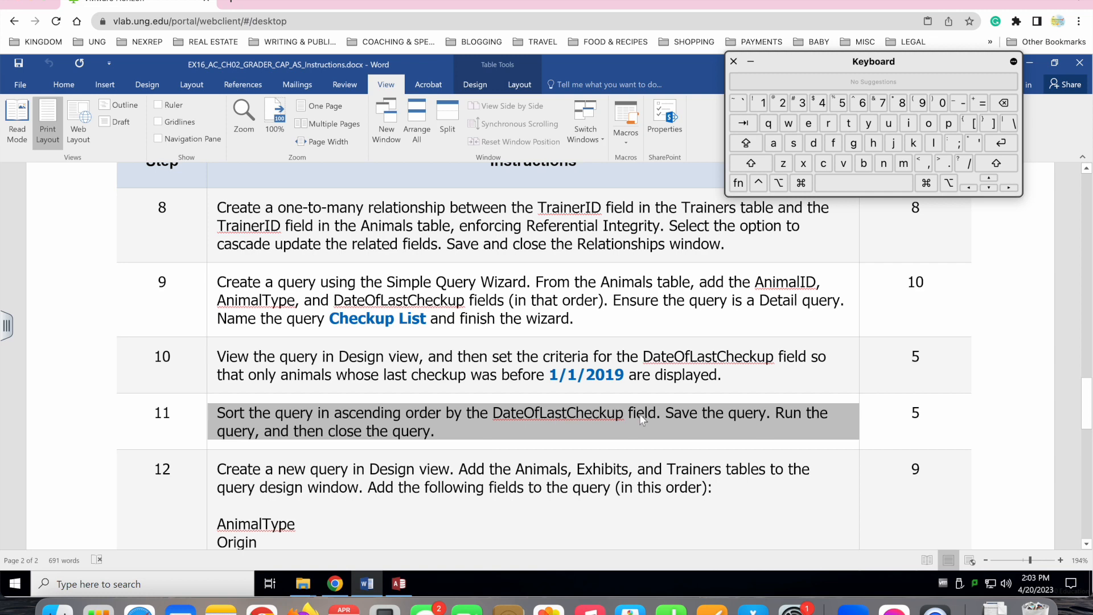
click(400, 585)
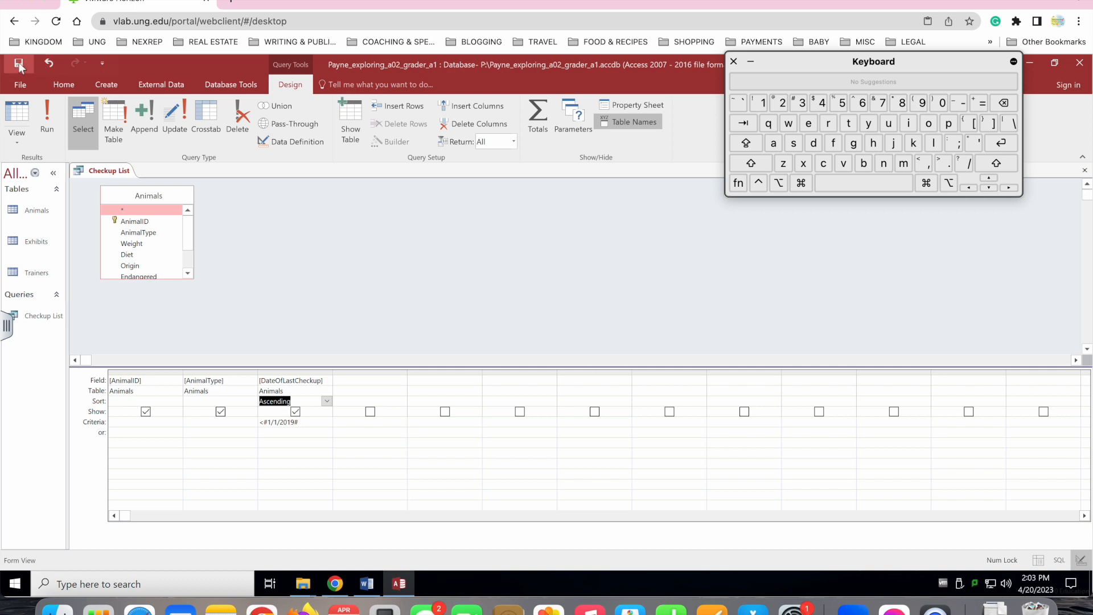
click(43, 115)
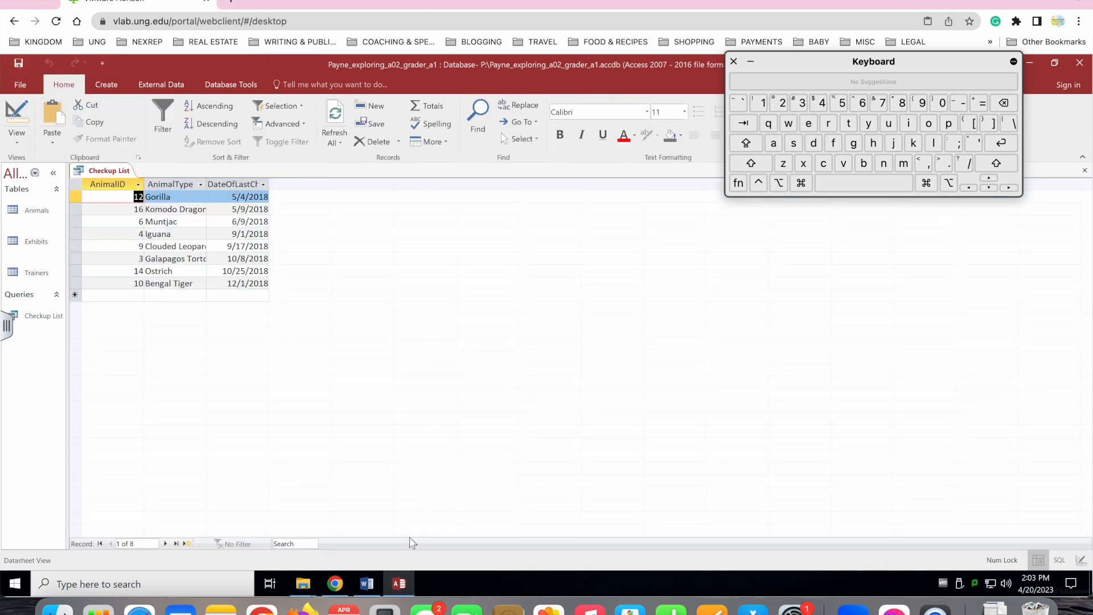
- Confirm the end of instruction 11 in Word, and close the Checkup List query in Access
click(367, 583)
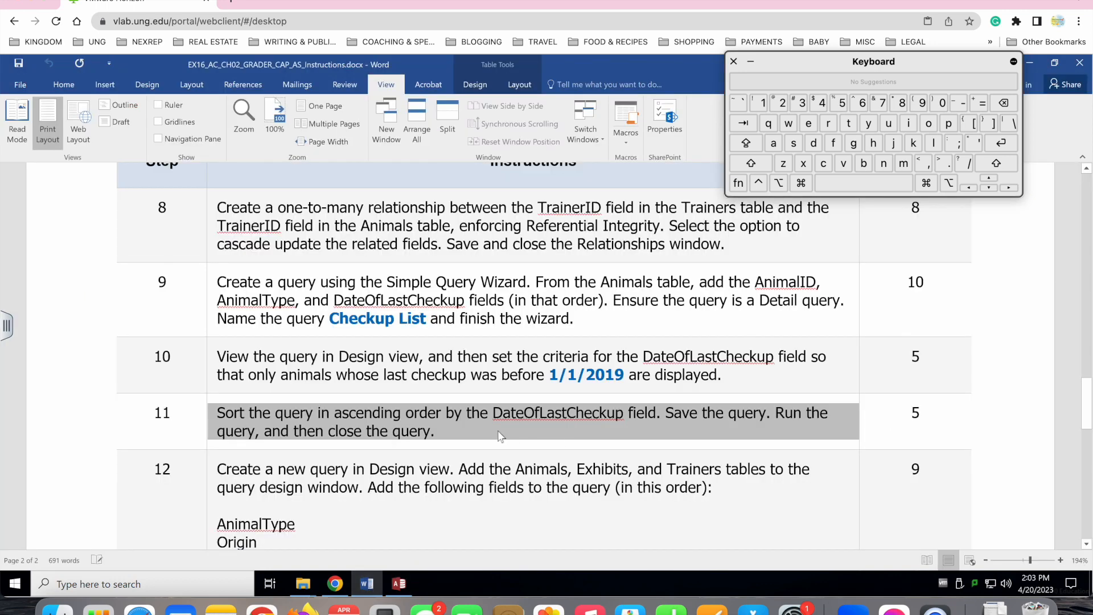
click(399, 585)
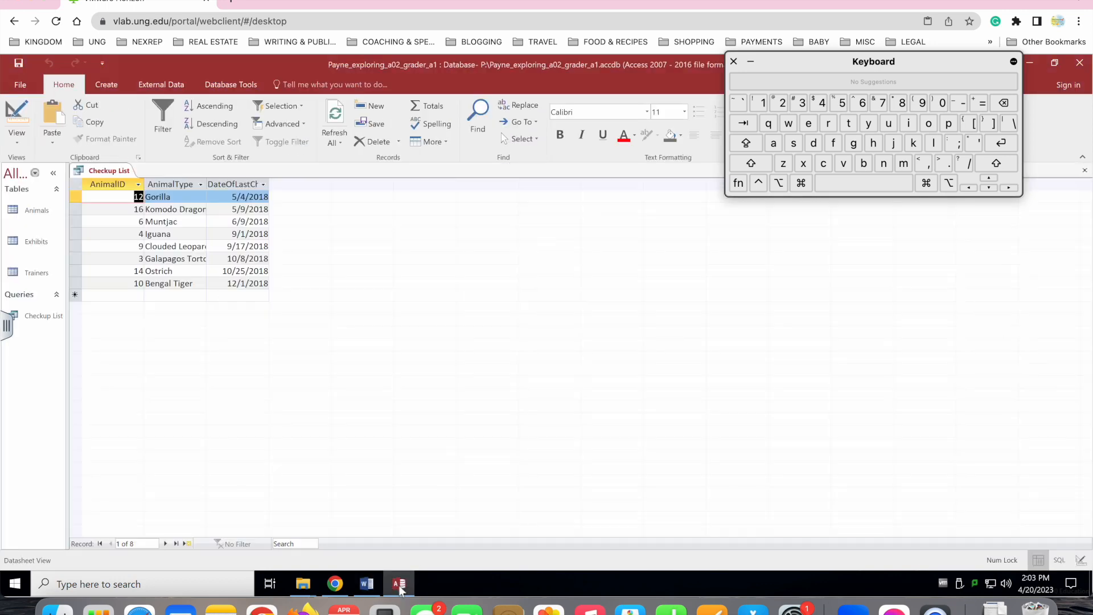
click(1086, 172)
- Review instruction 12 in Word for the tables and the ordered fields required in the new query
click(368, 585)
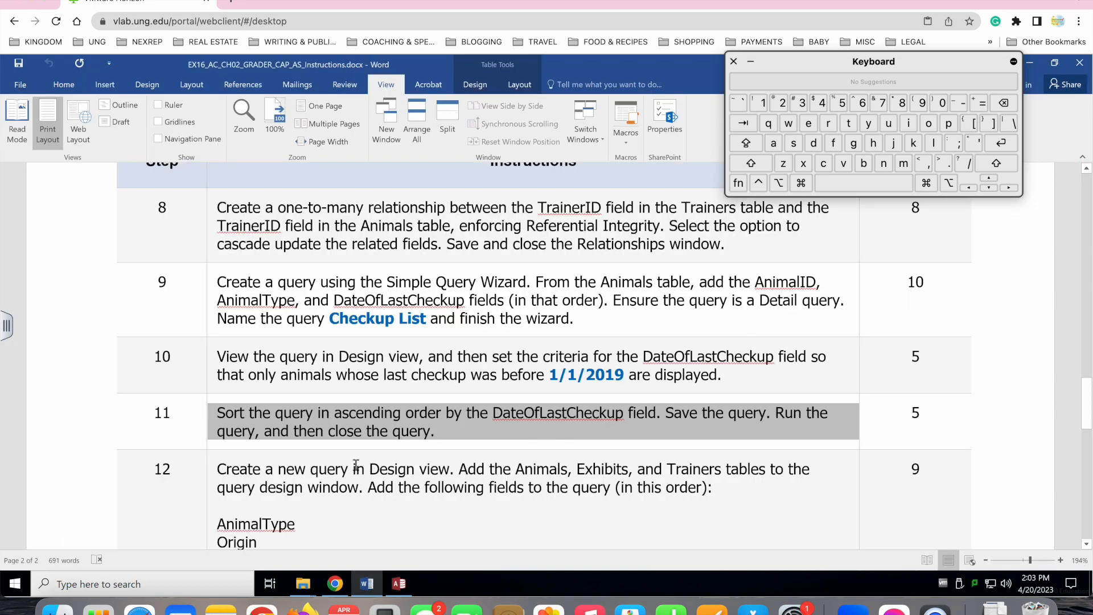
scroll(355, 464, down, 5)
scroll(356, 464, up, 1)
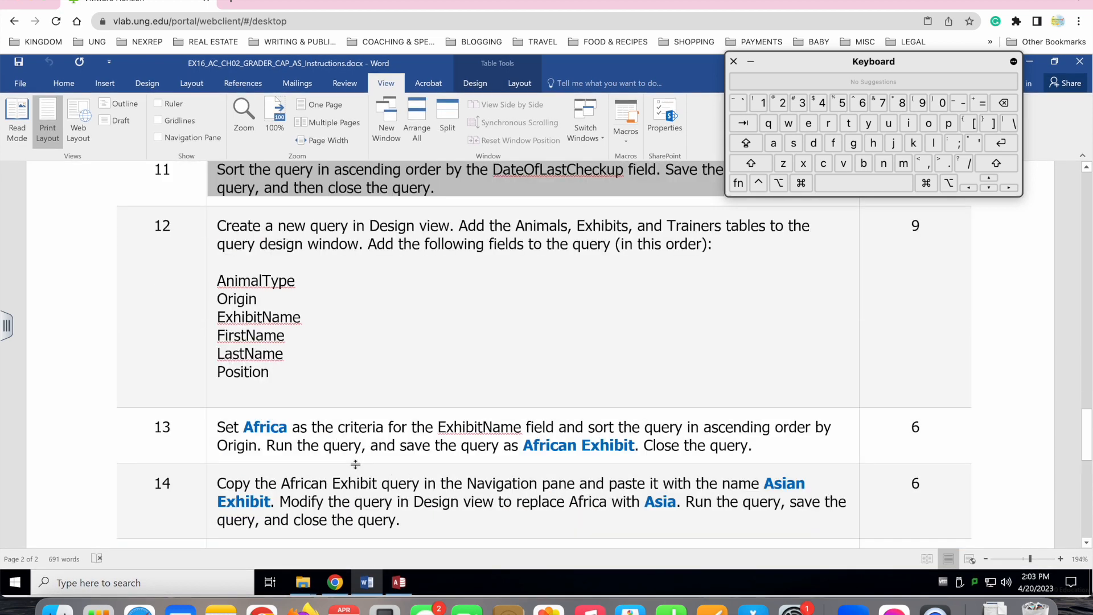
scroll(355, 464, up, 1)
scroll(356, 464, down, 1)
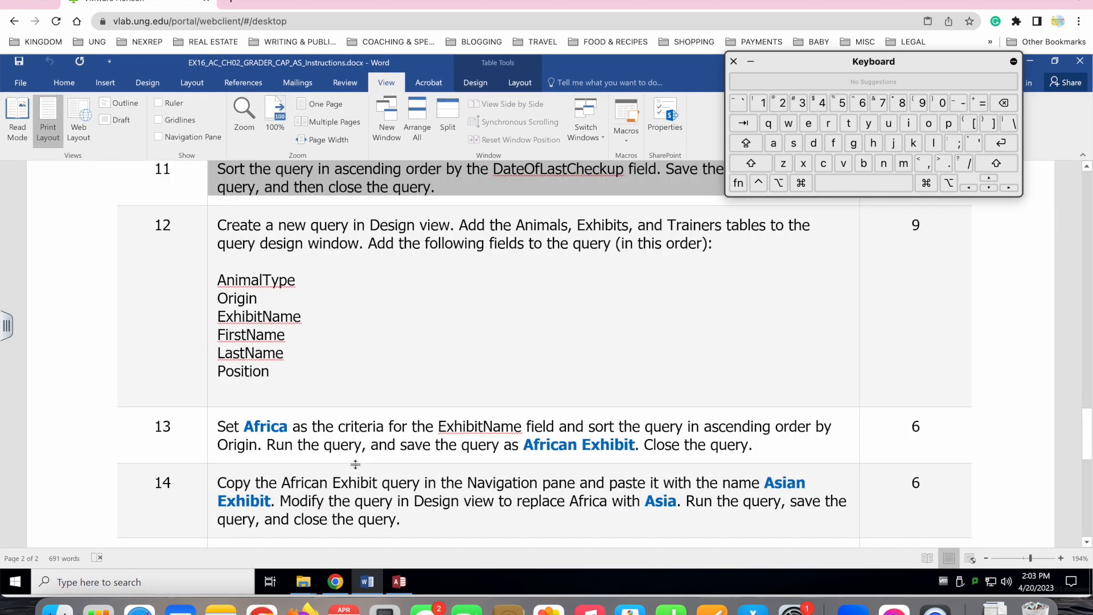
scroll(356, 464, up, 1)
scroll(356, 465, down, 3)
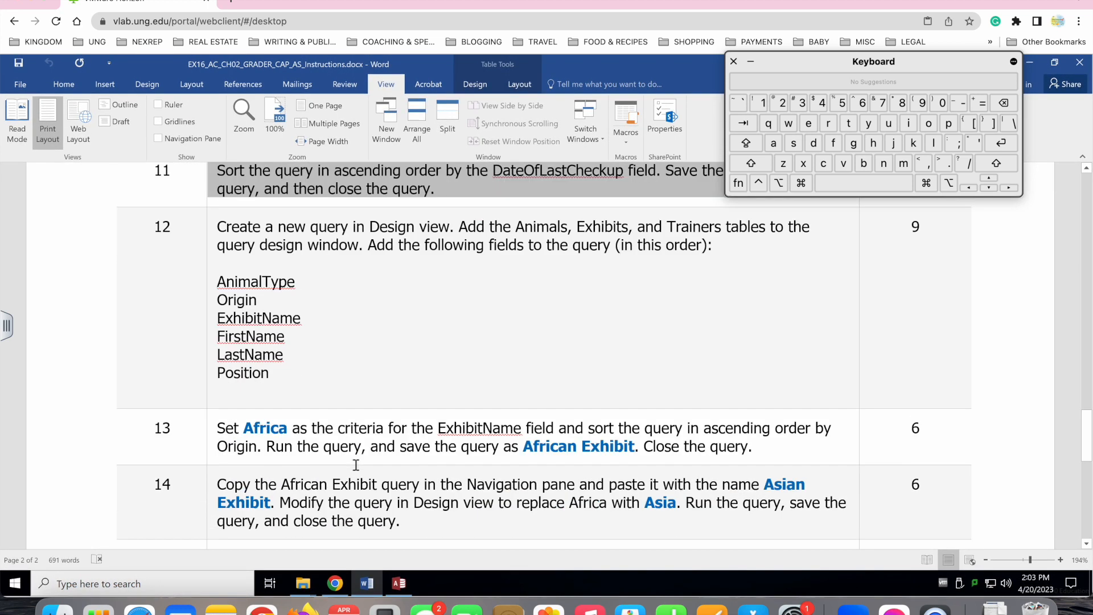
scroll(356, 464, up, 1)
scroll(355, 466, up, 2)
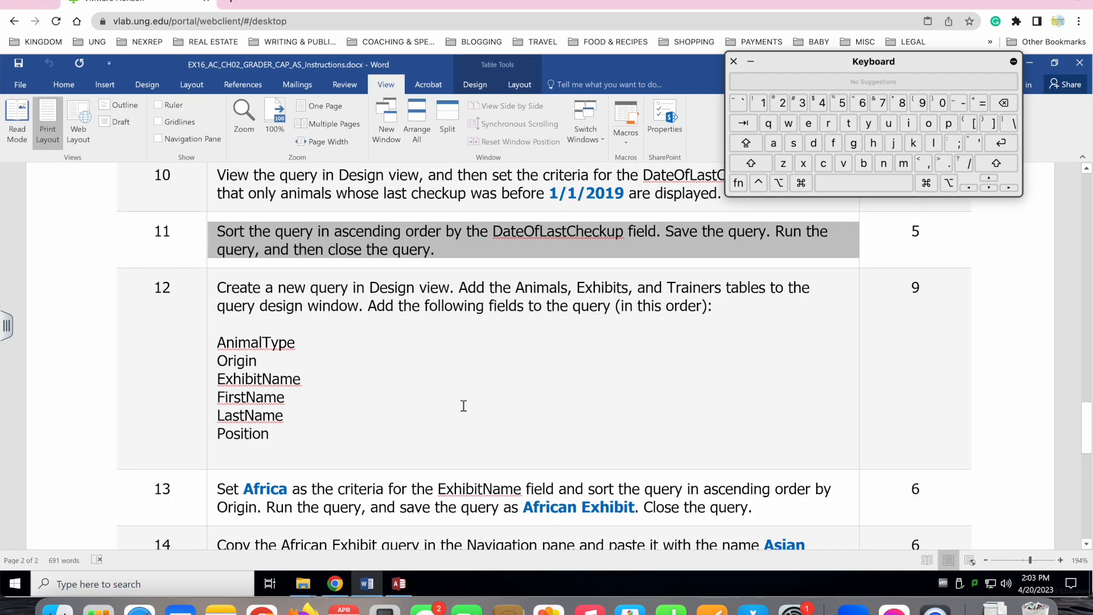
triple_click(226, 280)
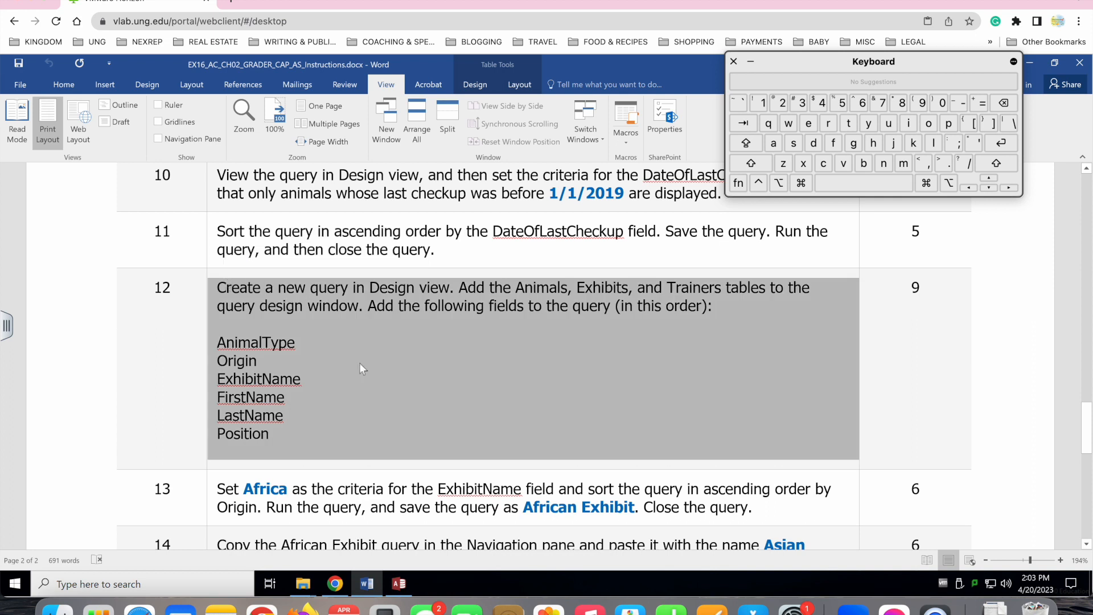
- Switch to Access and create a new query in Design view
click(399, 583)
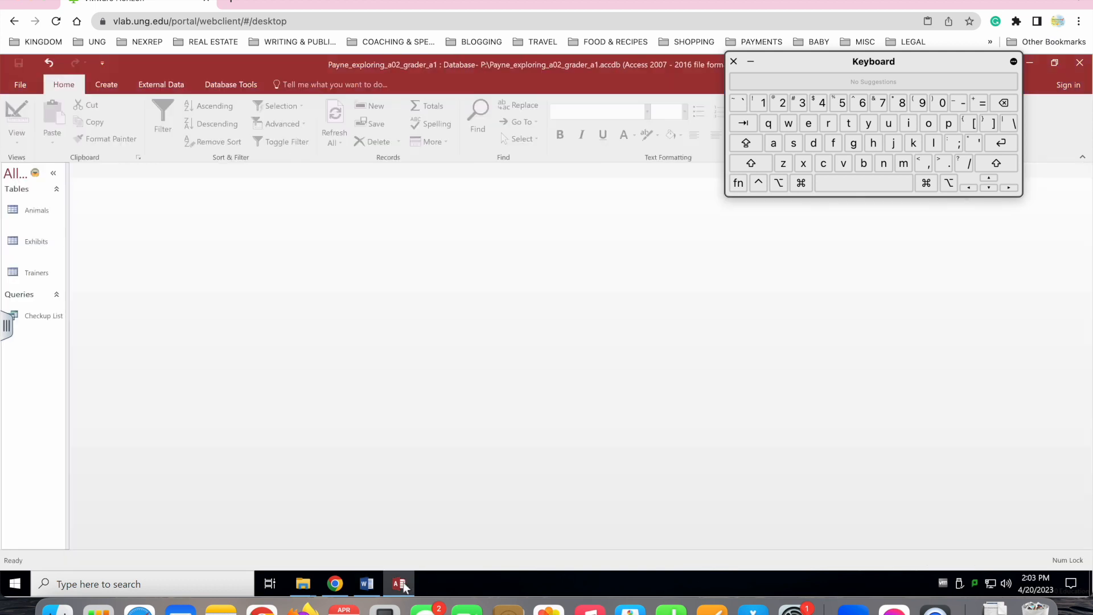
click(107, 85)
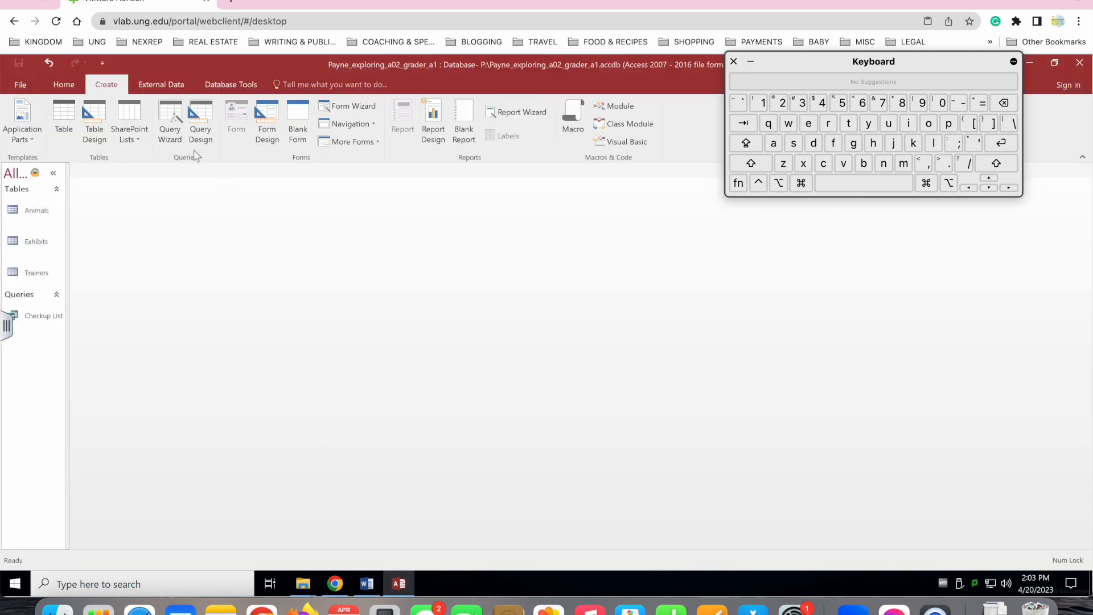
click(201, 128)
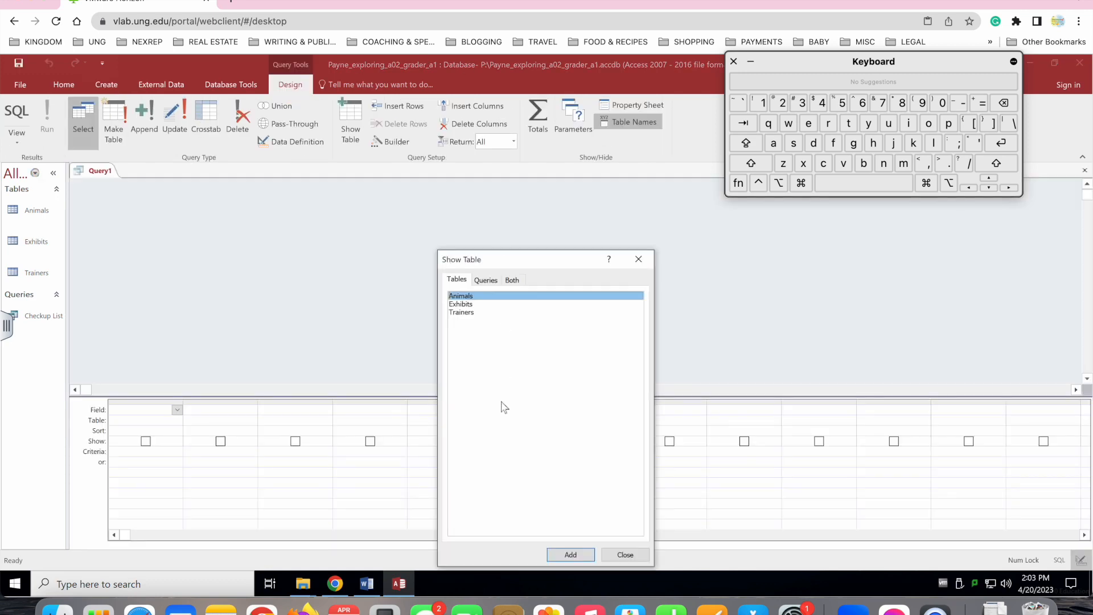
- Recheck instruction 12 in Word, and in Access add the Animals, Exhibits and Trainers tables to the new query
click(367, 583)
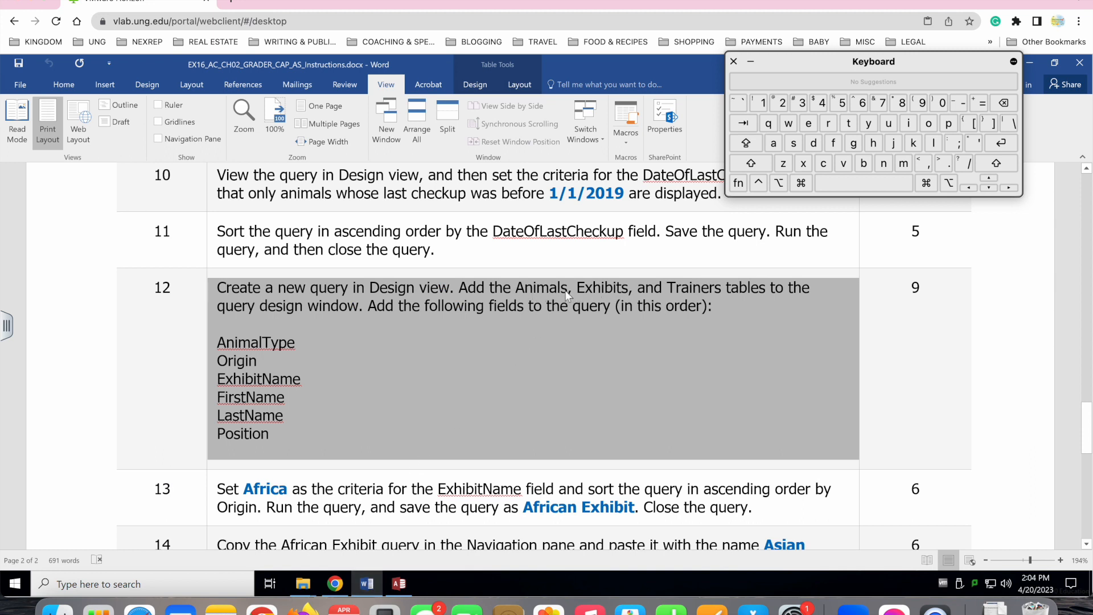
click(400, 584)
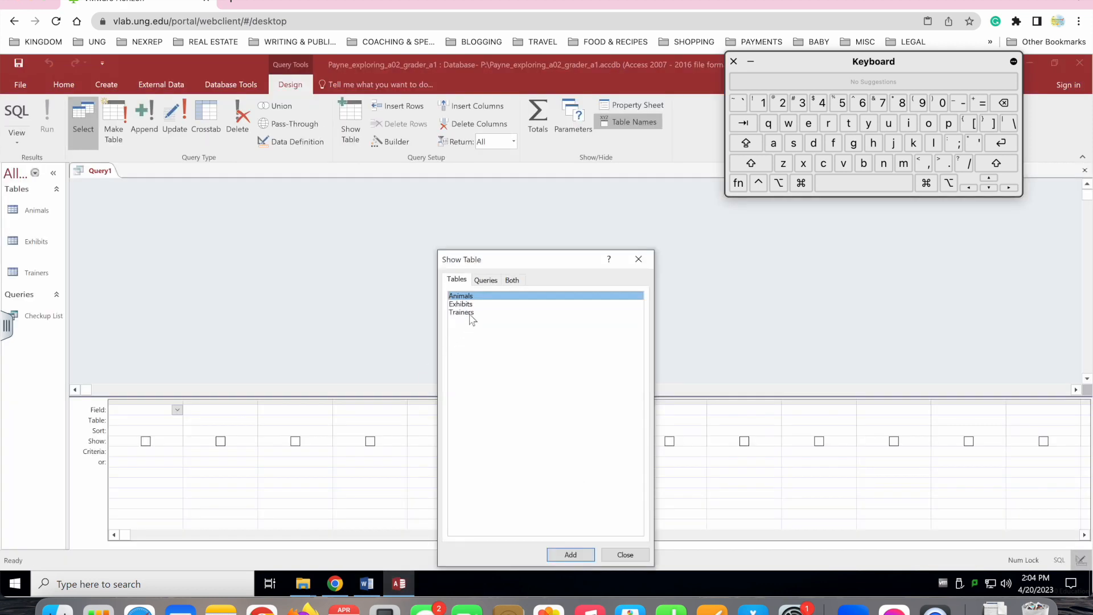
shift+click(470, 312)
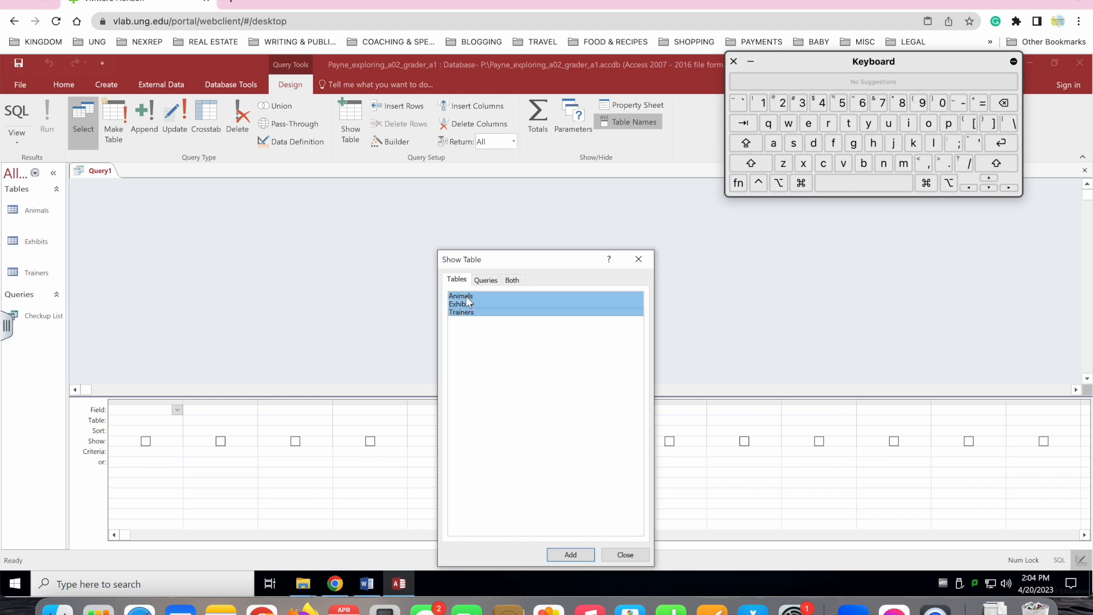
click(465, 297)
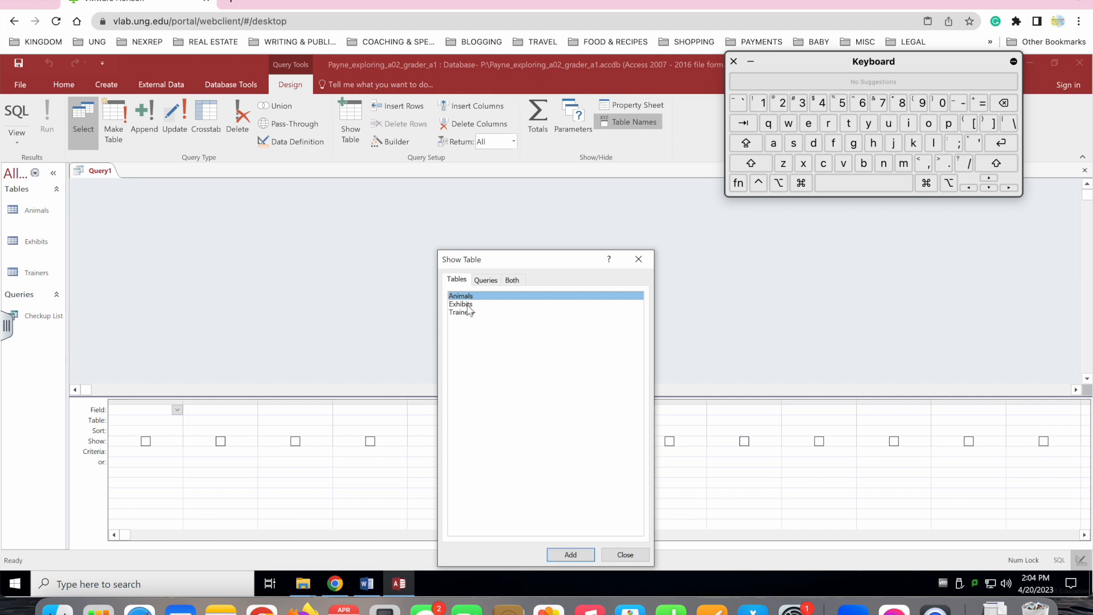
shift+click(468, 313)
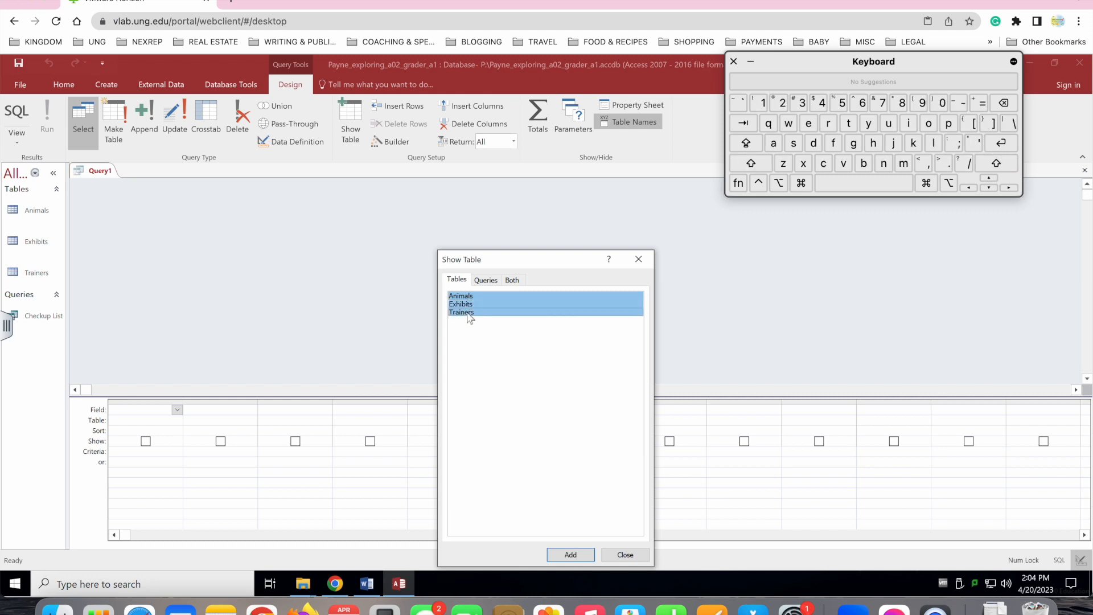
click(571, 554)
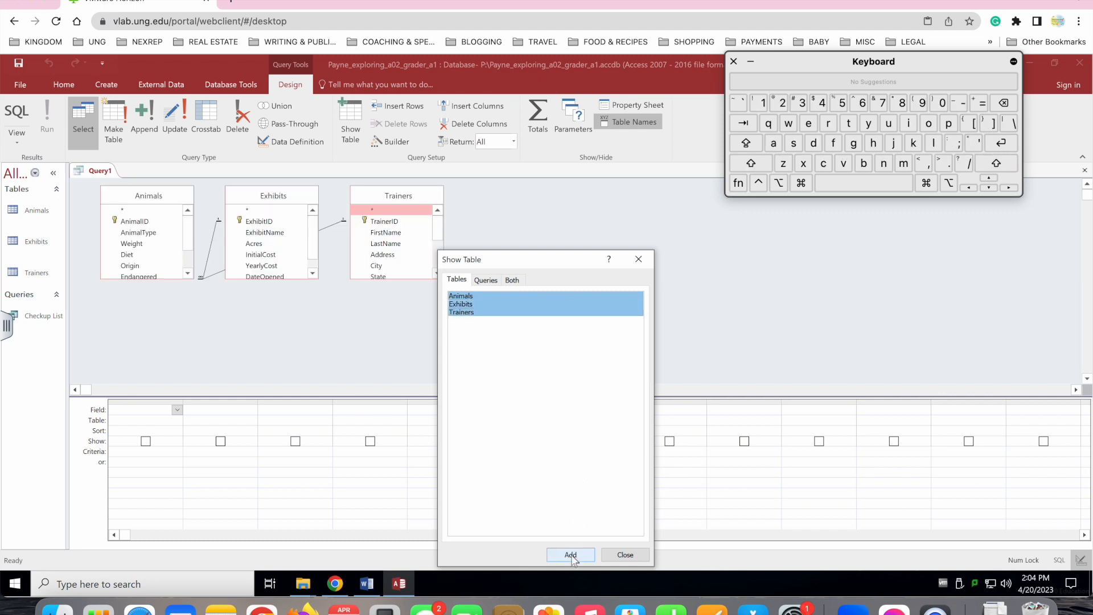
click(625, 555)
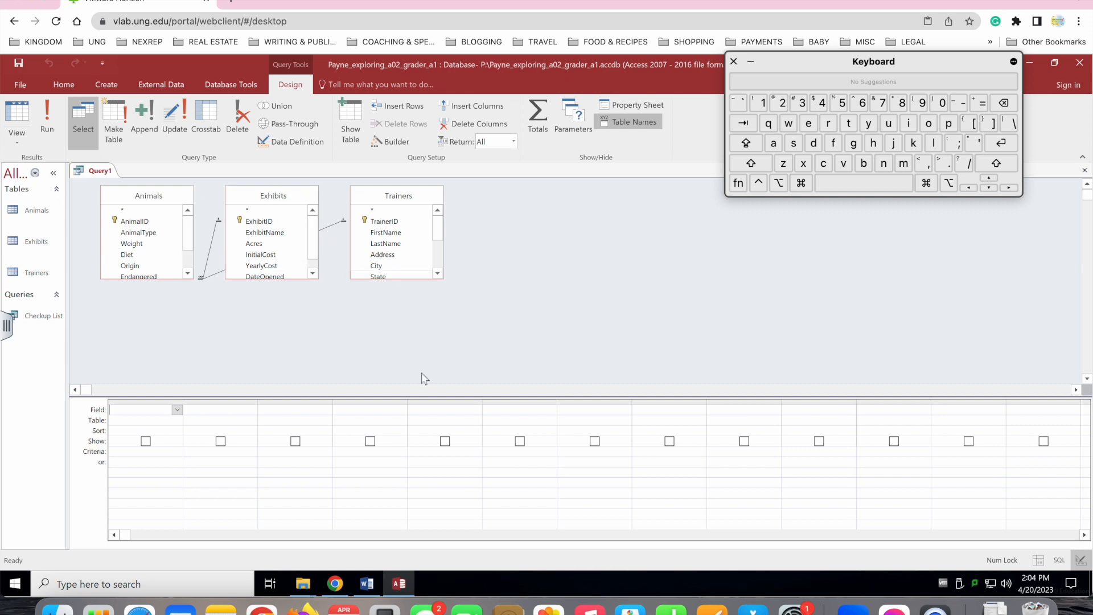
- Check the required field list in Word, and in Access enlarge the Animals, Exhibits and Trainers field lists to show all their fields
click(368, 584)
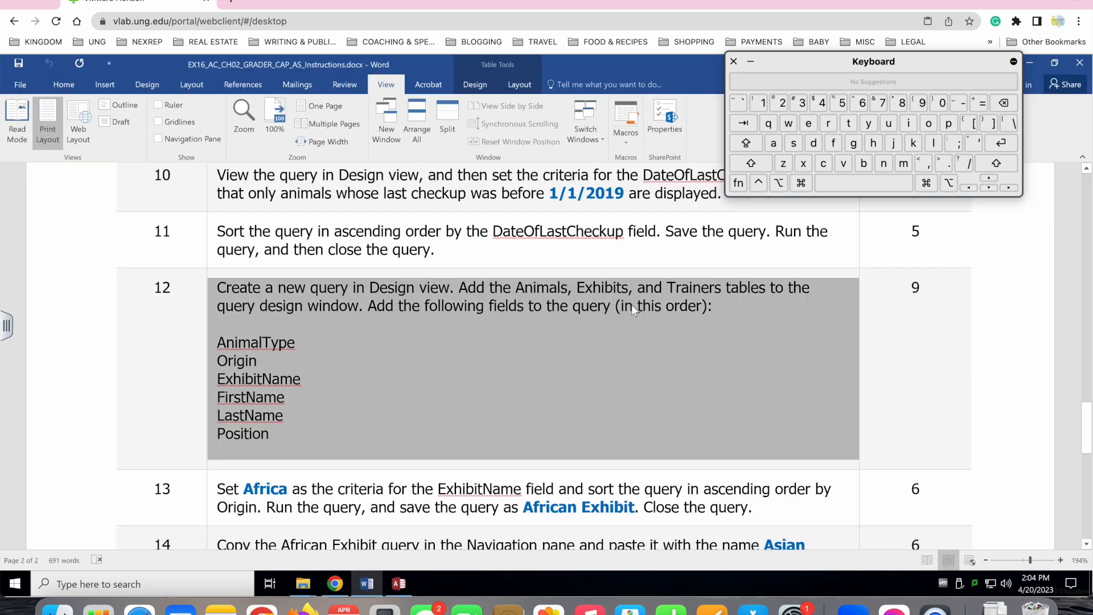
click(265, 348)
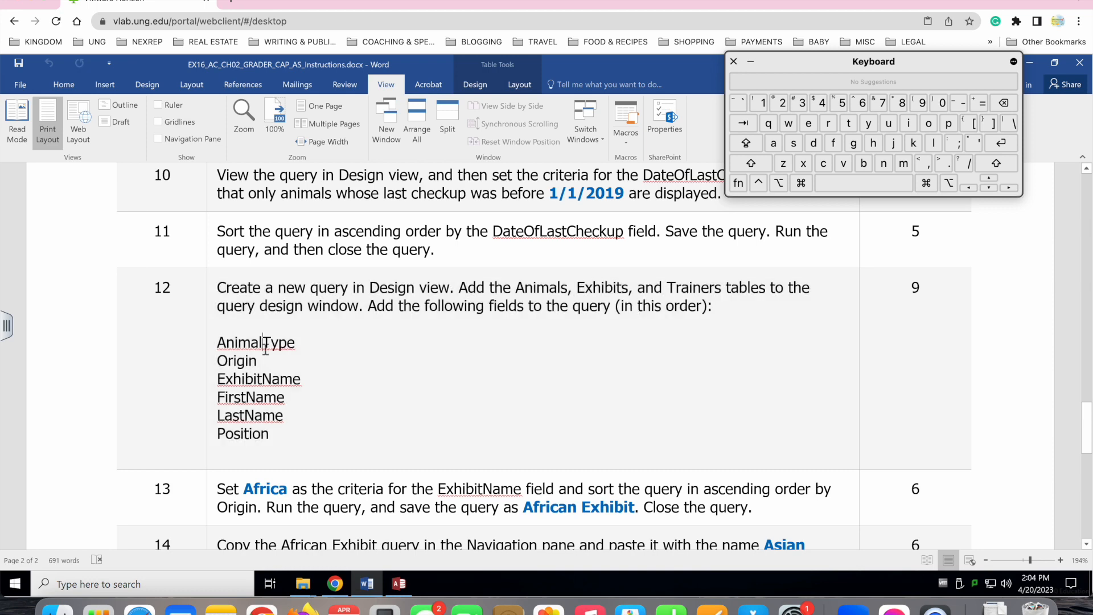
click(399, 584)
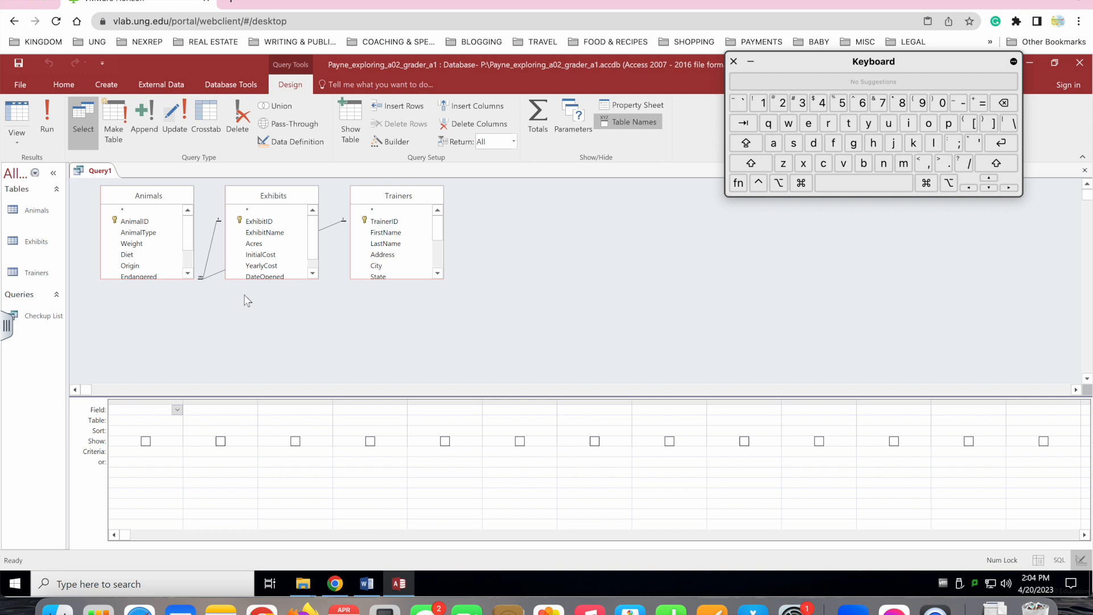
drag(163, 279, 163, 332)
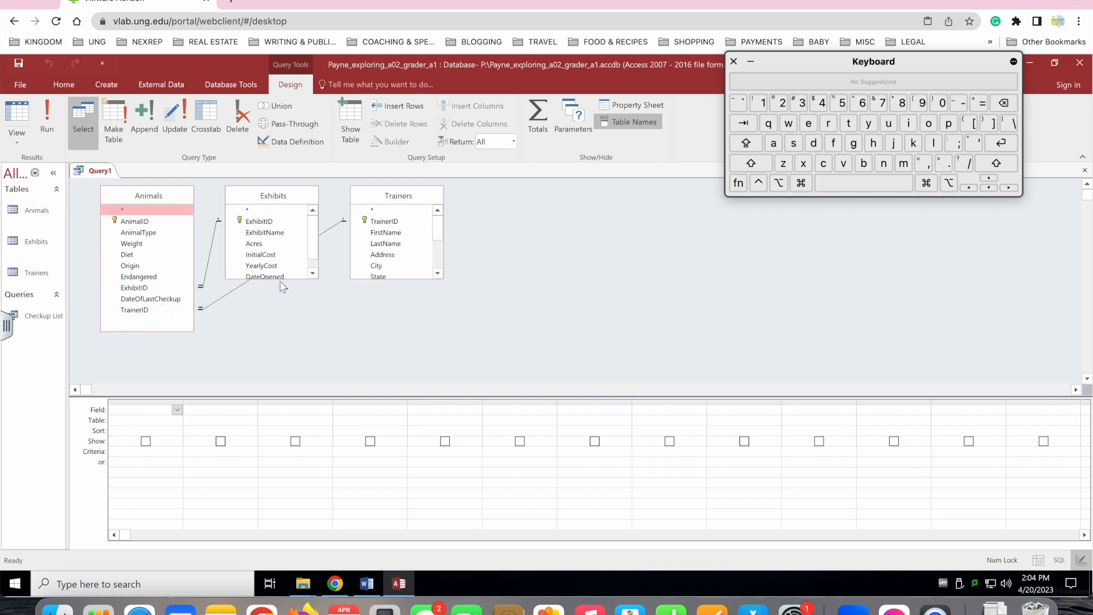
drag(279, 280, 277, 341)
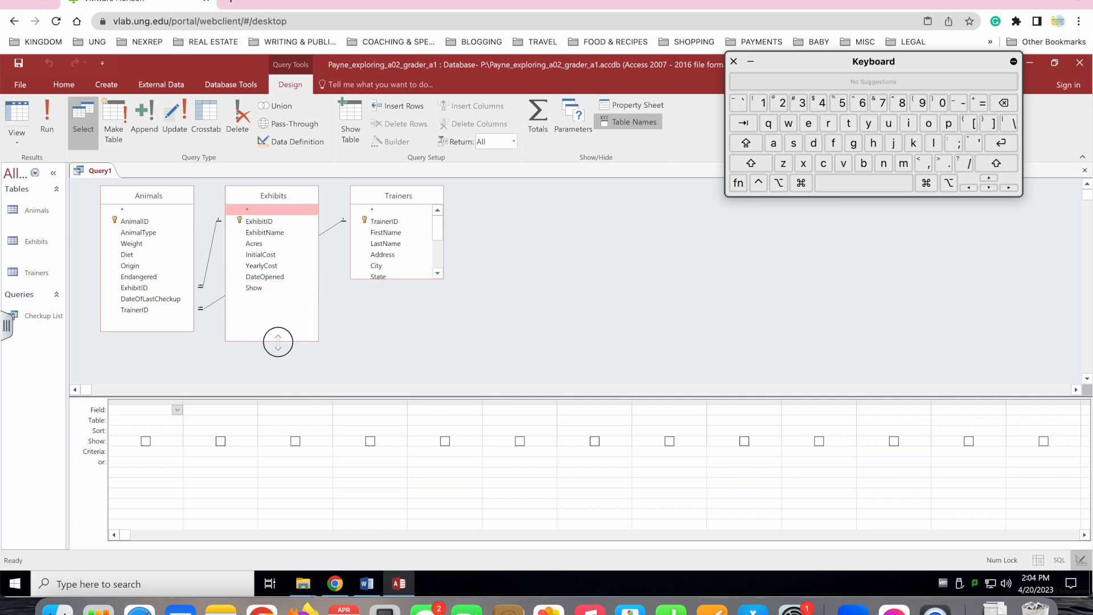
drag(408, 278, 414, 373)
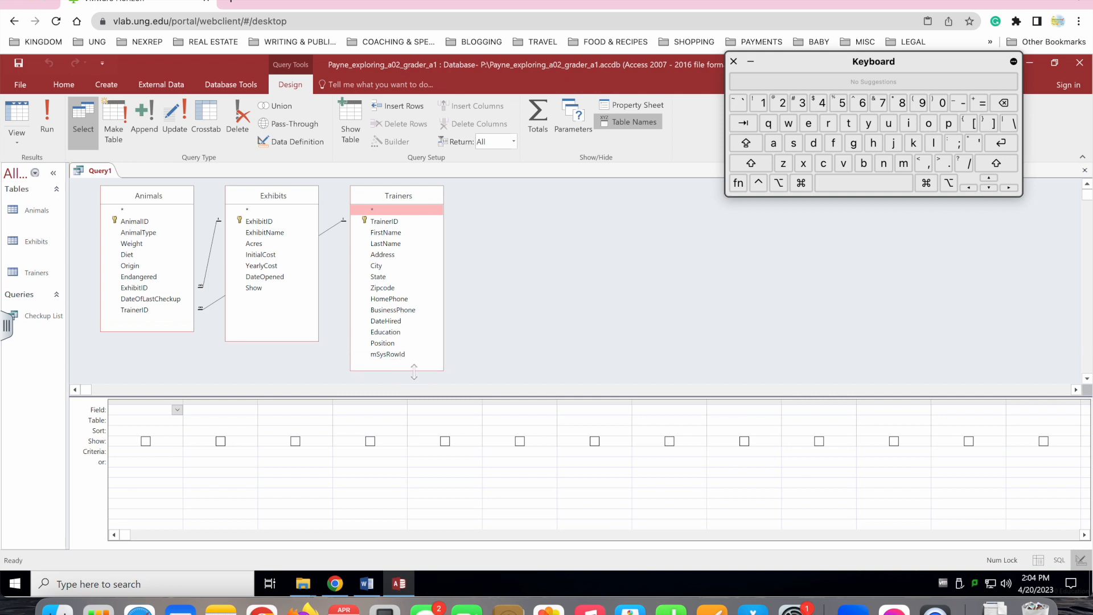
- Add AnimalType and Origin from Animals and ExhibitName from Exhibits to the Access query, checking the field order in Word
double_click(141, 234)
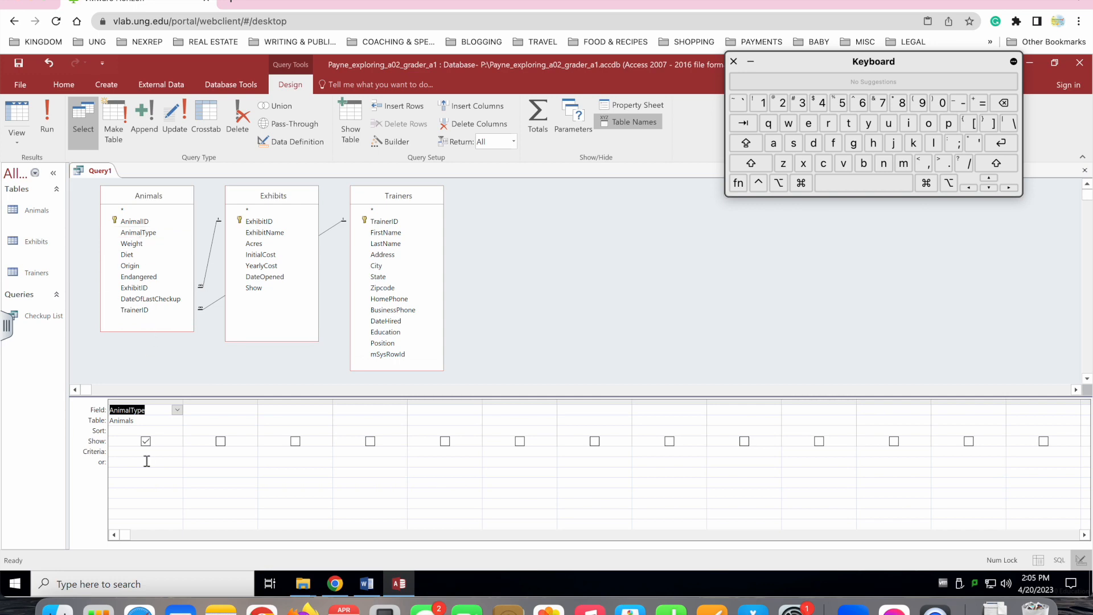
click(374, 582)
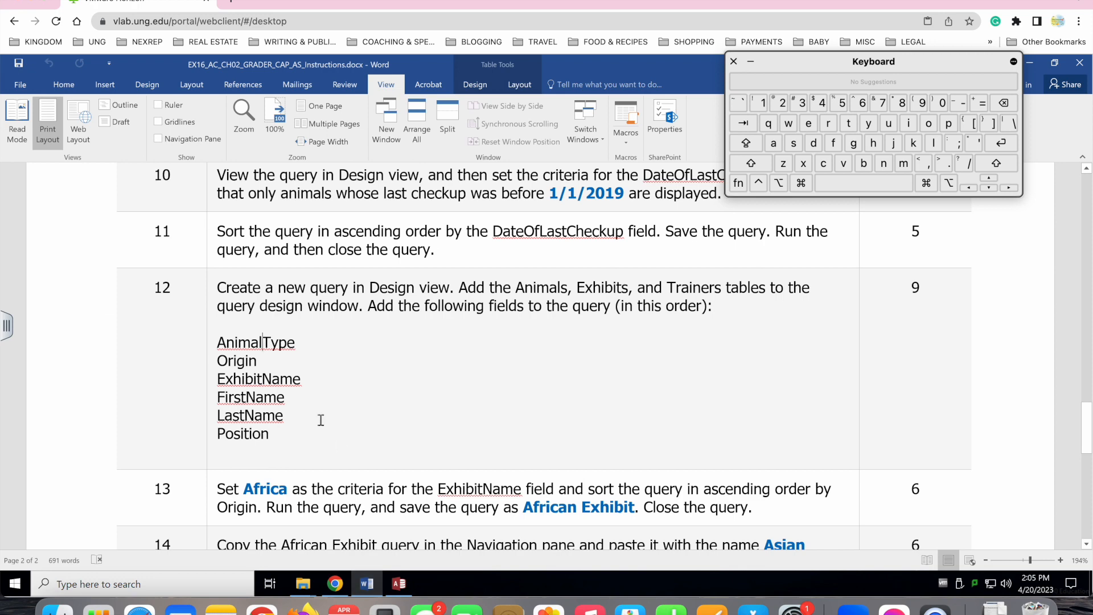
double_click(244, 363)
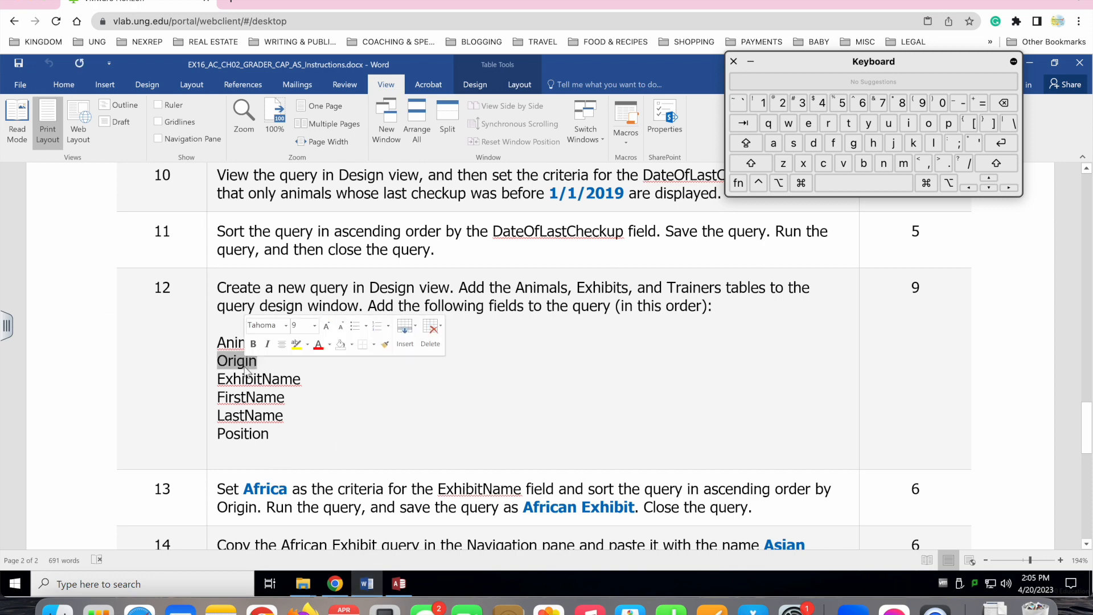
click(398, 583)
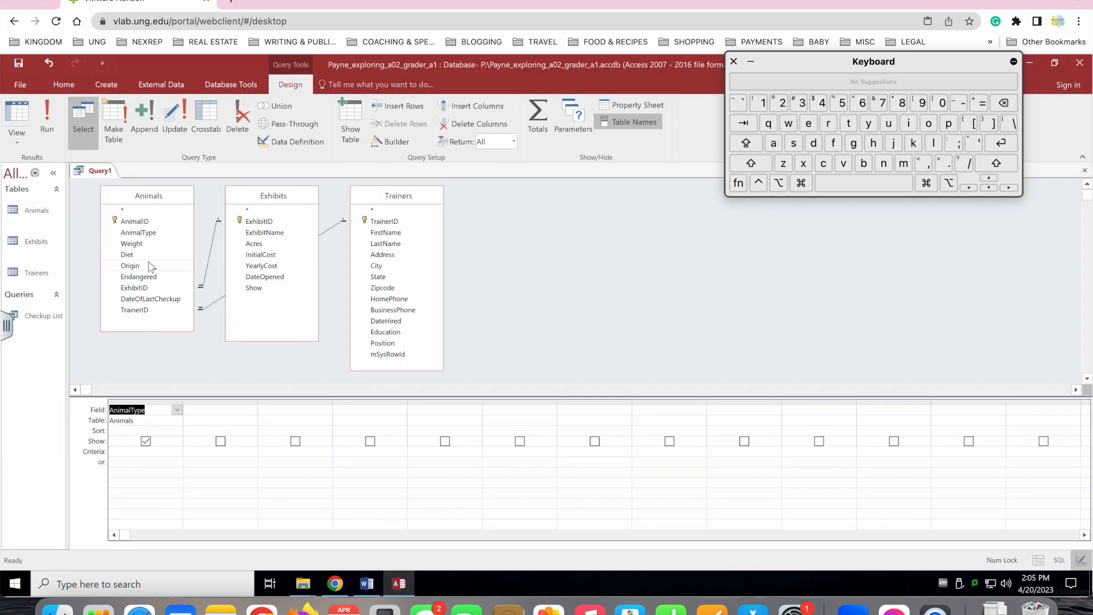
double_click(131, 266)
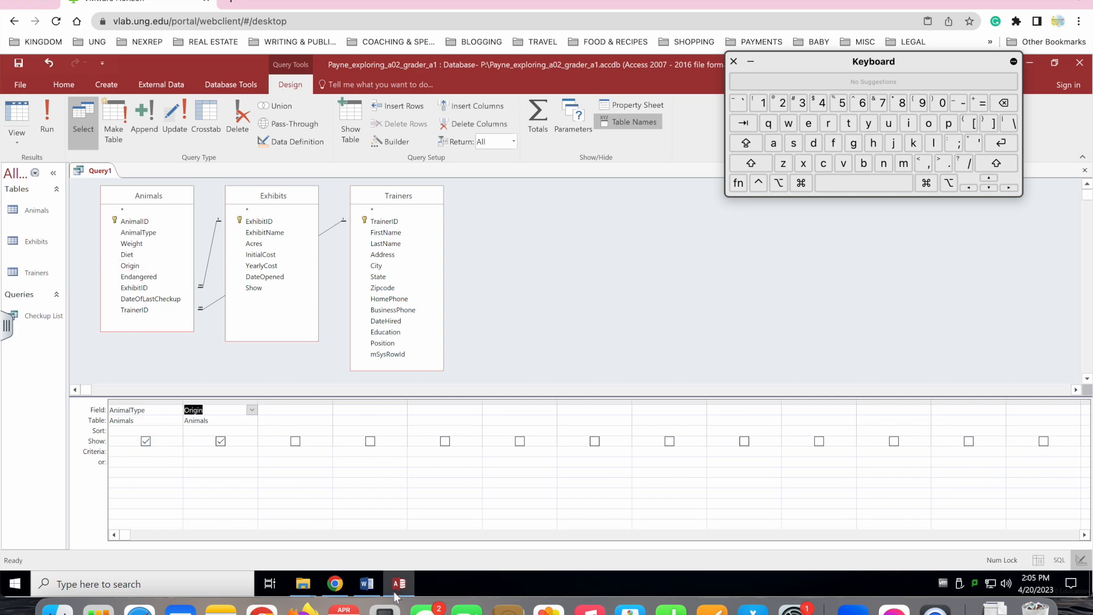
click(367, 583)
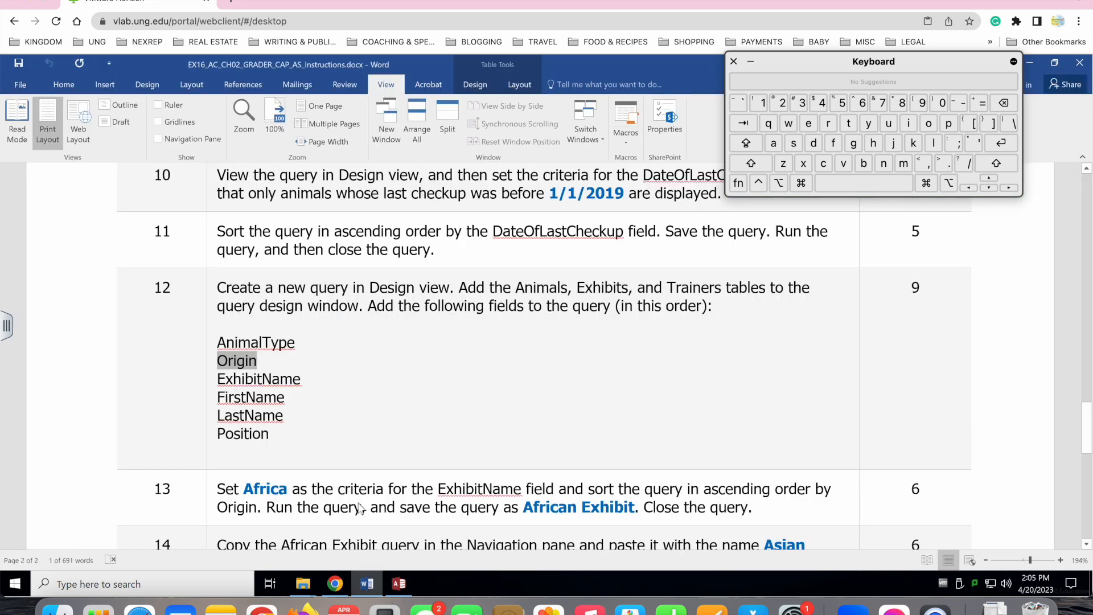
double_click(255, 378)
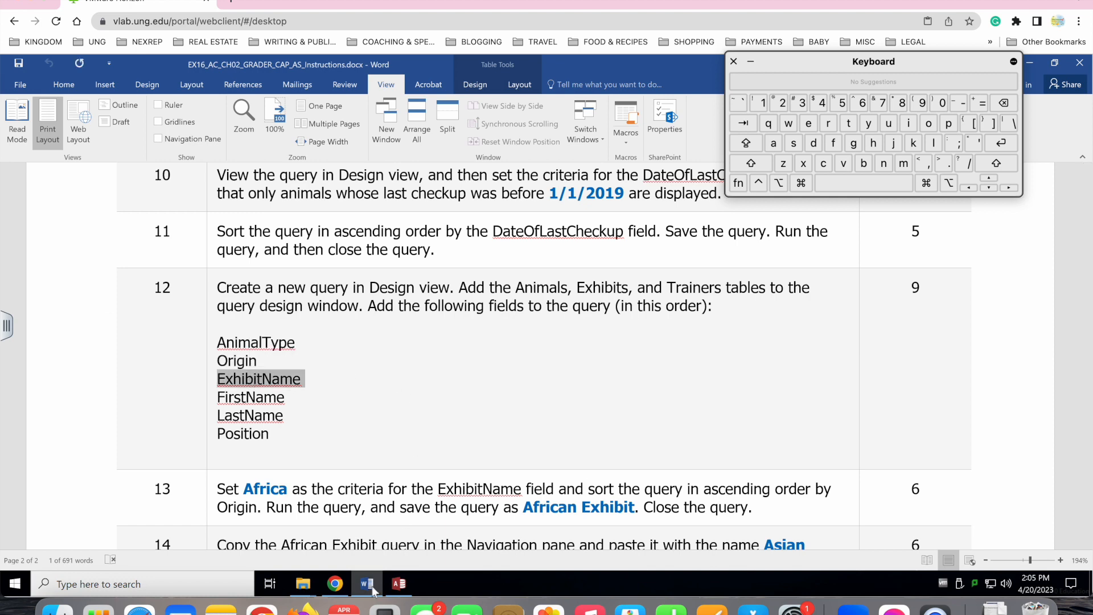
click(398, 583)
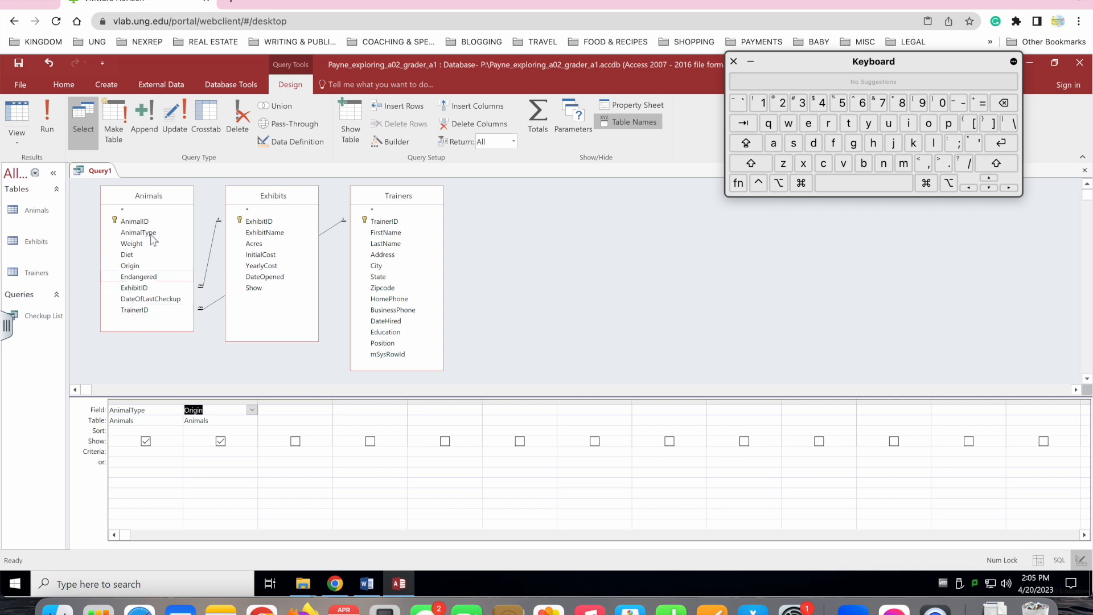
double_click(270, 233)
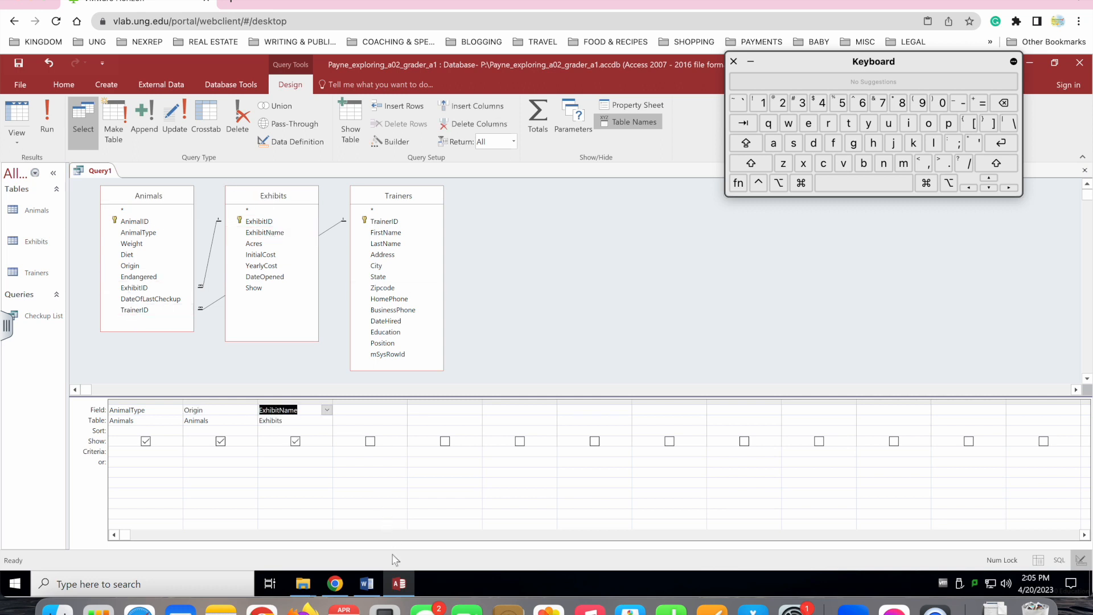
- Add FirstName, LastName and Position from the Trainers table to the Access query, checking the field order in Word
click(368, 587)
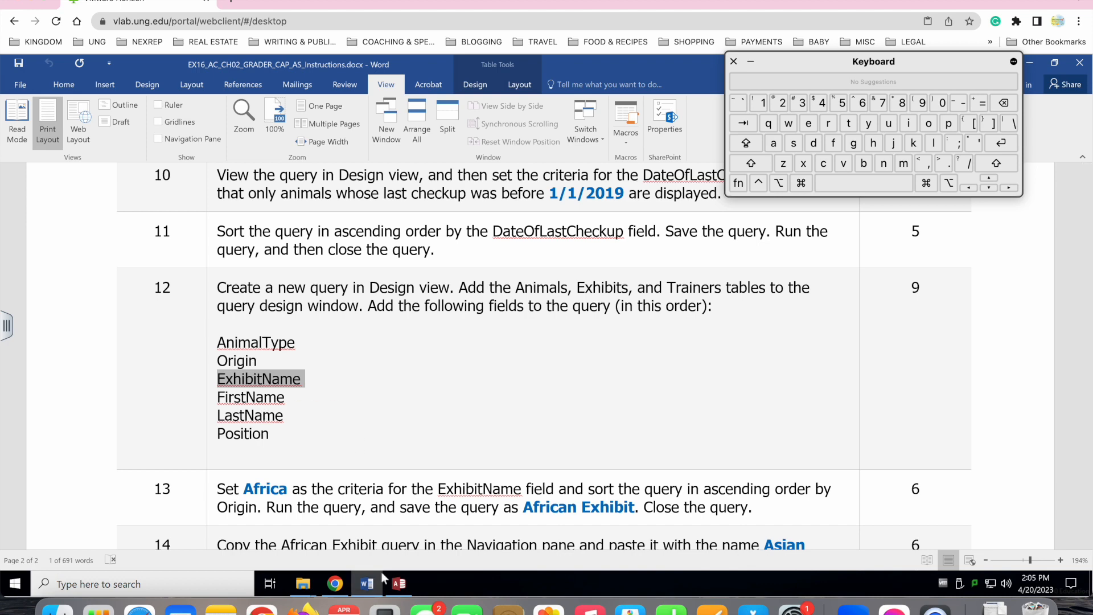
click(401, 584)
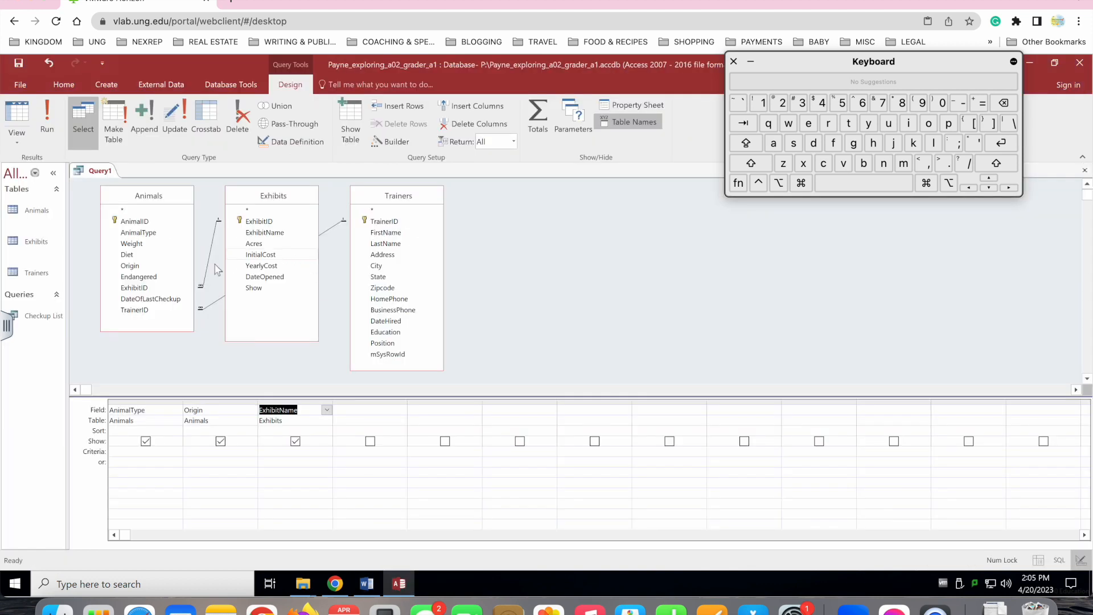
double_click(387, 234)
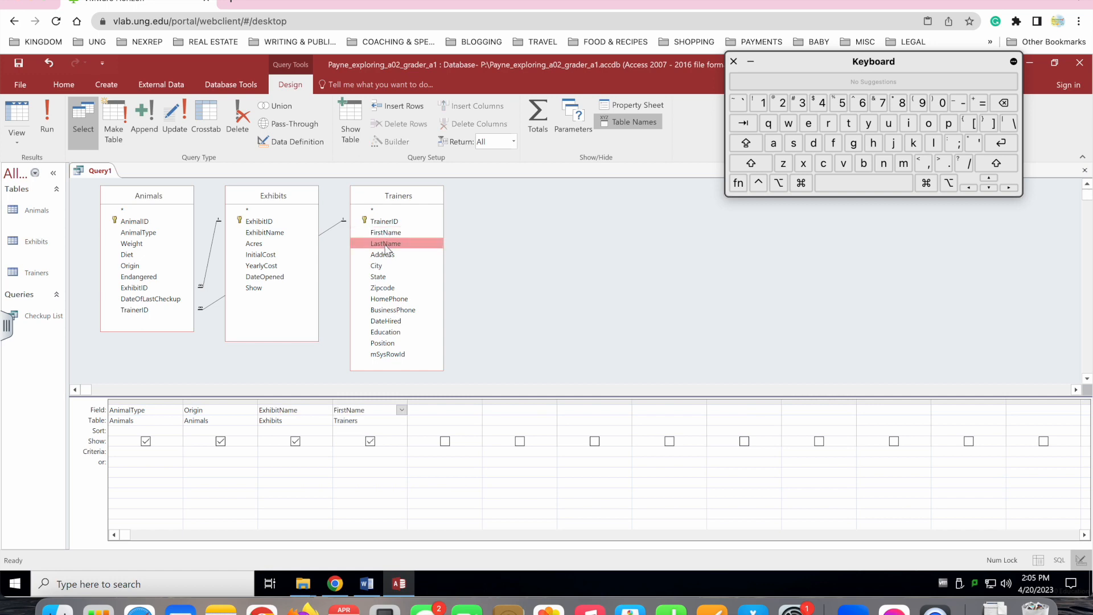
double_click(386, 244)
click(368, 584)
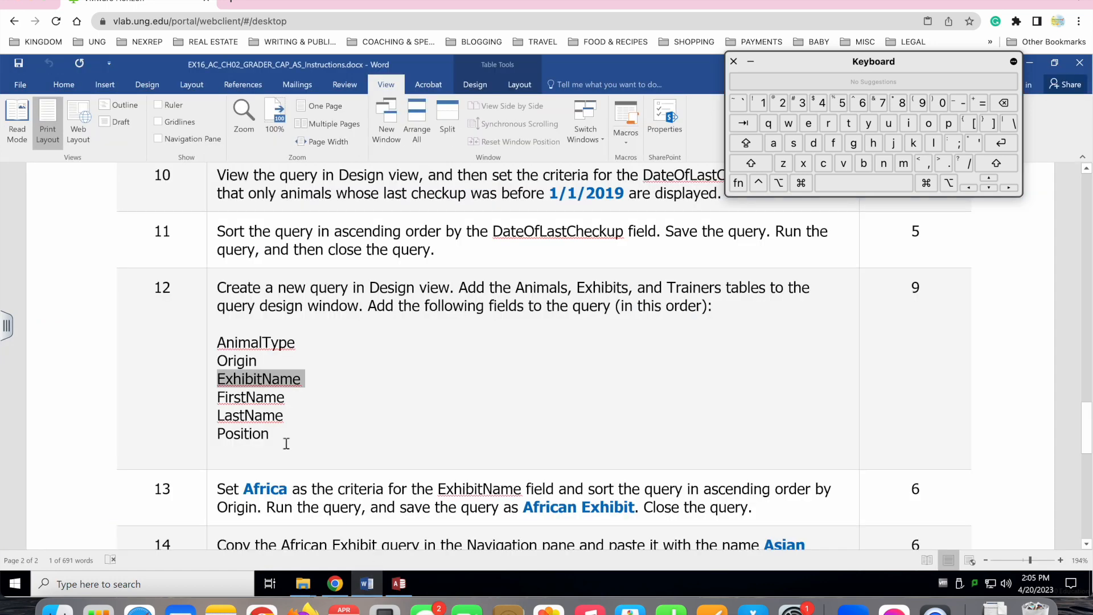
double_click(249, 434)
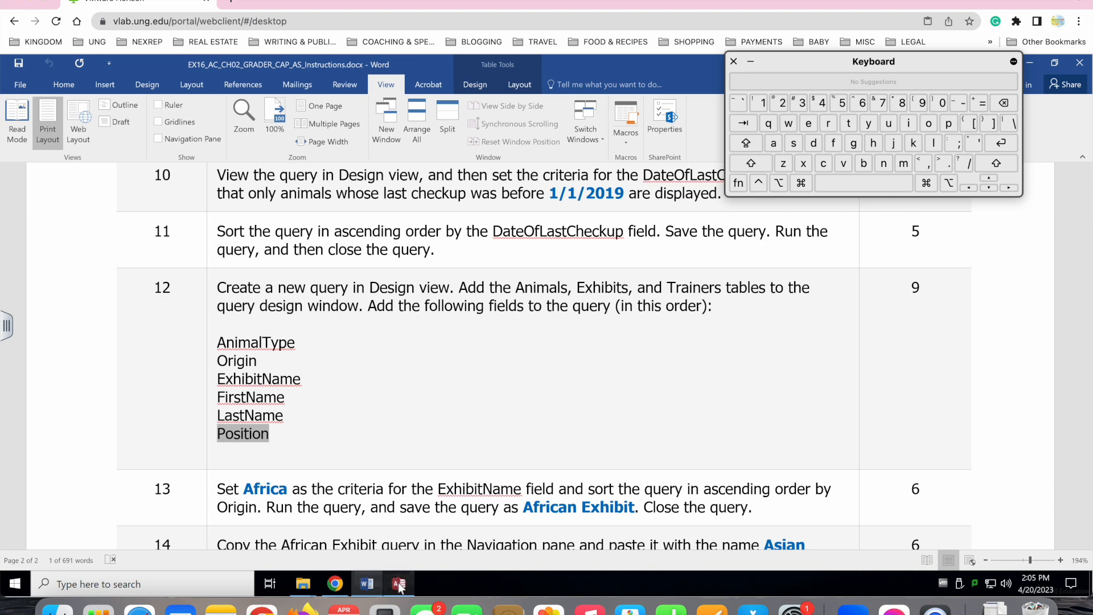
click(399, 583)
double_click(383, 344)
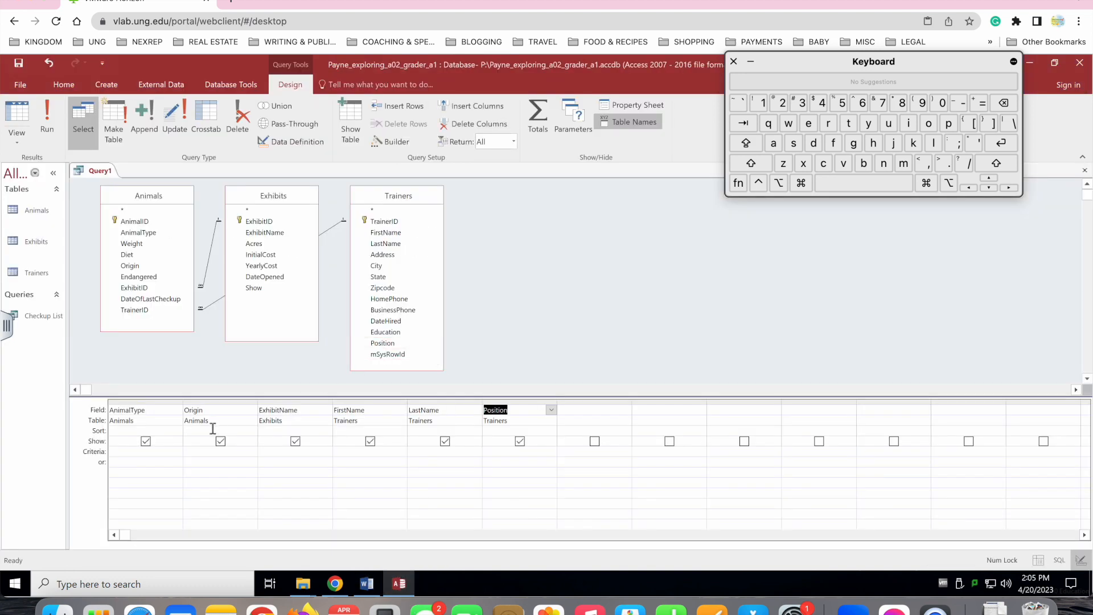
- Review instruction 13 in Word, and in Access set the criteria of the ExhibitName field to Africa
click(369, 589)
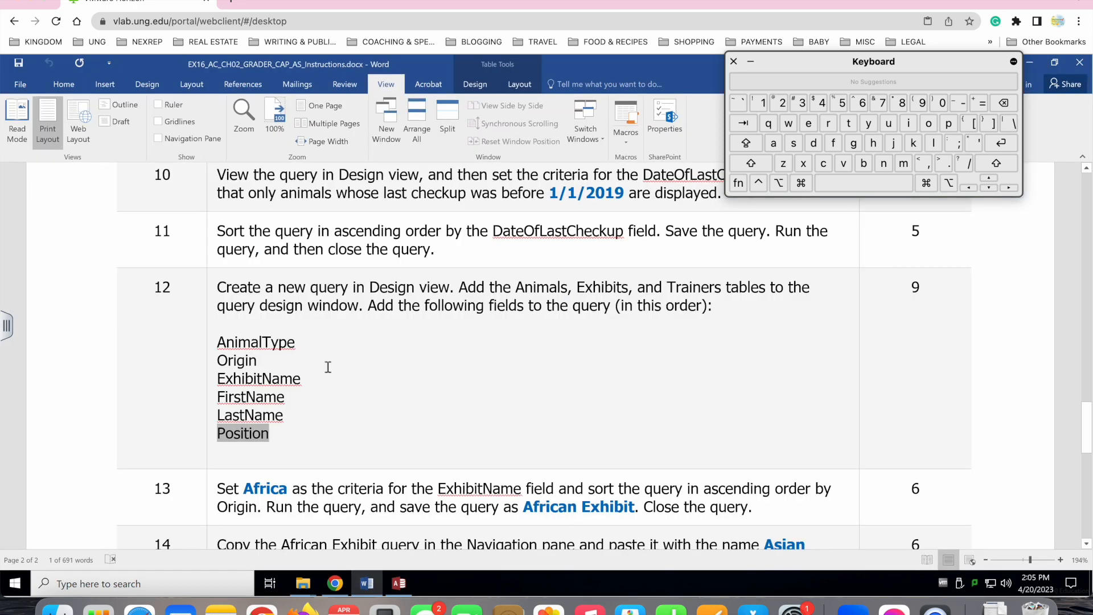
scroll(328, 367, down, 5)
scroll(327, 367, up, 3)
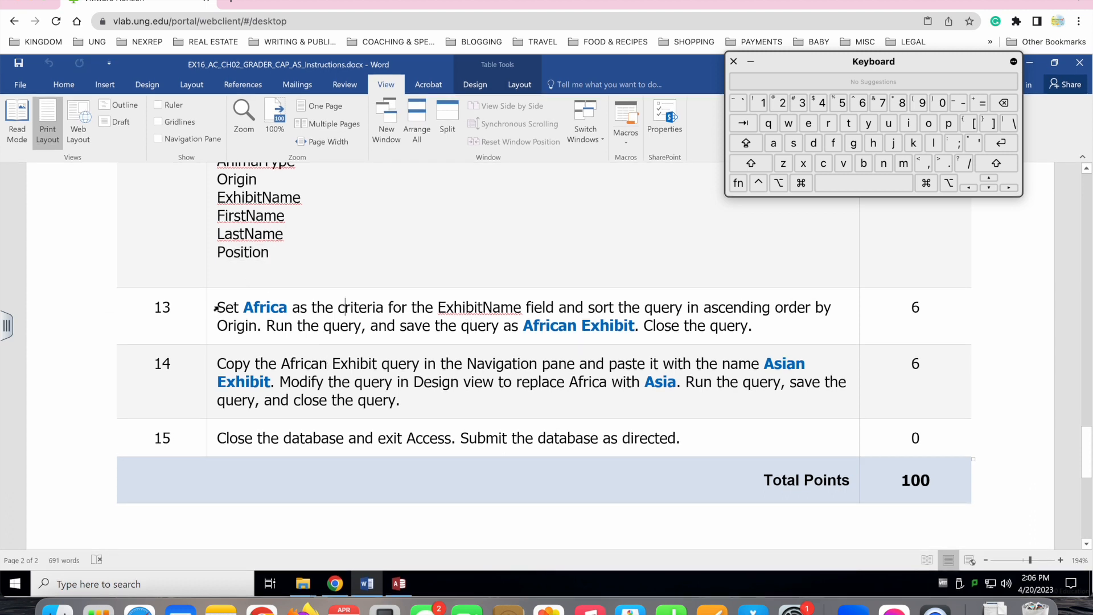
drag(217, 310, 557, 308)
key(ctrl+c)
click(402, 594)
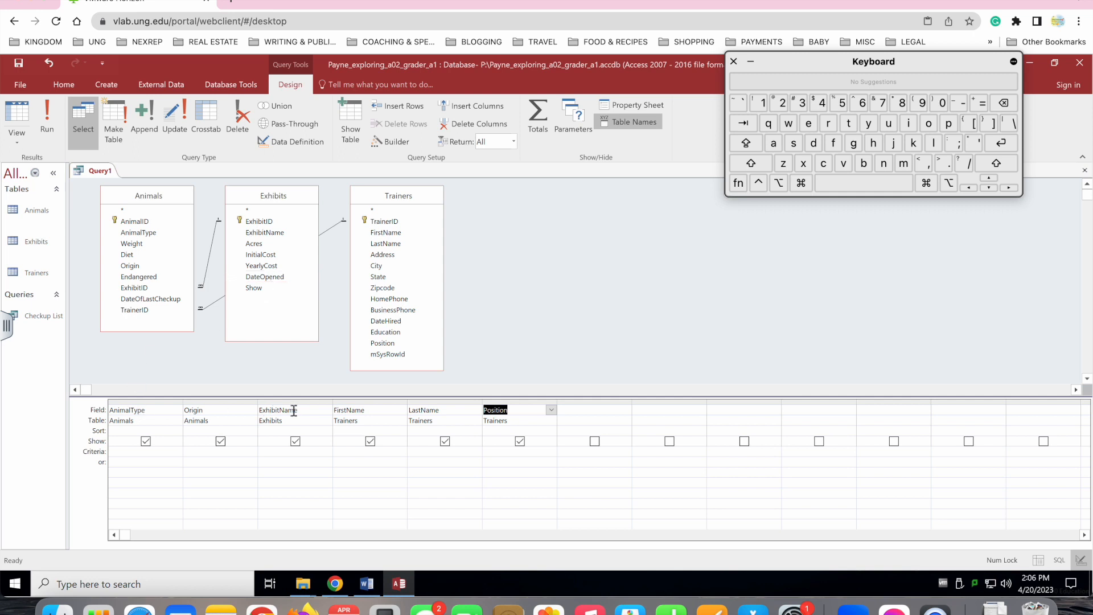
click(284, 454)
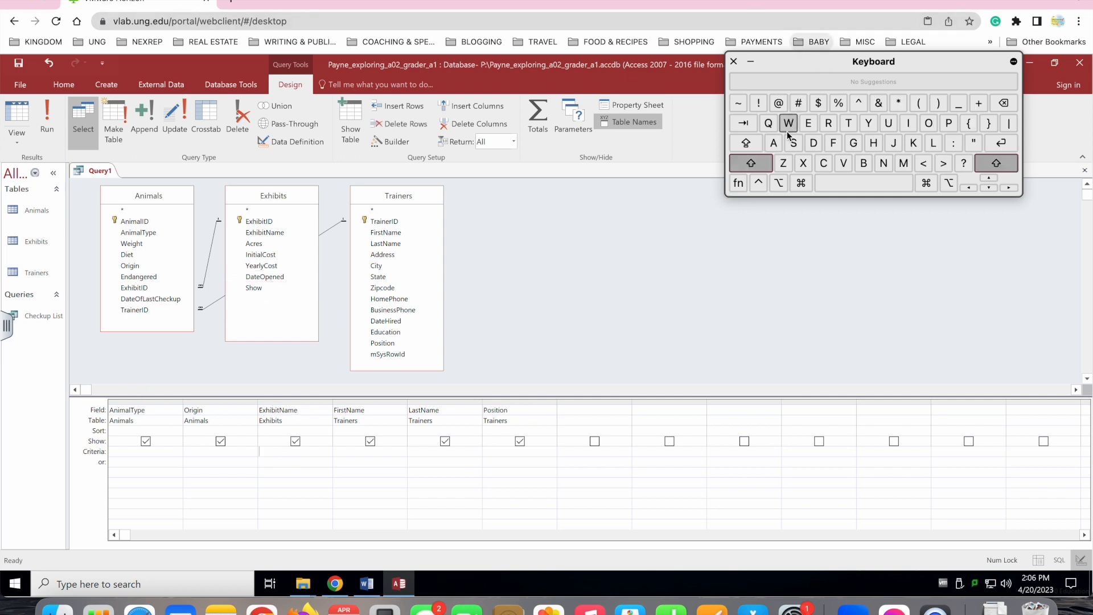
click(774, 143)
click(833, 143)
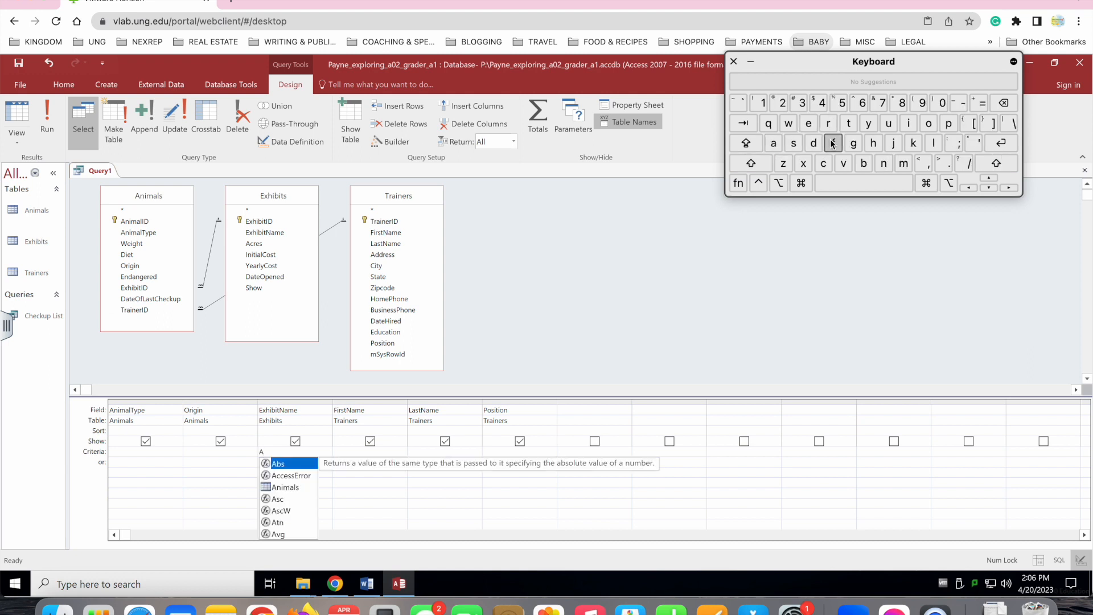
click(828, 123)
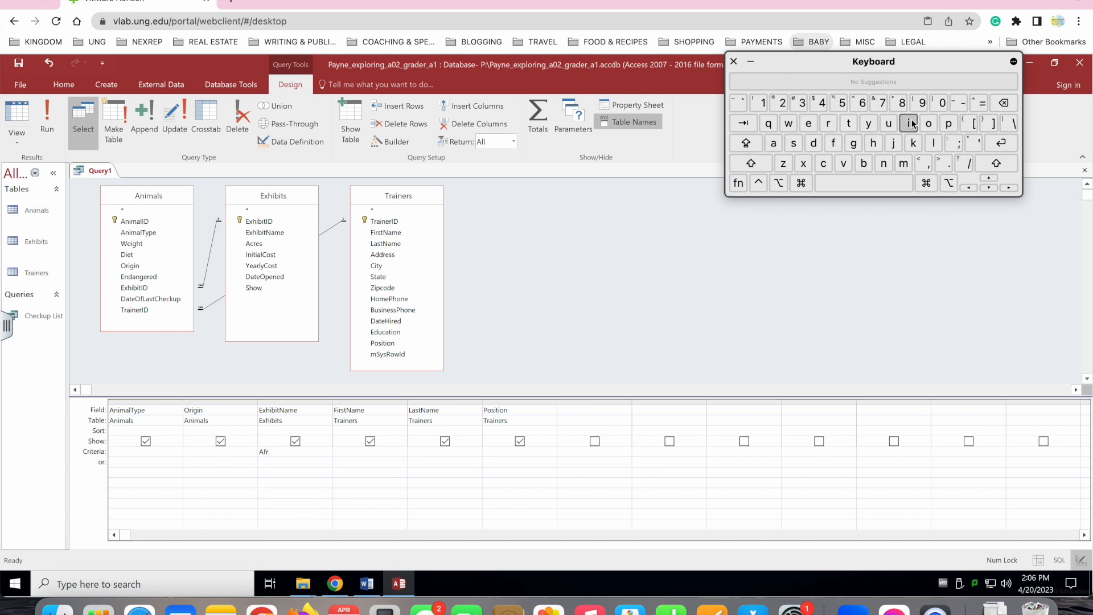
click(823, 164)
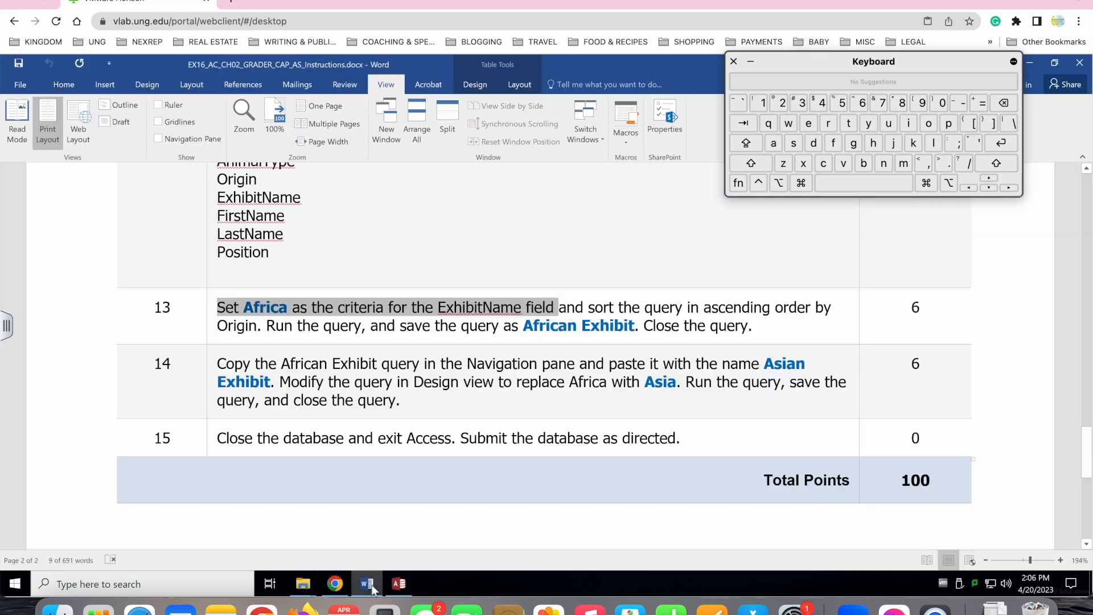
- Check the sorting requirement of instruction 13 in Word, and in Access sort the query's Origin field in ascending order
click(366, 584)
drag(593, 308, 258, 326)
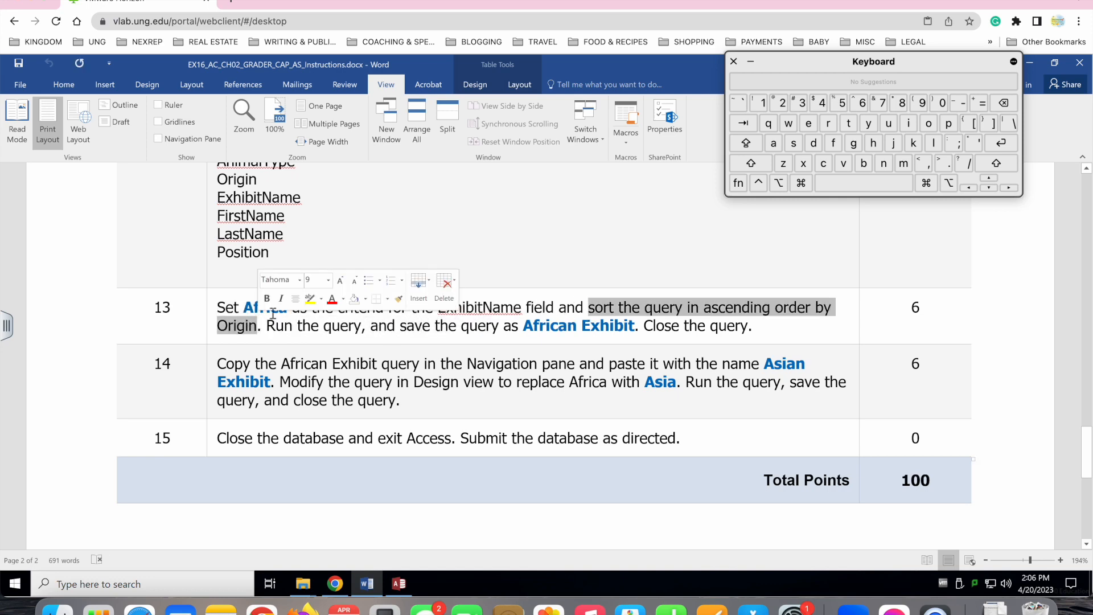
click(398, 584)
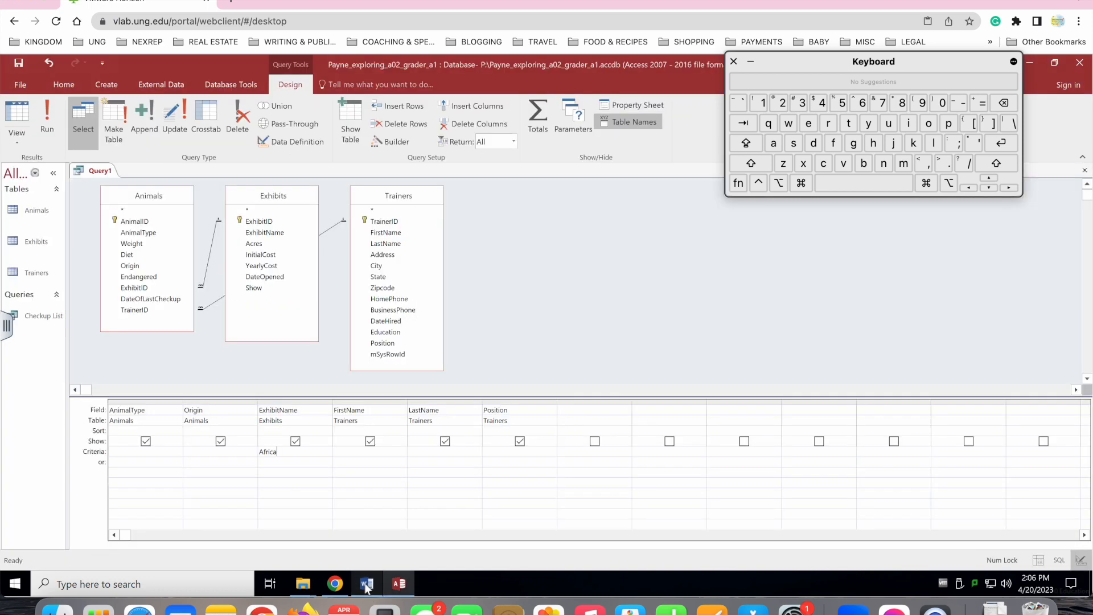
click(196, 430)
click(251, 430)
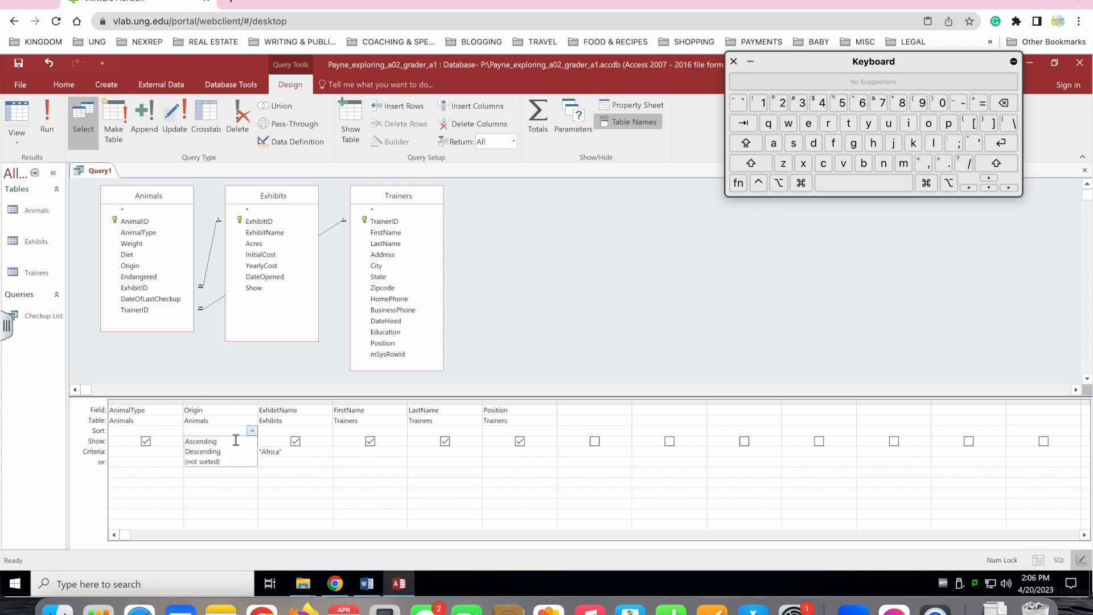
click(231, 442)
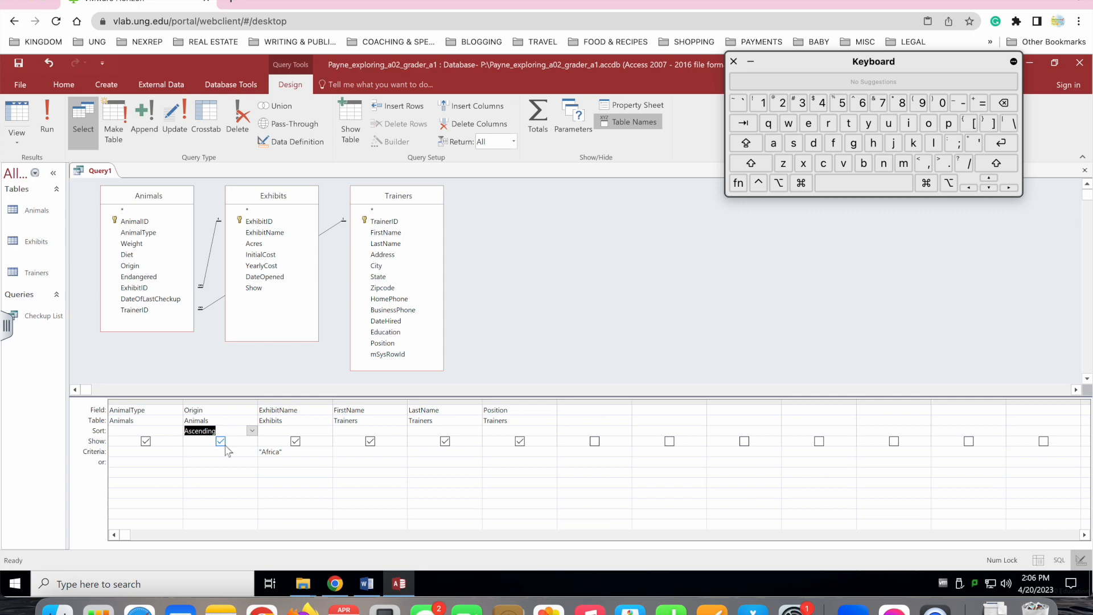
- Review the run and save requirement of instruction 13 in Word and copy the query name African Exhibit from it
click(366, 584)
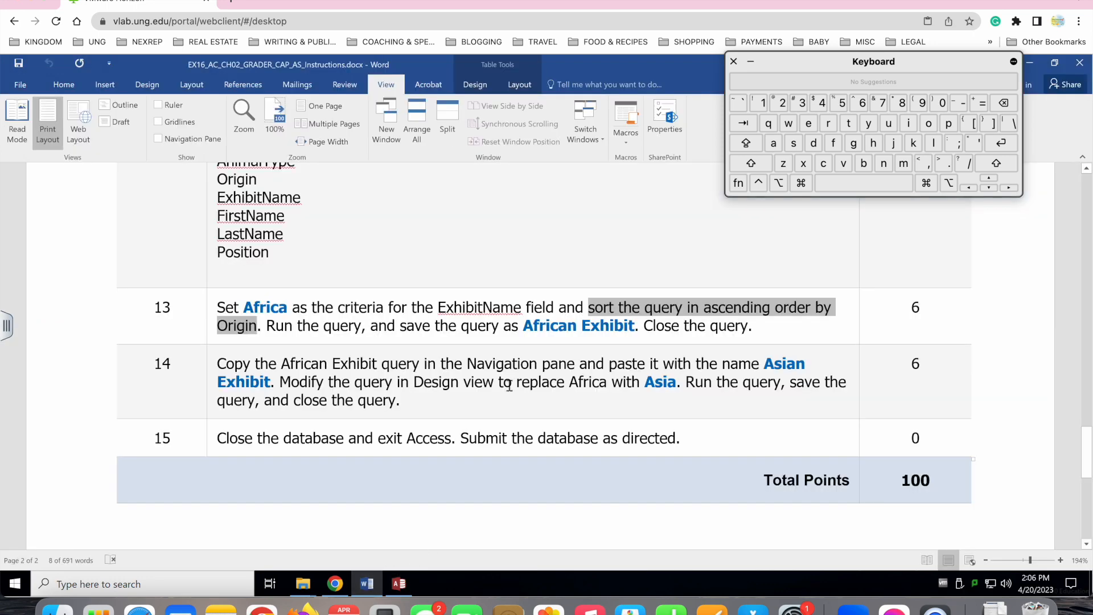
click(273, 326)
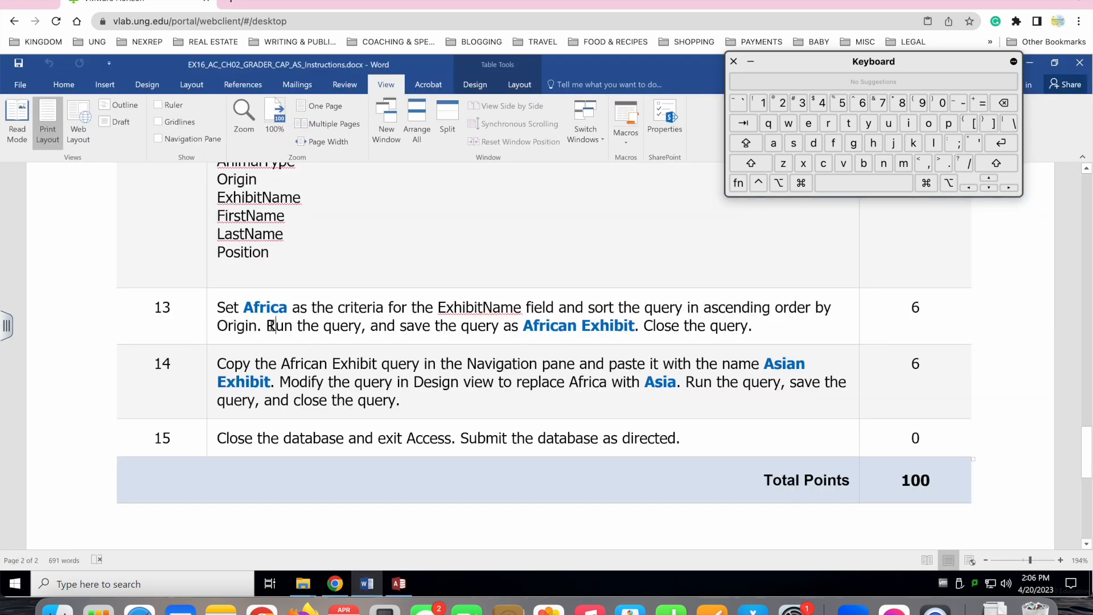
drag(269, 326, 630, 325)
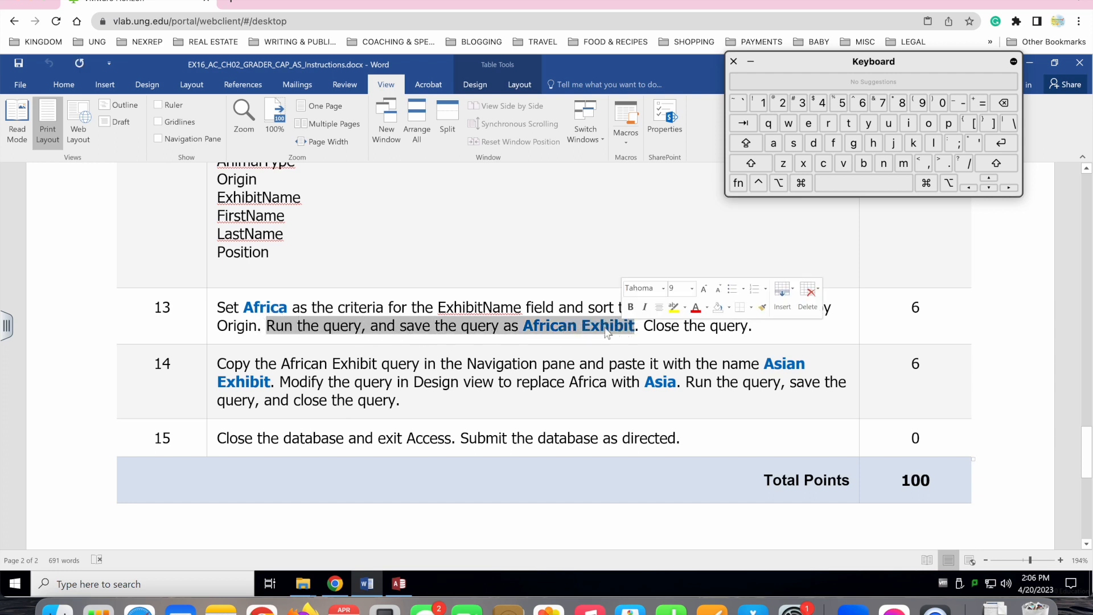
click(603, 329)
drag(524, 326, 633, 326)
key(super+c)
click(801, 183)
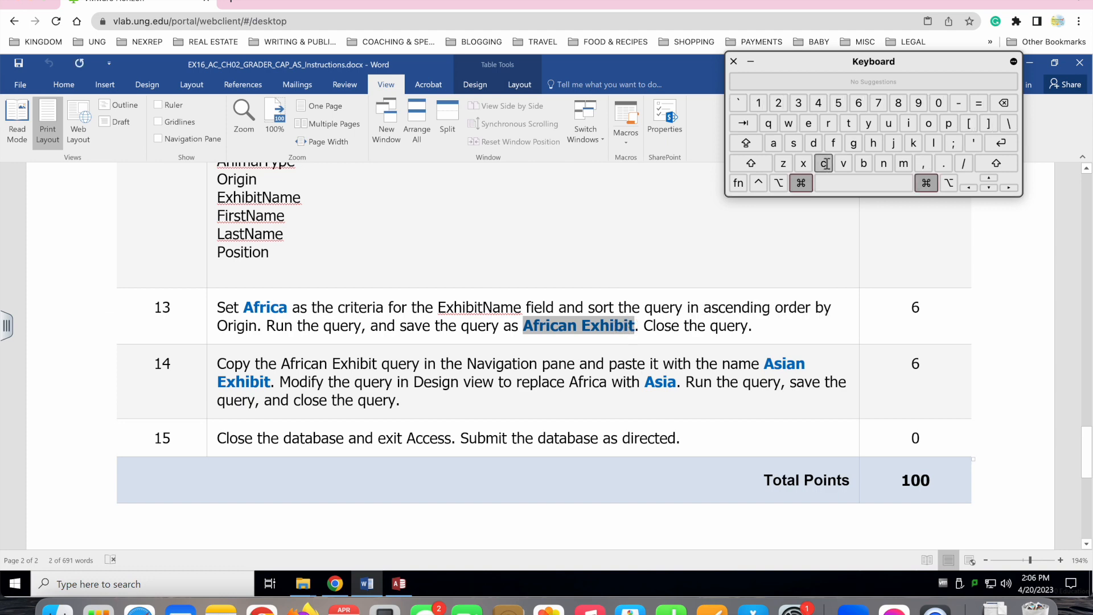
click(826, 163)
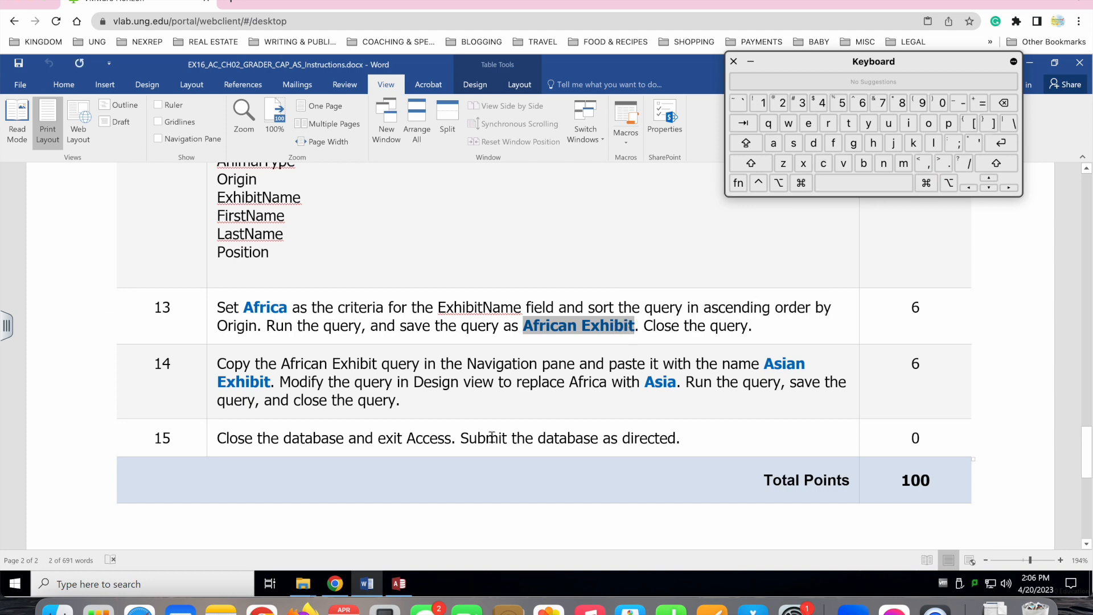
- Run the query in Access, then close it and save it as African Exhibit using the copied name
click(399, 584)
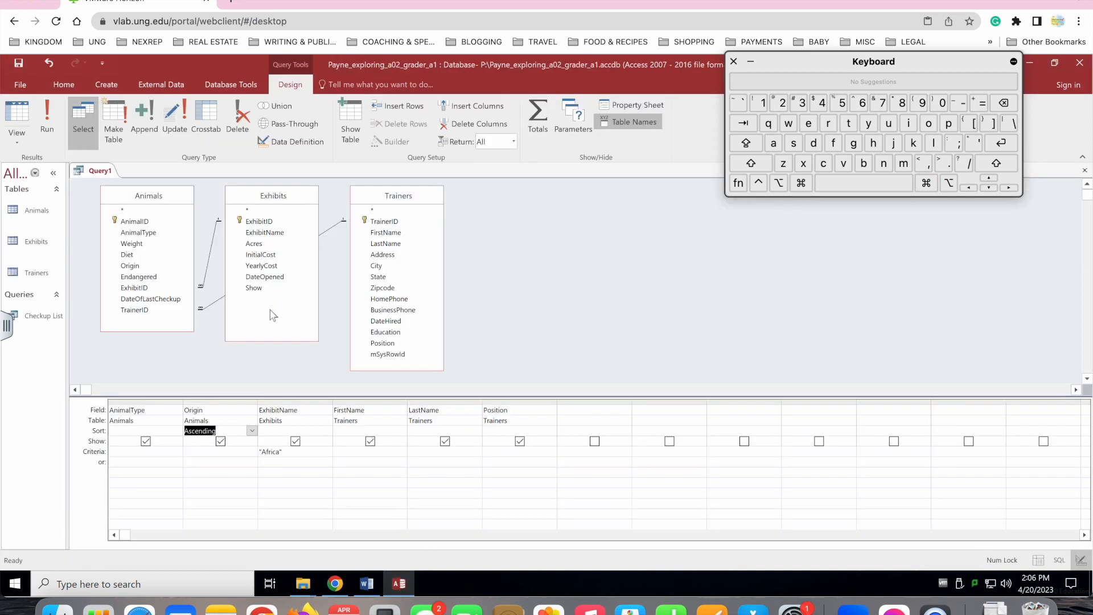
click(40, 115)
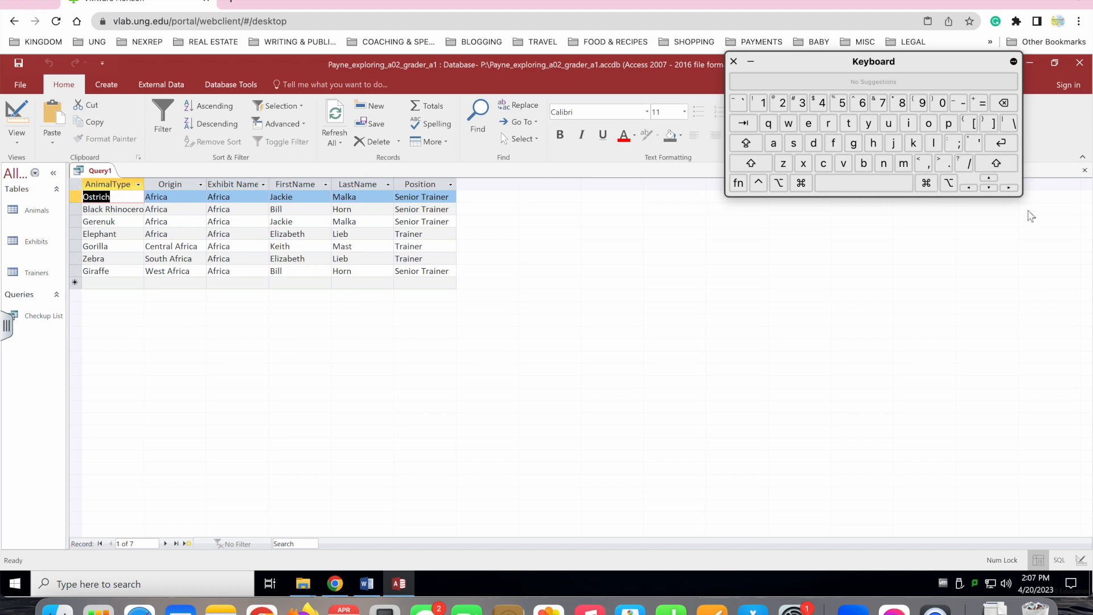
click(1085, 170)
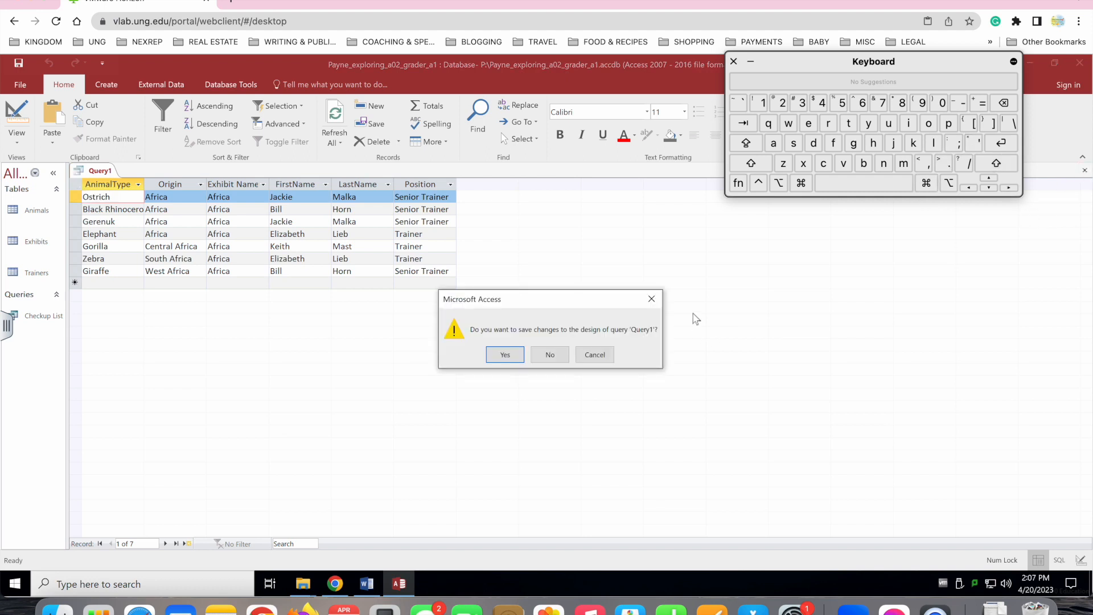
click(502, 358)
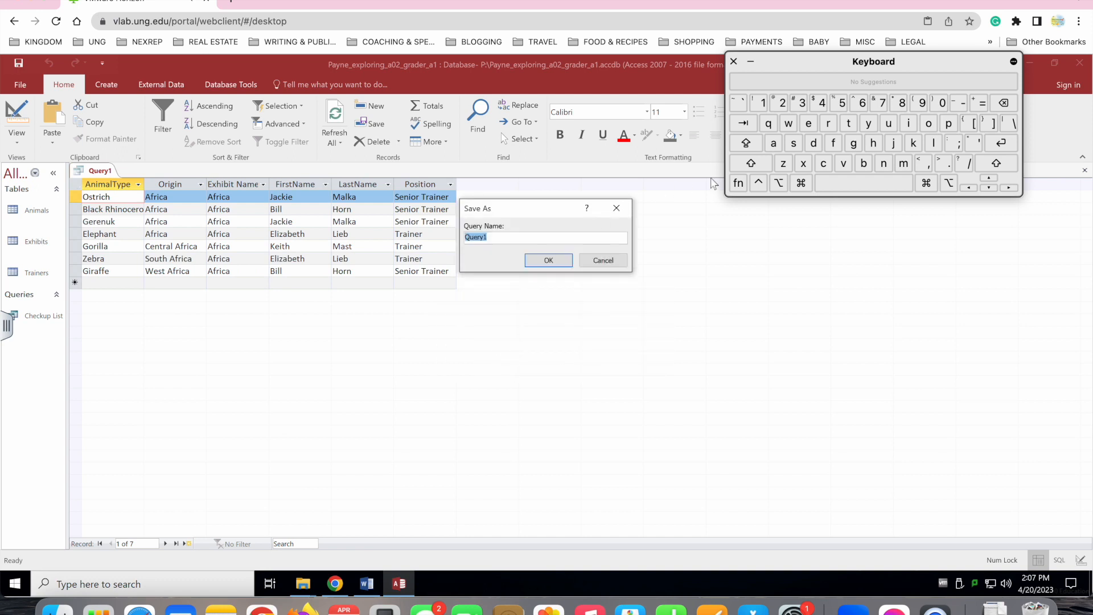
key(super+v)
click(548, 260)
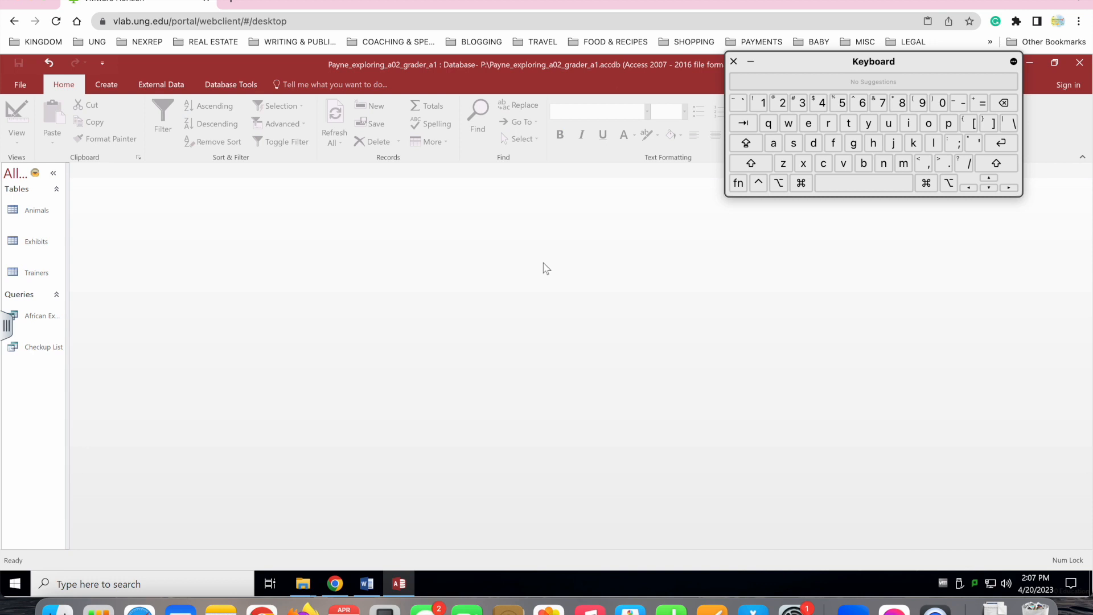
- Review instruction 14 in Word, and in Access copy the African Exhibit query and paste it to bring up its naming dialog
click(367, 584)
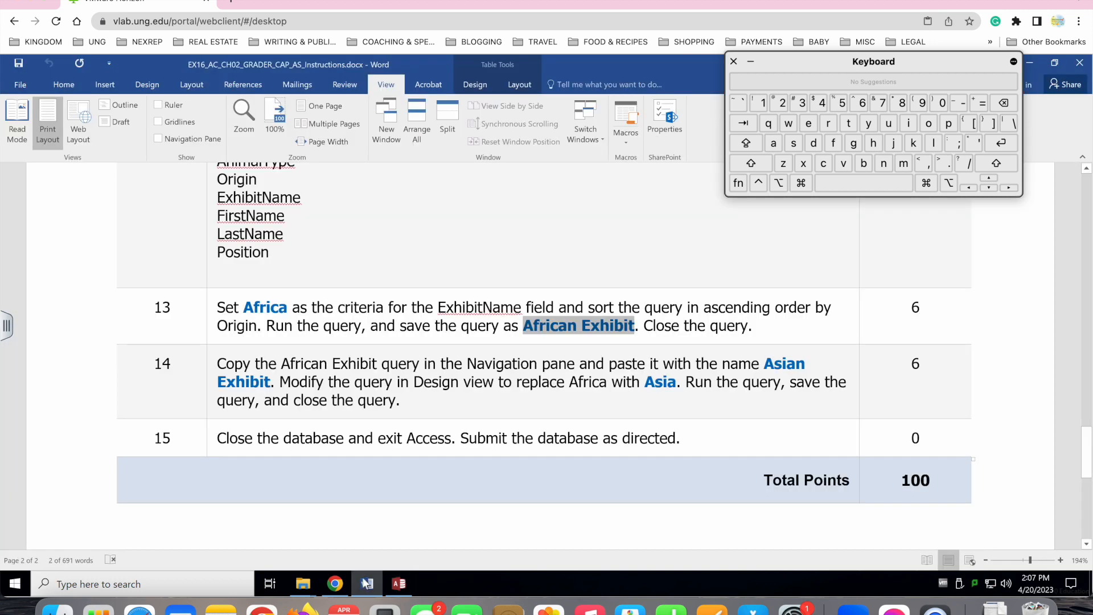
click(314, 359)
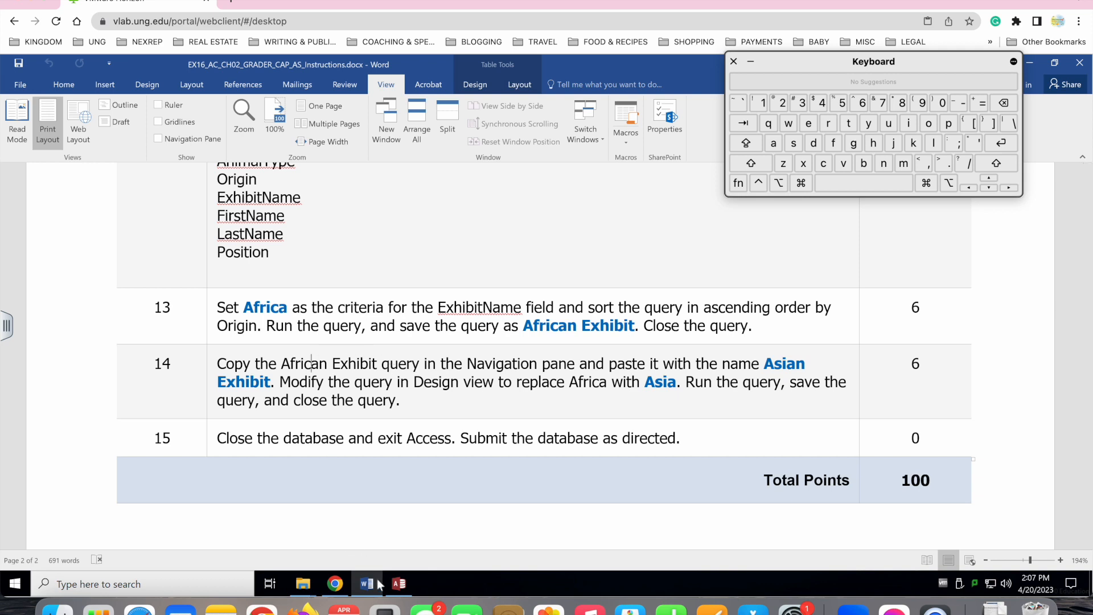
click(398, 584)
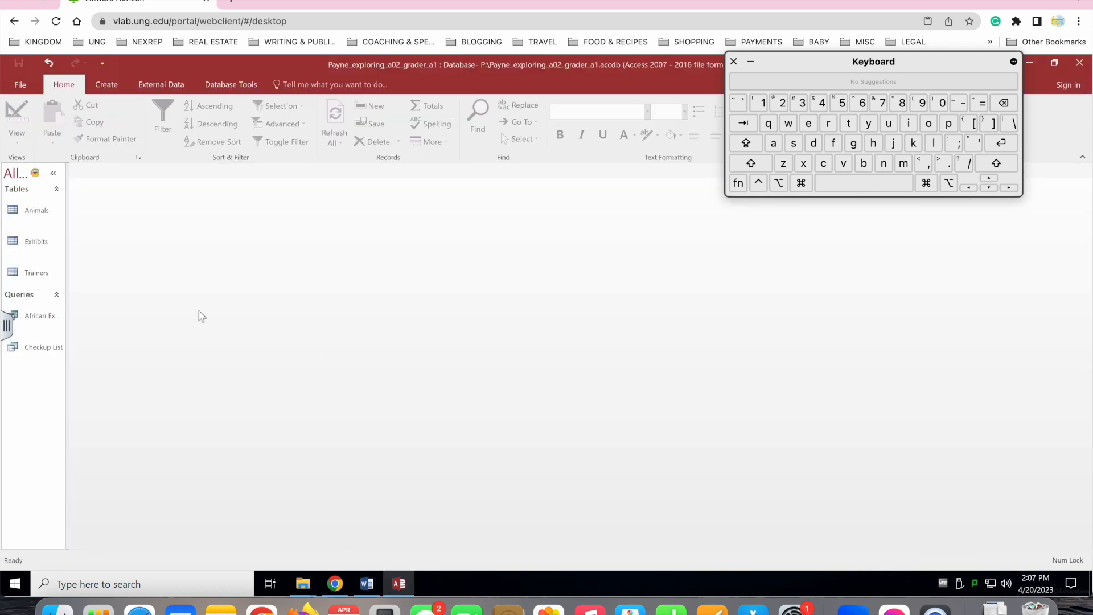
click(36, 317)
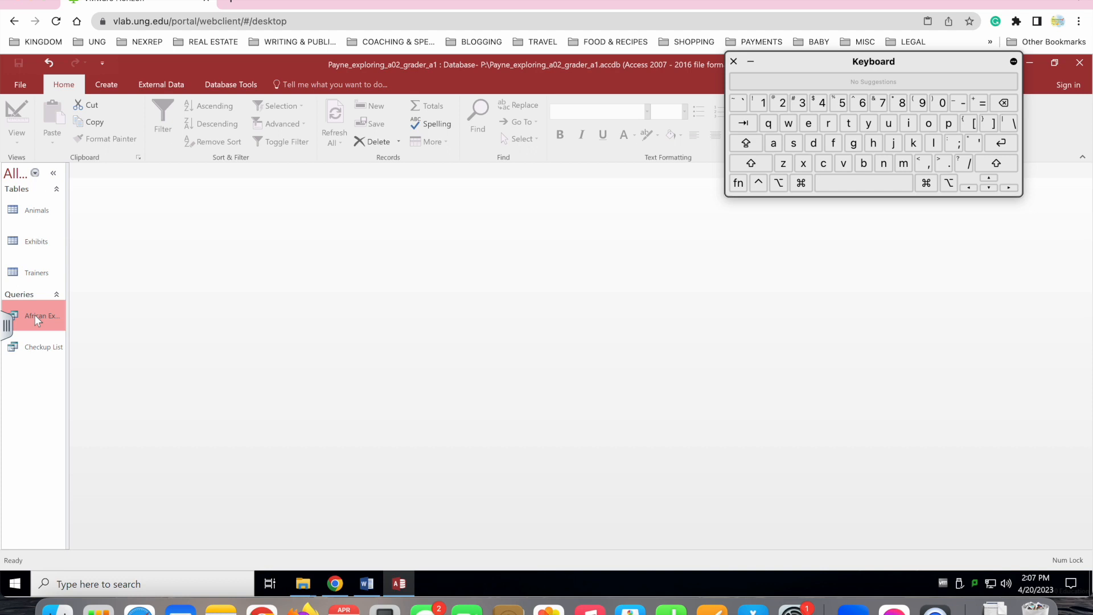
click(93, 123)
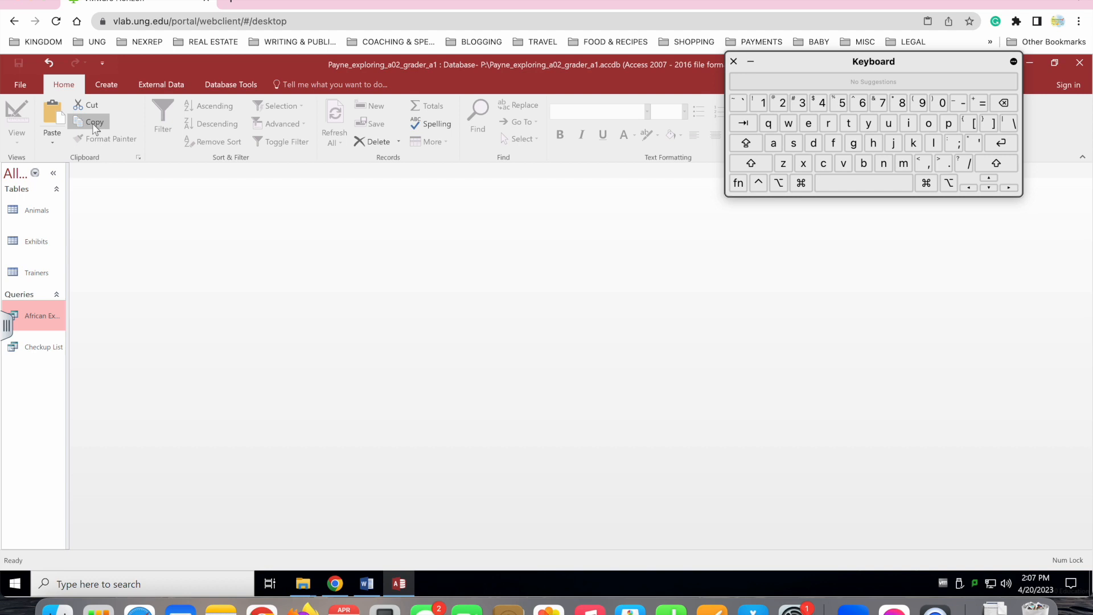
click(52, 122)
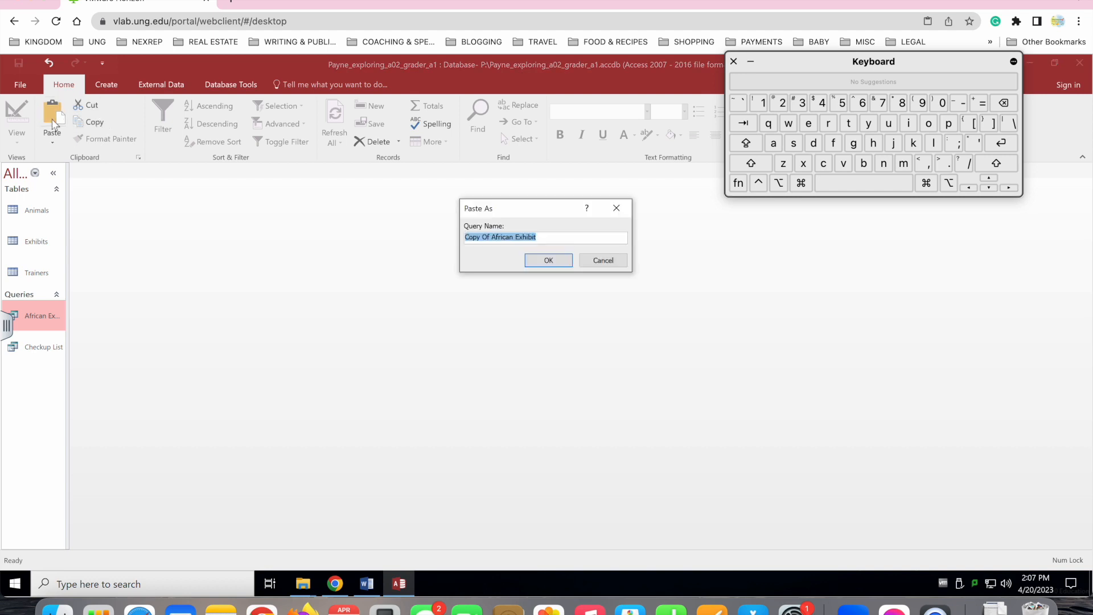
- Name the pasted query copy Asian Exhibit, checking the required name in Word, and confirm it
click(515, 242)
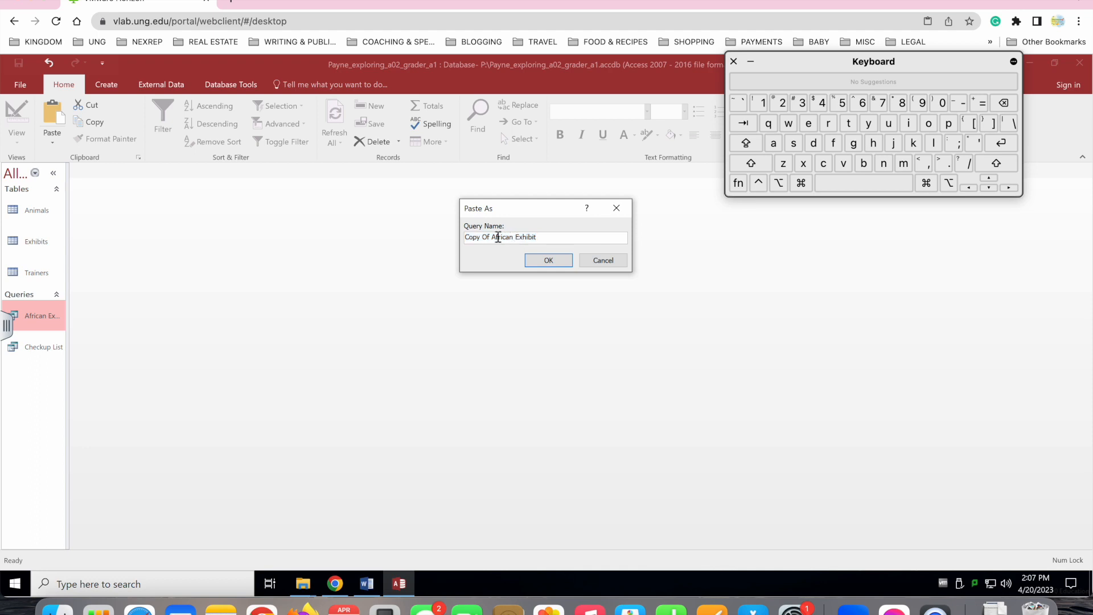
shift+click(471, 237)
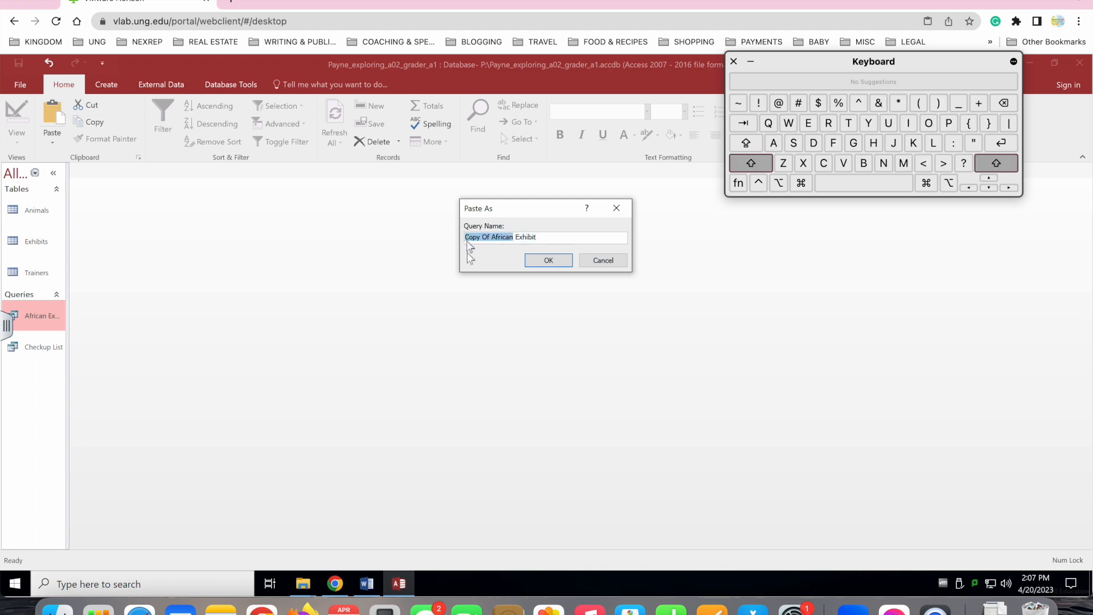
click(368, 583)
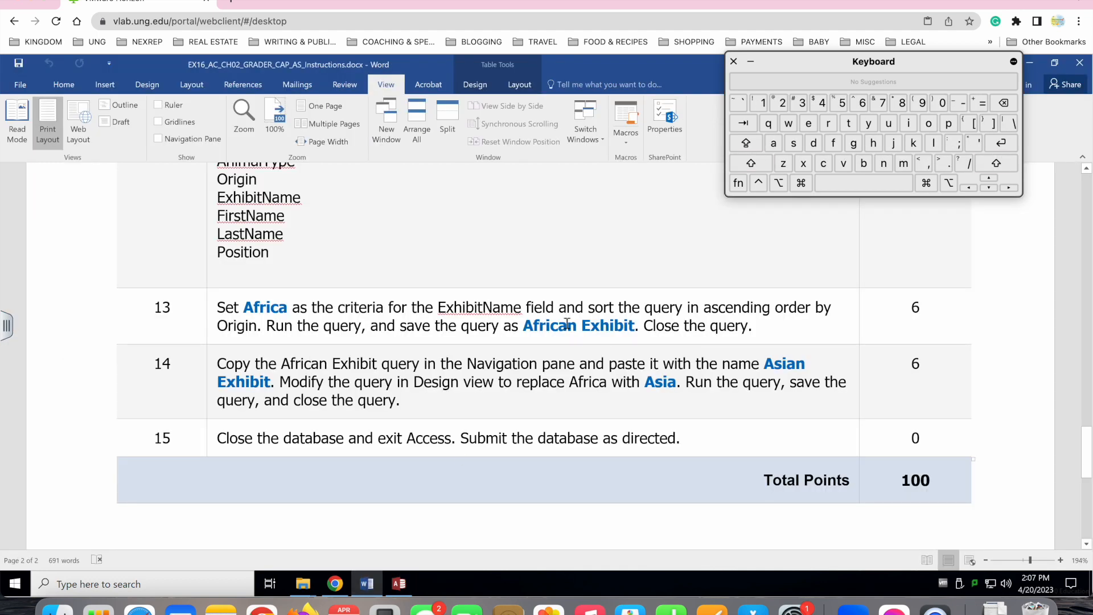
click(399, 586)
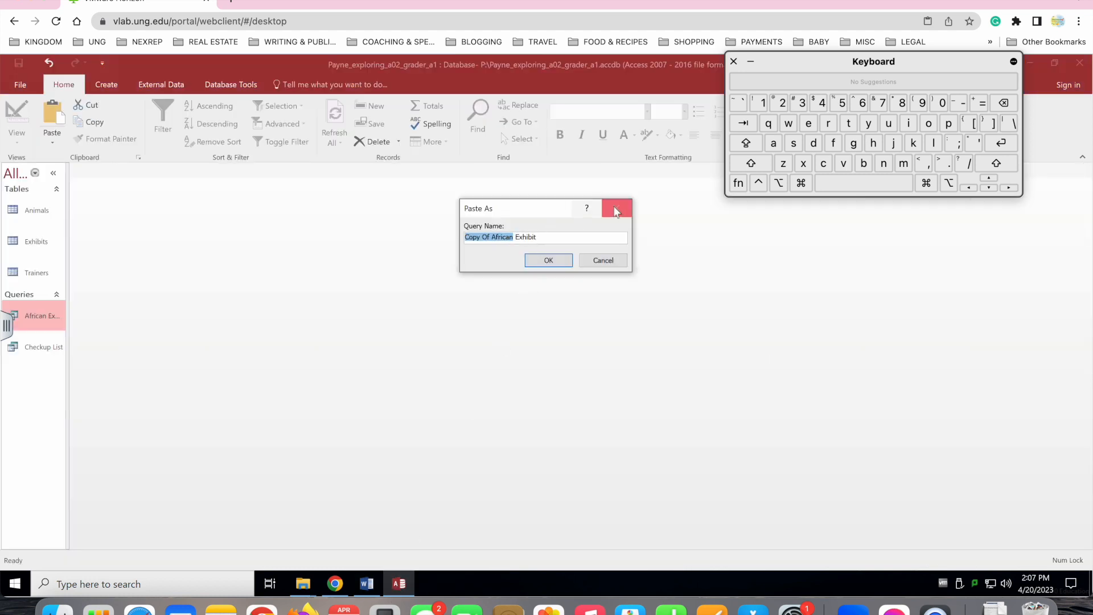
click(750, 163)
click(774, 143)
click(794, 143)
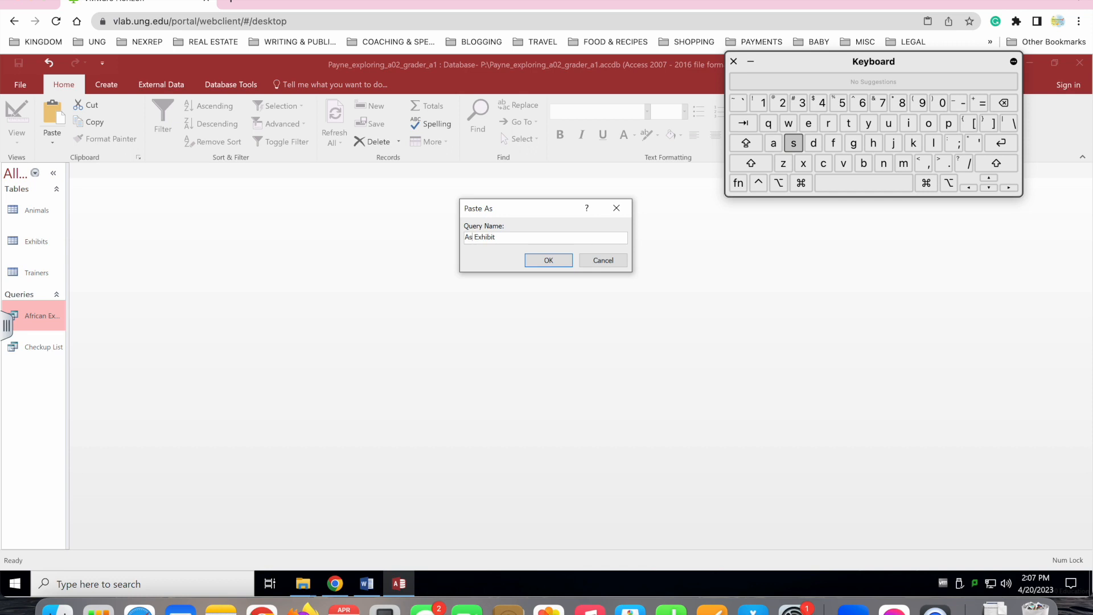
click(909, 123)
click(773, 143)
click(884, 164)
click(548, 262)
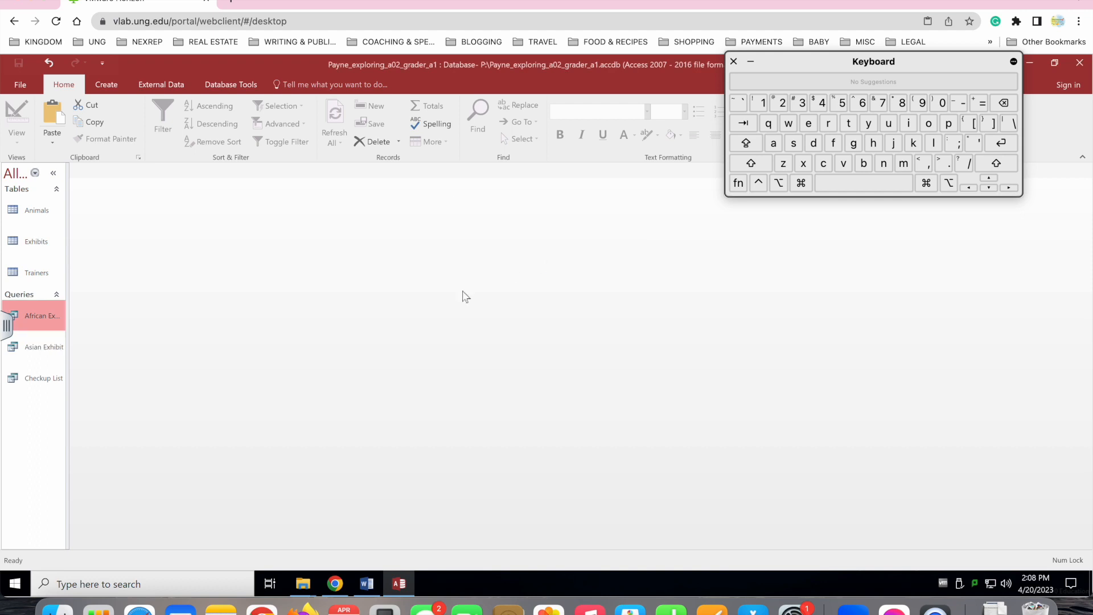
- Open the Asian Exhibit query in Design view and check in Word which criteria value has to be replaced
click(48, 352)
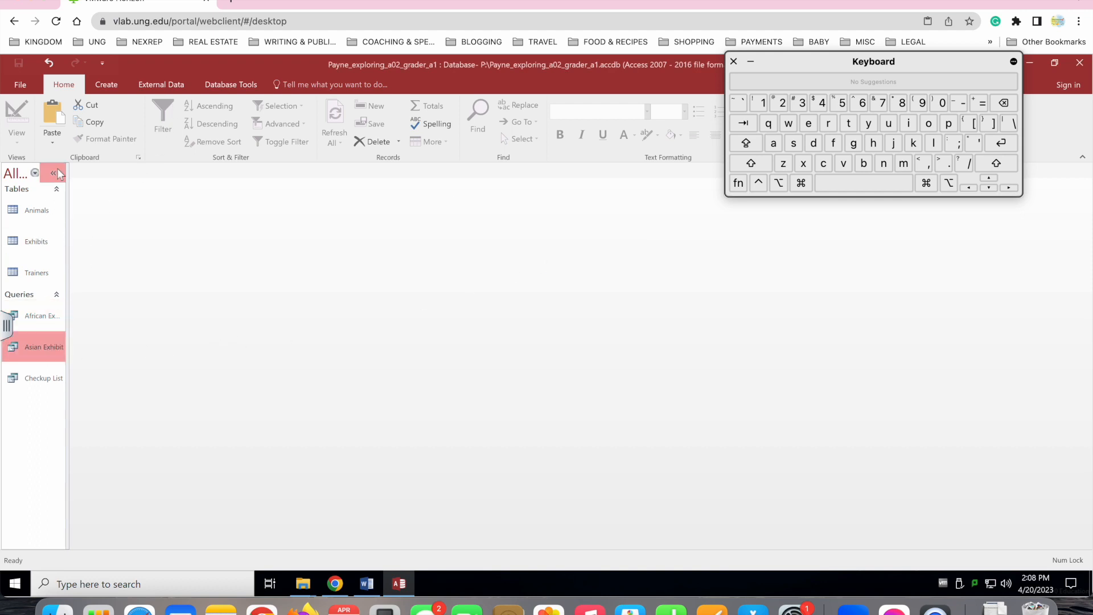
double_click(30, 344)
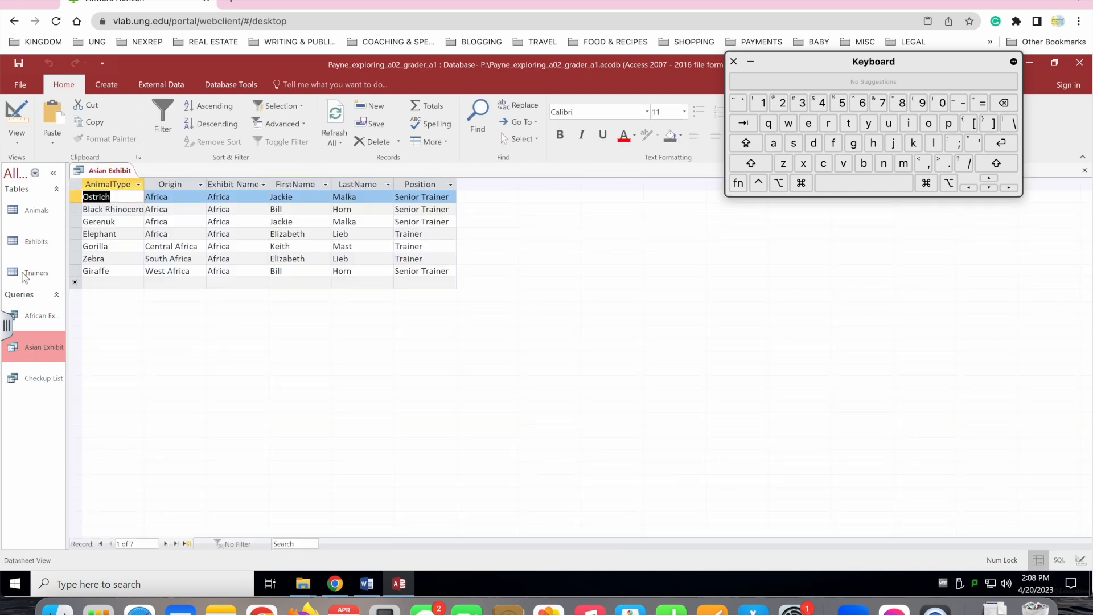
click(14, 139)
click(42, 217)
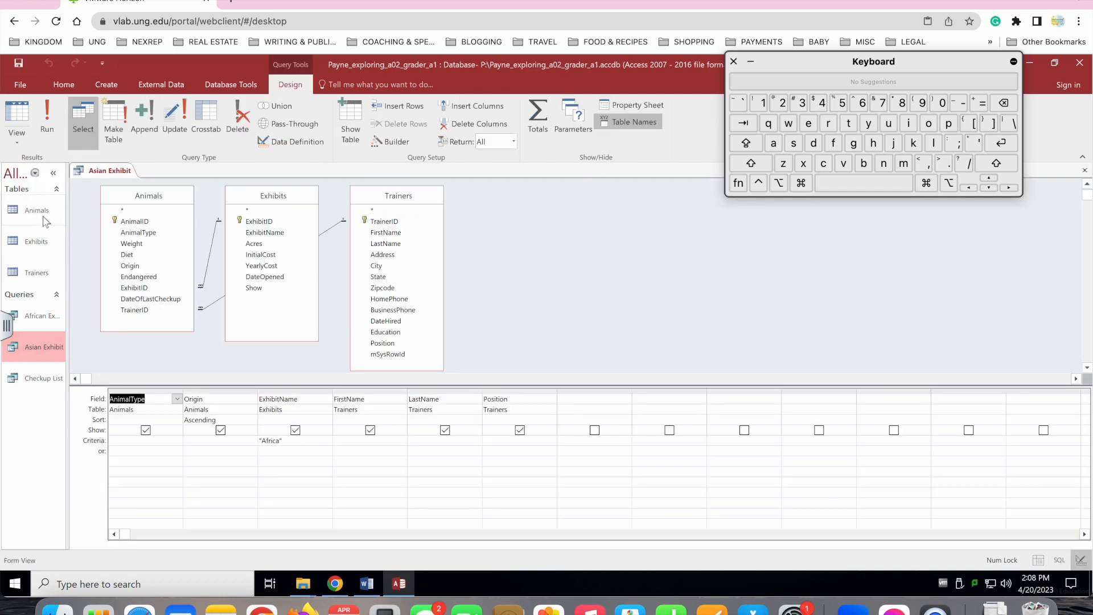
click(367, 588)
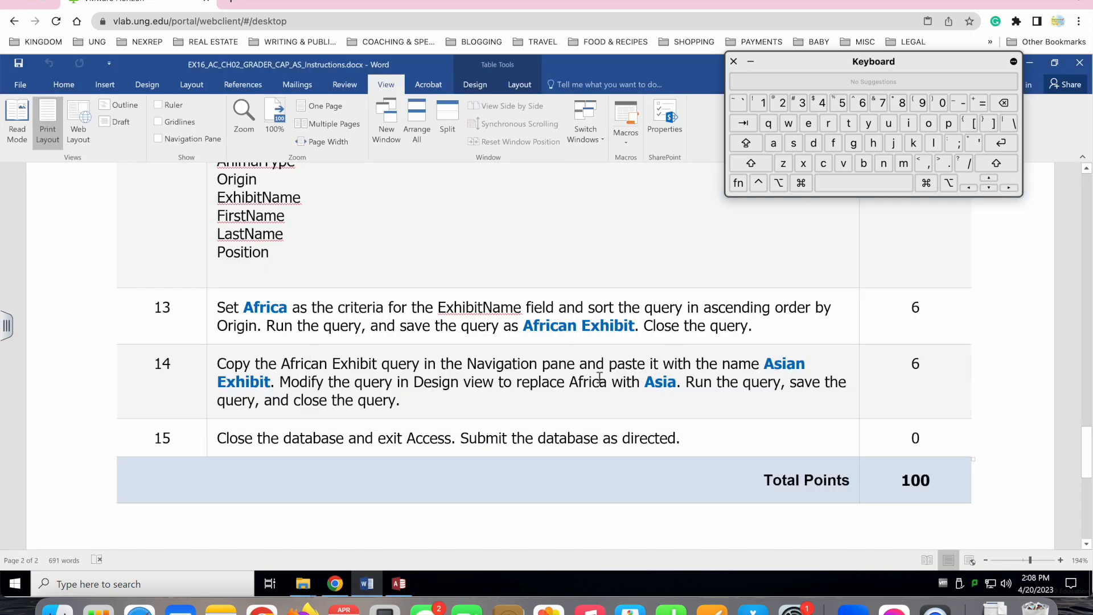
click(398, 583)
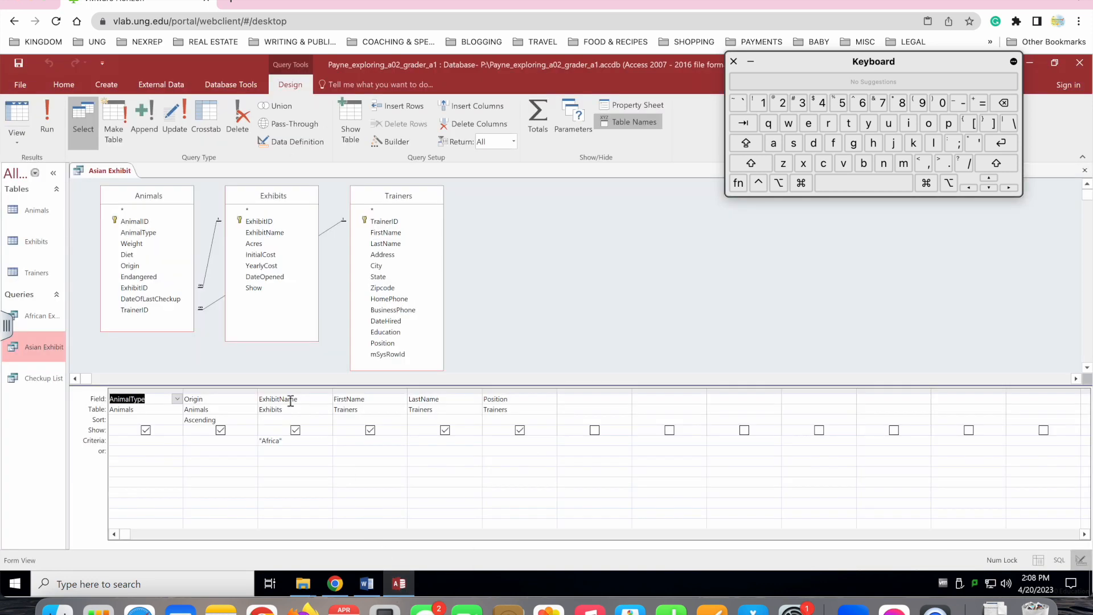
- Replace the ExhibitName criteria with Asia in the Asian Exhibit query and run it, checking the rest of instruction 14 in Word
click(271, 440)
double_click(271, 439)
click(751, 163)
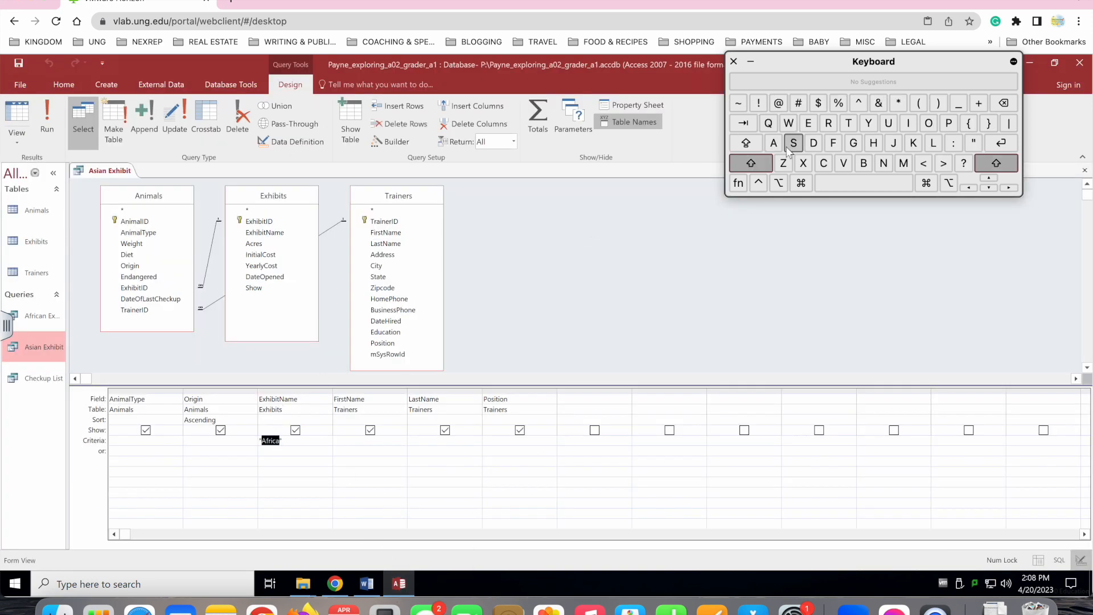
click(773, 143)
click(794, 143)
click(909, 123)
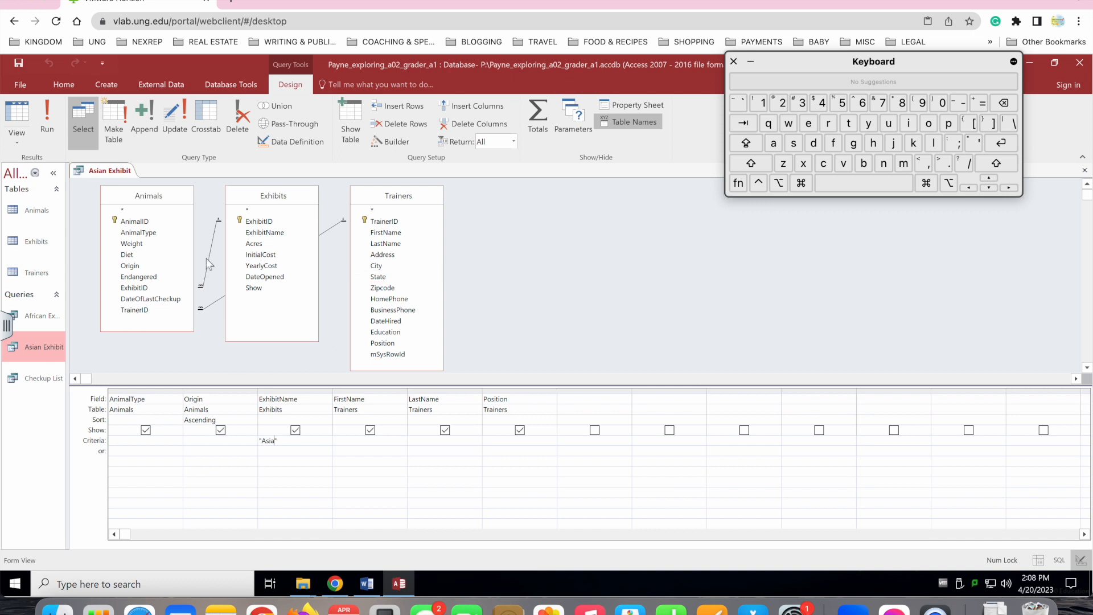
click(48, 111)
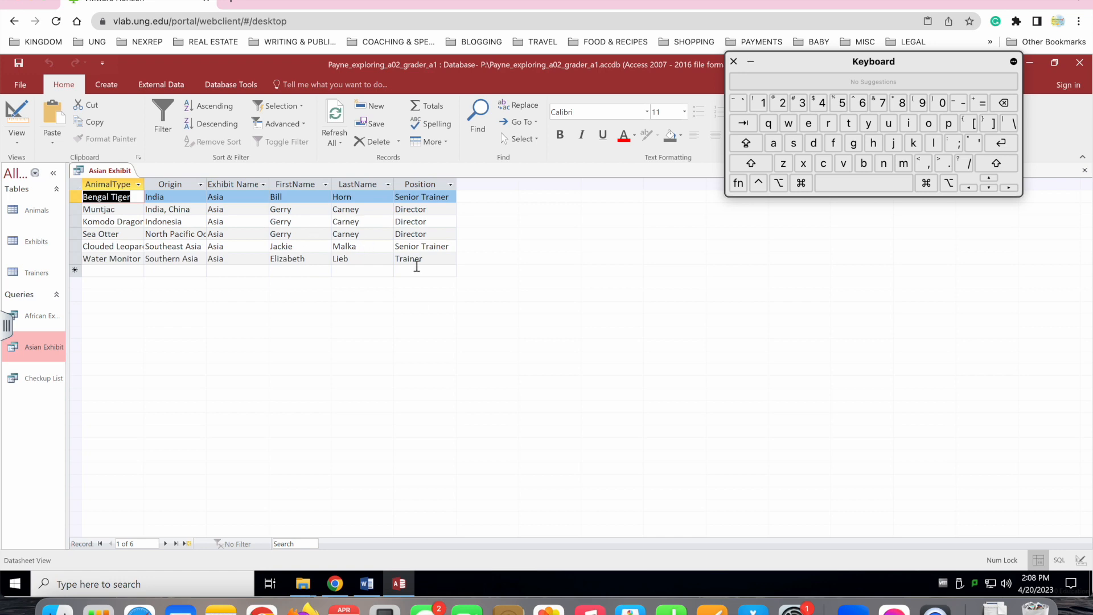
click(367, 583)
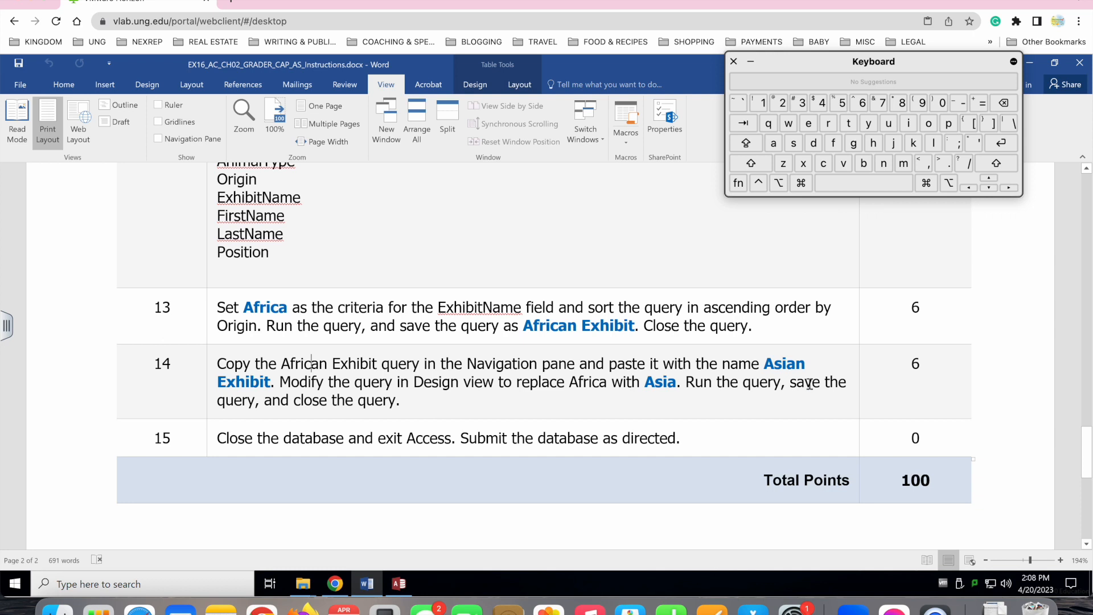
- Switch back to Access, save the Asian Exhibit query and close it
click(409, 583)
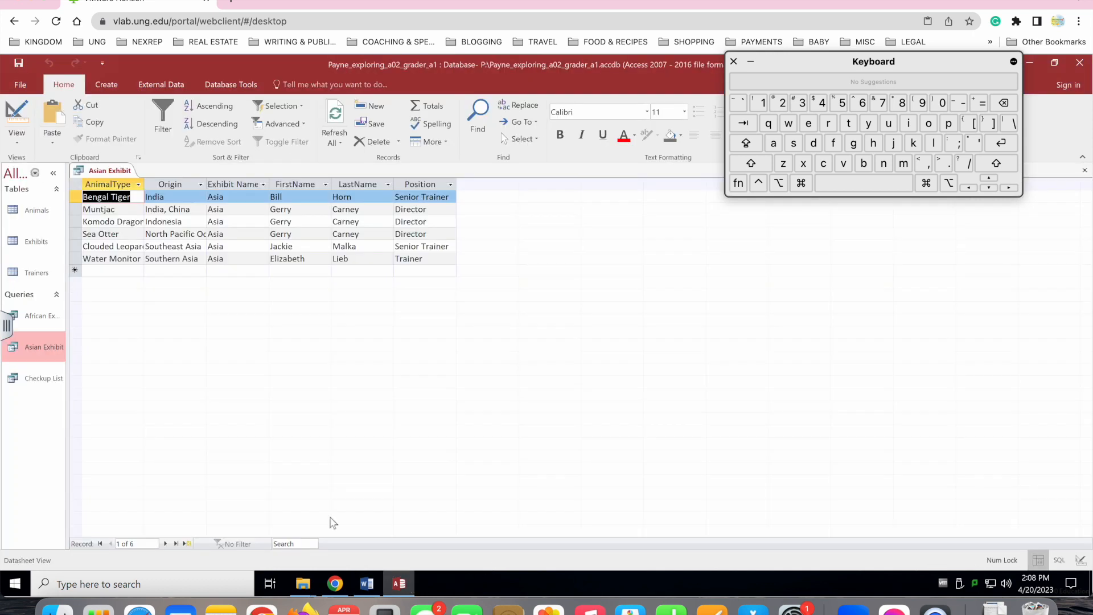
click(17, 66)
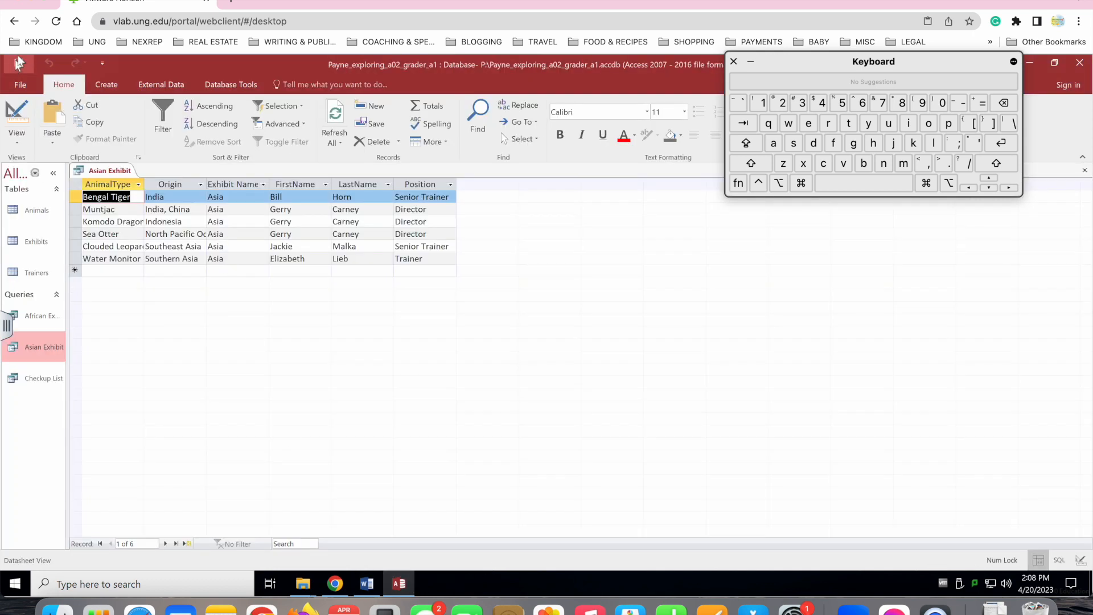
click(1085, 171)
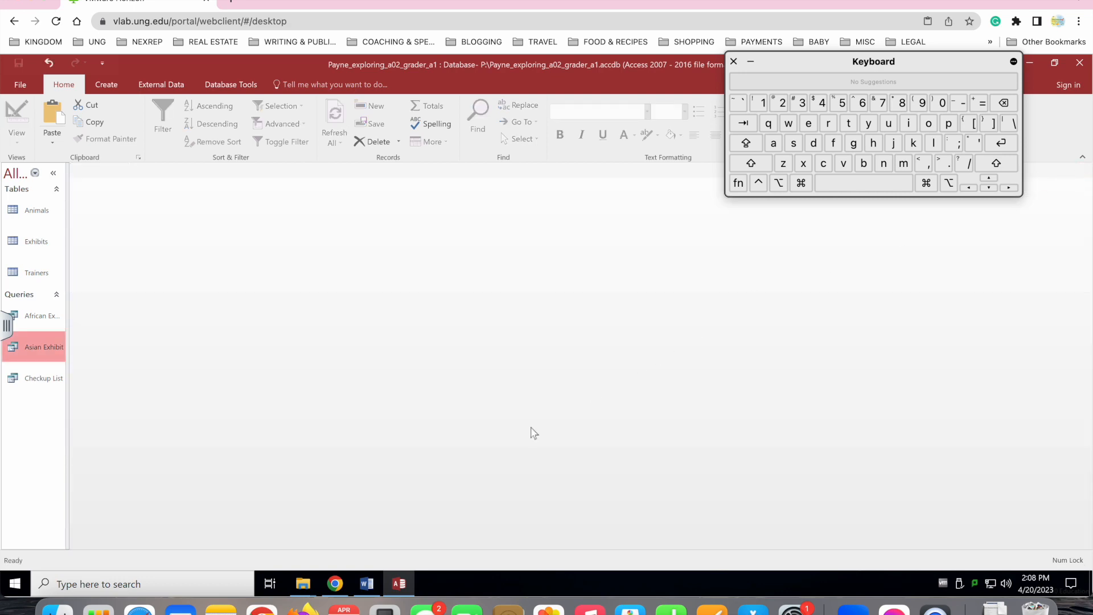
- Check instruction 15 in Word, then close the zoo database and exit Access, agreeing to empty the Clipboard
click(366, 583)
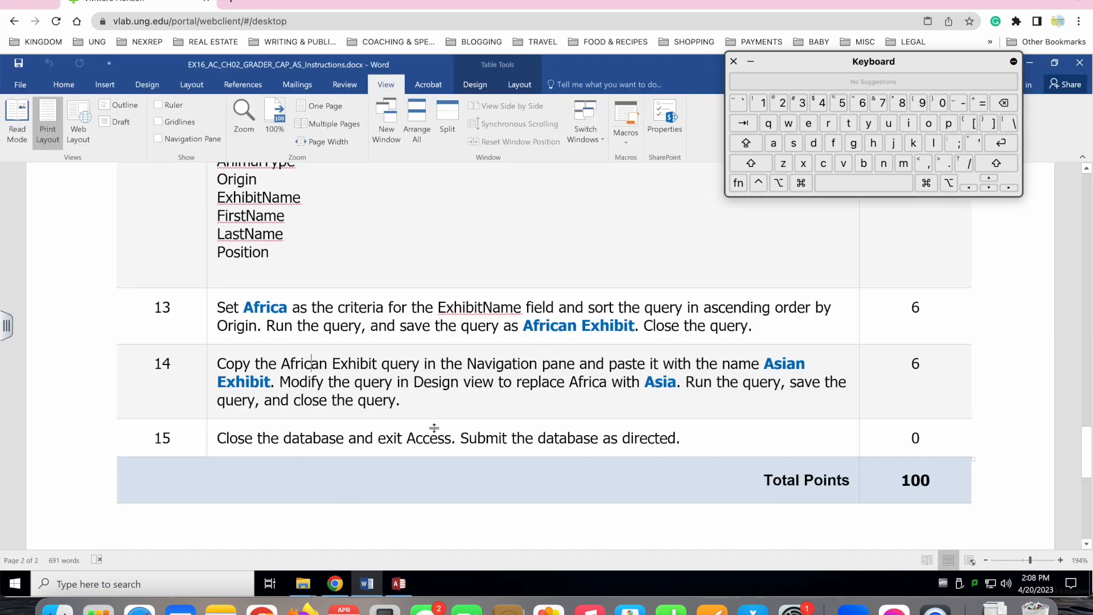
click(398, 583)
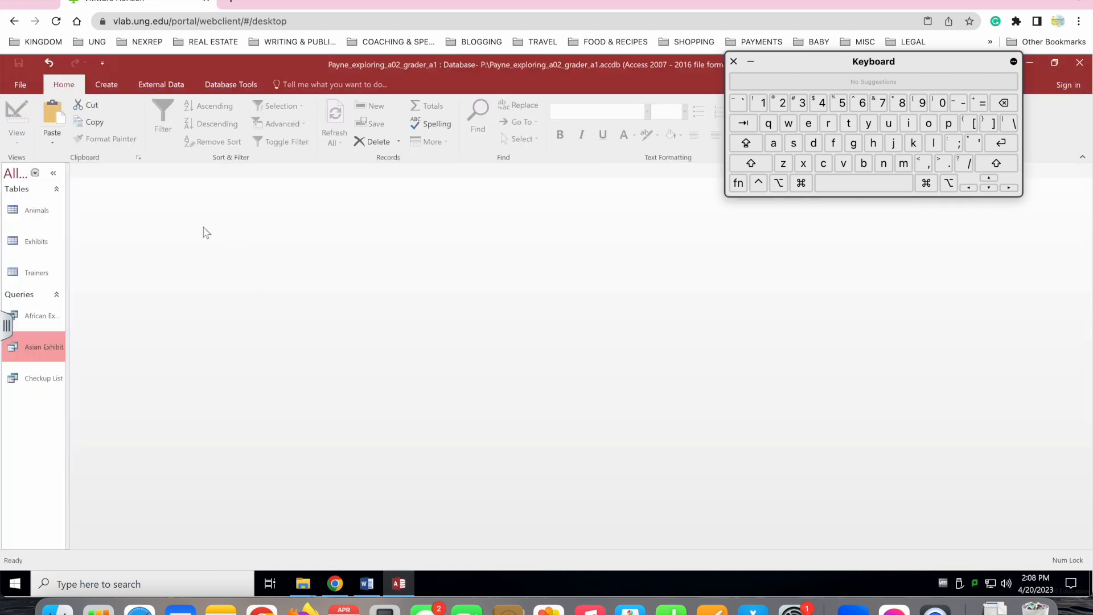
click(20, 85)
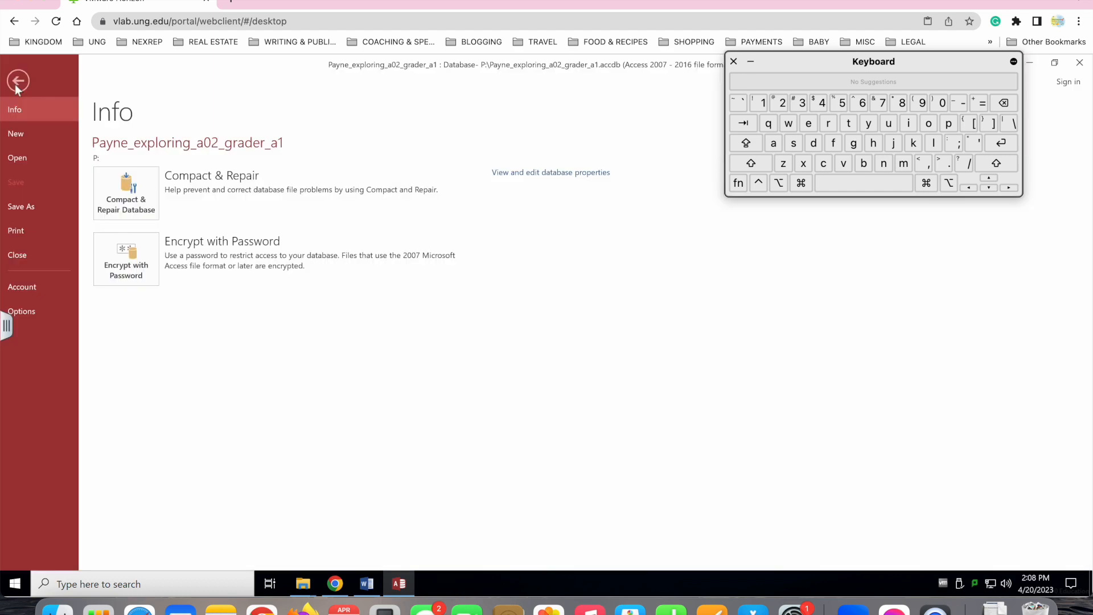
click(17, 255)
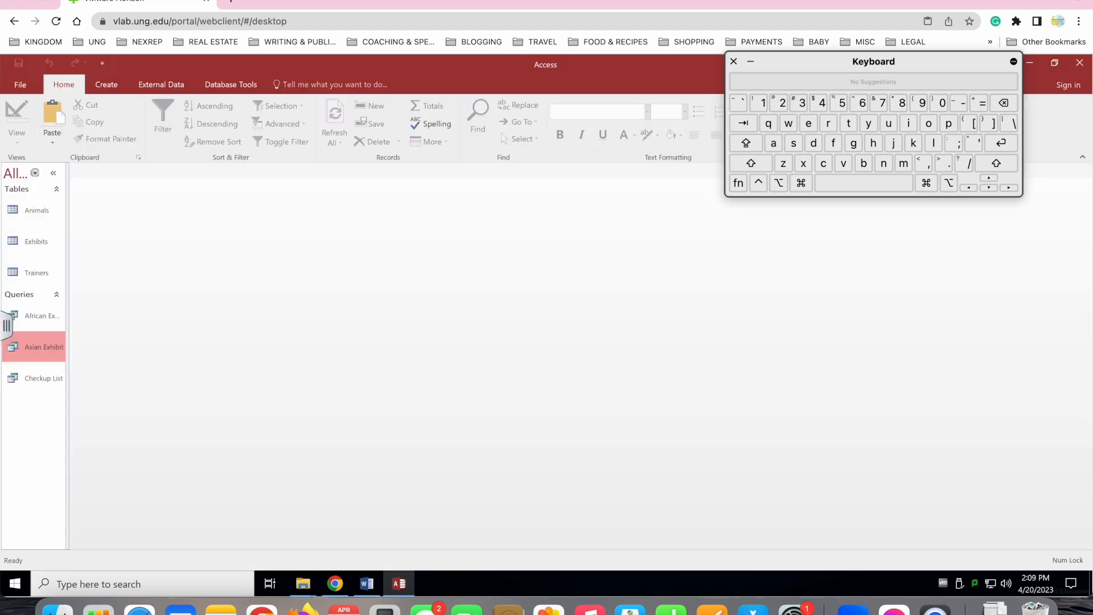
click(1080, 62)
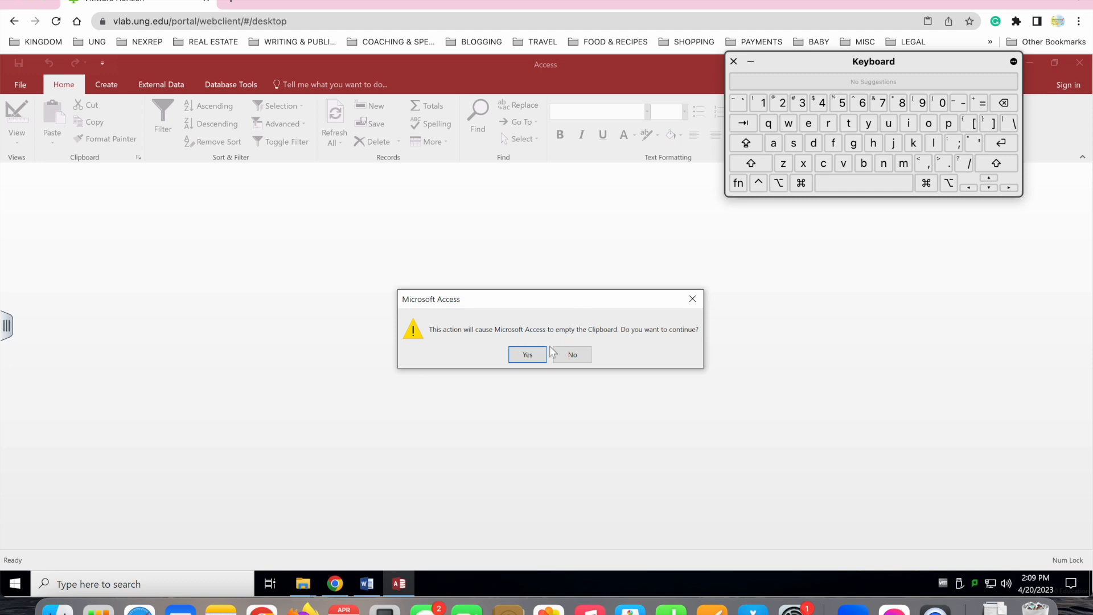
click(528, 355)
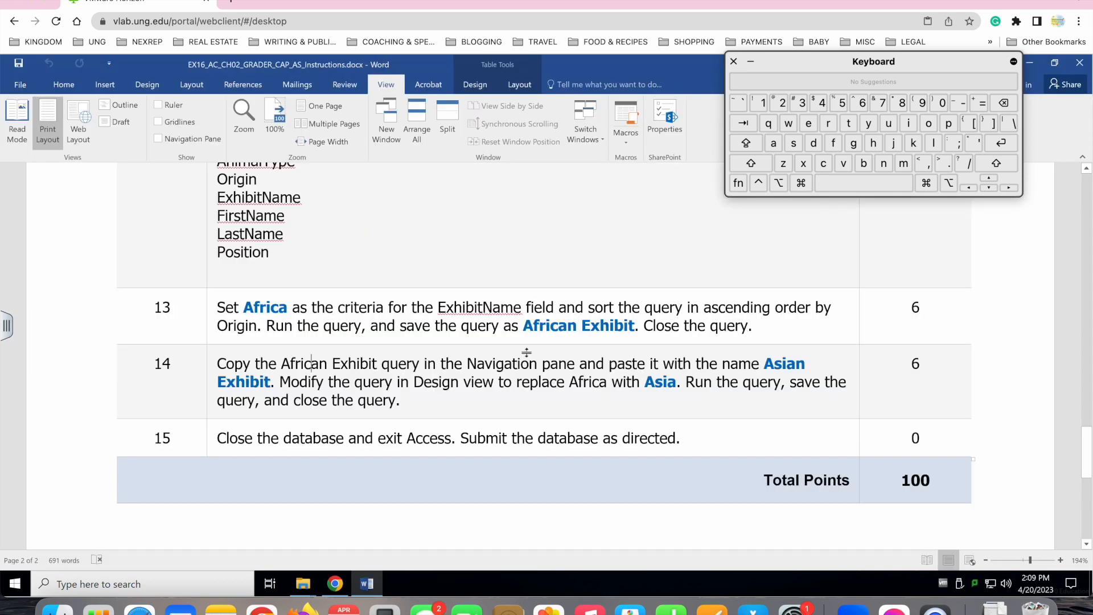
- Switch to Chrome and upload the completed exploring_a02_grader_a1 Access database file to the Access Chapter 2 Grader Project
click(335, 584)
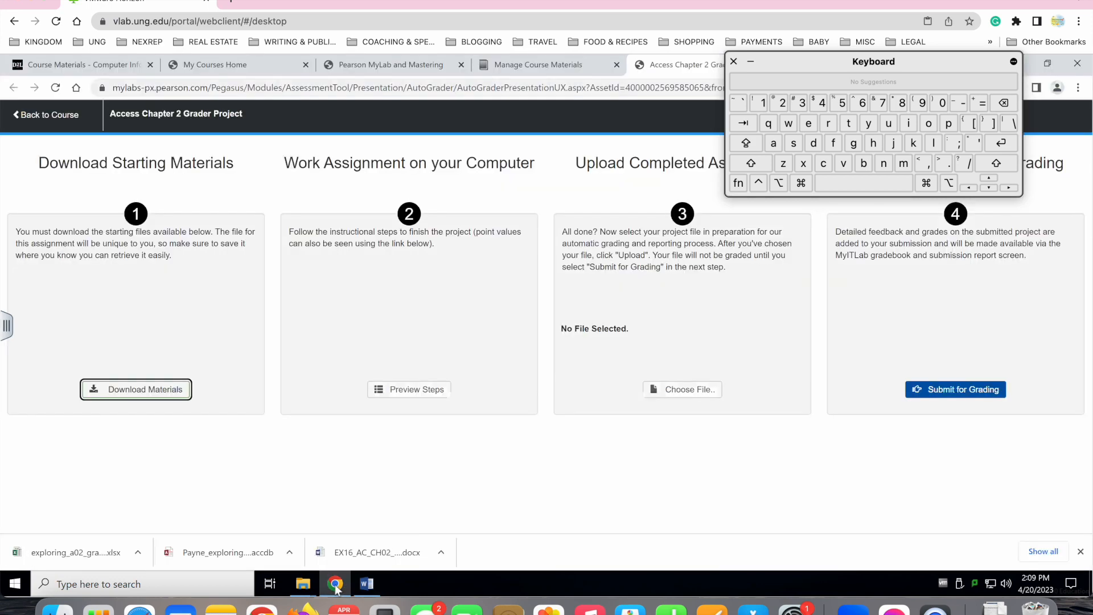
click(682, 391)
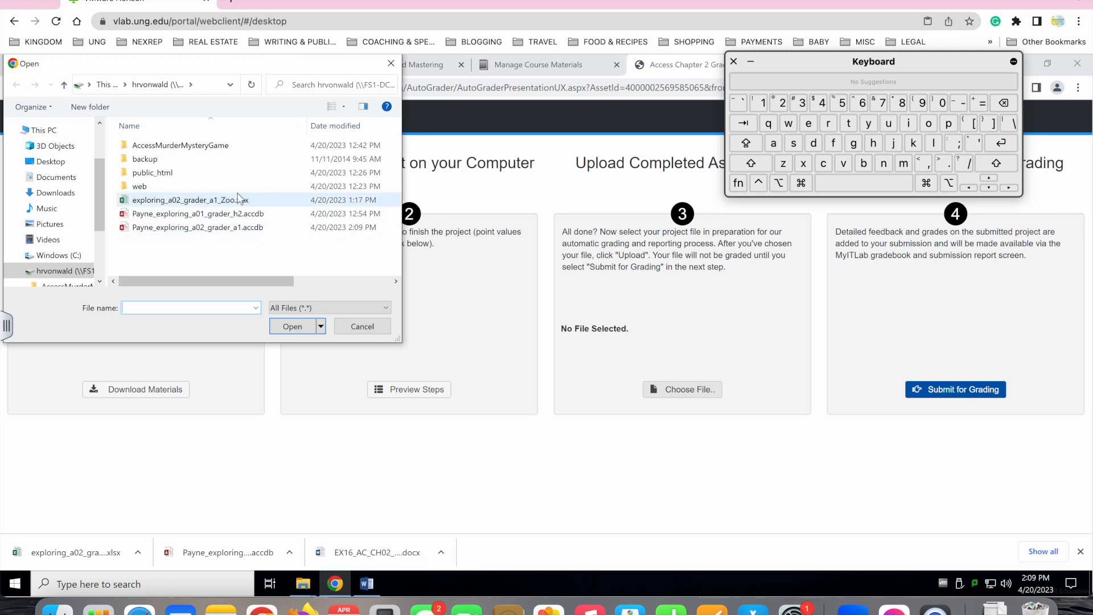
click(212, 229)
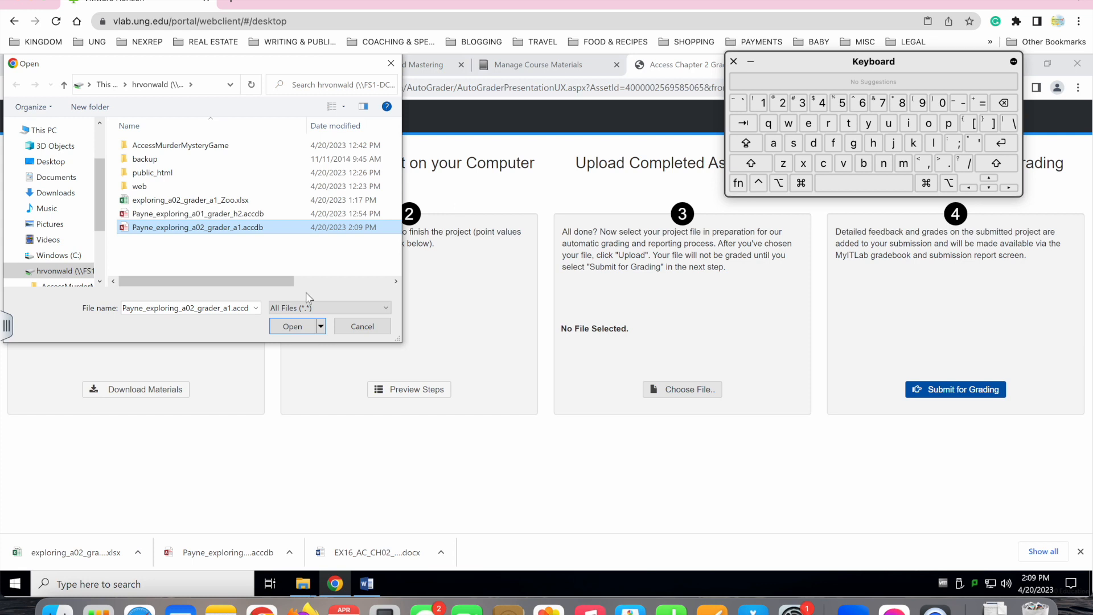
click(285, 230)
click(292, 327)
click(292, 329)
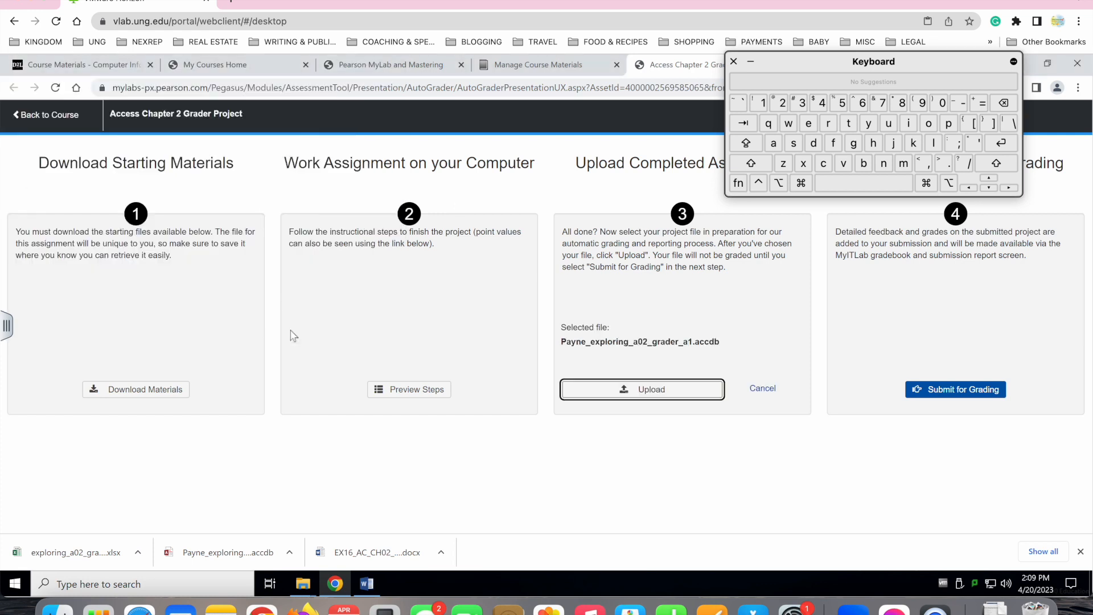
click(655, 389)
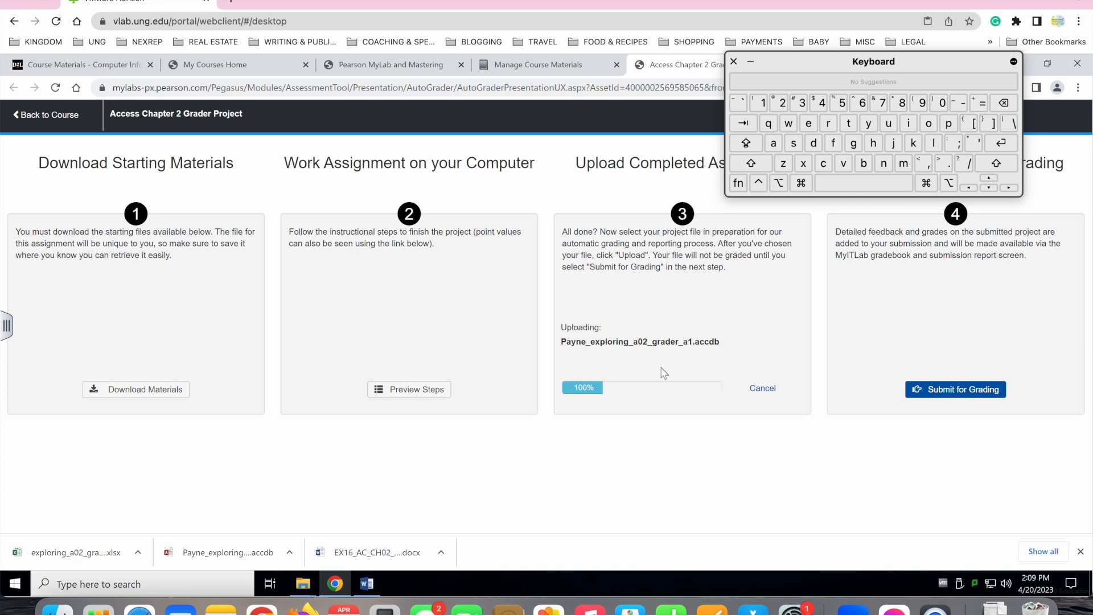
- Submit the uploaded project for grading, close the assignment and dismiss the downloads bar over the grader projects list
click(952, 390)
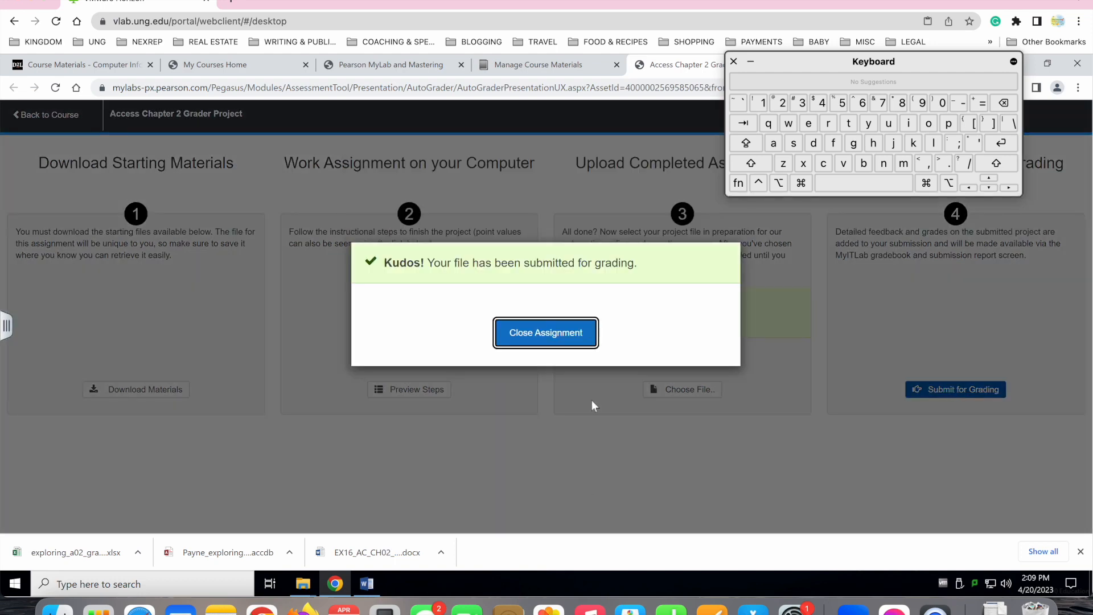
click(539, 336)
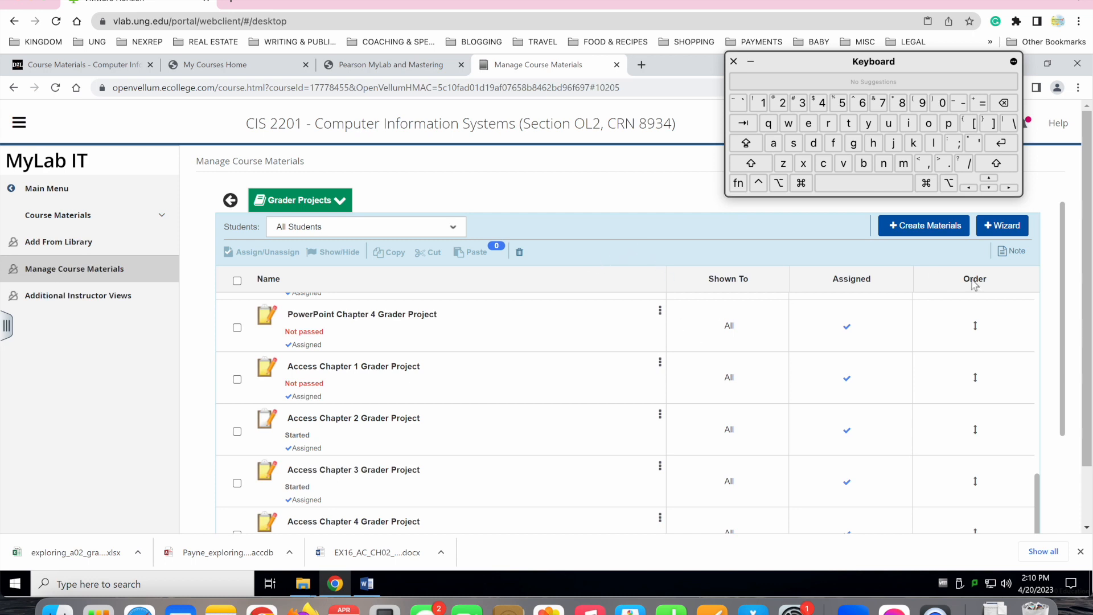
click(1081, 552)
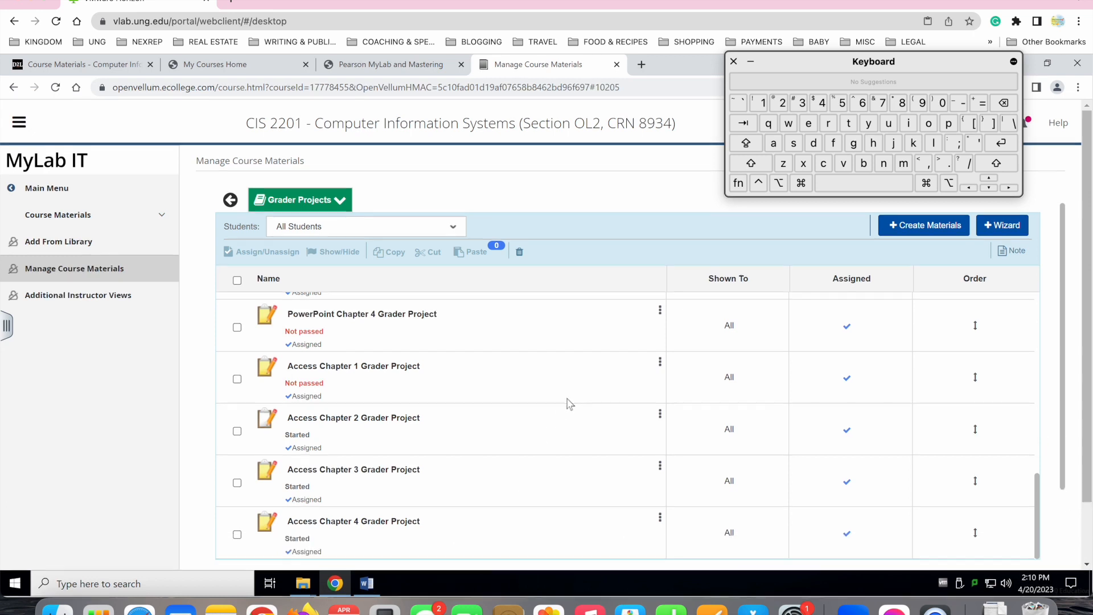
scroll(569, 404, down, 2)
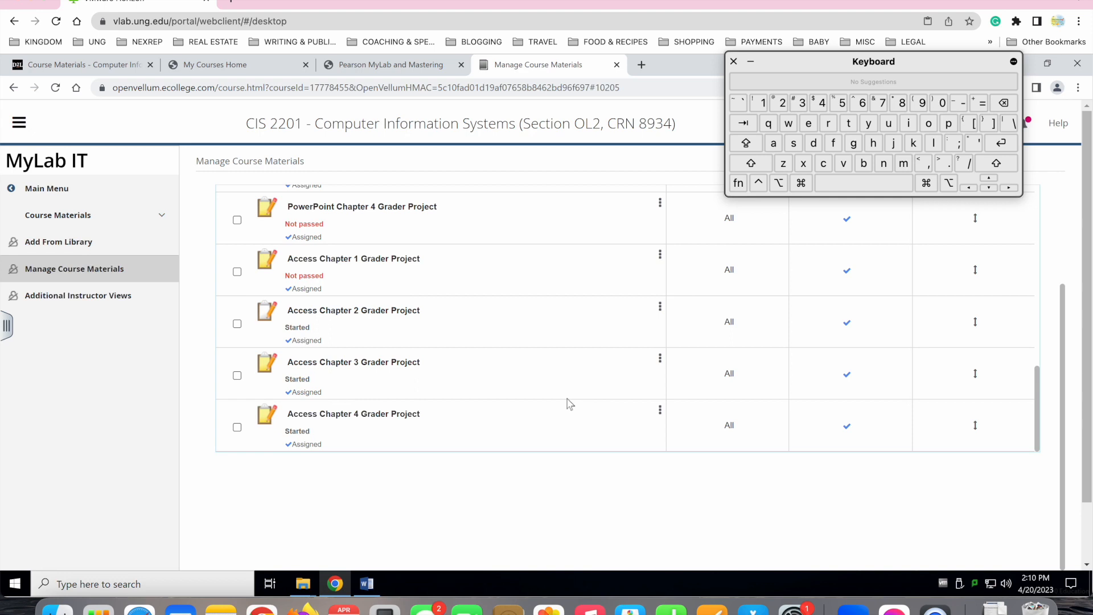